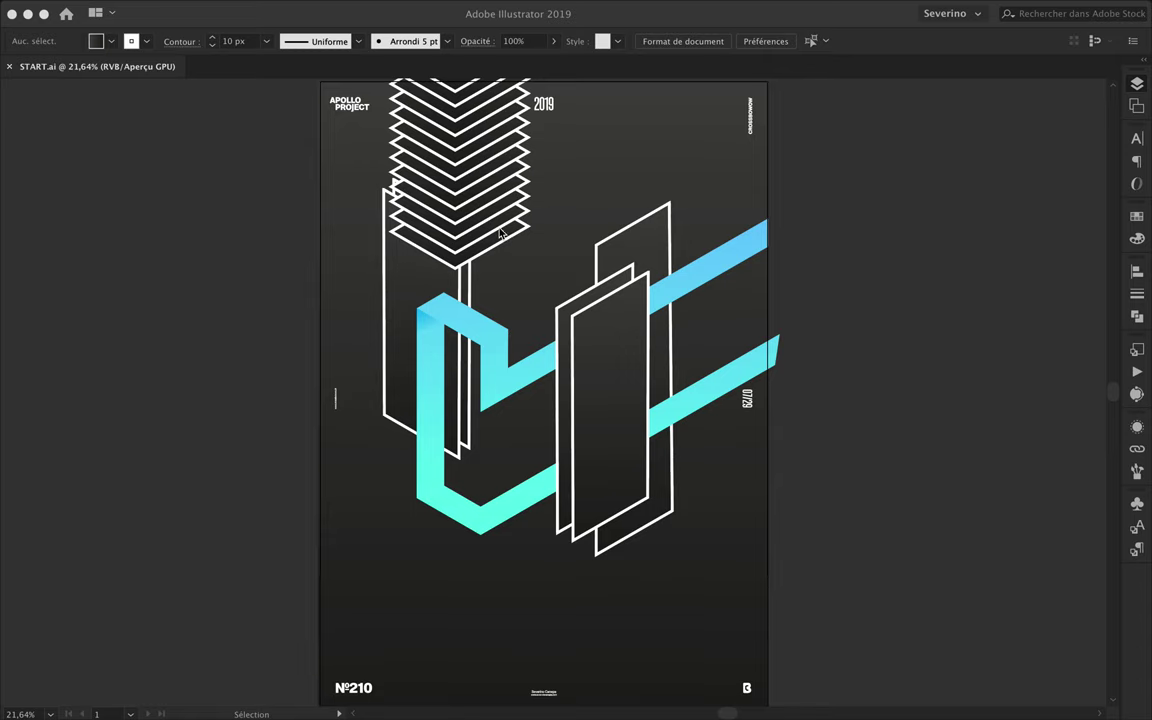
- Pull the top diamond down to tighten the stack and settle it on the left column
{"action": "key", "text": "Tab"}
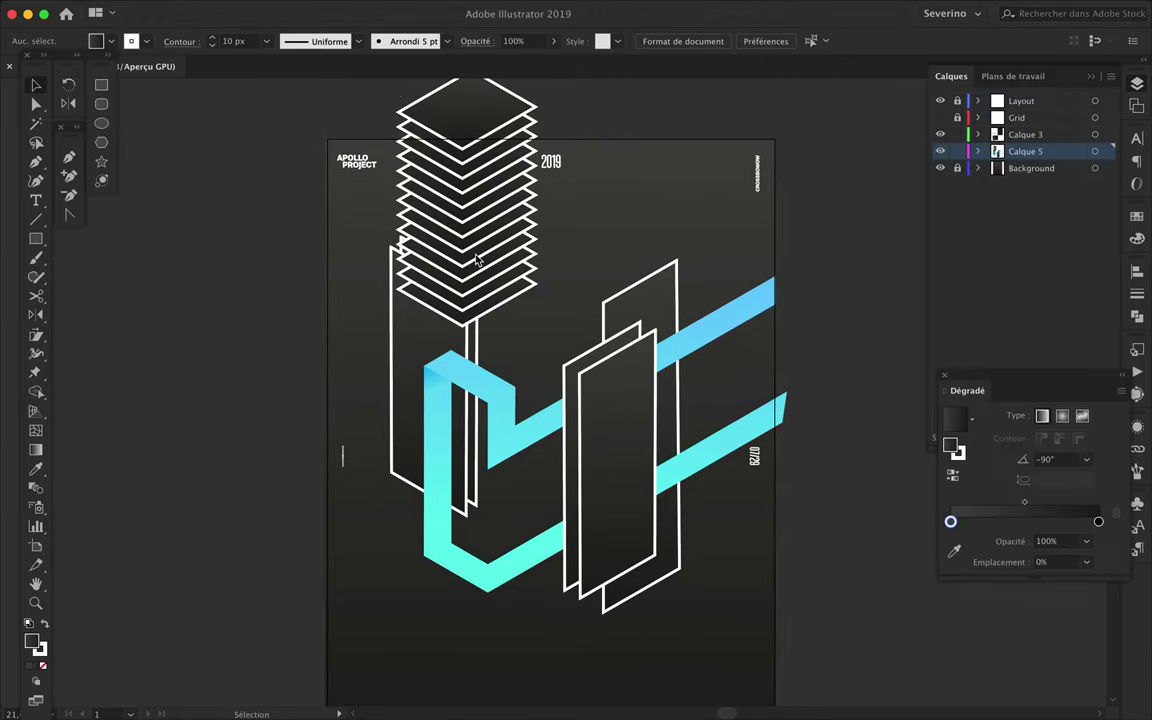
{"action": "mouse_move", "coordinate": [439, 158]}
{"action": "left_mouse_down"}
{"action": "mouse_move", "coordinate": [461, 325]}
{"action": "mouse_move", "coordinate": [442, 310]}
{"action": "left_mouse_up"}
{"action": "left_click", "coordinate": [568, 261]}
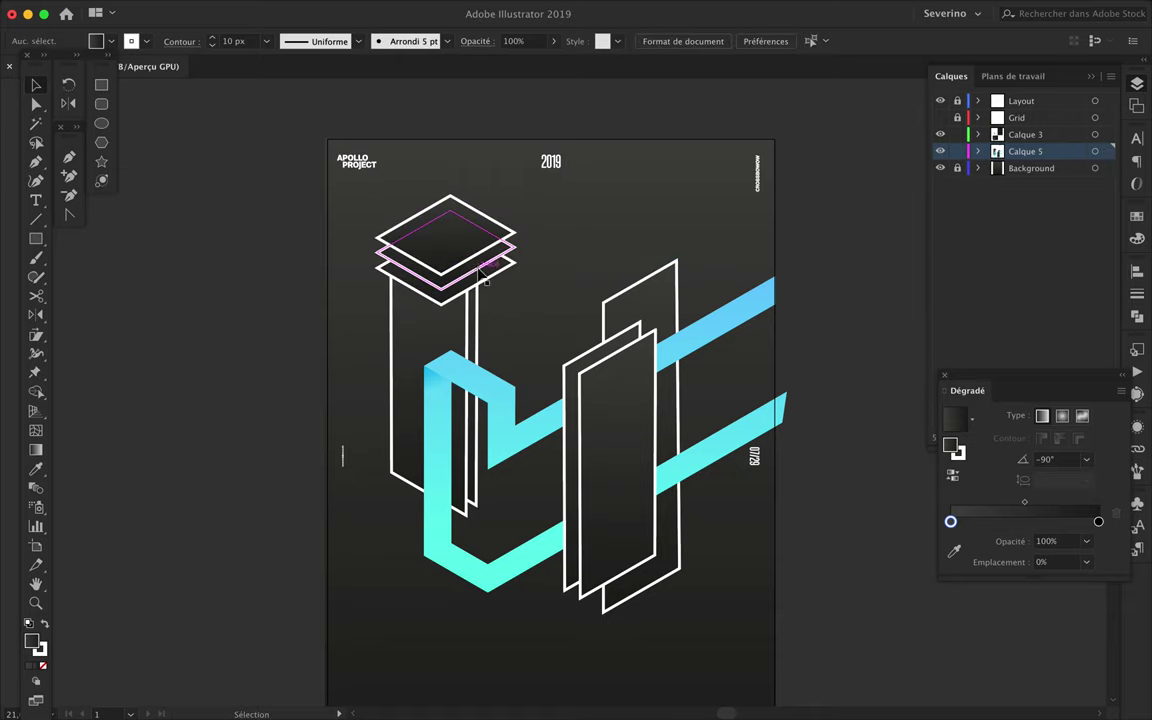
{"action": "left_click_drag", "start_coordinate": [463, 255], "coordinate": [459, 258]}
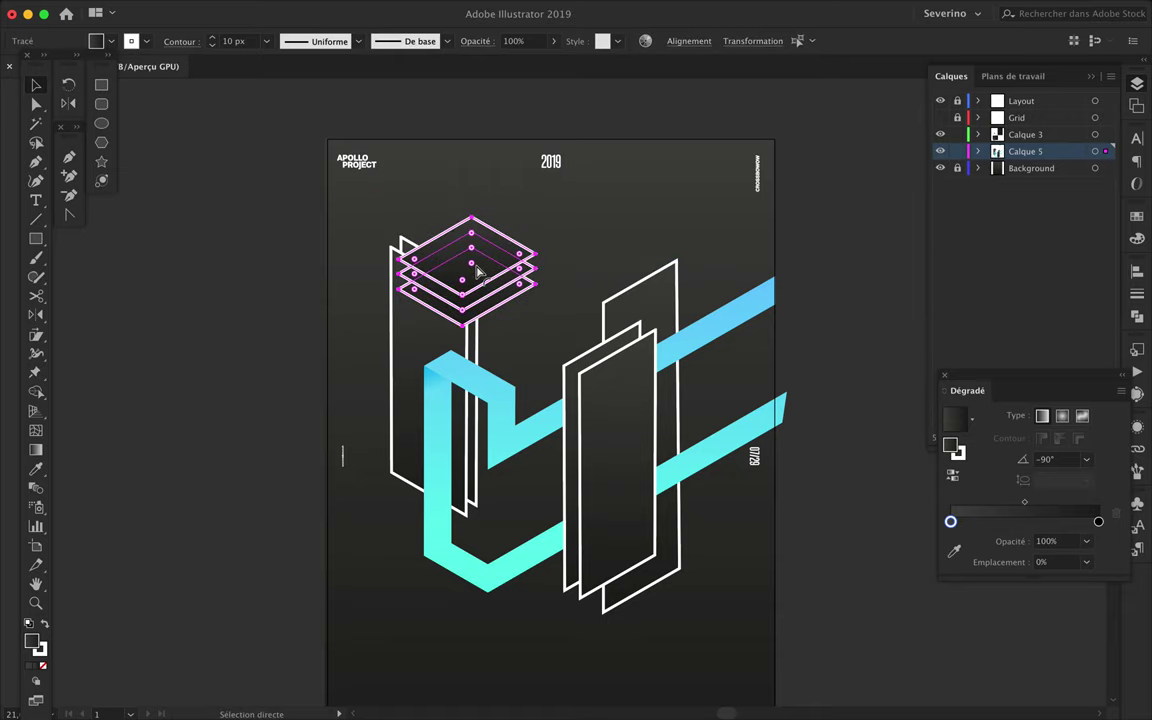
{"action": "left_click", "coordinate": [549, 261]}
- Enter and leave the diamond group's isolation mode, then paste a diamond copy onto the poster
{"action": "scroll", "coordinate": [560, 301], "scroll_direction": "down", "scroll_amount": 1}
{"action": "scroll", "coordinate": [560, 310], "scroll_direction": "down", "scroll_amount": 3}
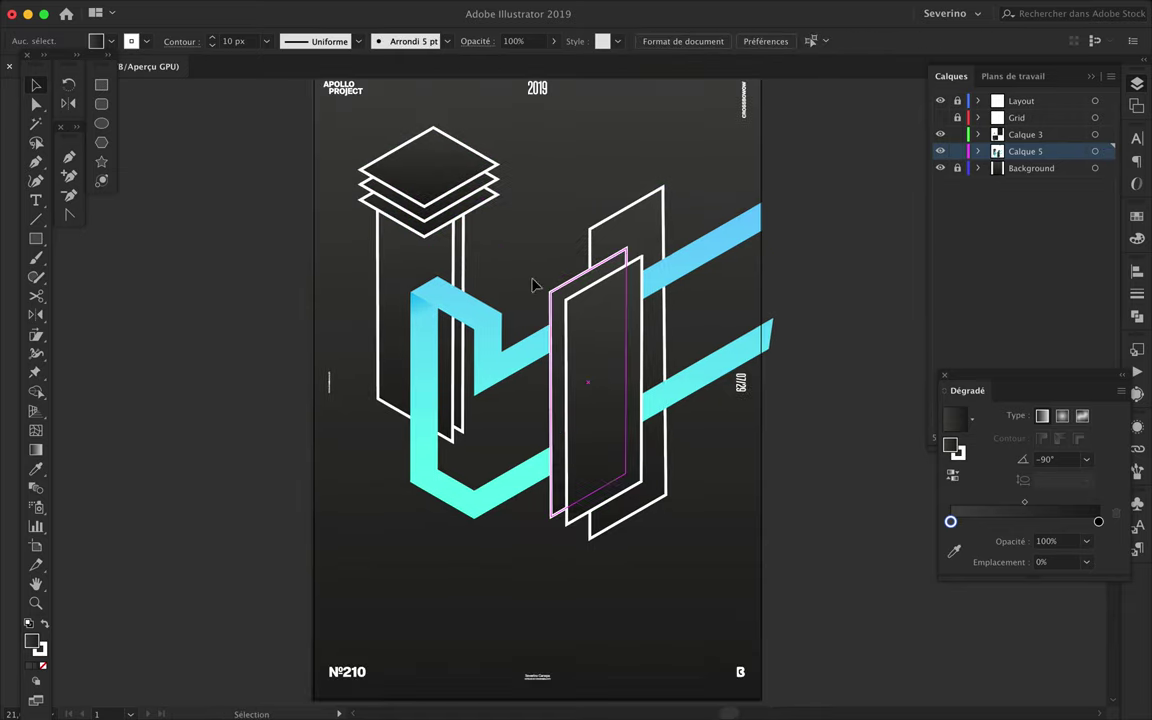
{"action": "double_click", "coordinate": [430, 165]}
{"action": "double_click", "coordinate": [610, 180]}
{"action": "scroll", "coordinate": [617, 160], "scroll_direction": "down", "scroll_amount": 2}
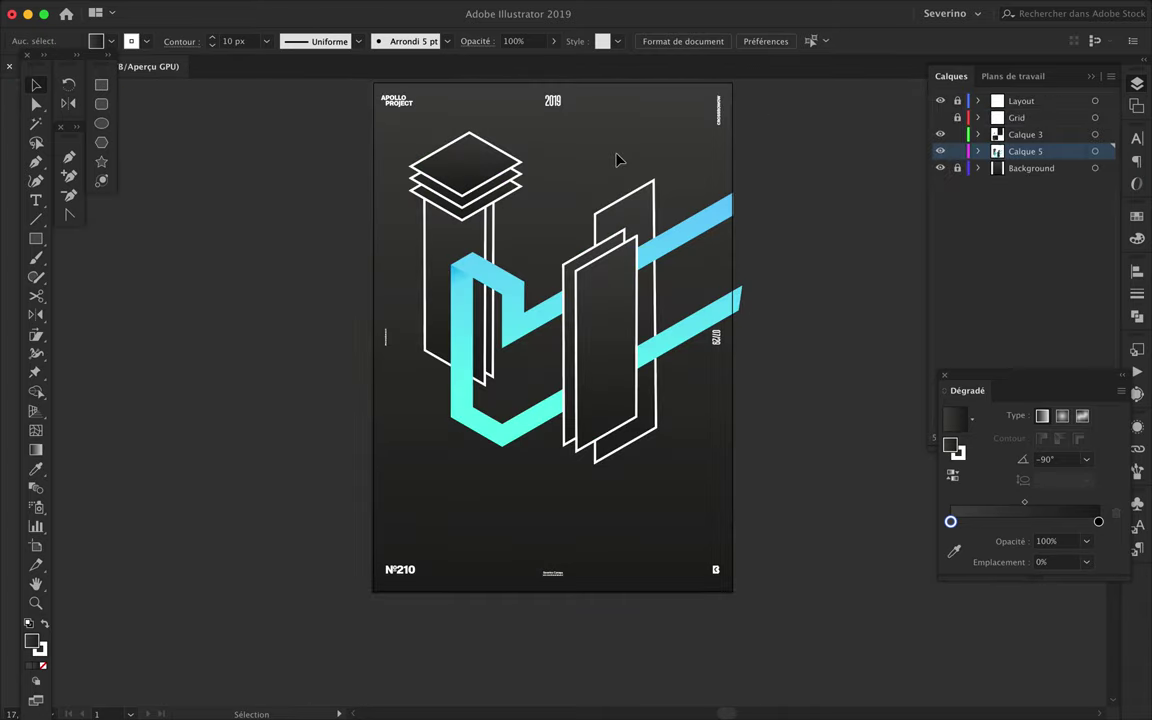
{"action": "scroll", "coordinate": [610, 200], "scroll_direction": "down", "scroll_amount": 2}
{"action": "scroll", "coordinate": [599, 249], "scroll_direction": "up", "scroll_amount": 4}
{"action": "key", "text": "ctrl+v"}
- Move the pasted diamond below the tall panels and stretch one corner along the isometric grid
{"action": "left_click_drag", "start_coordinate": [590, 385], "coordinate": [645, 526]}
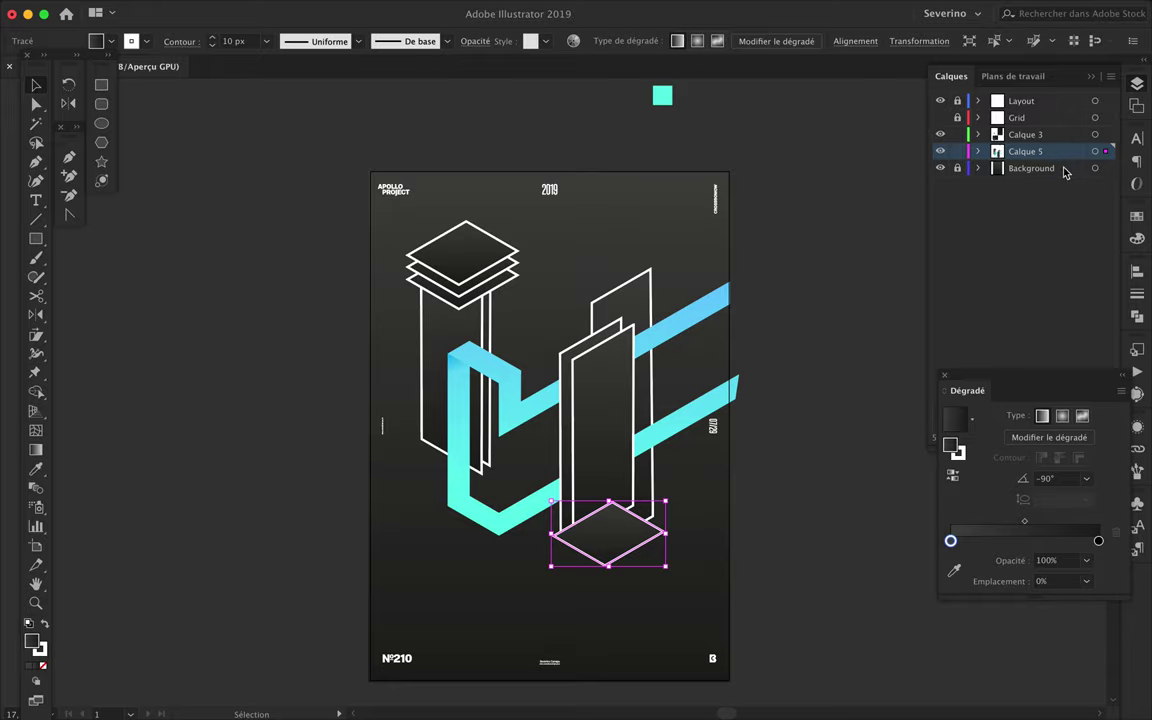
{"action": "left_click", "coordinate": [1065, 172]}
{"action": "scroll", "coordinate": [637, 537], "scroll_direction": "up", "scroll_amount": 3}
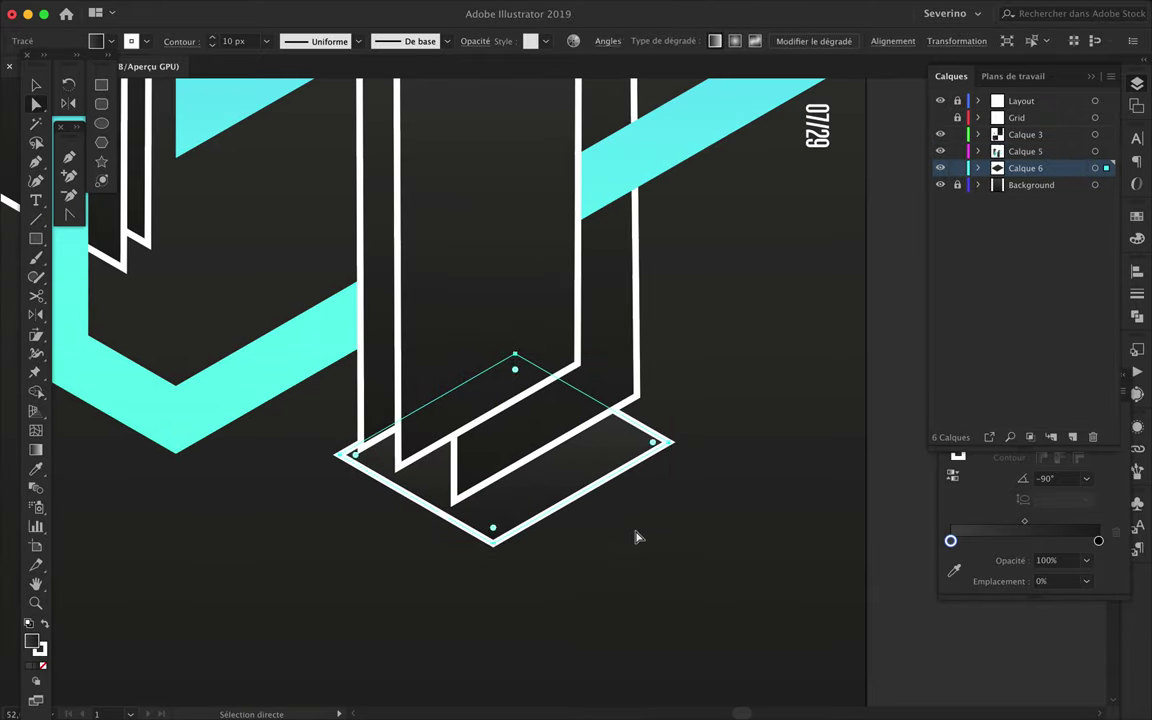
{"action": "key", "text": "ctrl+shift+a"}
{"action": "mouse_move", "coordinate": [612, 367]}
{"action": "left_mouse_down"}
{"action": "mouse_move", "coordinate": [531, 381]}
{"action": "mouse_move", "coordinate": [376, 447]}
{"action": "mouse_move", "coordinate": [957, 572]}
{"action": "mouse_move", "coordinate": [1107, 630]}
{"action": "mouse_move", "coordinate": [1049, 643]}
{"action": "mouse_move", "coordinate": [1031, 674]}
{"action": "mouse_move", "coordinate": [1035, 648]}
{"action": "left_mouse_up"}
- Extend the diamond's corners further and snap its left corner onto the grid
{"action": "scroll", "coordinate": [802, 635], "scroll_direction": "down", "scroll_amount": 2}
{"action": "scroll", "coordinate": [674, 609], "scroll_direction": "down", "scroll_amount": 2}
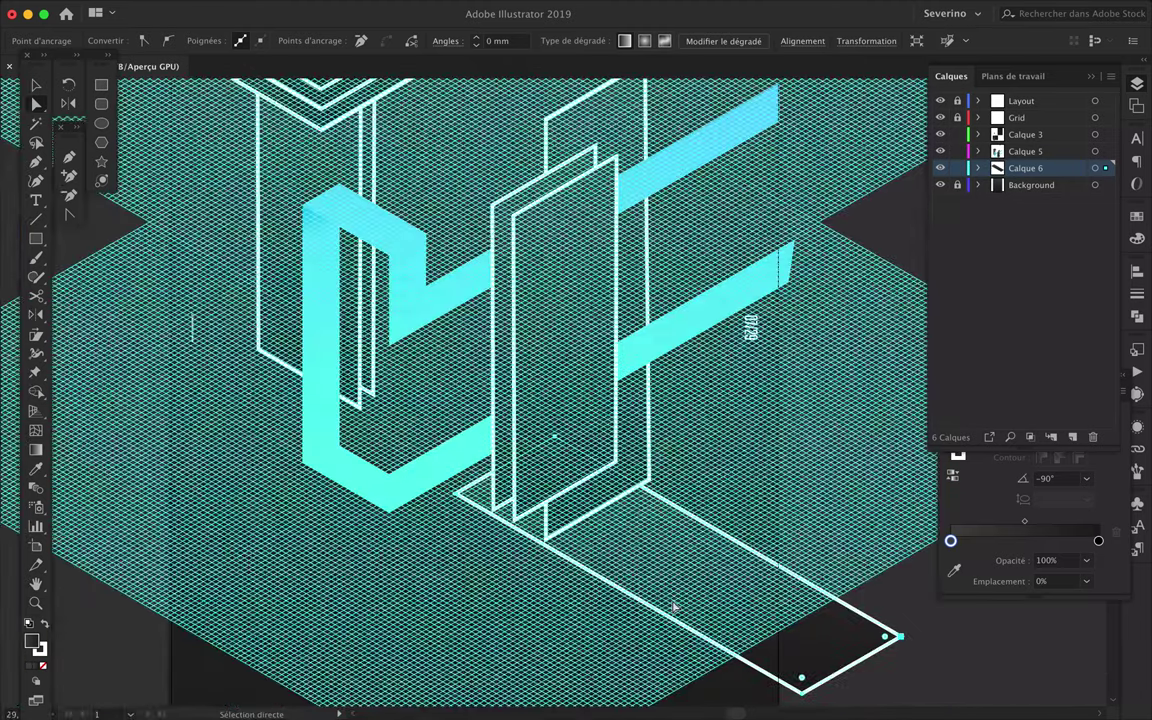
{"action": "scroll", "coordinate": [604, 609], "scroll_direction": "up", "scroll_amount": 4}
{"action": "left_click_drag", "start_coordinate": [604, 609], "coordinate": [585, 622]}
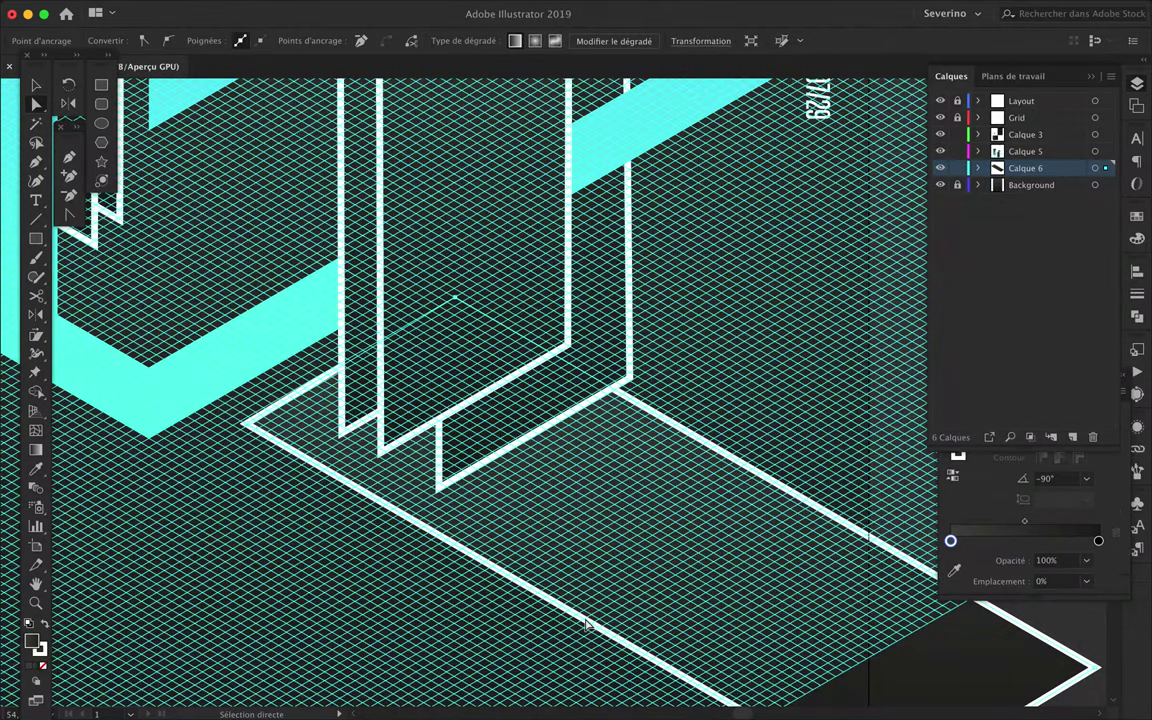
{"action": "scroll", "coordinate": [270, 405], "scroll_direction": "up", "scroll_amount": 5}
{"action": "left_click_drag", "start_coordinate": [272, 404], "coordinate": [267, 403]}
{"action": "scroll", "coordinate": [267, 403], "scroll_direction": "down", "scroll_amount": 2}
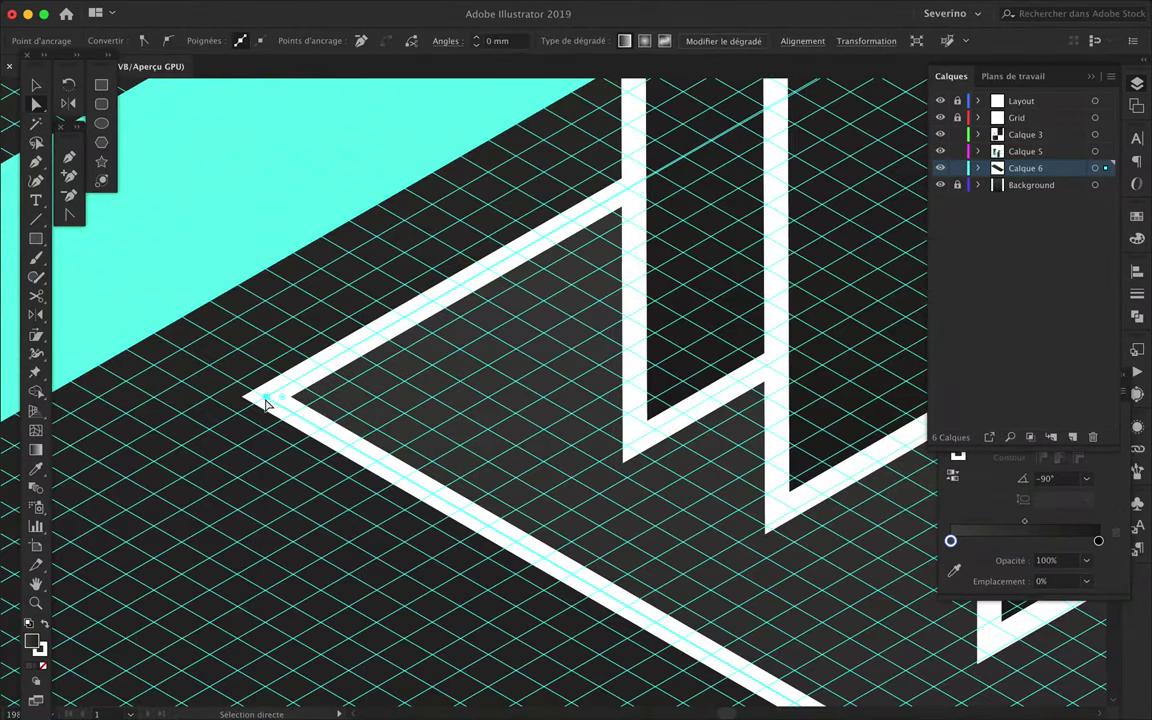
{"action": "scroll", "coordinate": [268, 405], "scroll_direction": "down", "scroll_amount": 5}
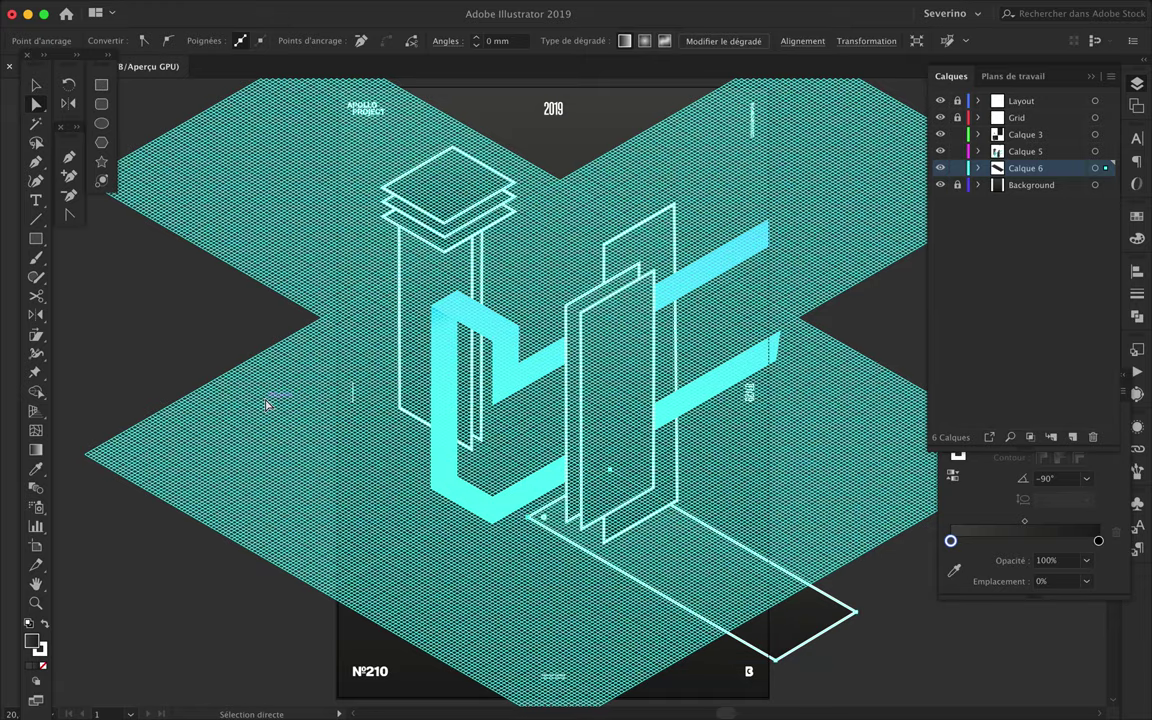
- Reshape the floor by dragging its edge up and right into place
{"action": "left_click", "coordinate": [647, 528]}
{"action": "left_click_drag", "start_coordinate": [640, 457], "coordinate": [641, 458]}
{"action": "left_click", "coordinate": [670, 513]}
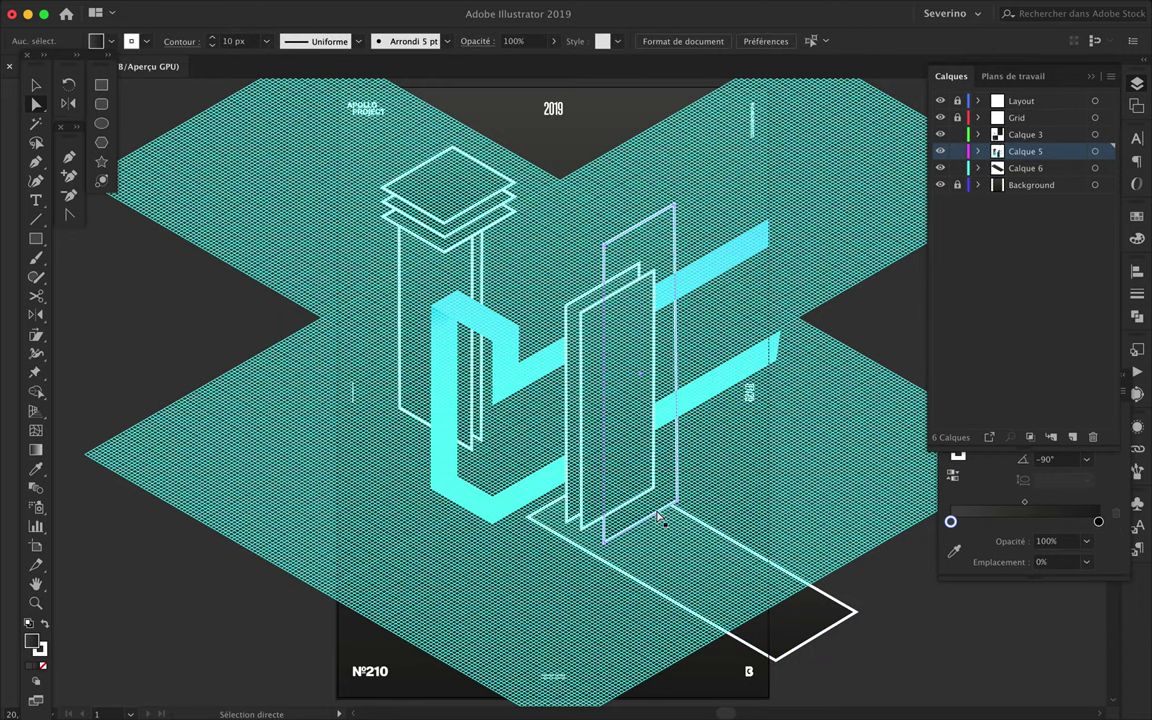
{"action": "left_click_drag", "start_coordinate": [707, 532], "coordinate": [727, 518]}
{"action": "scroll", "coordinate": [797, 483], "scroll_direction": "up", "scroll_amount": 2}
{"action": "scroll", "coordinate": [733, 476], "scroll_direction": "up", "scroll_amount": 2}
{"action": "scroll", "coordinate": [740, 398], "scroll_direction": "up", "scroll_amount": 2}
{"action": "left_click_drag", "start_coordinate": [741, 355], "coordinate": [765, 340]}
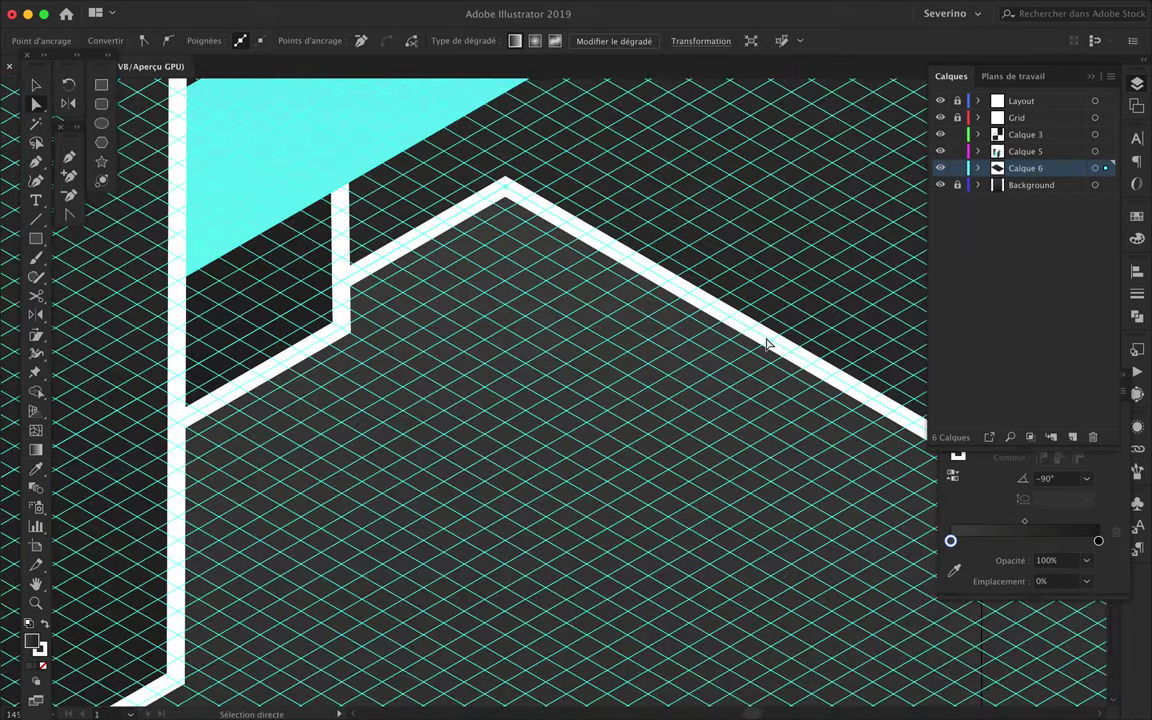
- Shift the floor shape left into its final position, with the isometric grid hidden
{"action": "scroll", "coordinate": [767, 343], "scroll_direction": "down", "scroll_amount": 3}
{"action": "left_click_drag", "start_coordinate": [768, 343], "coordinate": [717, 407]}
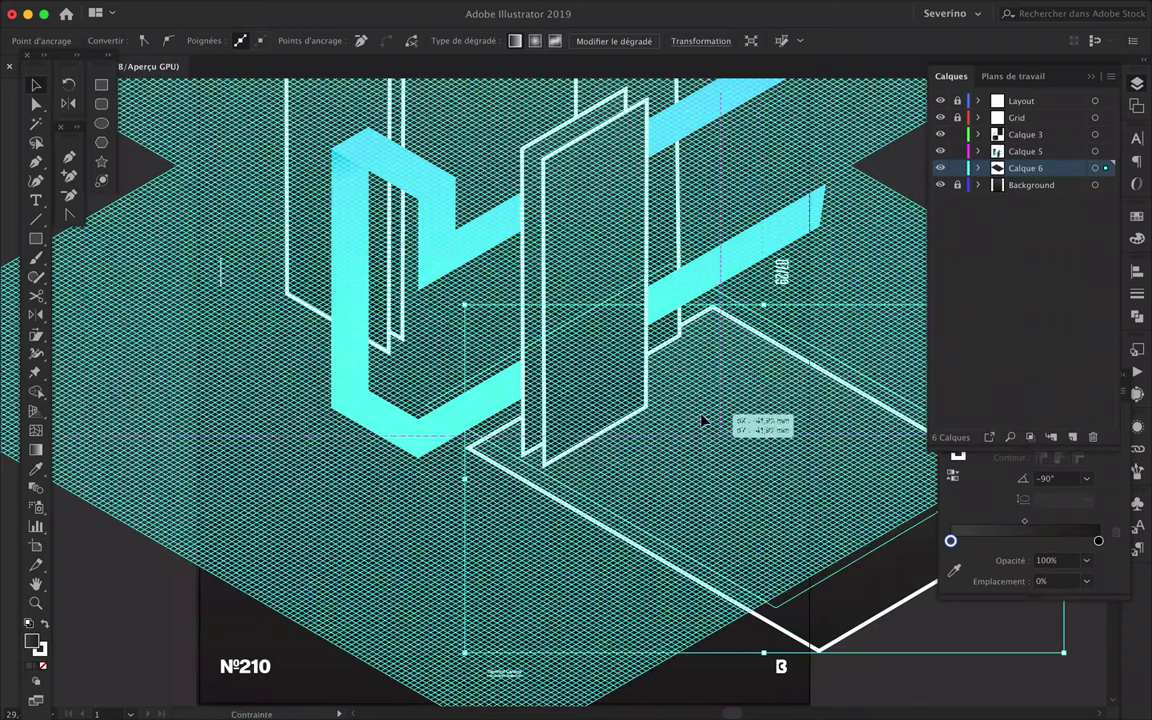
{"action": "left_click_drag", "start_coordinate": [717, 407], "coordinate": [532, 468]}
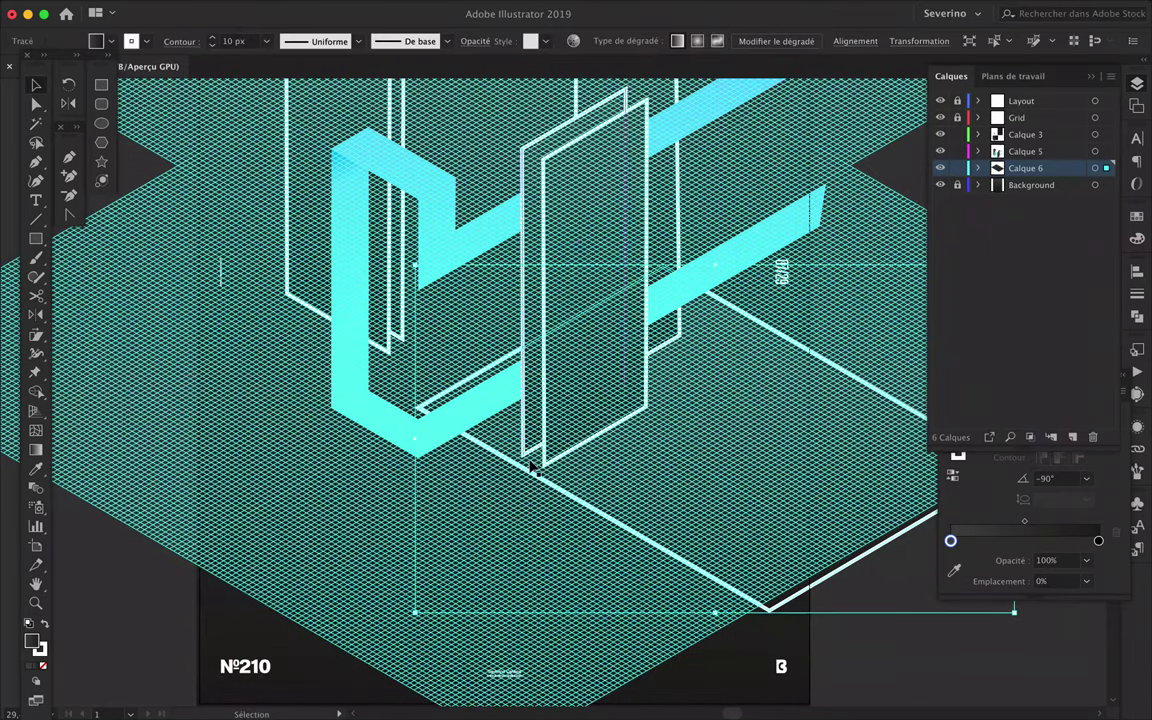
{"action": "left_click", "coordinate": [940, 118]}
{"action": "mouse_move", "coordinate": [789, 466]}
{"action": "left_mouse_down"}
{"action": "mouse_move", "coordinate": [816, 487]}
{"action": "mouse_move", "coordinate": [790, 505]}
{"action": "left_mouse_up"}
{"action": "key", "text": "ctrl+minus"}
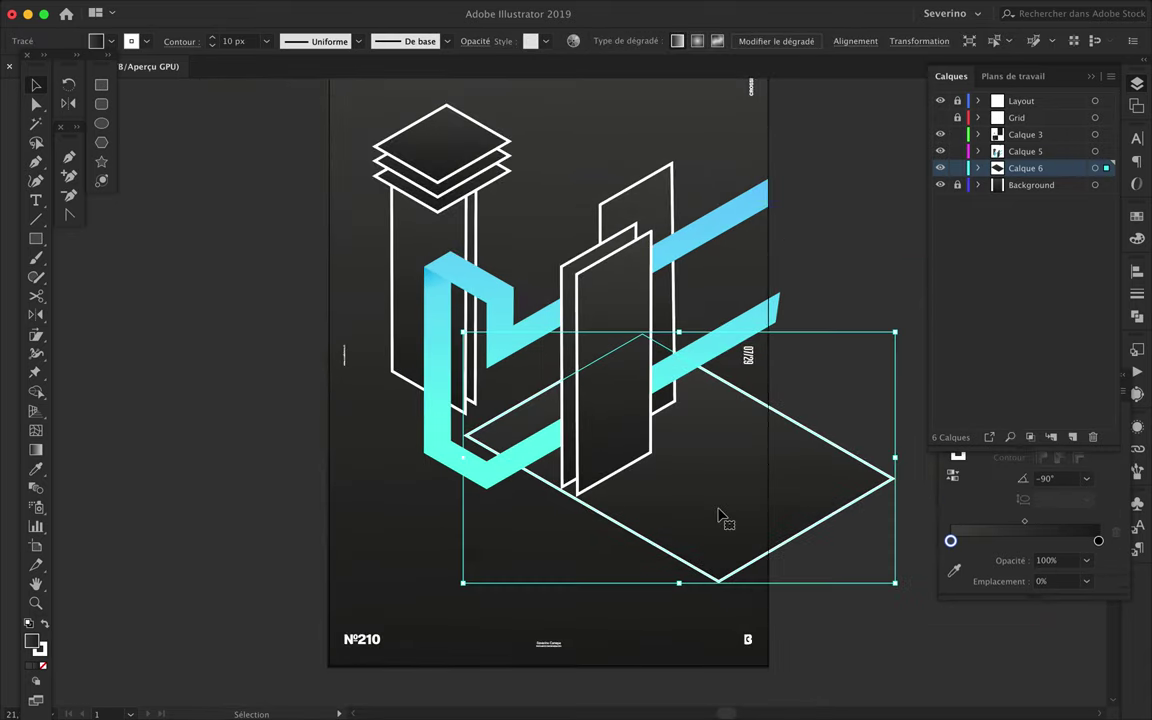
- Move the tall panel group up and right, then nudge it slightly left
{"action": "left_click", "coordinate": [610, 310]}
{"action": "left_click", "coordinate": [617, 309], "text": "shift"}
{"action": "left_click", "coordinate": [660, 186], "text": "shift"}
{"action": "mouse_move", "coordinate": [660, 186]}
{"action": "left_mouse_down"}
{"action": "mouse_move", "coordinate": [710, 160]}
{"action": "mouse_move", "coordinate": [698, 166]}
{"action": "left_mouse_up"}
{"action": "left_click", "coordinate": [866, 264]}
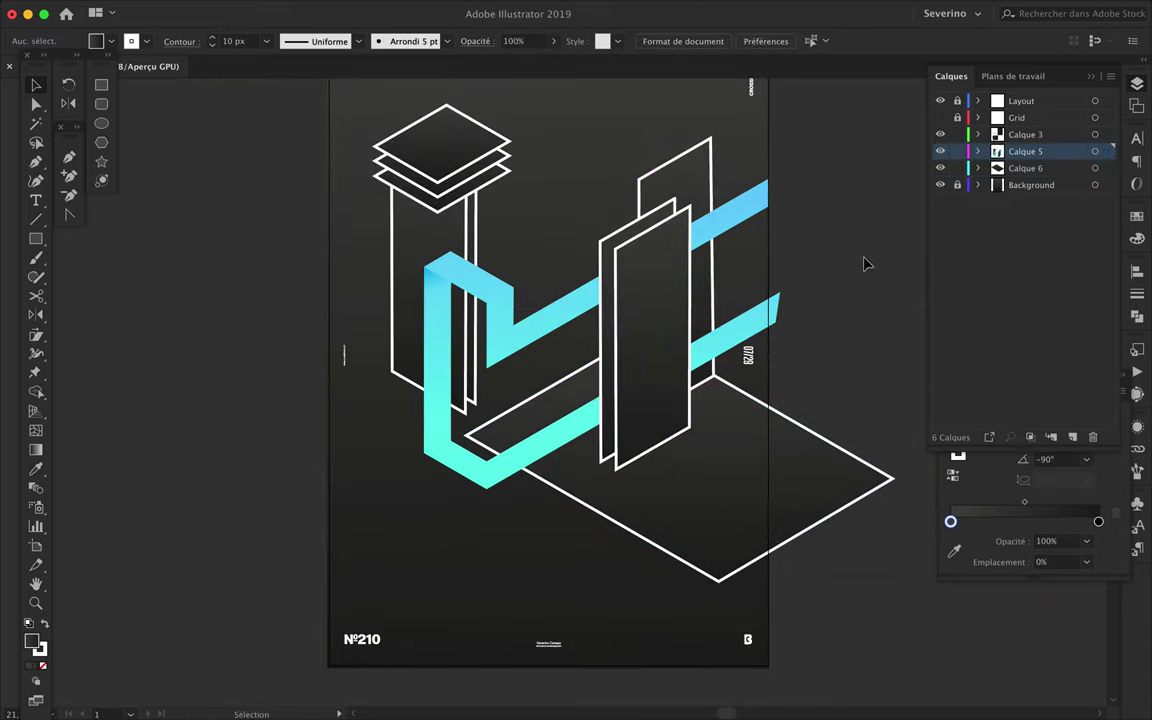
{"action": "left_click_drag", "start_coordinate": [703, 313], "coordinate": [645, 321]}
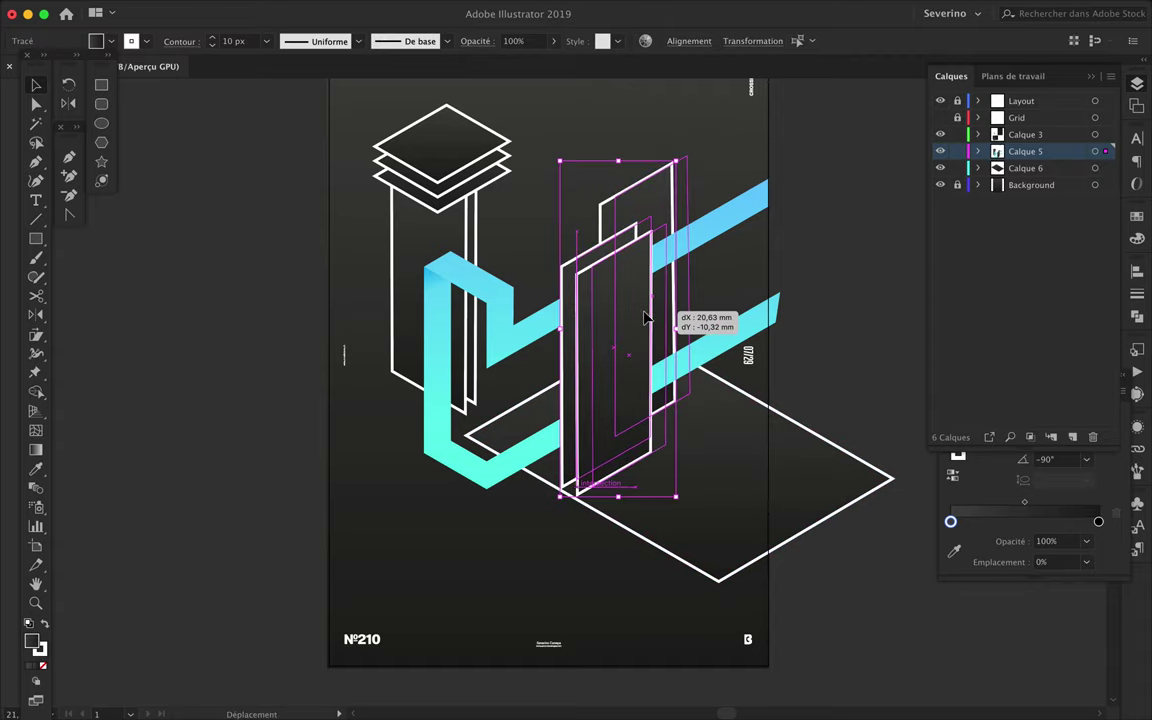
{"action": "left_click", "coordinate": [545, 618]}
- Alt-drag the floor diamond downward twice to make a stack of three outlines
{"action": "left_click_drag", "start_coordinate": [697, 530], "coordinate": [697, 554]}
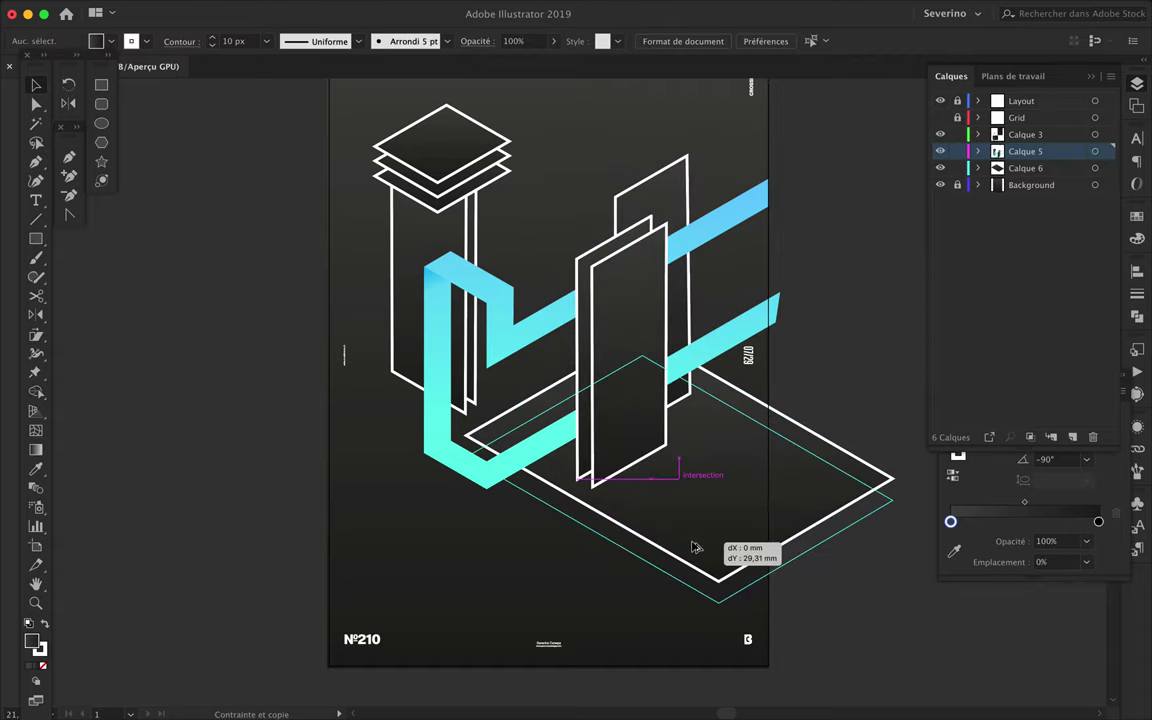
{"action": "left_click", "coordinate": [979, 169]}
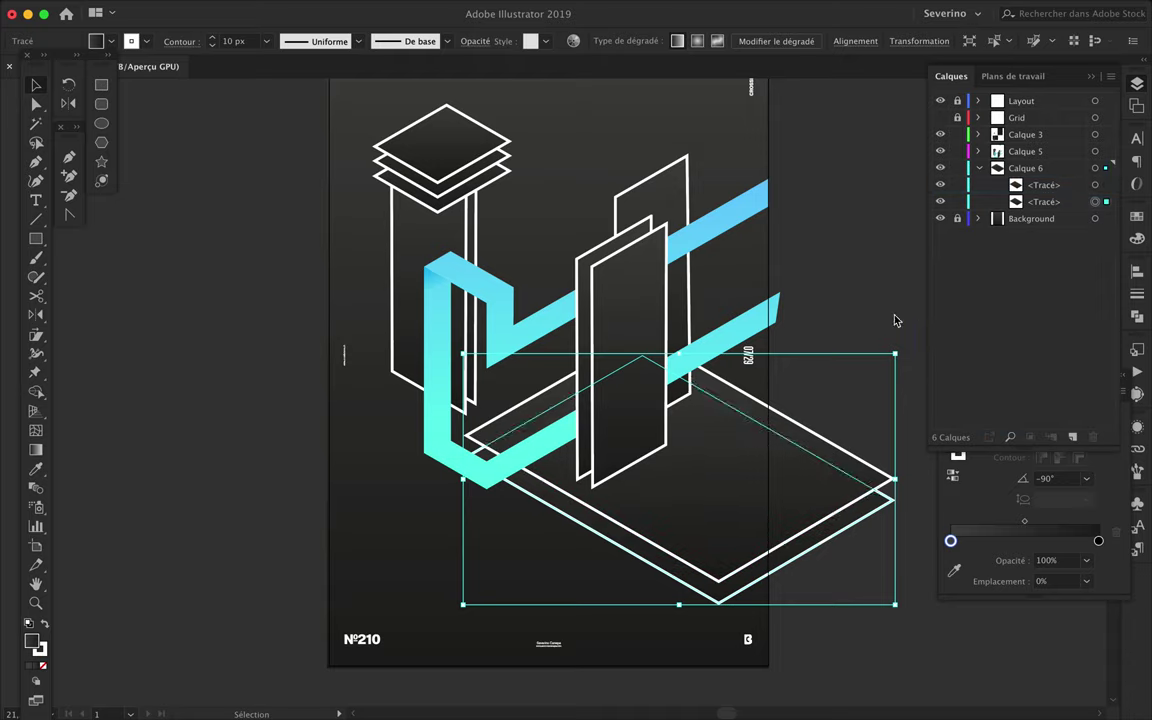
{"action": "left_click", "coordinate": [770, 410]}
{"action": "left_click_drag", "start_coordinate": [657, 566], "coordinate": [662, 590]}
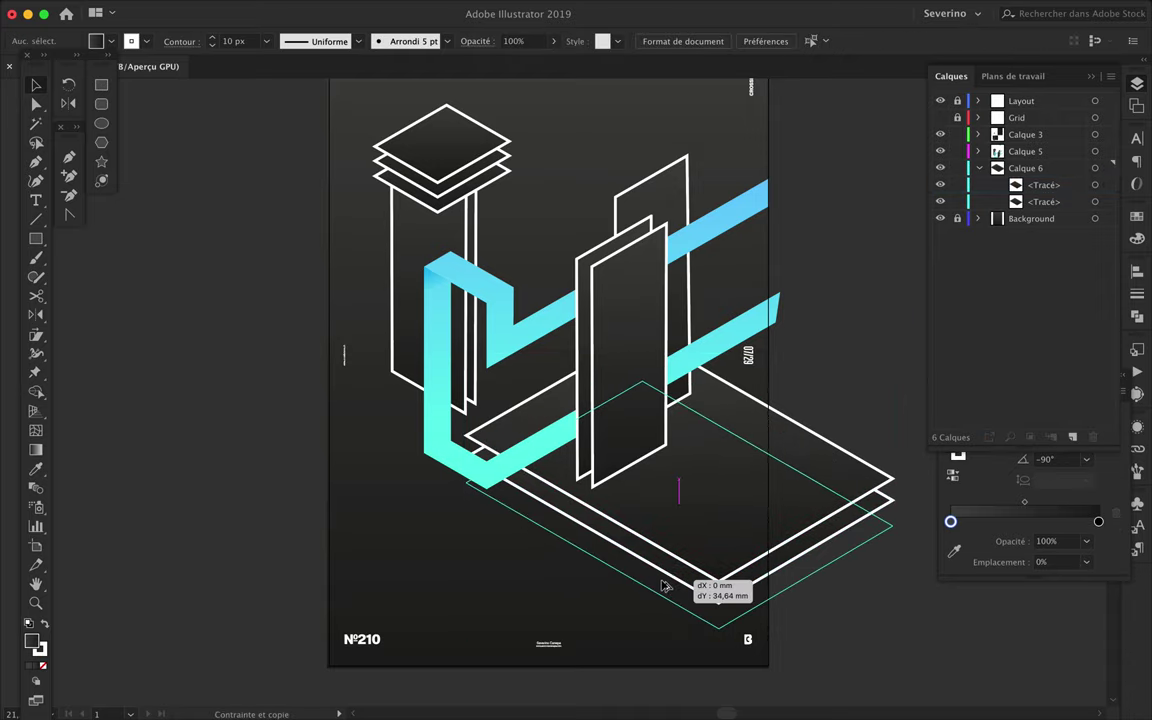
{"action": "left_click", "coordinate": [759, 476]}
{"action": "scroll", "coordinate": [740, 510], "scroll_direction": "up", "scroll_amount": 2}
{"action": "left_click_drag", "start_coordinate": [724, 580], "coordinate": [724, 652]}
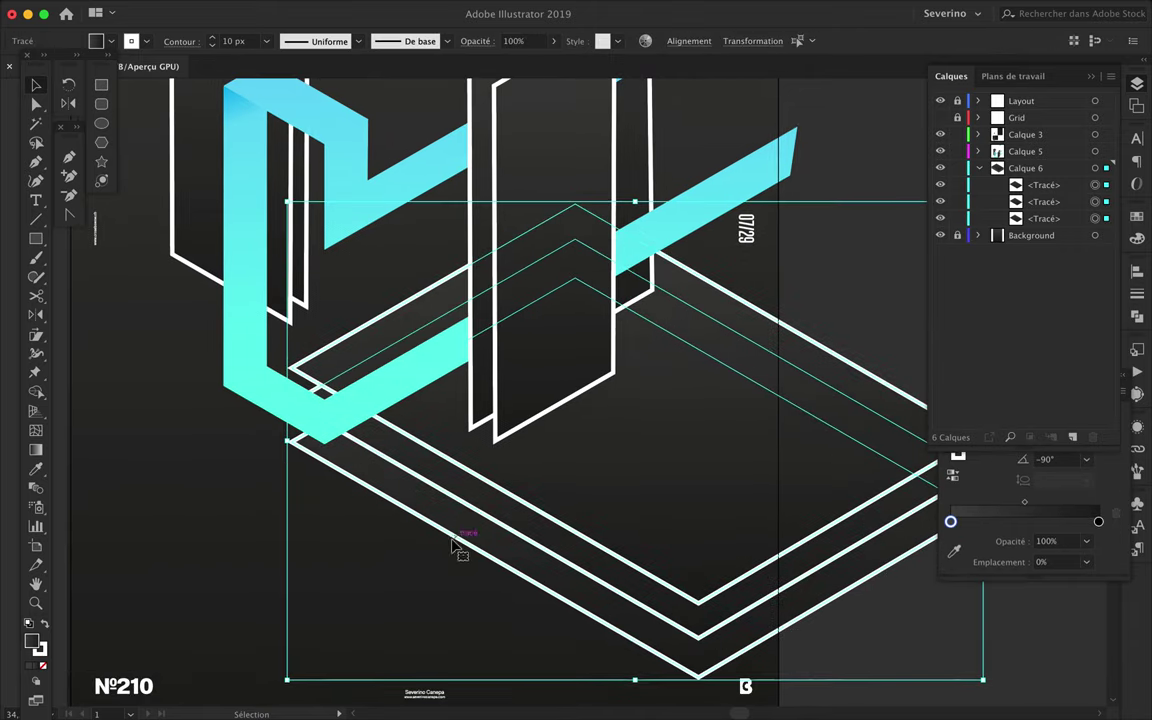
{"action": "left_click", "coordinate": [419, 577]}
- Shift the three-diamond floor stack down and left beneath the panels
{"action": "scroll", "coordinate": [419, 577], "scroll_direction": "down", "scroll_amount": 3}
{"action": "scroll", "coordinate": [420, 578], "scroll_direction": "down", "scroll_amount": 2}
{"action": "scroll", "coordinate": [419, 577], "scroll_direction": "up", "scroll_amount": 2}
{"action": "mouse_move", "coordinate": [612, 519]}
{"action": "left_mouse_down"}
{"action": "mouse_move", "coordinate": [612, 540]}
{"action": "mouse_move", "coordinate": [652, 491]}
{"action": "left_mouse_up"}
{"action": "left_click", "coordinate": [740, 425]}
{"action": "left_click_drag", "start_coordinate": [690, 547], "coordinate": [641, 574]}
{"action": "left_click", "coordinate": [826, 474]}
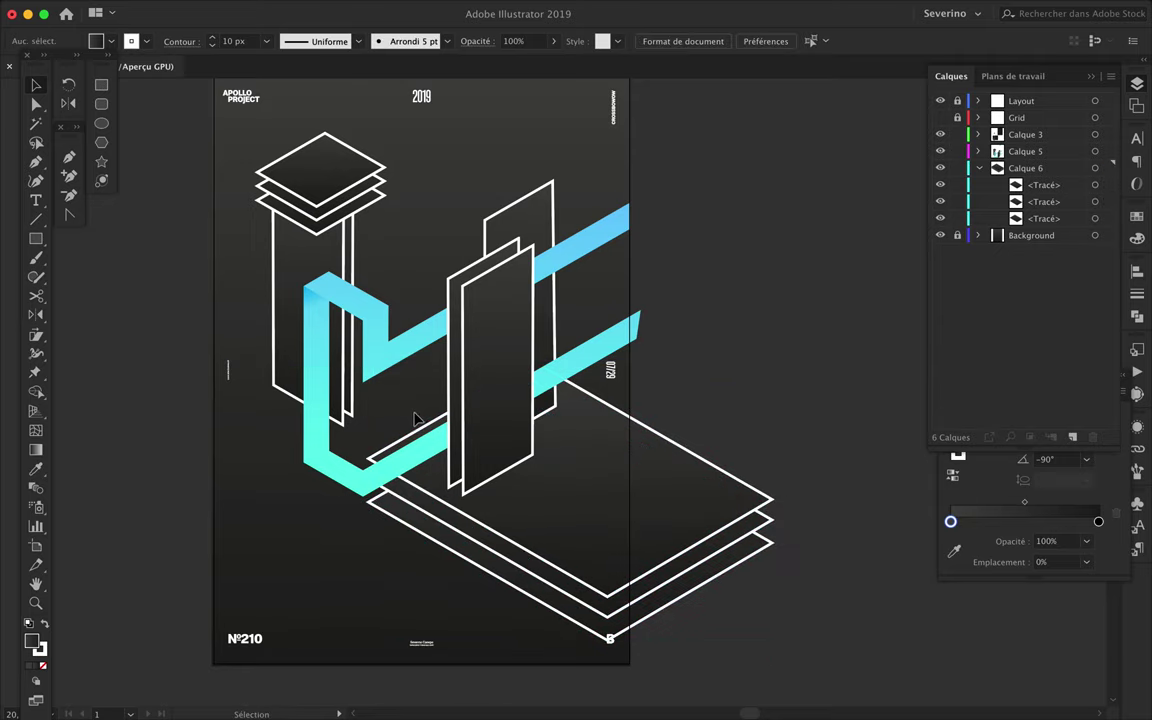
{"action": "scroll", "coordinate": [447, 242], "scroll_direction": "up", "scroll_amount": 2}
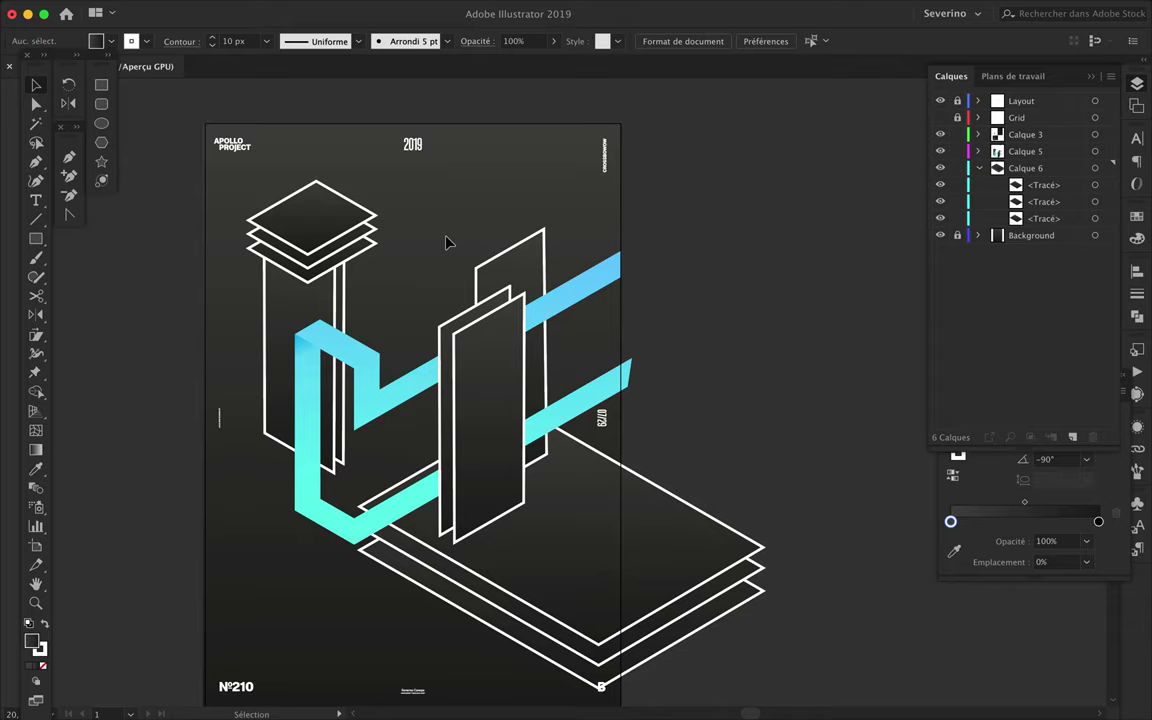
- Adjust the cyan shape's anchors, raising its inner corner point
{"action": "scroll", "coordinate": [310, 420], "scroll_direction": "up", "scroll_amount": 2}
{"action": "left_click", "coordinate": [327, 272]}
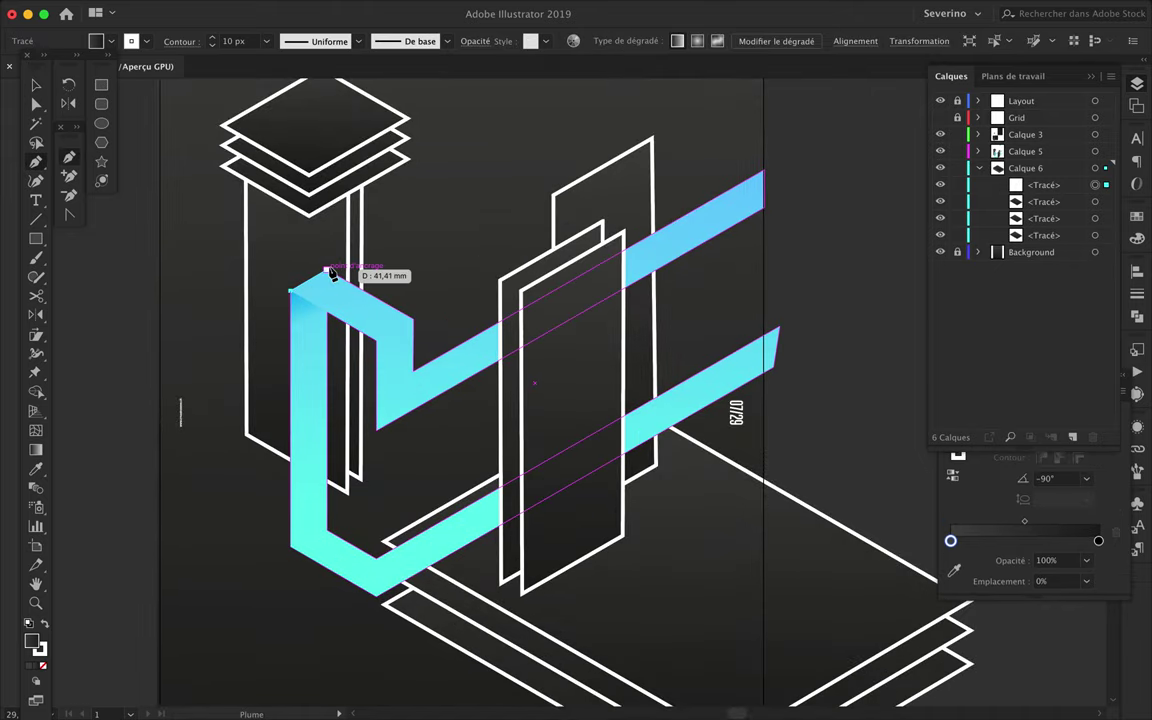
{"action": "key", "text": "q"}
{"action": "left_click_drag", "start_coordinate": [316, 542], "coordinate": [322, 537]}
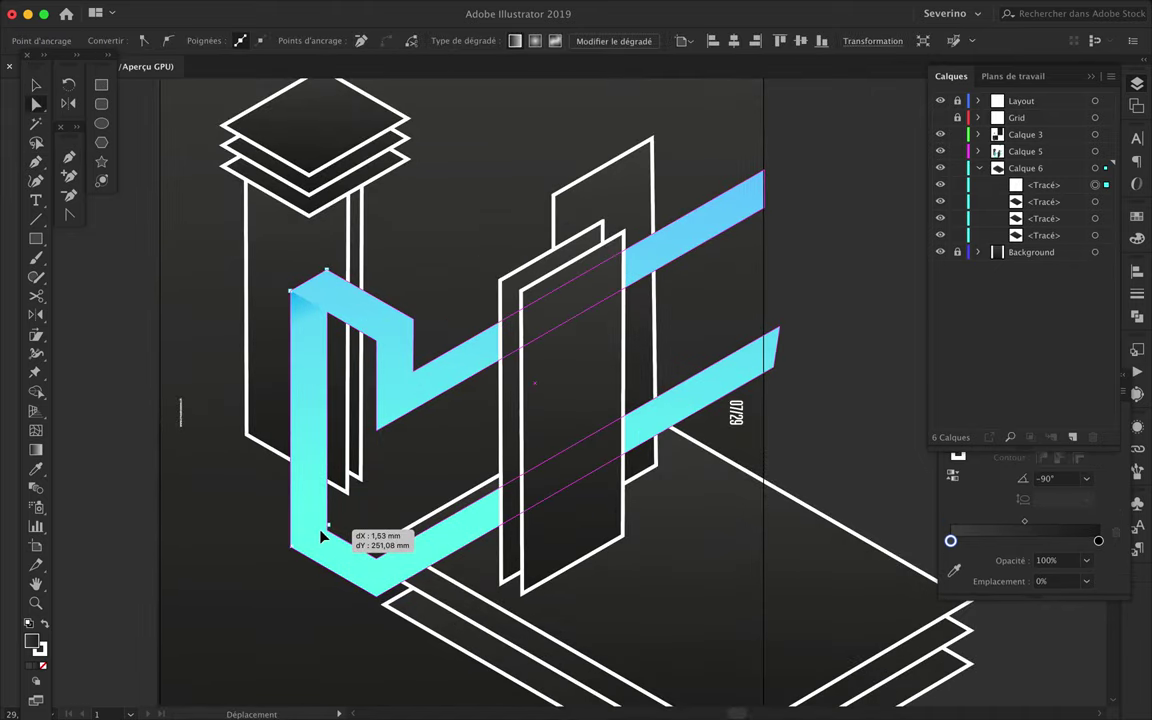
{"action": "scroll", "coordinate": [320, 535], "scroll_direction": "up", "scroll_amount": 2}
{"action": "scroll", "coordinate": [320, 533], "scroll_direction": "up", "scroll_amount": 2}
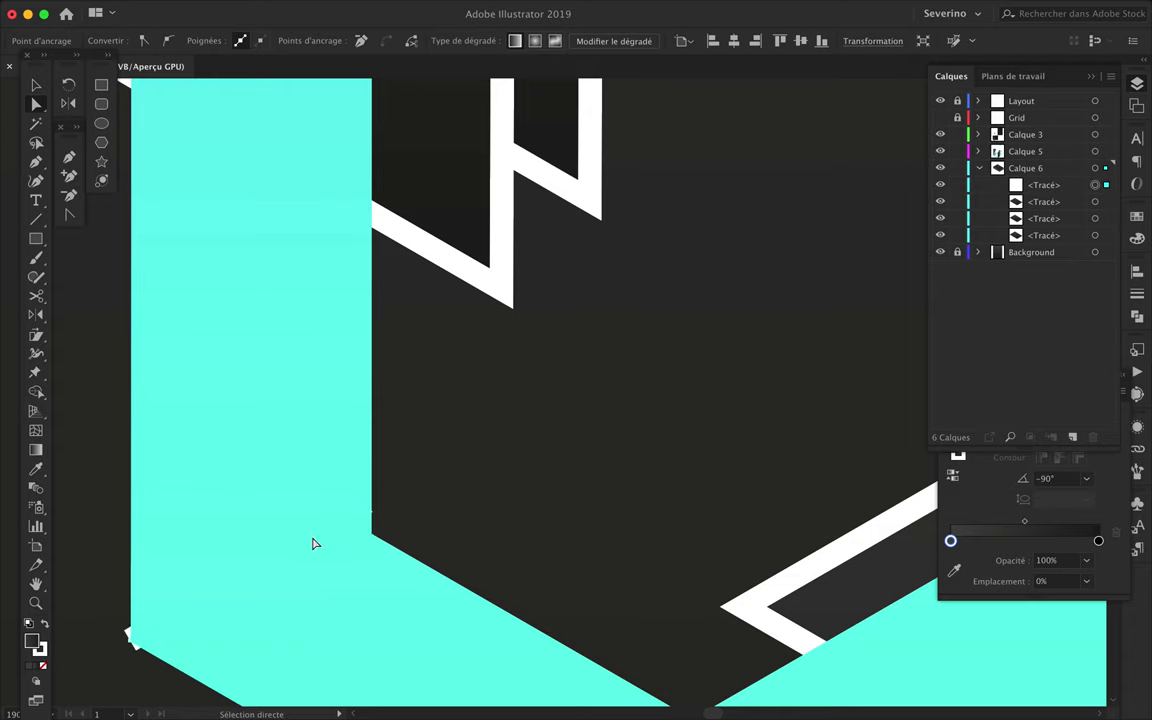
{"action": "left_click_drag", "start_coordinate": [373, 537], "coordinate": [373, 512]}
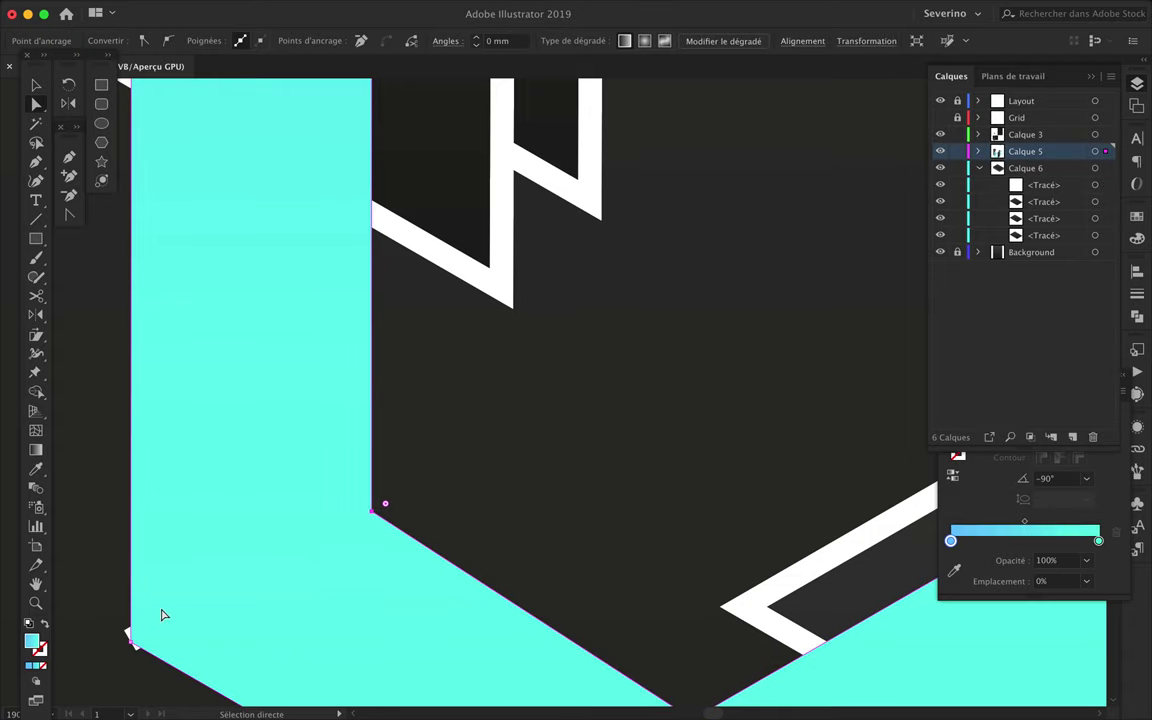
- With the isometric grid visible, shift the Calque 6 white strip right and up along the grid
{"action": "left_click", "coordinate": [940, 118]}
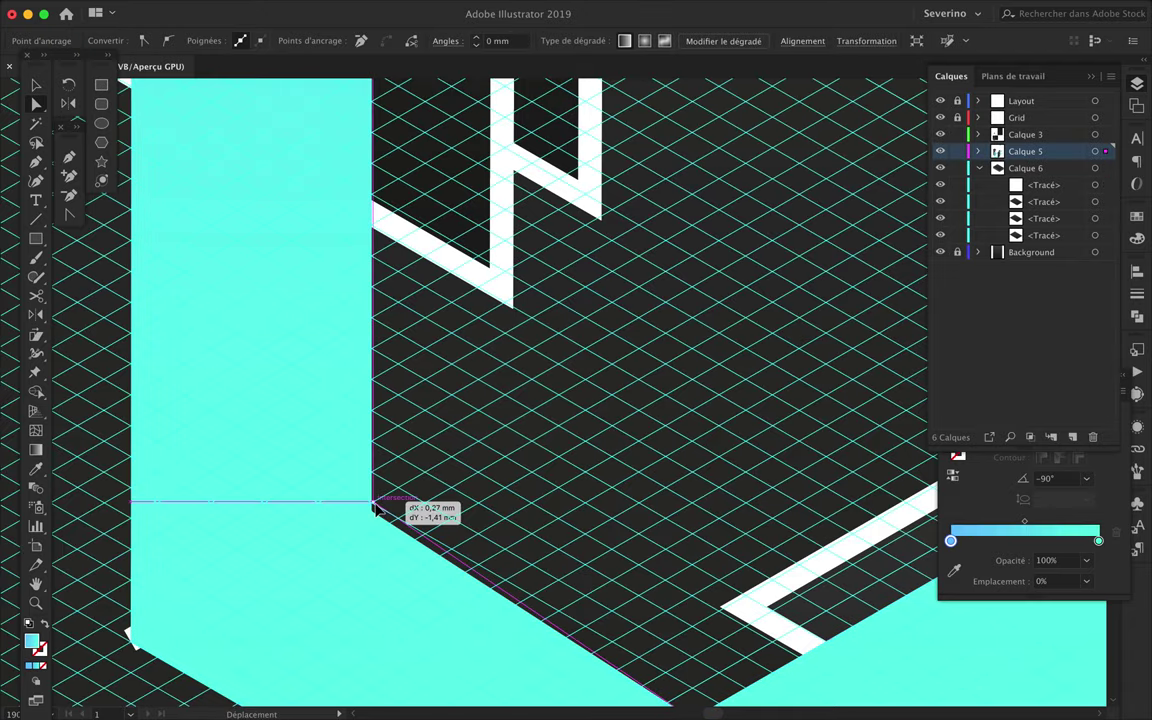
{"action": "scroll", "coordinate": [489, 500], "scroll_direction": "down", "scroll_amount": 2}
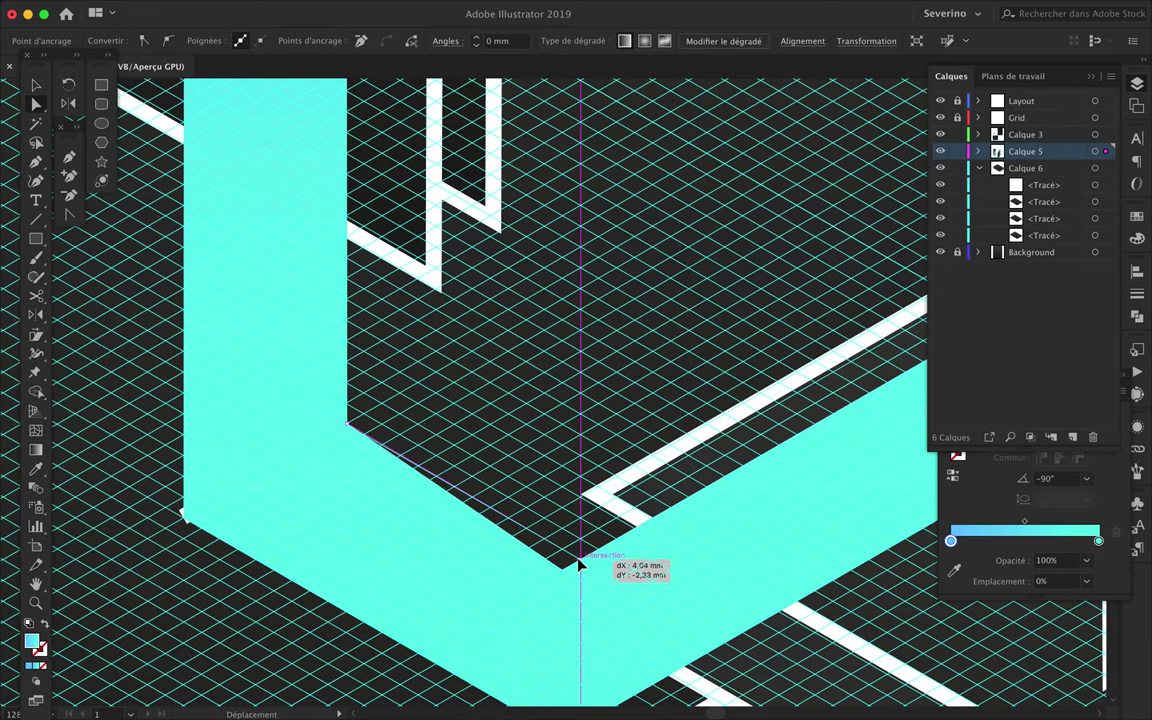
{"action": "scroll", "coordinate": [560, 411], "scroll_direction": "down", "scroll_amount": 2}
{"action": "scroll", "coordinate": [571, 424], "scroll_direction": "down", "scroll_amount": 1}
{"action": "scroll", "coordinate": [568, 419], "scroll_direction": "down", "scroll_amount": 1}
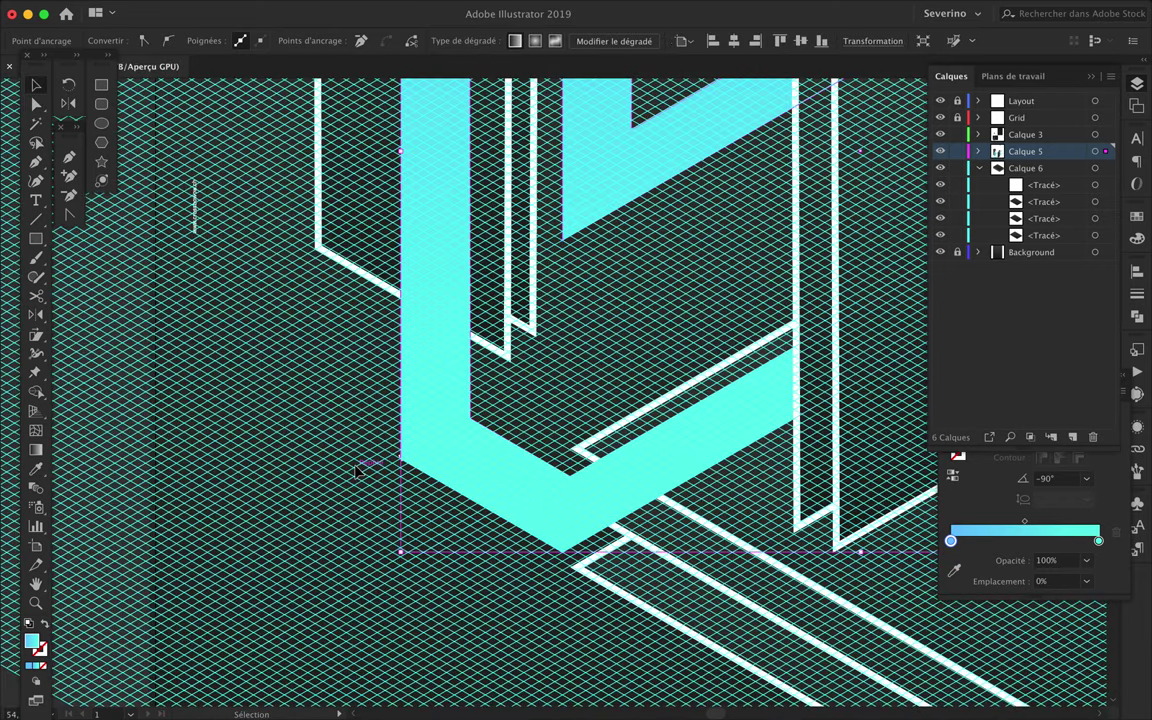
{"action": "left_click", "coordinate": [404, 455]}
{"action": "left_click_drag", "start_coordinate": [404, 455], "coordinate": [578, 398]}
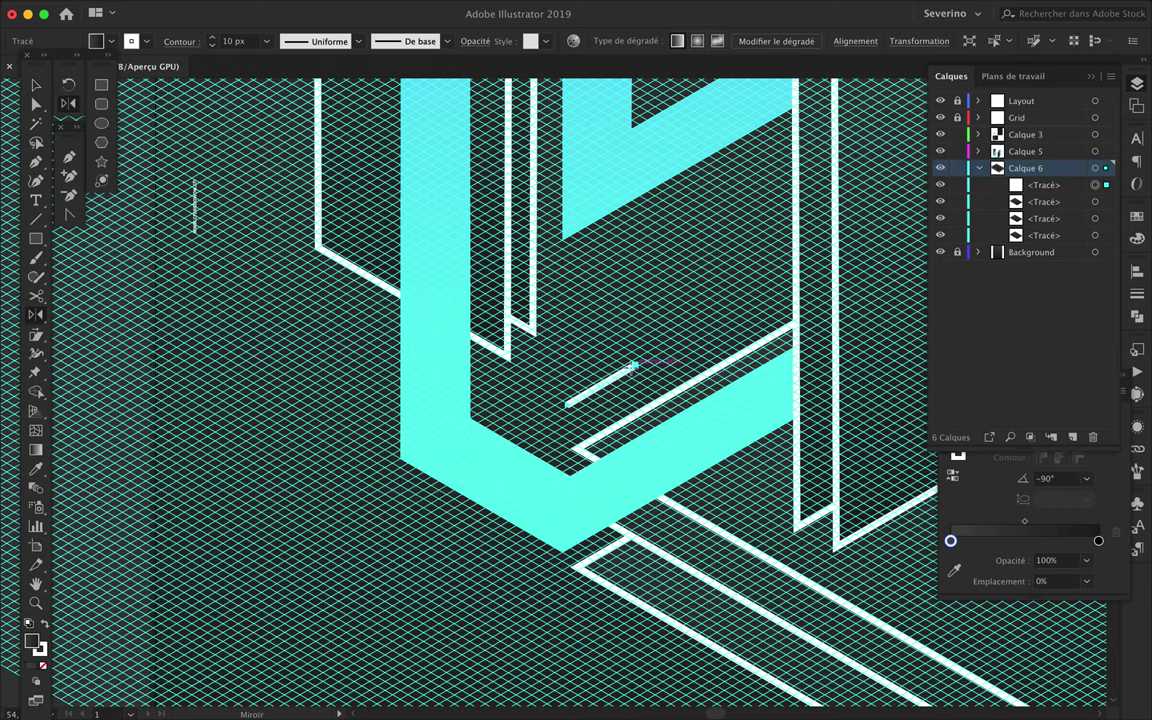
- Snap the cyan bracket's bottom and lower-right anchors onto the isometric grid
{"action": "scroll", "coordinate": [578, 447], "scroll_direction": "up", "scroll_amount": 1}
{"action": "key", "text": "a"}
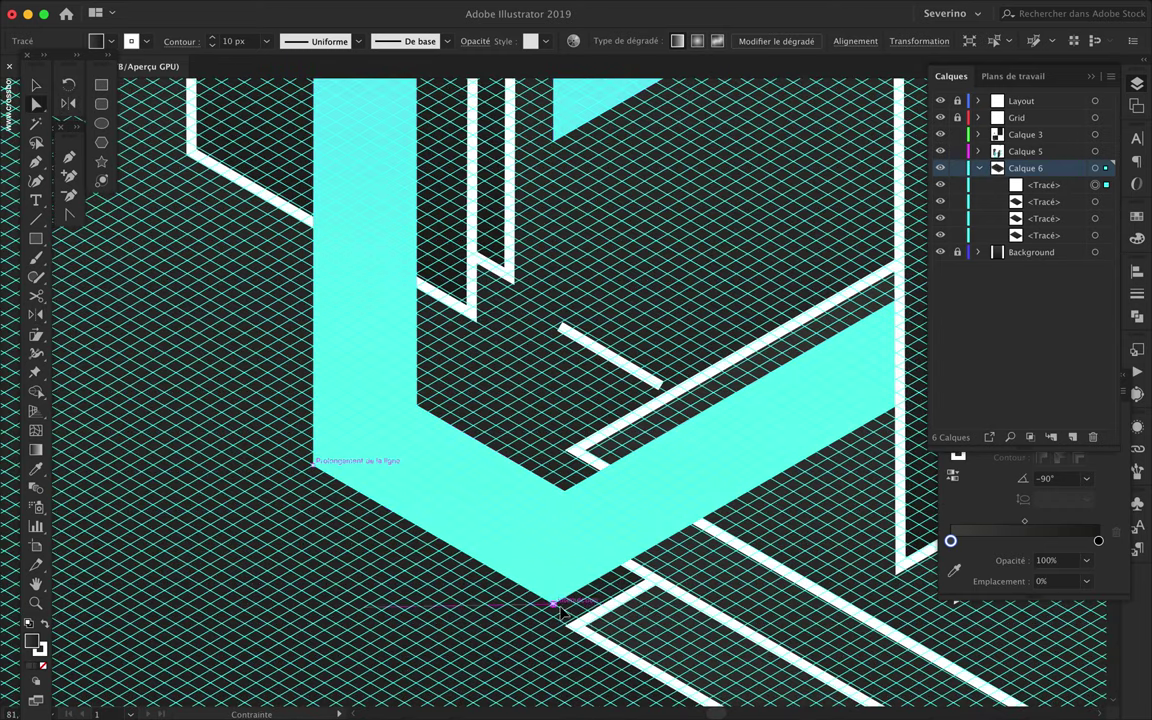
{"action": "left_click", "coordinate": [560, 604]}
{"action": "scroll", "coordinate": [560, 608], "scroll_direction": "up", "scroll_amount": 2}
{"action": "scroll", "coordinate": [563, 608], "scroll_direction": "up", "scroll_amount": 1}
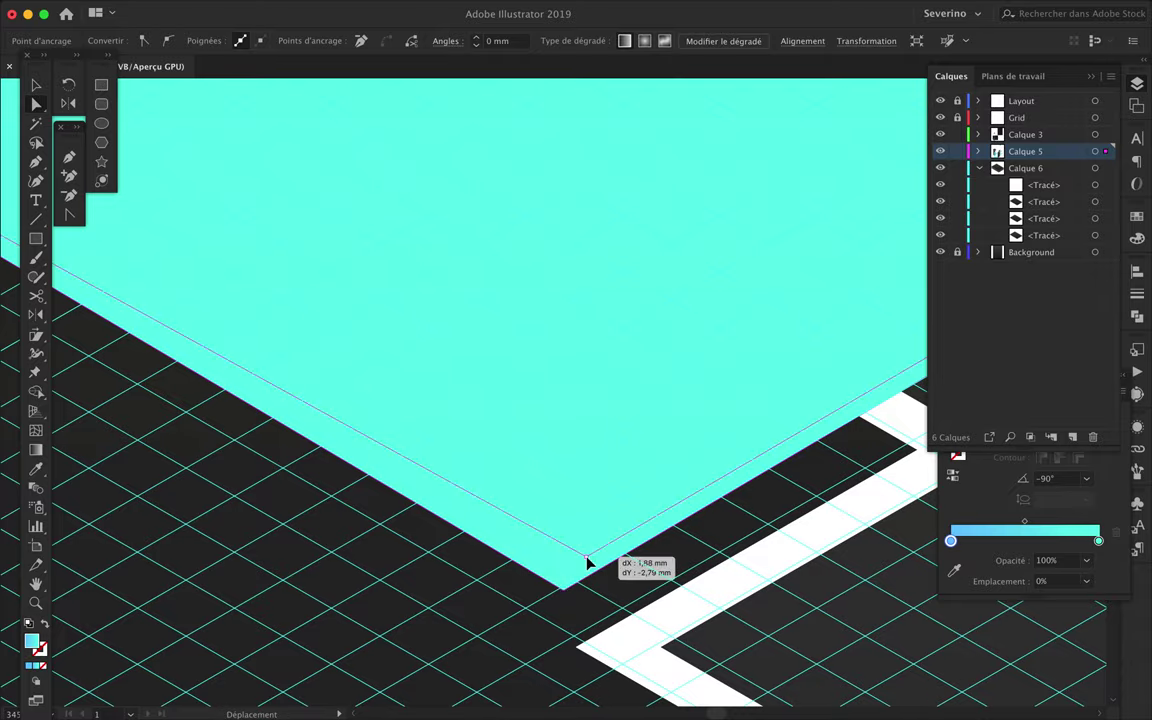
{"action": "left_click_drag", "start_coordinate": [587, 563], "coordinate": [577, 585]}
{"action": "scroll", "coordinate": [577, 585], "scroll_direction": "down", "scroll_amount": 2}
{"action": "scroll", "coordinate": [577, 585], "scroll_direction": "down", "scroll_amount": 3}
{"action": "scroll", "coordinate": [577, 583], "scroll_direction": "down", "scroll_amount": 1}
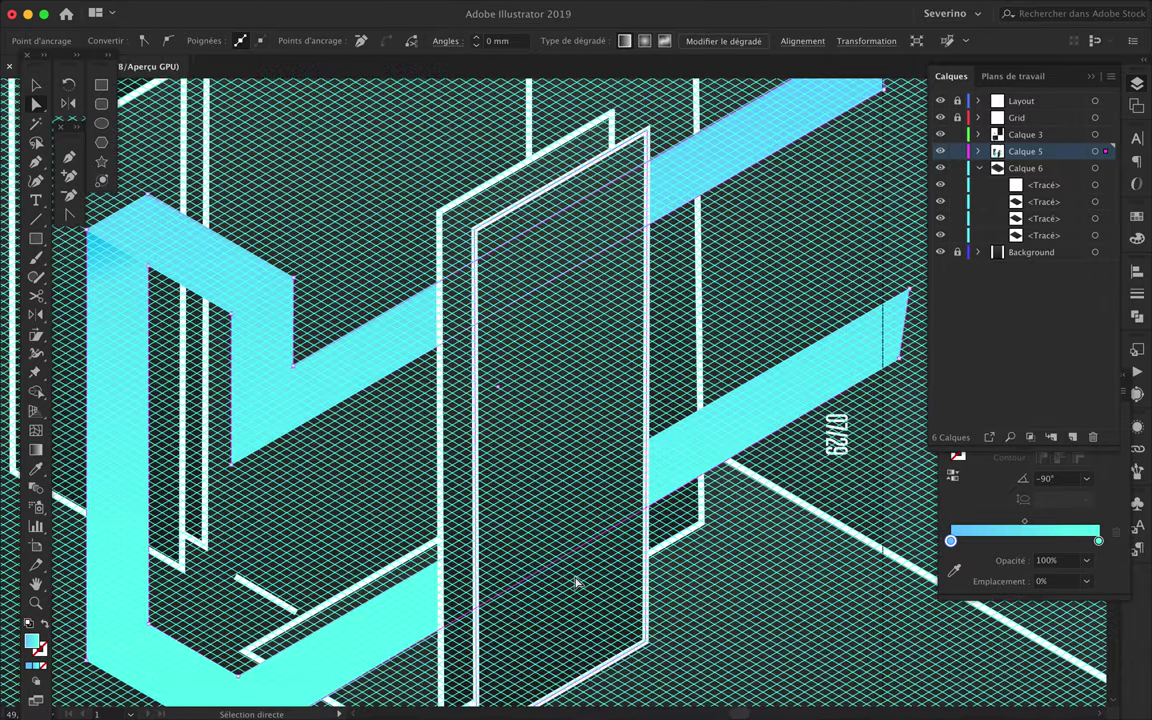
{"action": "scroll", "coordinate": [577, 583], "scroll_direction": "up", "scroll_amount": 3}
{"action": "scroll", "coordinate": [576, 581], "scroll_direction": "up", "scroll_amount": 1}
{"action": "scroll", "coordinate": [687, 527], "scroll_direction": "up", "scroll_amount": 1}
{"action": "scroll", "coordinate": [686, 528], "scroll_direction": "left", "scroll_amount": 3}
{"action": "scroll", "coordinate": [684, 527], "scroll_direction": "right", "scroll_amount": 3}
{"action": "scroll", "coordinate": [686, 527], "scroll_direction": "up", "scroll_amount": 2}
{"action": "left_click_drag", "start_coordinate": [752, 412], "coordinate": [753, 452]}
{"action": "scroll", "coordinate": [278, 604], "scroll_direction": "down", "scroll_amount": 3}
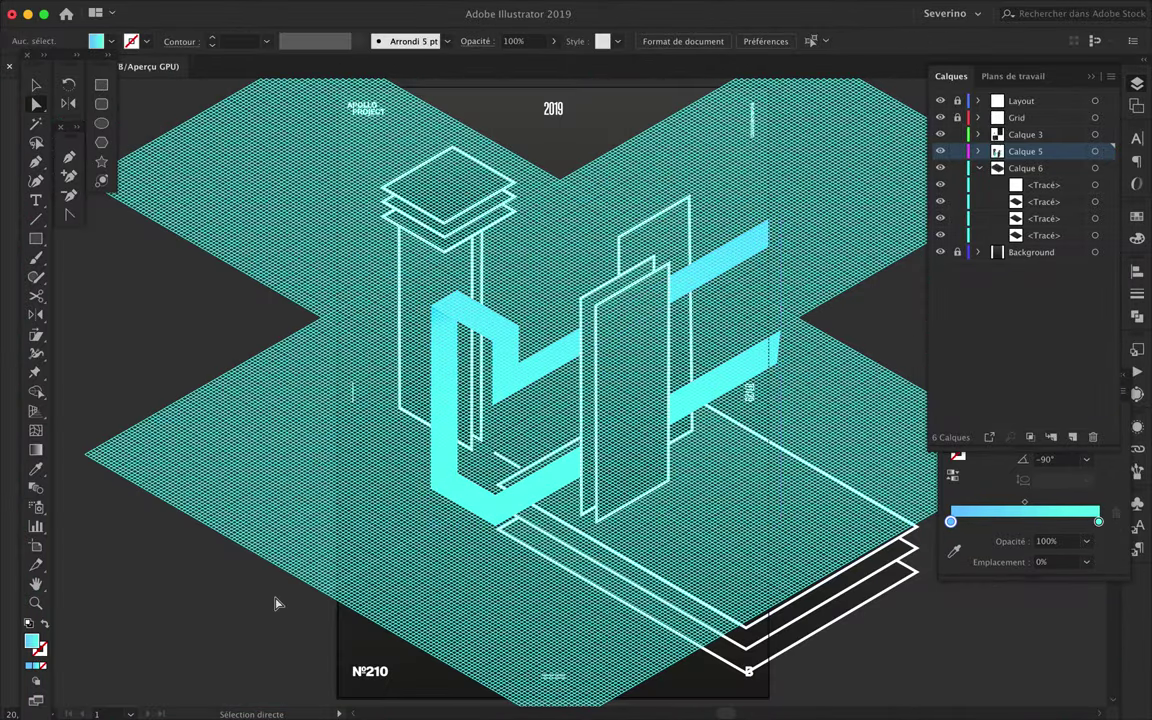
- Drag the cyan bracket's inner notch anchor along the isometric grid
{"action": "scroll", "coordinate": [278, 604], "scroll_direction": "up", "scroll_amount": 3}
{"action": "key", "text": "v"}
{"action": "left_click", "coordinate": [300, 578]}
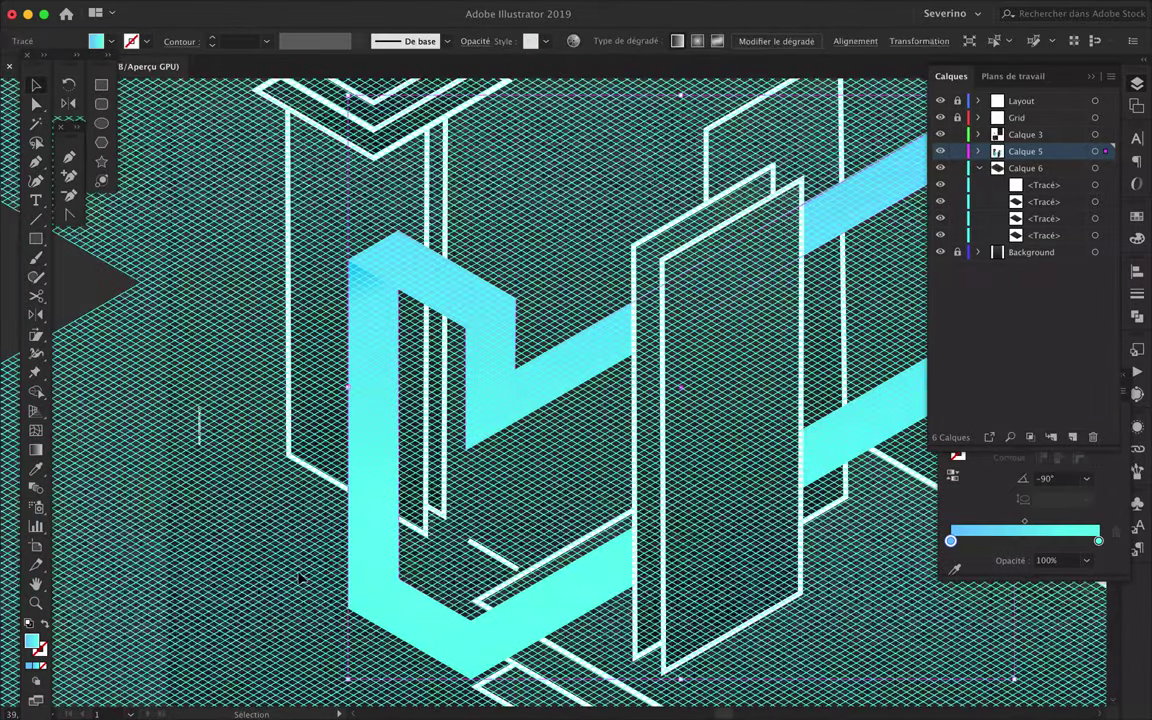
{"action": "scroll", "coordinate": [519, 178], "scroll_direction": "up", "scroll_amount": 3}
{"action": "key", "text": "p"}
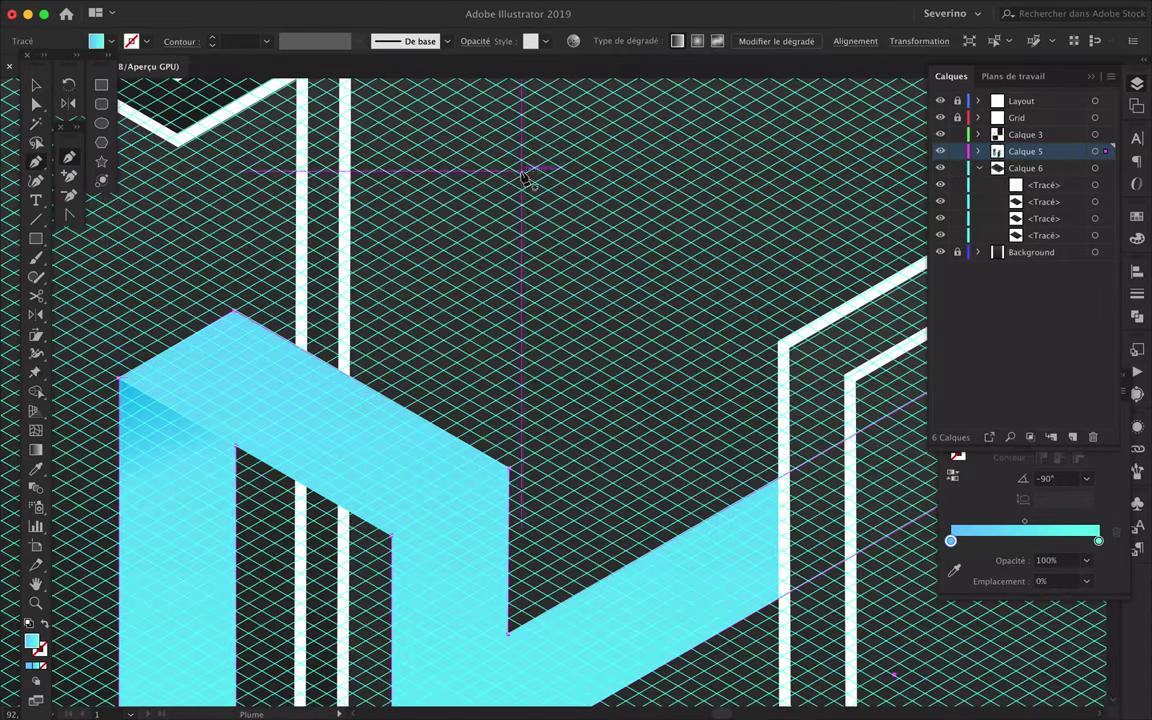
{"action": "key", "text": "a"}
{"action": "mouse_move", "coordinate": [358, 537]}
{"action": "left_mouse_down"}
{"action": "mouse_move", "coordinate": [455, 487]}
{"action": "mouse_move", "coordinate": [430, 522]}
{"action": "left_mouse_up"}
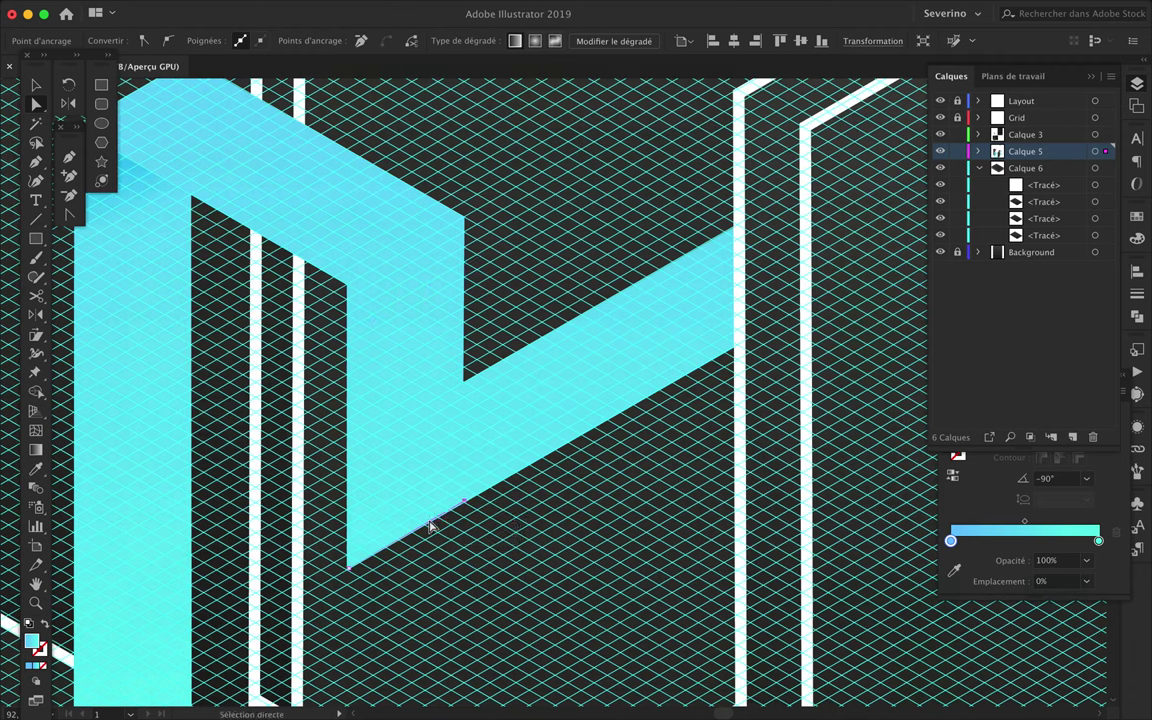
- Hide the Grid layer and delete the extra path in Calque 6
{"action": "key", "text": "ctrl+shift+a"}
{"action": "key", "text": "ctrl+0"}
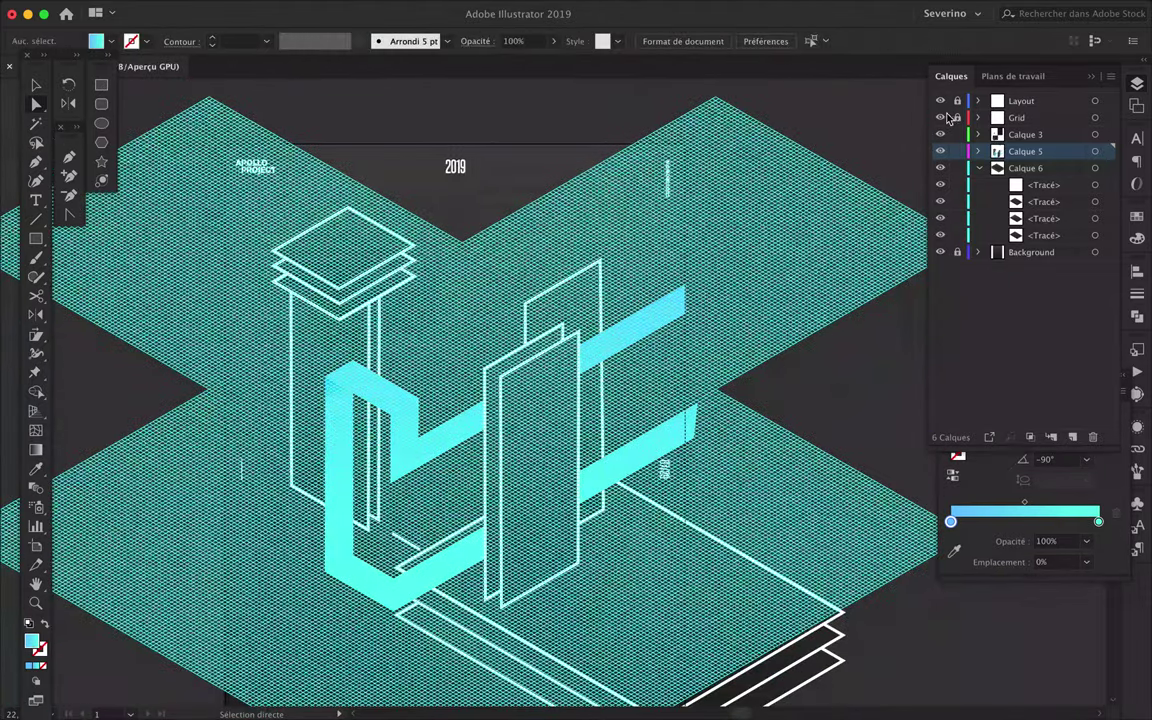
{"action": "left_click", "coordinate": [941, 117]}
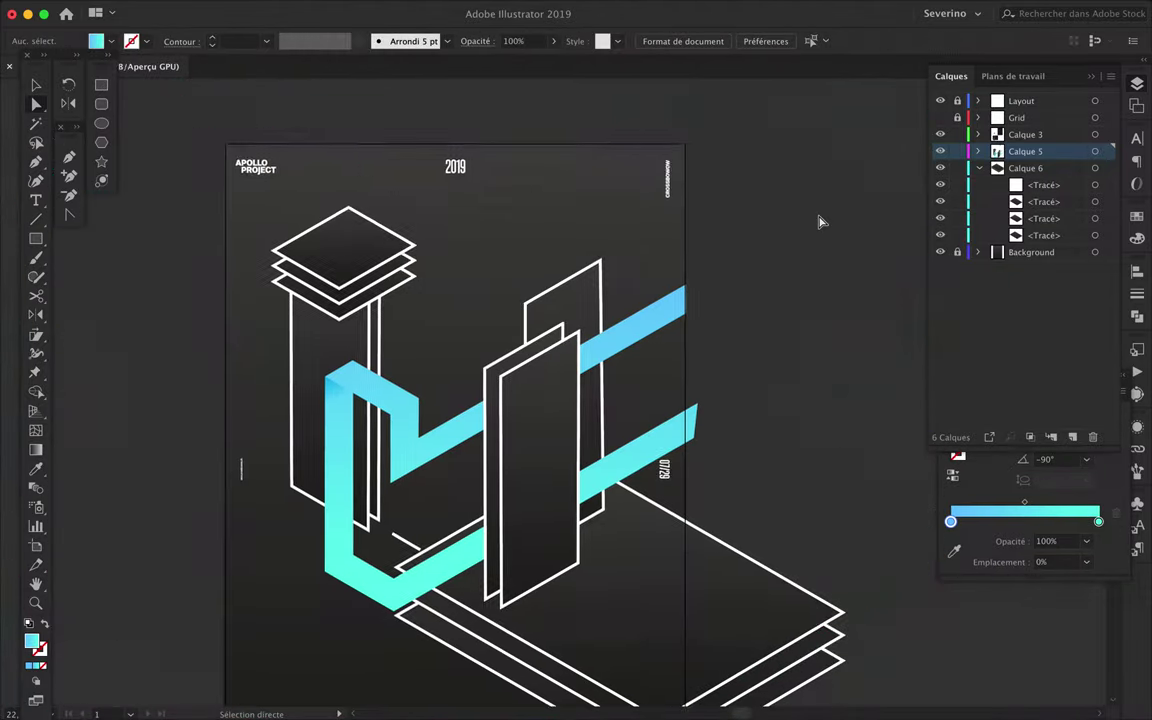
{"action": "left_click", "coordinate": [392, 433]}
{"action": "key", "text": "Delete"}
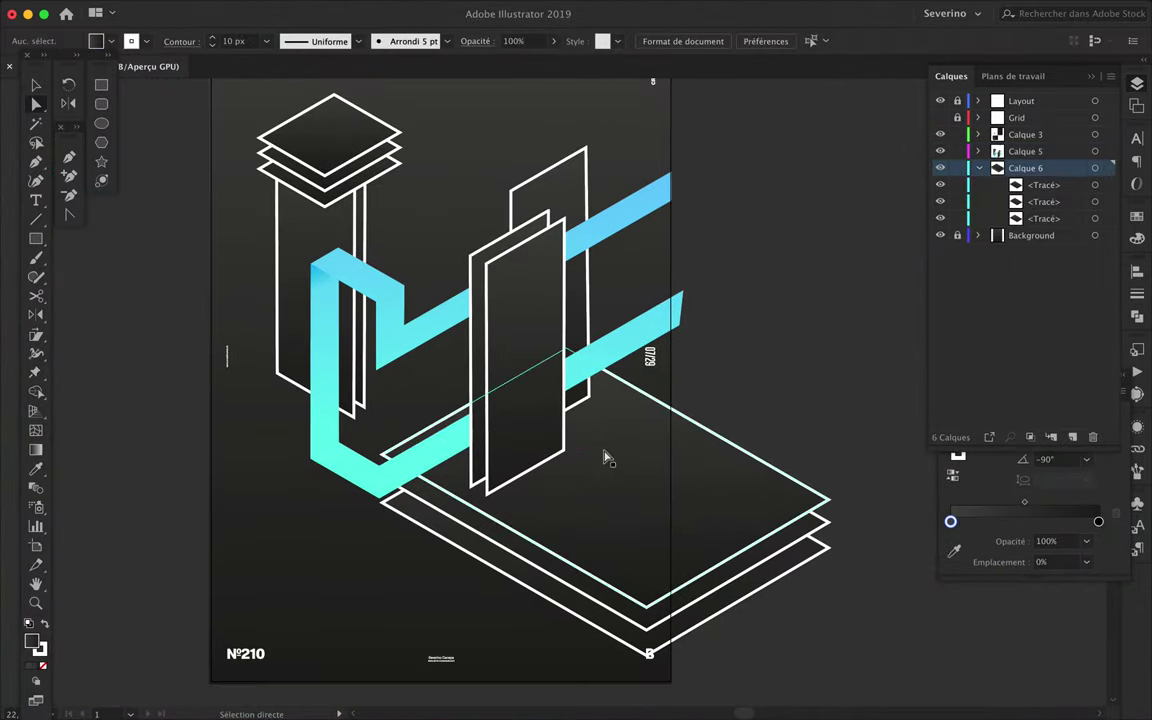
- Reposition the stacked plate outlines and try, then undo, a lower copy of the small plate
{"action": "left_click_drag", "start_coordinate": [600, 449], "coordinate": [627, 450]}
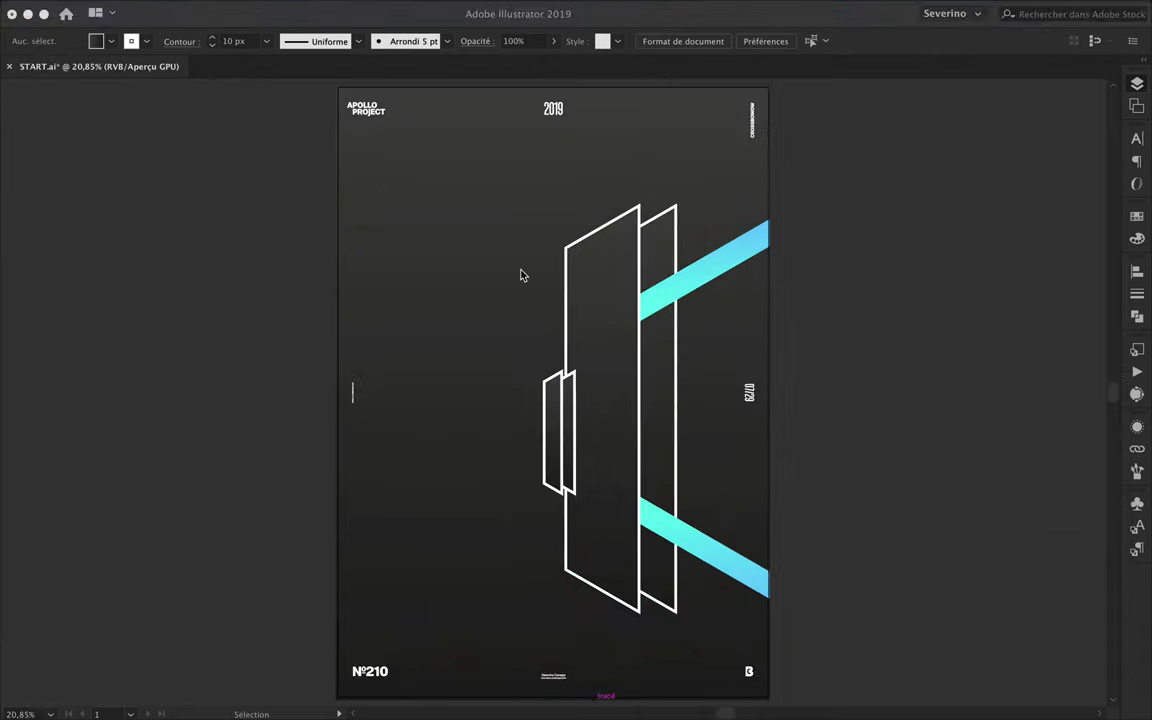
{"action": "key", "text": "Tab"}
{"action": "left_click", "coordinate": [546, 400]}
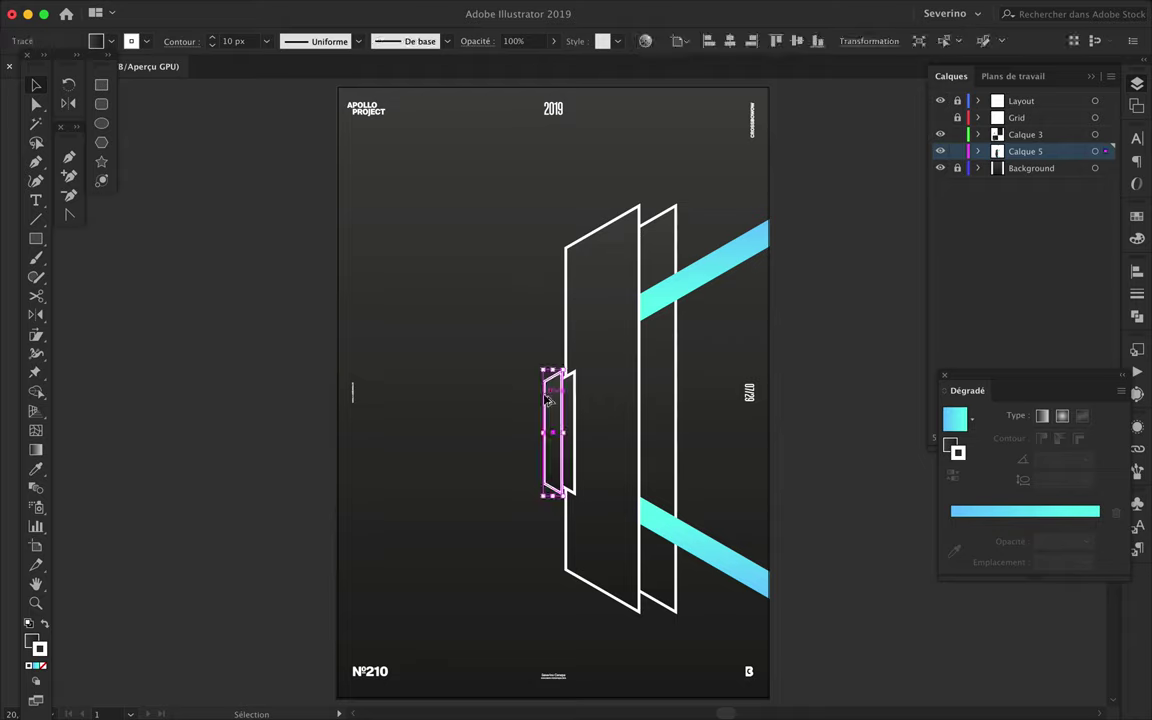
{"action": "left_click_drag", "start_coordinate": [555, 402], "coordinate": [603, 545]}
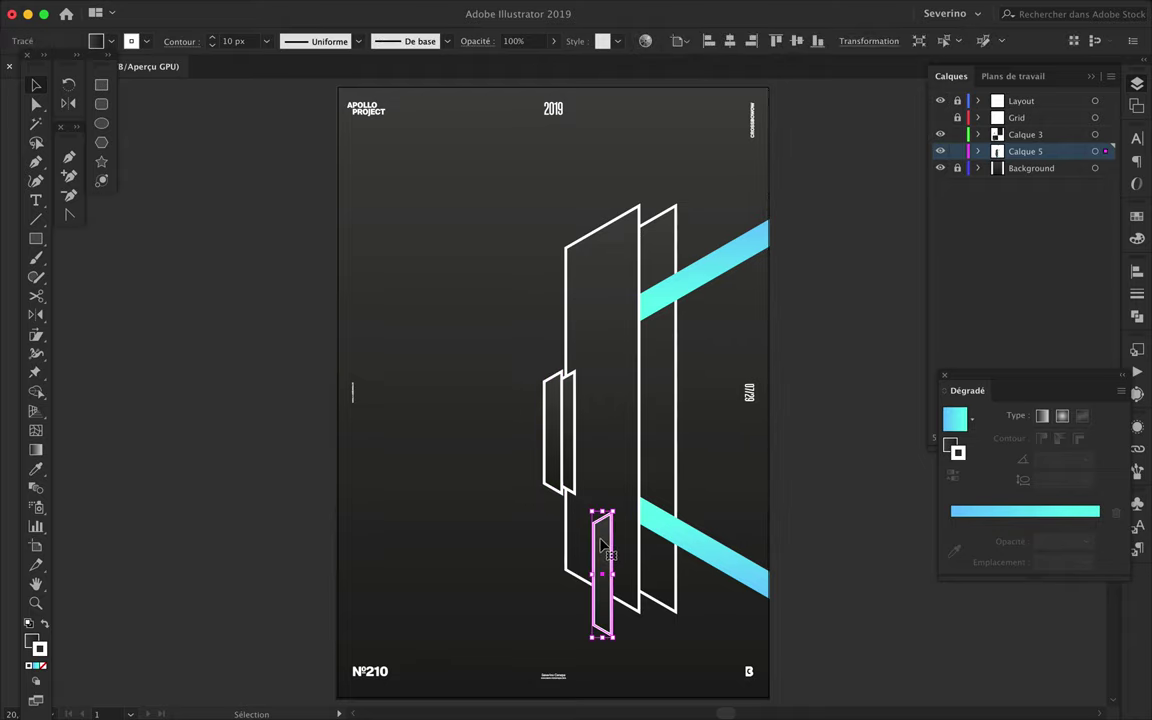
{"action": "key", "text": "ctrl+z"}
- Stretch the small plate's top anchors up and bottom anchors down into a tall panel
{"action": "key", "text": "a"}
{"action": "left_click_drag", "start_coordinate": [660, 213], "coordinate": [660, 166]}
{"action": "left_click_drag", "start_coordinate": [677, 610], "coordinate": [676, 663]}
{"action": "left_click", "coordinate": [817, 636]}
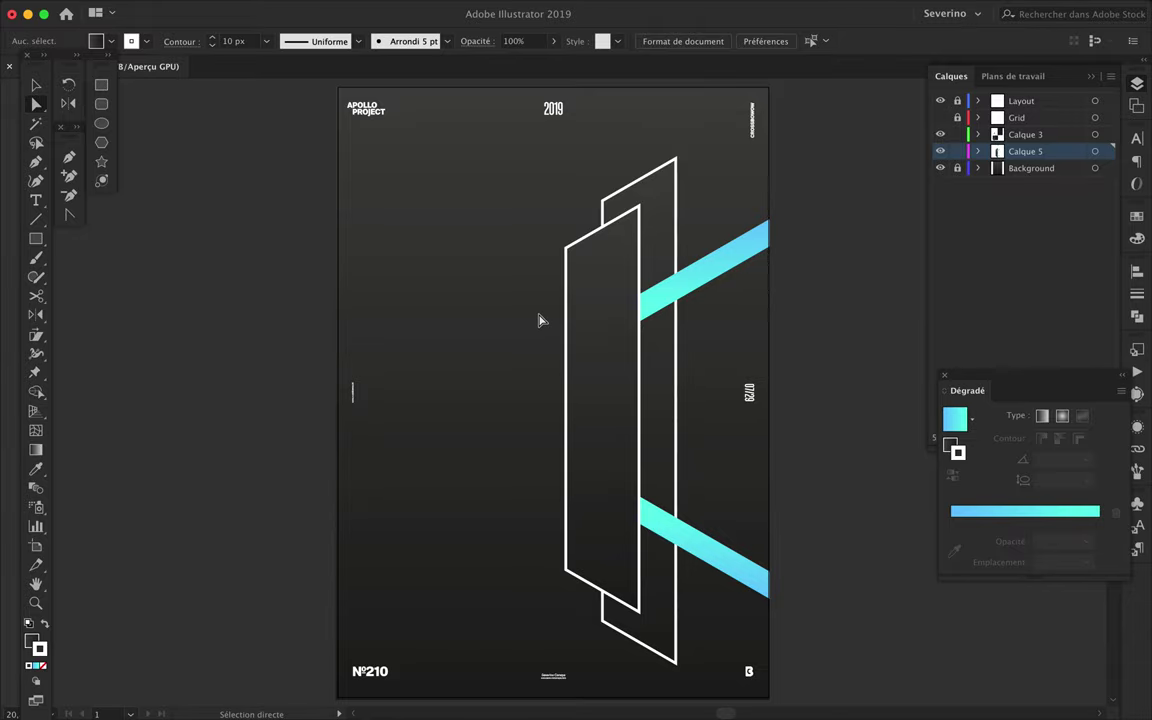
{"action": "scroll", "coordinate": [670, 258], "scroll_direction": "up", "scroll_amount": 3}
{"action": "scroll", "coordinate": [645, 265], "scroll_direction": "up", "scroll_amount": 3}
- Drag the front panel's bottom corner anchor up along the isometric grid
{"action": "scroll", "coordinate": [645, 270], "scroll_direction": "up", "scroll_amount": 2}
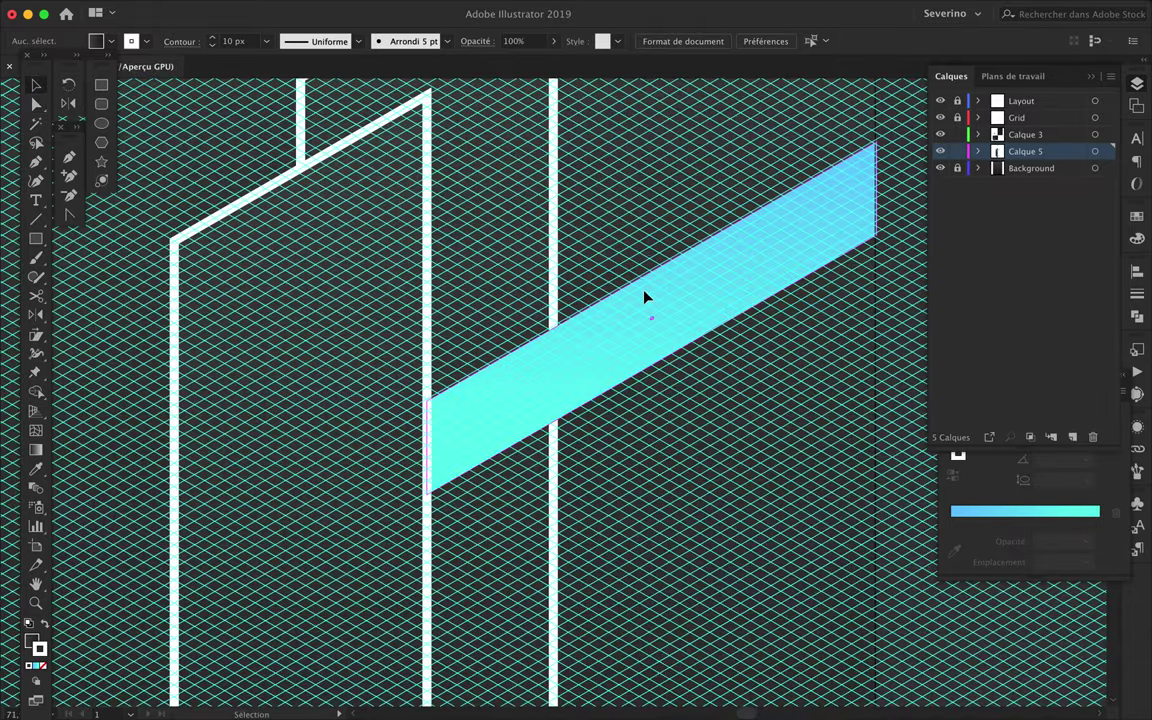
{"action": "left_click", "coordinate": [645, 297]}
{"action": "scroll", "coordinate": [635, 240], "scroll_direction": "down", "scroll_amount": 2}
{"action": "scroll", "coordinate": [640, 508], "scroll_direction": "down", "scroll_amount": 4}
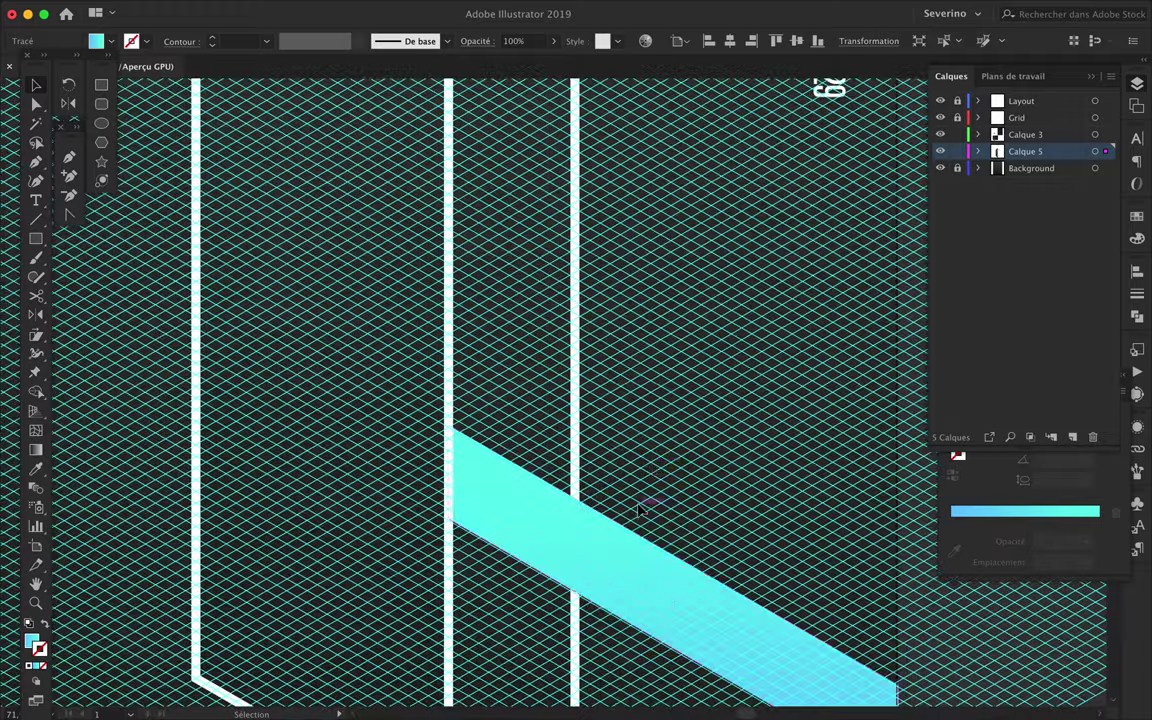
{"action": "scroll", "coordinate": [641, 510], "scroll_direction": "down", "scroll_amount": 2}
{"action": "scroll", "coordinate": [640, 520], "scroll_direction": "down", "scroll_amount": 4}
{"action": "scroll", "coordinate": [632, 553], "scroll_direction": "up", "scroll_amount": 5}
{"action": "scroll", "coordinate": [634, 553], "scroll_direction": "down", "scroll_amount": 1}
{"action": "key", "text": "a"}
{"action": "left_click", "coordinate": [650, 338]}
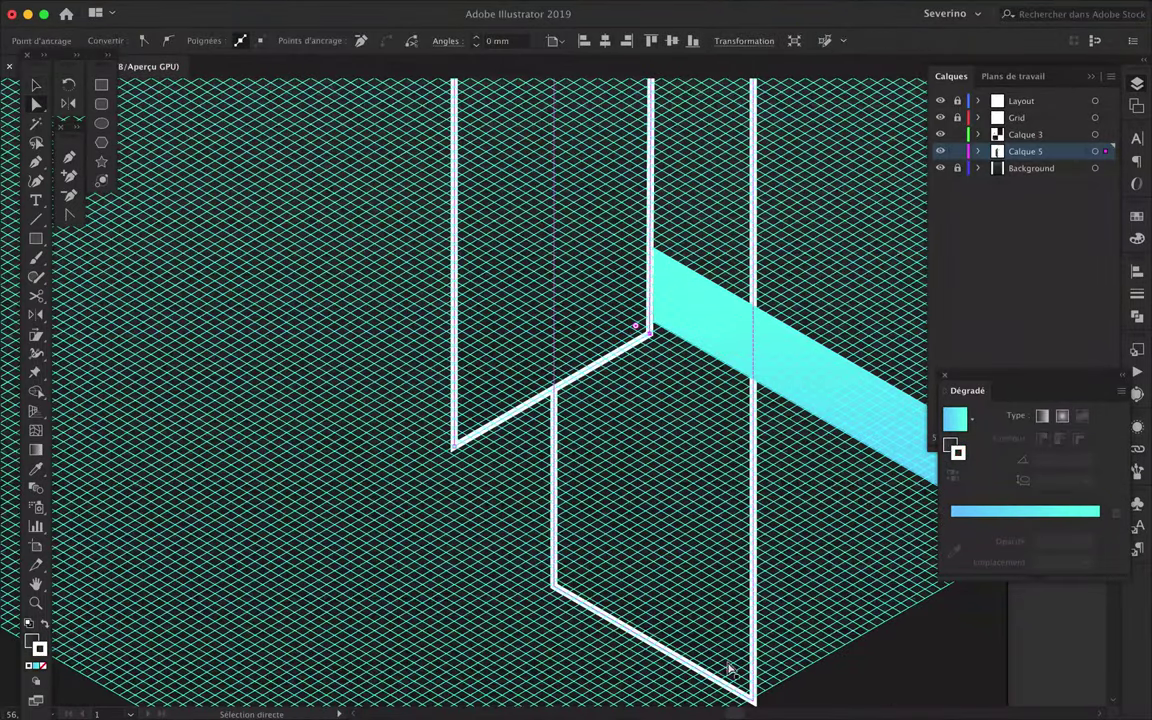
{"action": "left_click_drag", "start_coordinate": [754, 697], "coordinate": [553, 578]}
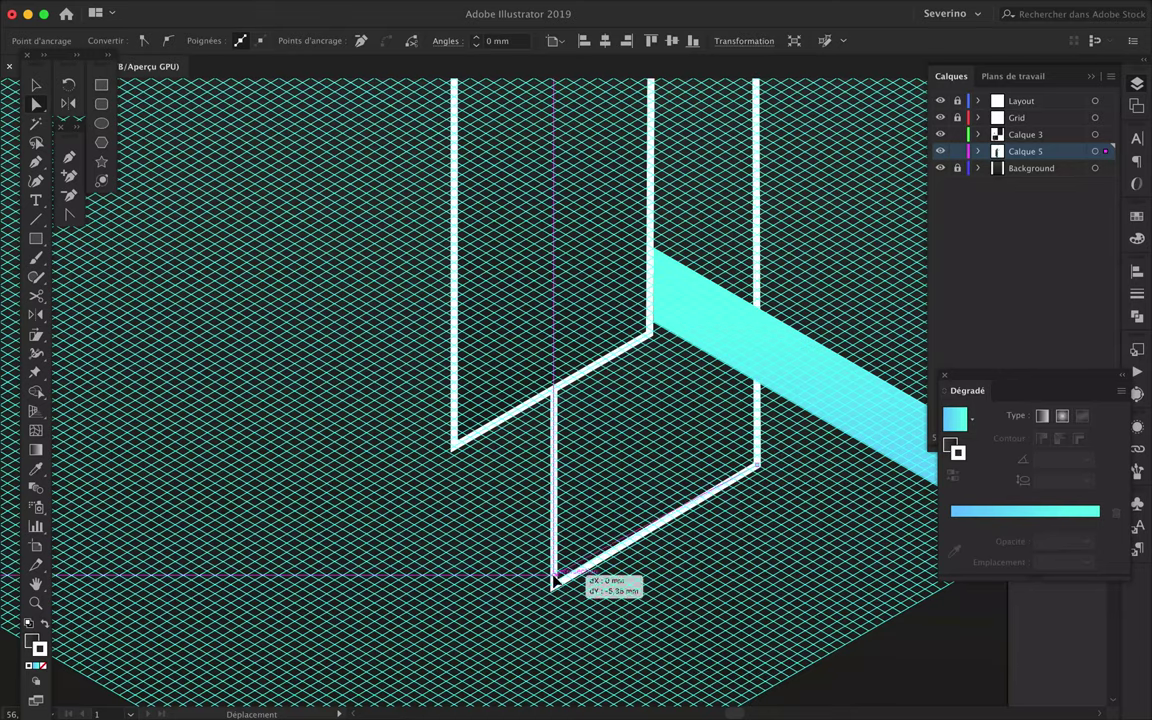
- Nudge the outer panel's left and top corners onto the grid
{"action": "scroll", "coordinate": [553, 578], "scroll_direction": "up", "scroll_amount": 3}
{"action": "scroll", "coordinate": [900, 404], "scroll_direction": "down", "scroll_amount": 2}
{"action": "scroll", "coordinate": [855, 413], "scroll_direction": "up", "scroll_amount": 2}
{"action": "scroll", "coordinate": [855, 413], "scroll_direction": "down", "scroll_amount": 1}
{"action": "scroll", "coordinate": [855, 413], "scroll_direction": "down", "scroll_amount": 2}
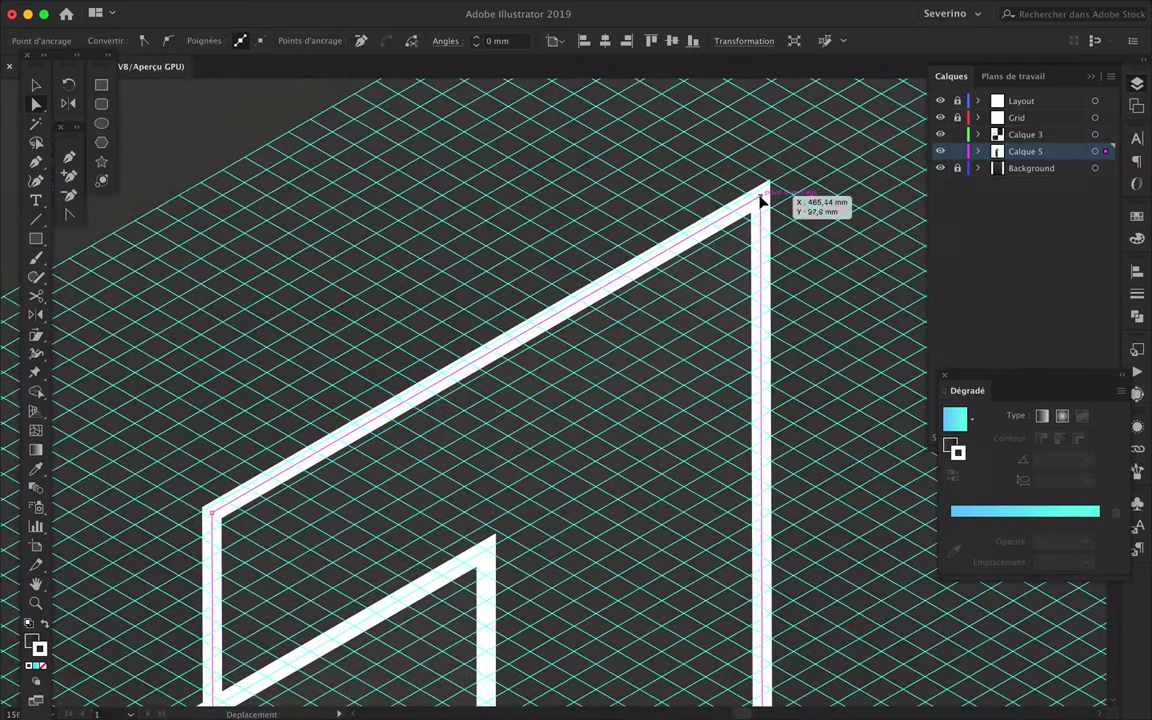
{"action": "scroll", "coordinate": [463, 386], "scroll_direction": "up", "scroll_amount": 2}
{"action": "left_click_drag", "start_coordinate": [459, 383], "coordinate": [466, 388]}
{"action": "scroll", "coordinate": [467, 390], "scroll_direction": "up", "scroll_amount": 2}
{"action": "scroll", "coordinate": [467, 392], "scroll_direction": "up", "scroll_amount": 2}
{"action": "scroll", "coordinate": [467, 393], "scroll_direction": "up", "scroll_amount": 2}
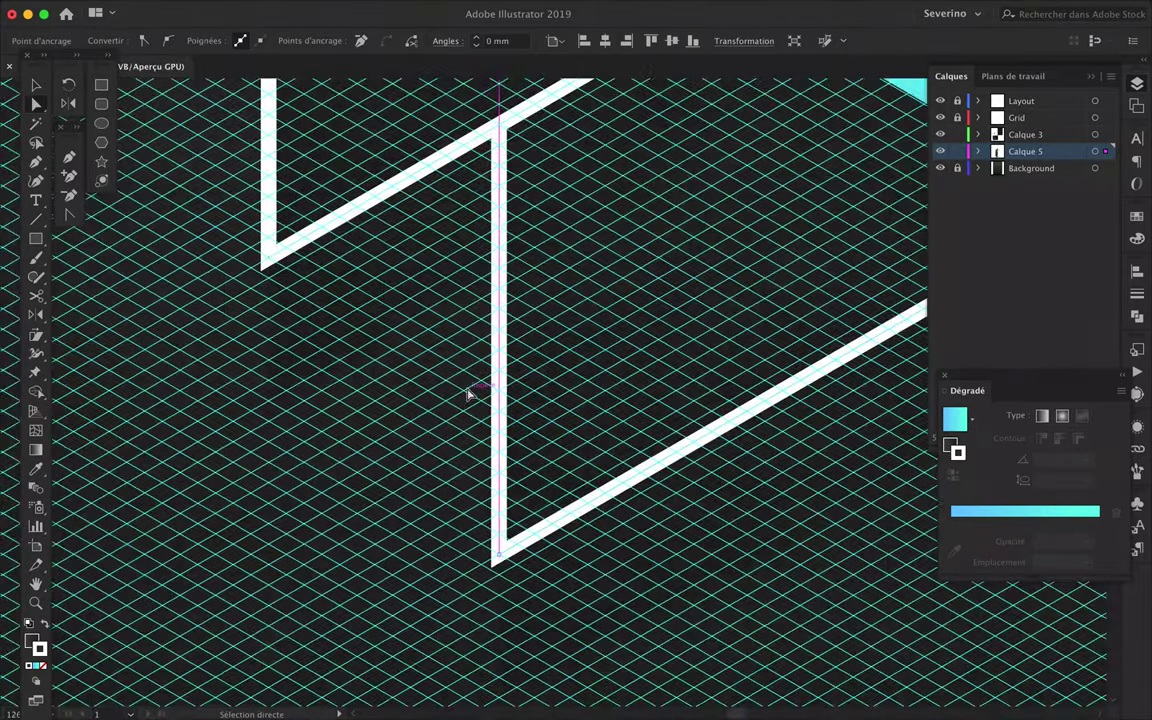
{"action": "scroll", "coordinate": [467, 393], "scroll_direction": "down", "scroll_amount": 5}
{"action": "scroll", "coordinate": [512, 303], "scroll_direction": "up", "scroll_amount": 3}
{"action": "scroll", "coordinate": [471, 213], "scroll_direction": "up", "scroll_amount": 3}
{"action": "scroll", "coordinate": [471, 240], "scroll_direction": "up", "scroll_amount": 2}
{"action": "left_click_drag", "start_coordinate": [471, 268], "coordinate": [471, 254]}
- Delete the lower cyan beam
{"action": "scroll", "coordinate": [472, 254], "scroll_direction": "down", "scroll_amount": 2}
{"action": "scroll", "coordinate": [466, 252], "scroll_direction": "down", "scroll_amount": 1}
{"action": "scroll", "coordinate": [478, 260], "scroll_direction": "down", "scroll_amount": 3}
{"action": "key", "text": "Delete"}
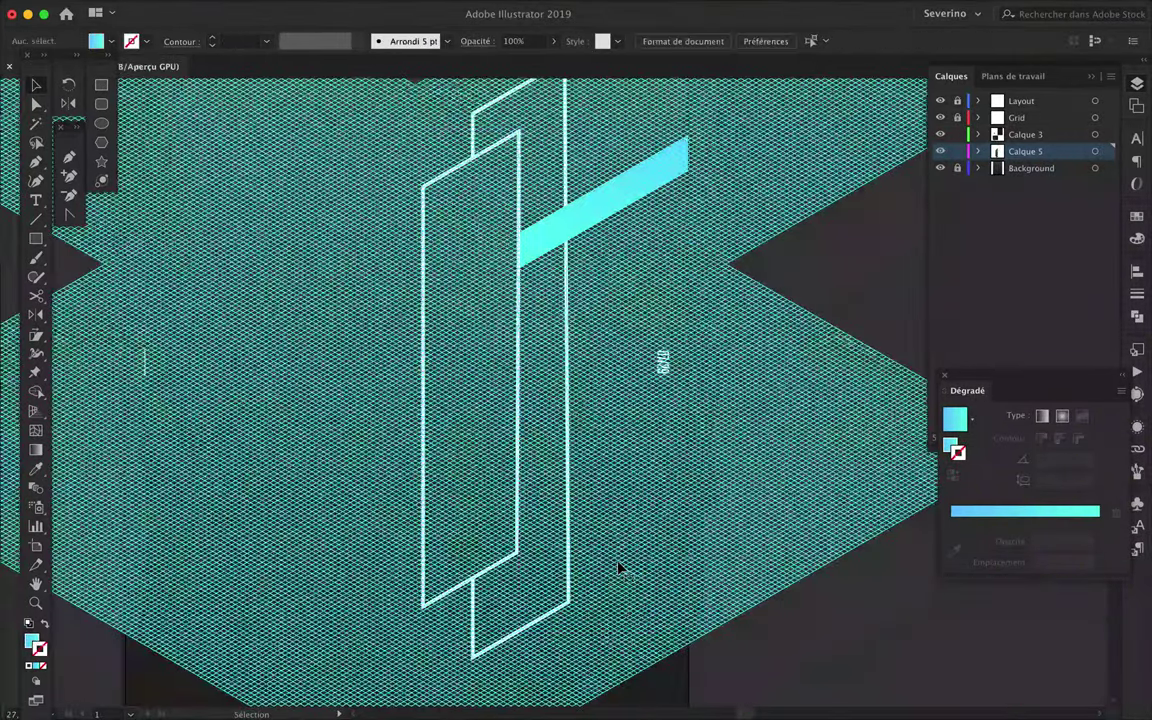
- Move the cyan beam into place and pull its top-left corner up into a notch
{"action": "scroll", "coordinate": [560, 470], "scroll_direction": "up", "scroll_amount": 2}
{"action": "key", "text": "a"}
{"action": "left_click_drag", "start_coordinate": [563, 318], "coordinate": [315, 480]}
{"action": "scroll", "coordinate": [315, 480], "scroll_direction": "up", "scroll_amount": 3}
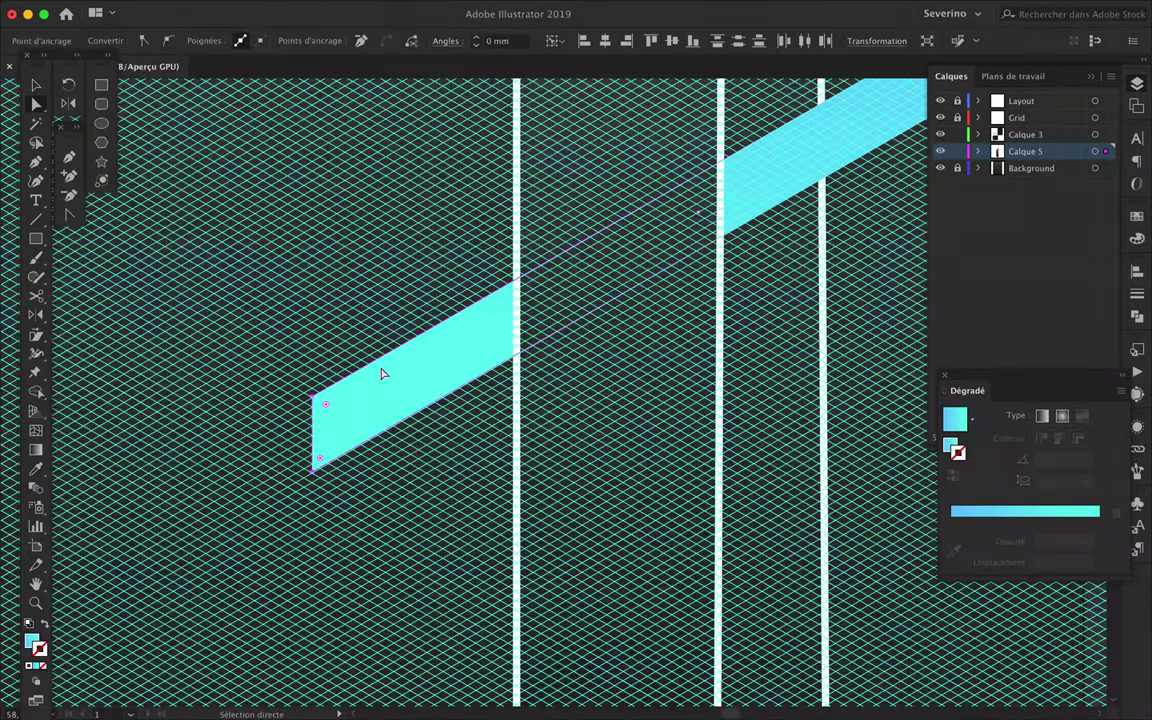
{"action": "key", "text": "plus"}
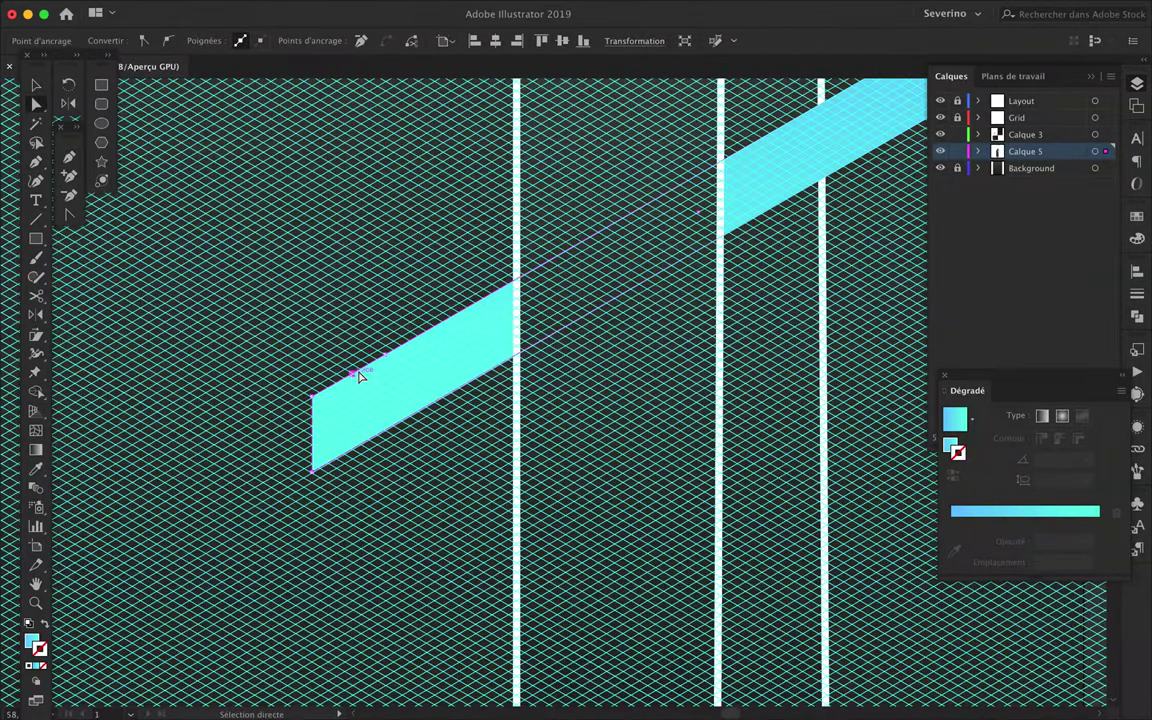
{"action": "left_click_drag", "start_coordinate": [385, 313], "coordinate": [385, 309]}
{"action": "left_click_drag", "start_coordinate": [312, 395], "coordinate": [313, 334]}
- Raise the notch's top and corner anchors to start shaping the hook
{"action": "key", "text": "p"}
{"action": "scroll", "coordinate": [326, 440], "scroll_direction": "up", "scroll_amount": 3}
{"action": "key", "text": "v"}
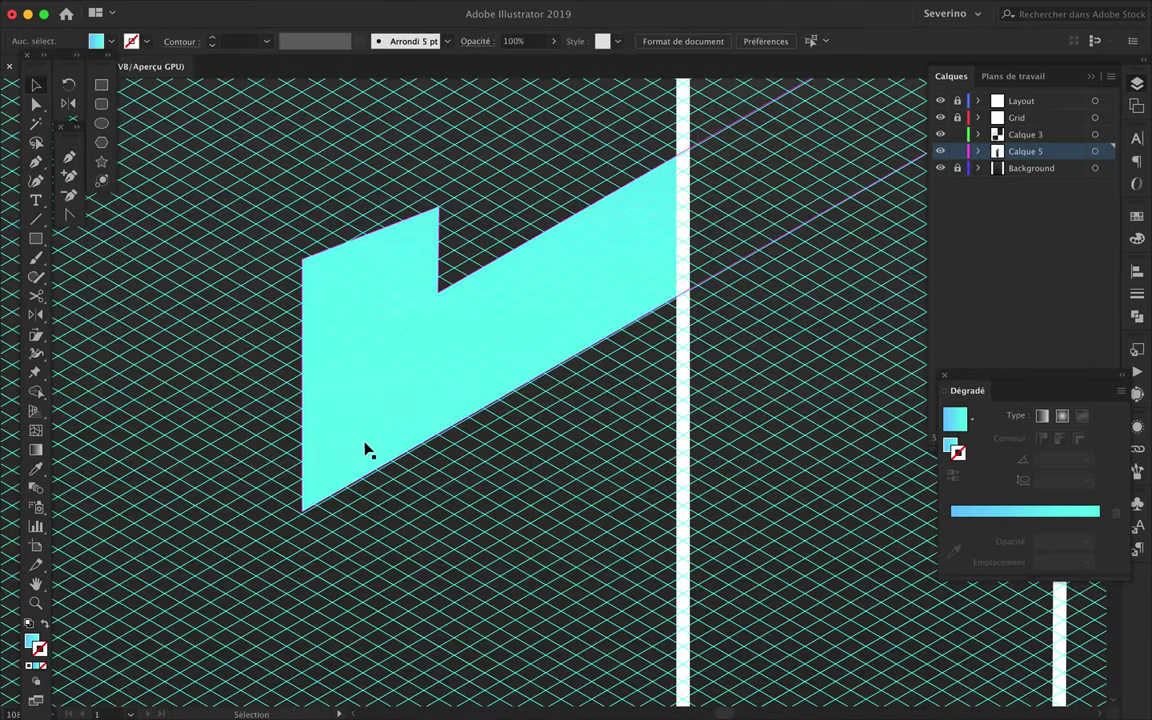
{"action": "scroll", "coordinate": [365, 450], "scroll_direction": "up", "scroll_amount": 3}
{"action": "scroll", "coordinate": [365, 450], "scroll_direction": "down", "scroll_amount": 2}
{"action": "key", "text": "a"}
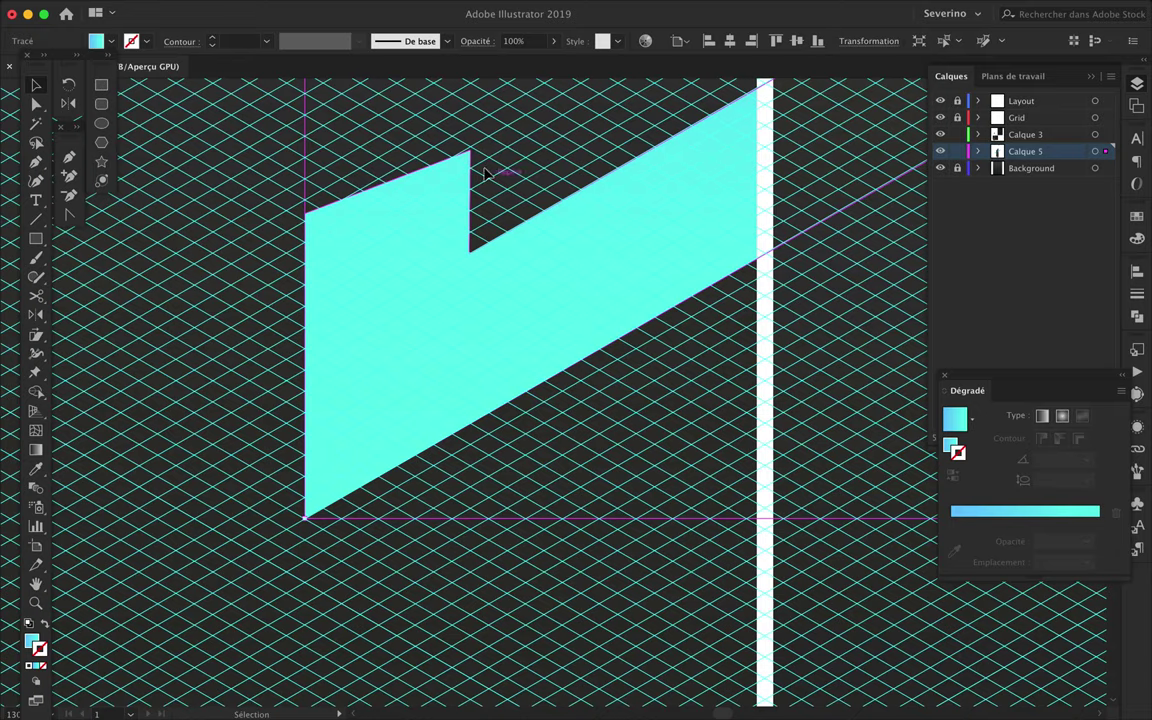
{"action": "left_click_drag", "start_coordinate": [469, 152], "coordinate": [469, 103]}
{"action": "scroll", "coordinate": [417, 113], "scroll_direction": "down", "scroll_amount": 2}
{"action": "scroll", "coordinate": [437, 206], "scroll_direction": "down", "scroll_amount": 2}
{"action": "scroll", "coordinate": [400, 250], "scroll_direction": "up", "scroll_amount": 3}
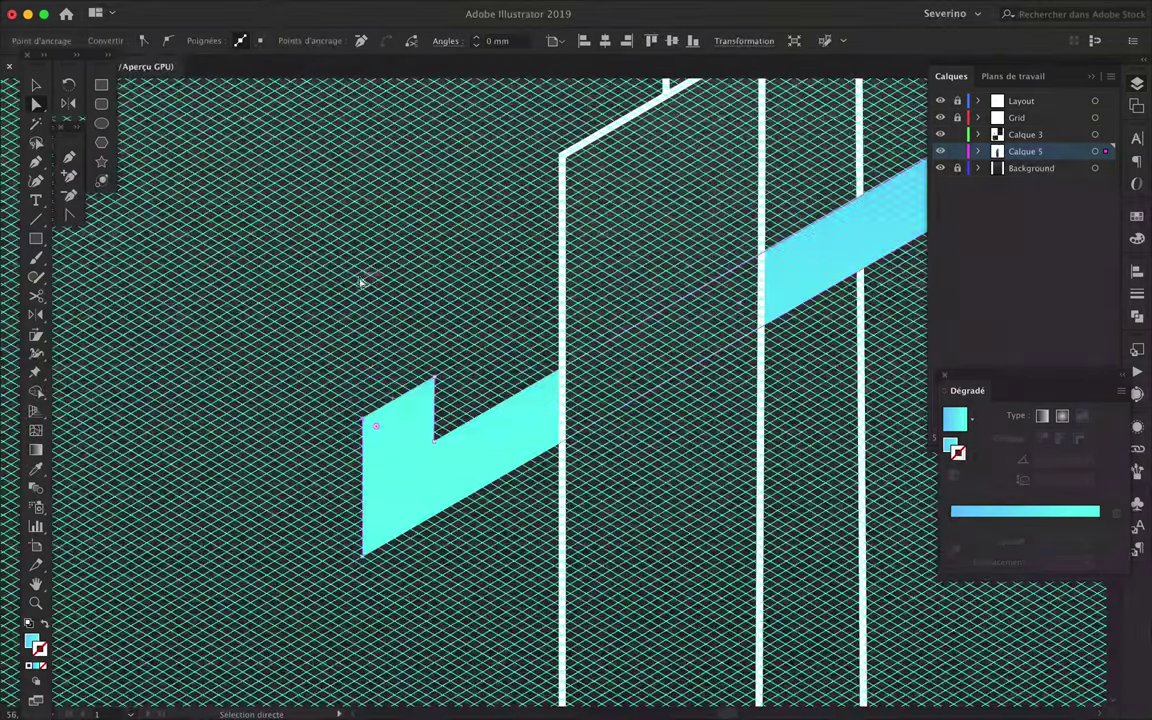
{"action": "left_click_drag", "start_coordinate": [435, 382], "coordinate": [435, 368]}
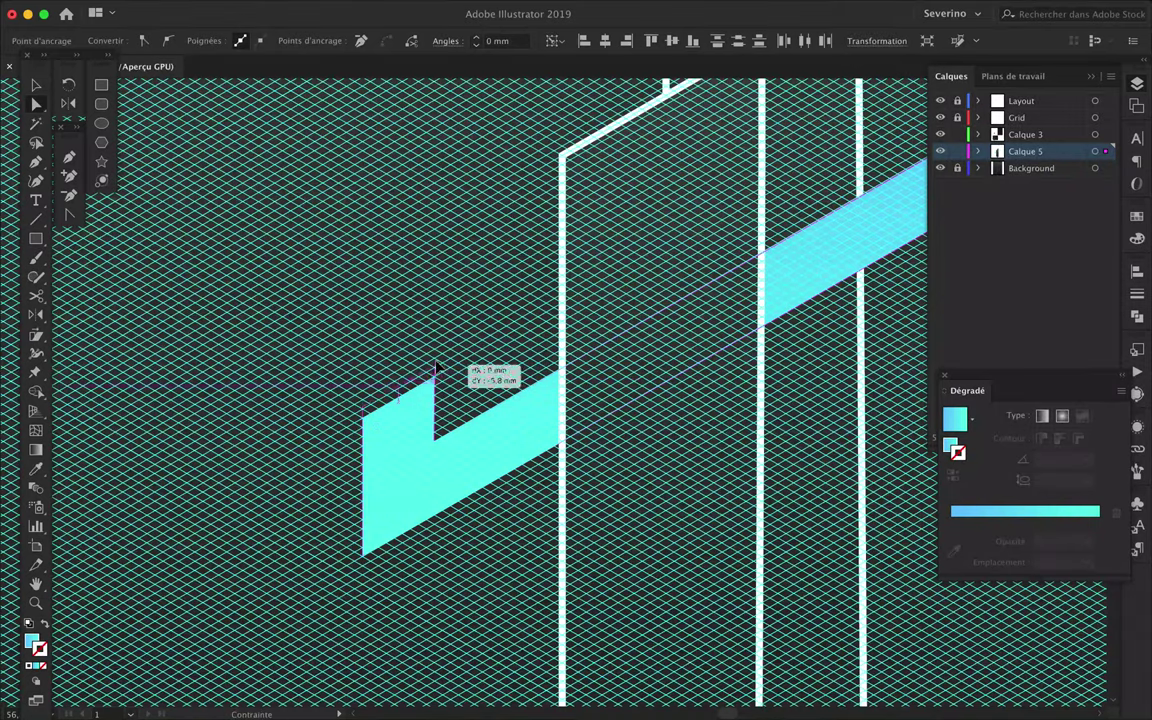
- Pull the beam's left and top-right corner points up and left into the hook
{"action": "key", "text": "p"}
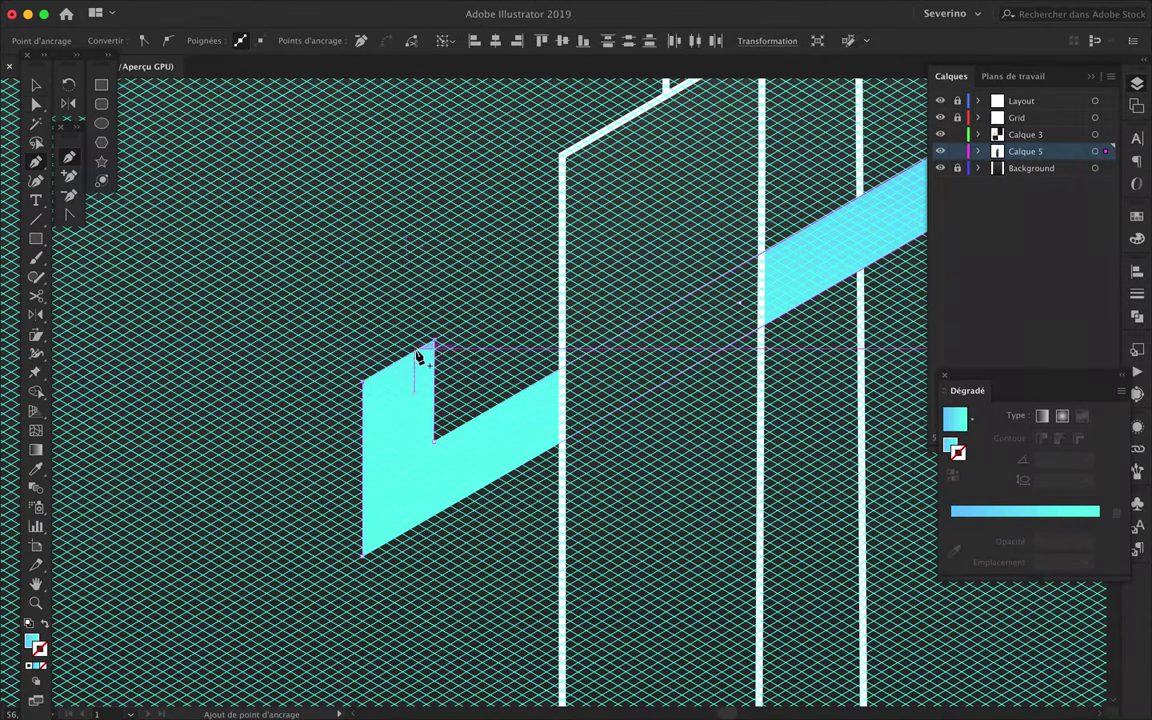
{"action": "left_click_drag", "start_coordinate": [389, 374], "coordinate": [327, 360]}
{"action": "left_click_drag", "start_coordinate": [434, 345], "coordinate": [393, 318]}
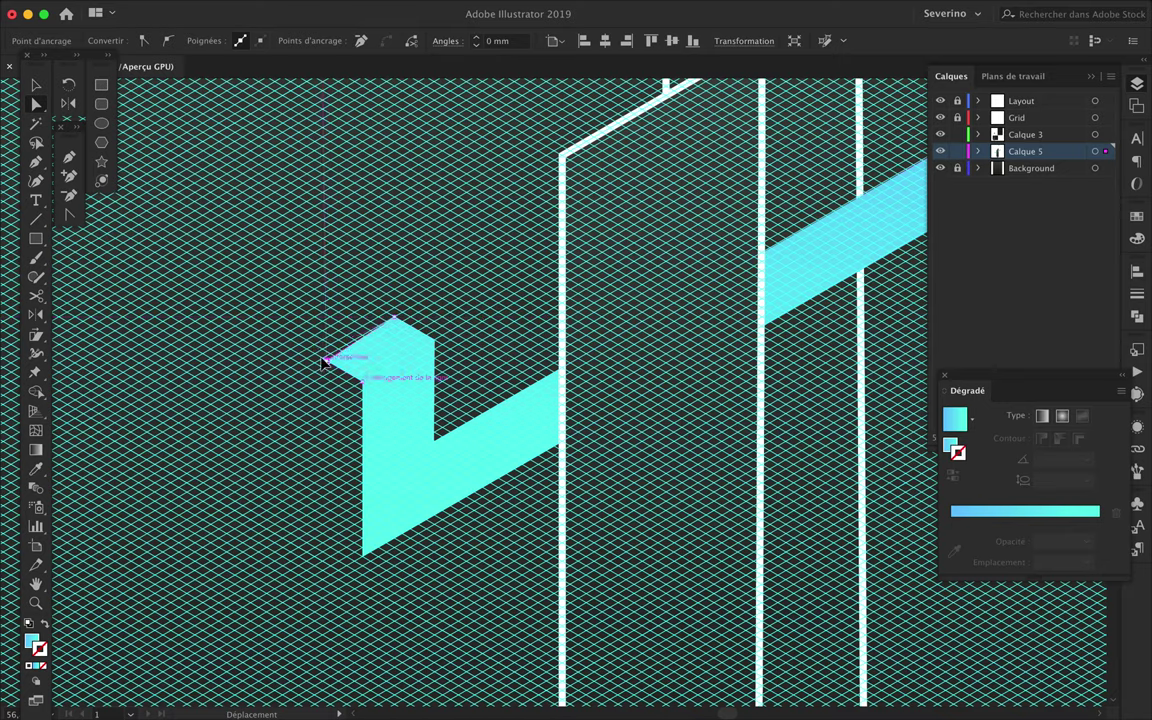
{"action": "left_click_drag", "start_coordinate": [323, 362], "coordinate": [330, 360]}
{"action": "scroll", "coordinate": [334, 360], "scroll_direction": "up", "scroll_amount": 2}
{"action": "scroll", "coordinate": [405, 335], "scroll_direction": "down", "scroll_amount": 4}
{"action": "scroll", "coordinate": [418, 372], "scroll_direction": "down", "scroll_amount": 1}
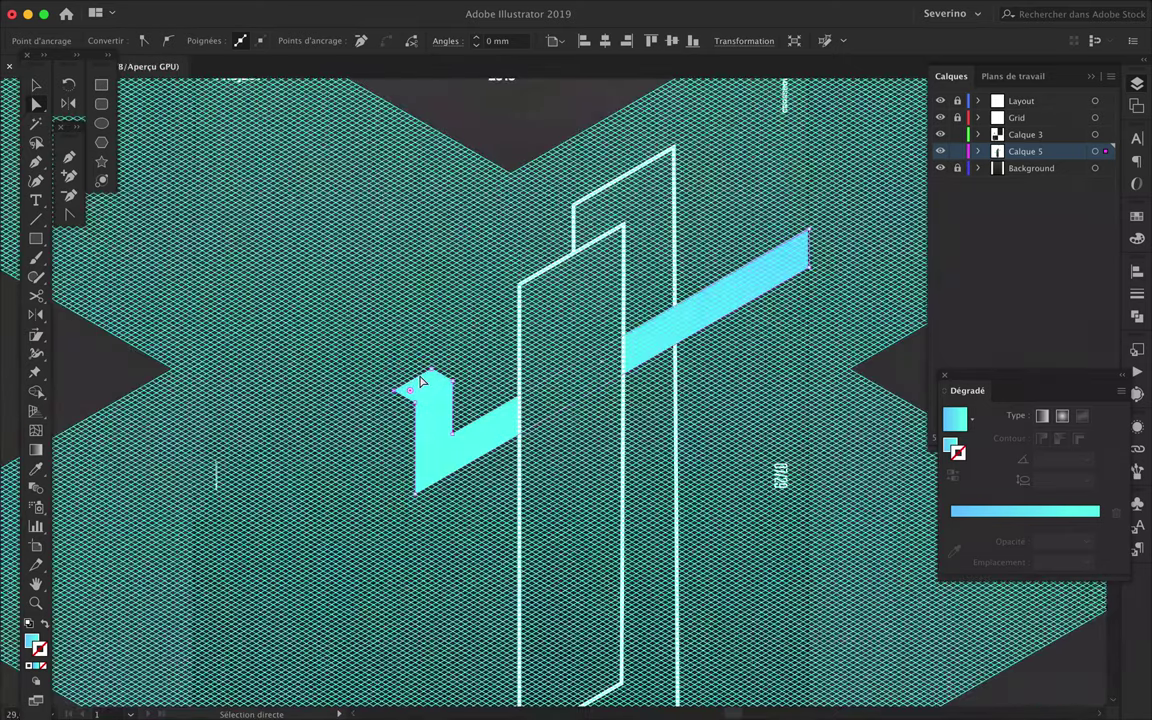
{"action": "left_click_drag", "start_coordinate": [332, 361], "coordinate": [334, 360]}
{"action": "scroll", "coordinate": [335, 362], "scroll_direction": "up", "scroll_amount": 3}
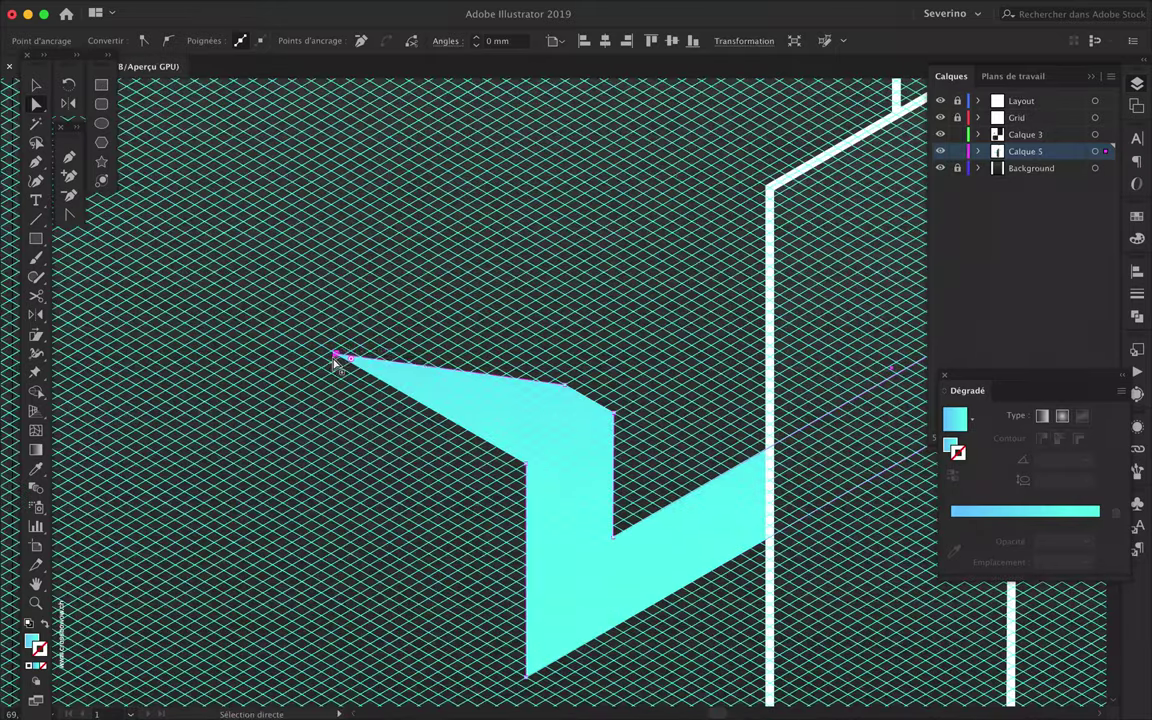
{"action": "left_click_drag", "start_coordinate": [566, 390], "coordinate": [406, 298]}
{"action": "scroll", "coordinate": [406, 298], "scroll_direction": "down", "scroll_amount": 2}
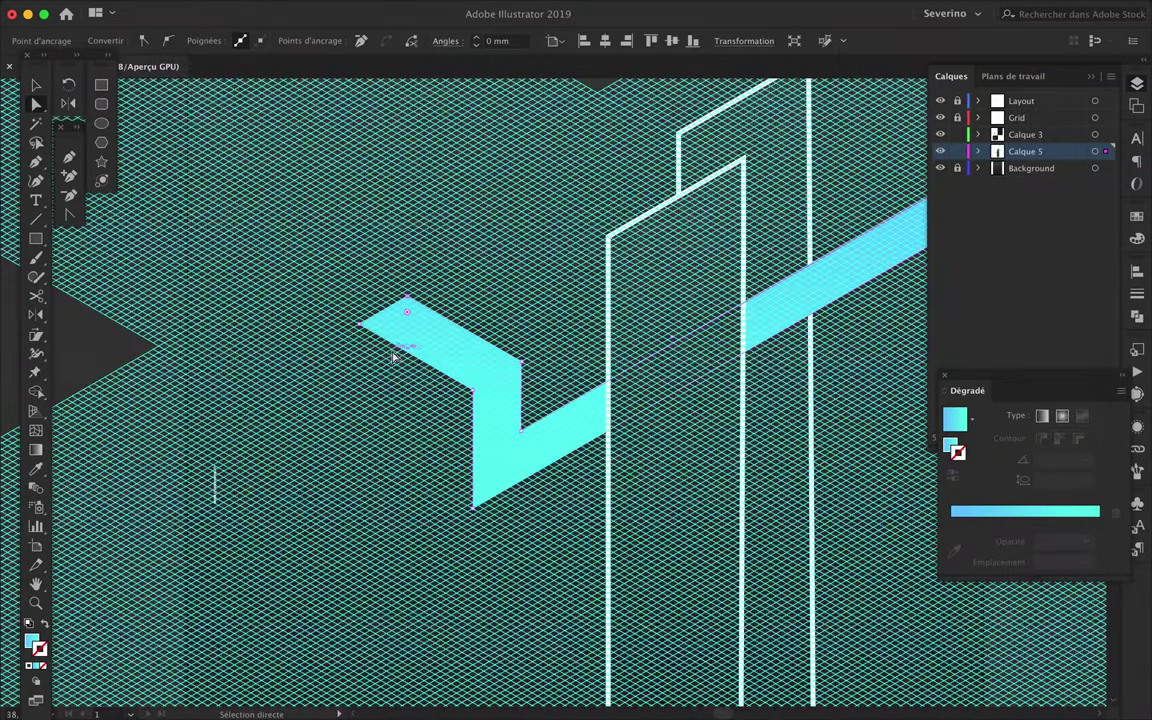
- Adjust the hook's inner-edge points onto the grid, then deselect the beam
{"action": "key", "text": "p"}
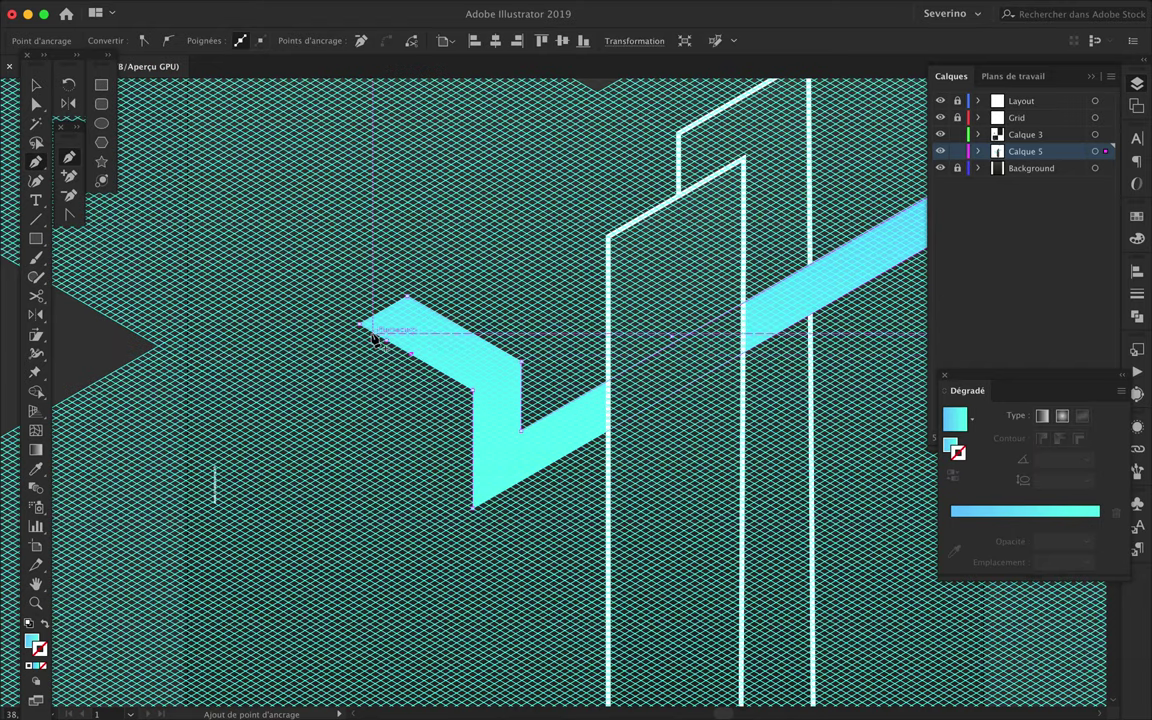
{"action": "mouse_move", "coordinate": [372, 338]}
{"action": "left_mouse_down"}
{"action": "mouse_move", "coordinate": [360, 475]}
{"action": "mouse_move", "coordinate": [411, 478]}
{"action": "left_mouse_up"}
{"action": "scroll", "coordinate": [416, 244], "scroll_direction": "up", "scroll_amount": 2}
{"action": "scroll", "coordinate": [412, 228], "scroll_direction": "up", "scroll_amount": 1}
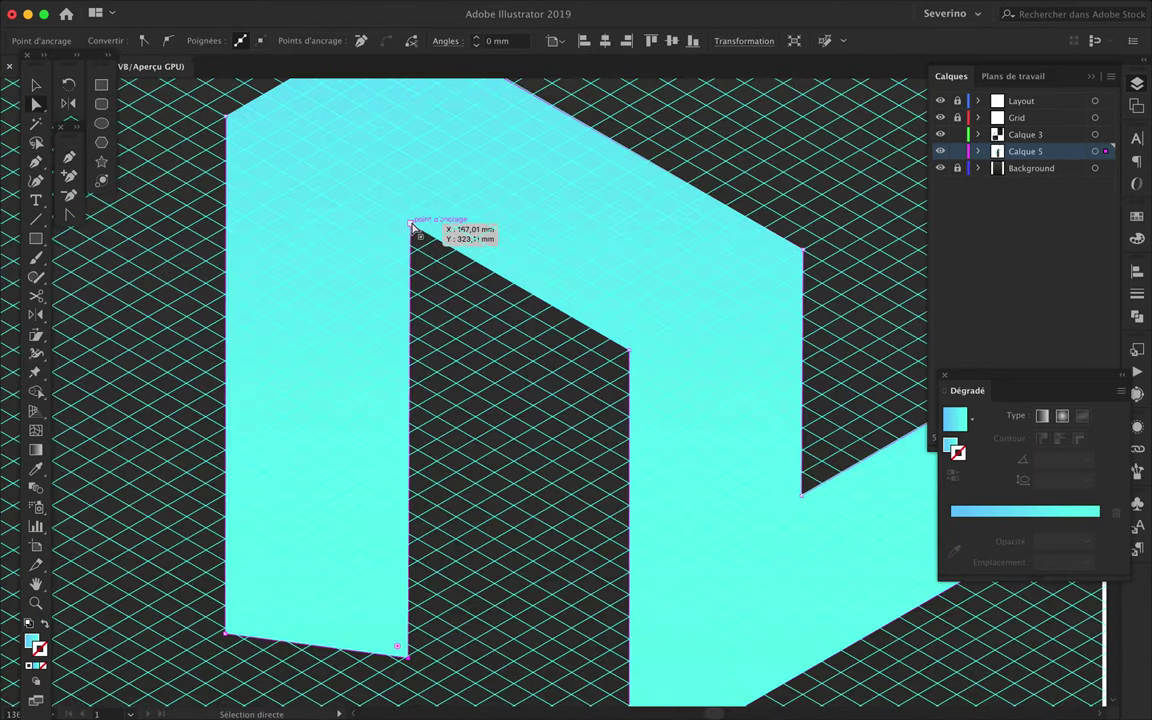
{"action": "left_click_drag", "start_coordinate": [412, 228], "coordinate": [400, 219]}
{"action": "mouse_move", "coordinate": [398, 650]}
{"action": "left_mouse_down"}
{"action": "mouse_move", "coordinate": [324, 631]}
{"action": "mouse_move", "coordinate": [393, 681]}
{"action": "left_mouse_up"}
{"action": "scroll", "coordinate": [392, 681], "scroll_direction": "down", "scroll_amount": 2}
{"action": "mouse_move", "coordinate": [290, 643]}
{"action": "left_mouse_down"}
{"action": "mouse_move", "coordinate": [293, 622]}
{"action": "mouse_move", "coordinate": [329, 620]}
{"action": "left_mouse_up"}
{"action": "scroll", "coordinate": [329, 620], "scroll_direction": "down", "scroll_amount": 2}
{"action": "scroll", "coordinate": [396, 656], "scroll_direction": "down", "scroll_amount": 2}
{"action": "left_click", "coordinate": [396, 656]}
{"action": "scroll", "coordinate": [396, 656], "scroll_direction": "up", "scroll_amount": 2}
{"action": "scroll", "coordinate": [396, 656], "scroll_direction": "up", "scroll_amount": 5}
{"action": "scroll", "coordinate": [396, 656], "scroll_direction": "down", "scroll_amount": 3}
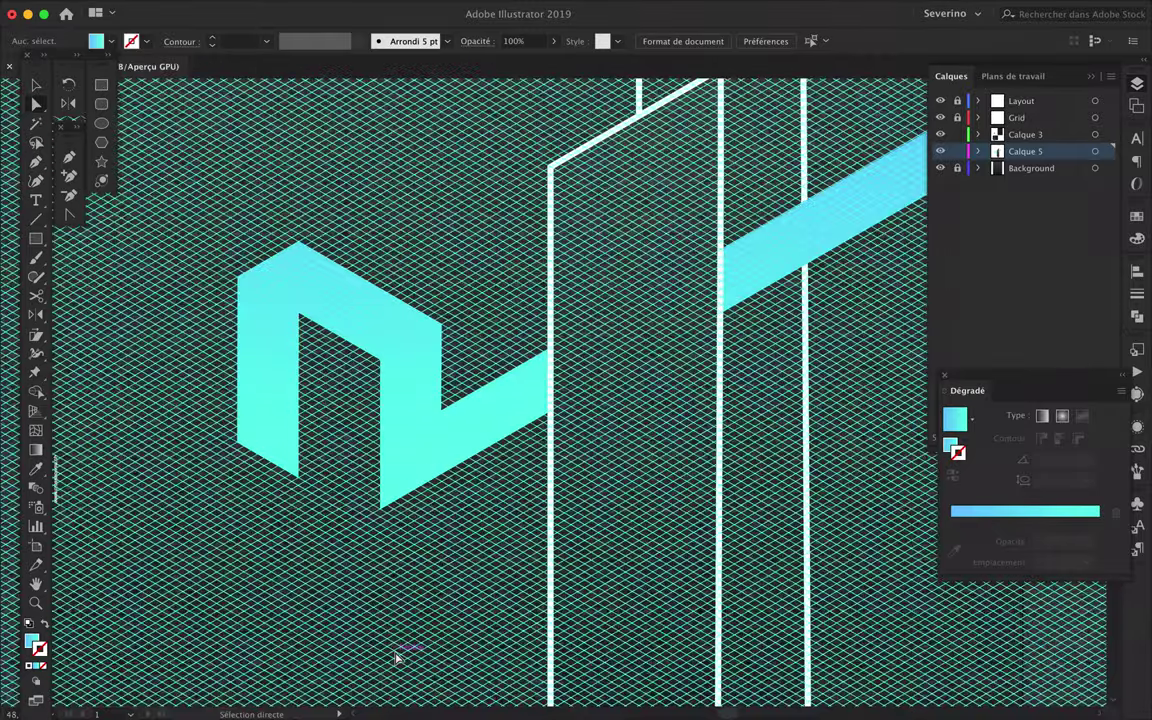
{"action": "scroll", "coordinate": [396, 656], "scroll_direction": "down", "scroll_amount": 3}
{"action": "scroll", "coordinate": [396, 656], "scroll_direction": "down", "scroll_amount": 2}
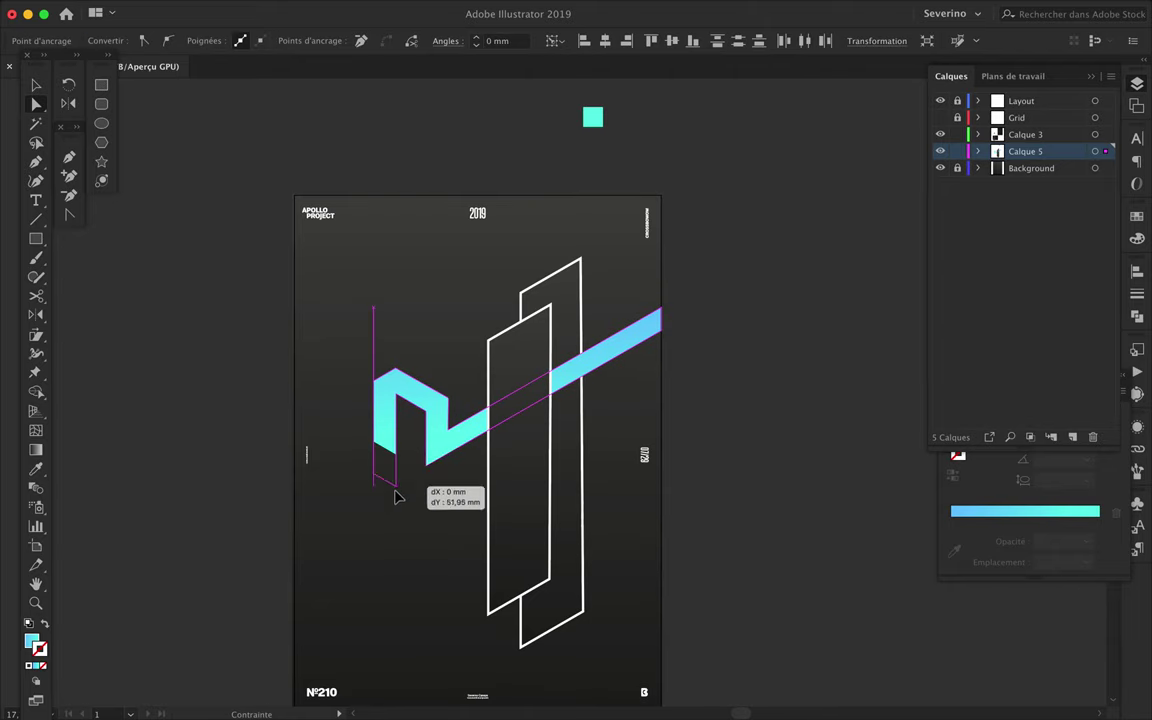
- Show the Grid layer and pull the cyan shape's bottom down to lengthen it
{"action": "left_click_drag", "start_coordinate": [376, 444], "coordinate": [393, 545]}
{"action": "scroll", "coordinate": [398, 550], "scroll_direction": "up", "scroll_amount": 3}
{"action": "left_click", "coordinate": [941, 119]}
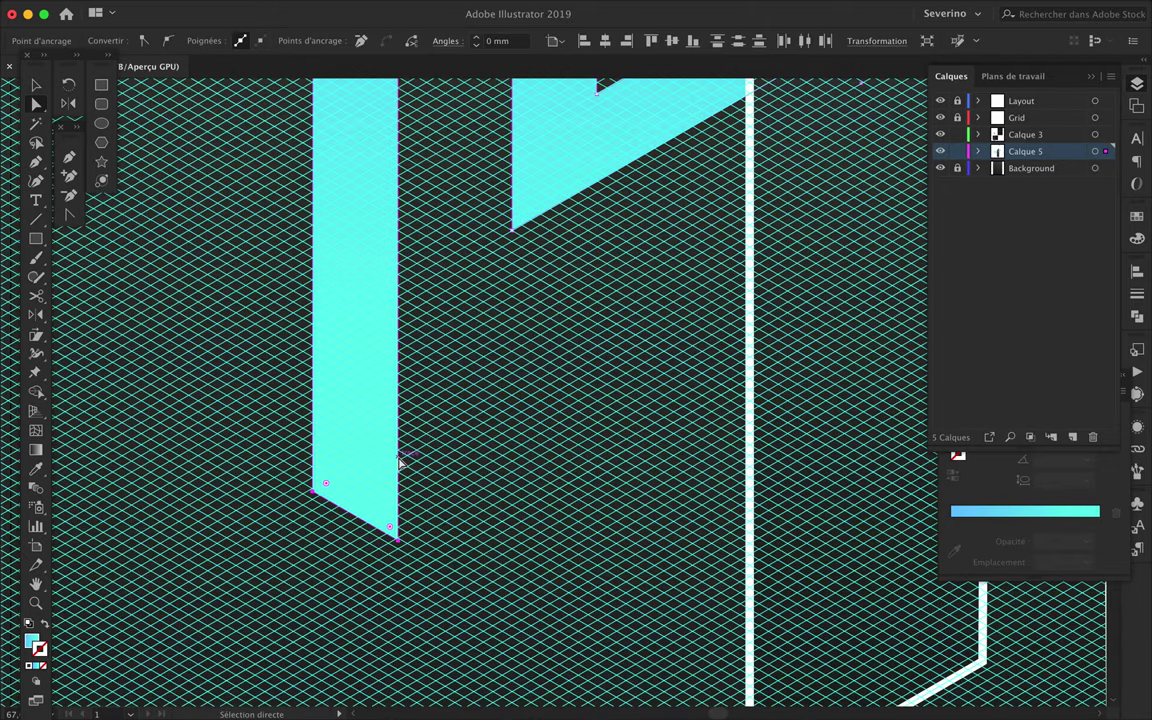
{"action": "left_click_drag", "start_coordinate": [398, 482], "coordinate": [399, 457]}
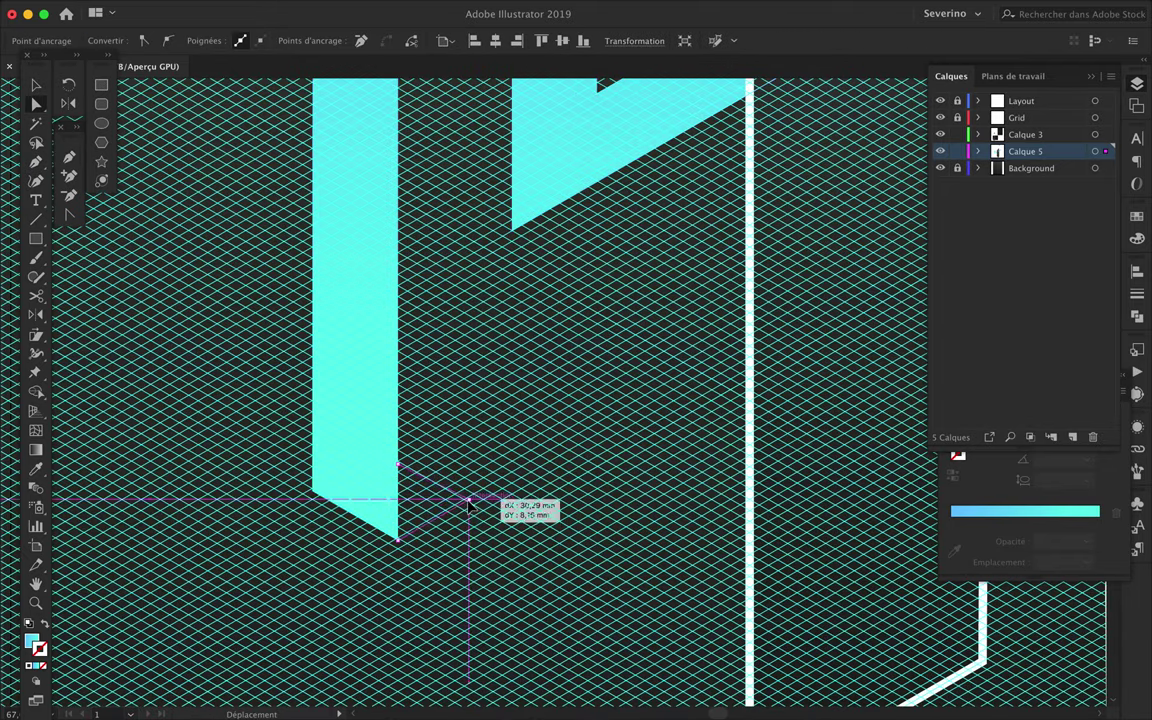
{"action": "scroll", "coordinate": [399, 457], "scroll_direction": "up", "scroll_amount": 5}
{"action": "scroll", "coordinate": [405, 463], "scroll_direction": "up", "scroll_amount": 3}
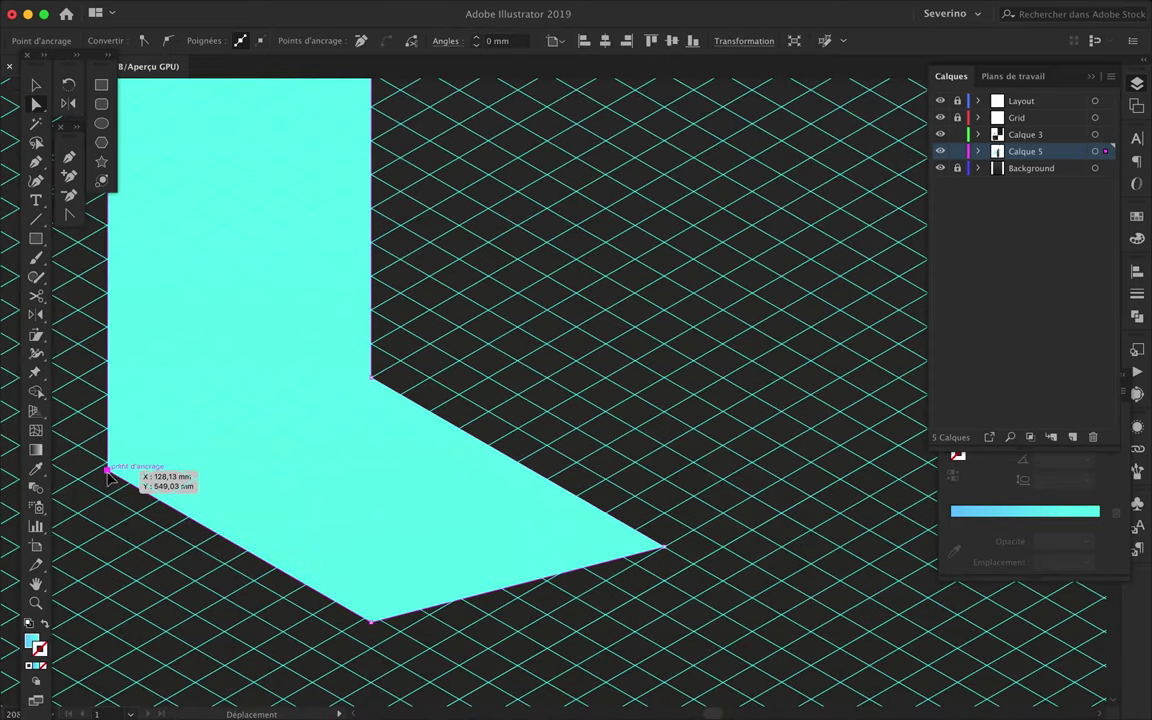
- Move the shape's bottom corner down and right into position
{"action": "left_click_drag", "start_coordinate": [371, 621], "coordinate": [430, 678]}
{"action": "scroll", "coordinate": [432, 690], "scroll_direction": "down", "scroll_amount": 8}
{"action": "scroll", "coordinate": [432, 690], "scroll_direction": "down", "scroll_amount": 1}
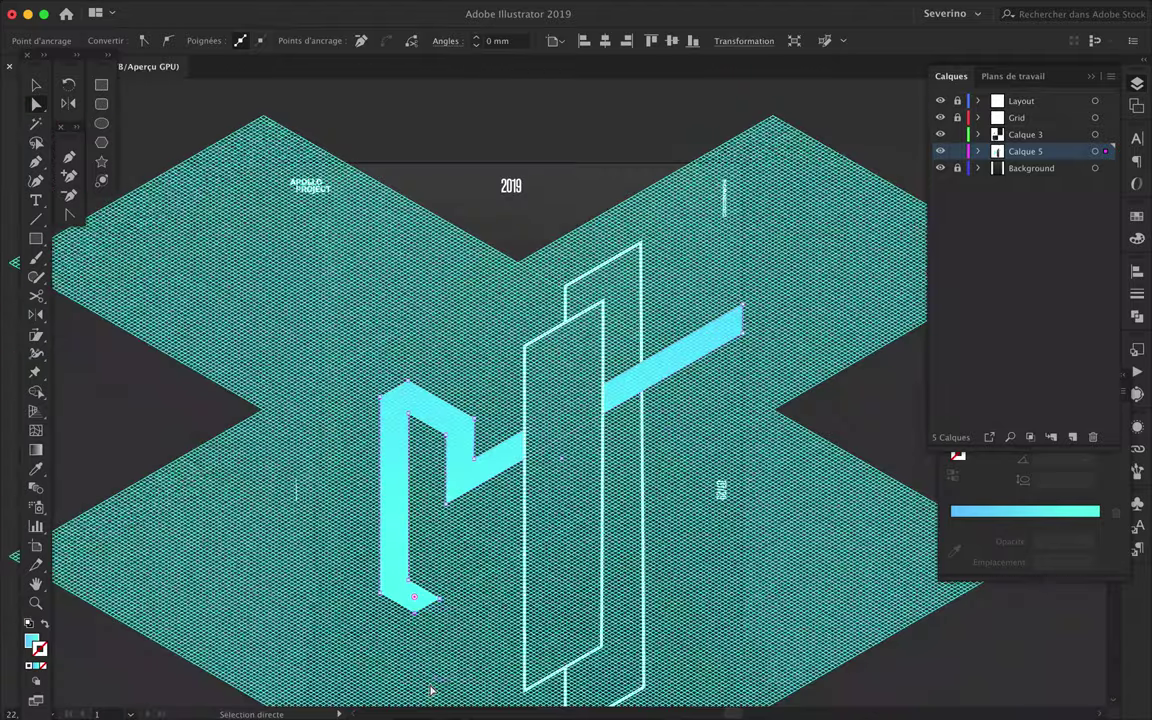
{"action": "scroll", "coordinate": [444, 631], "scroll_direction": "up", "scroll_amount": 2}
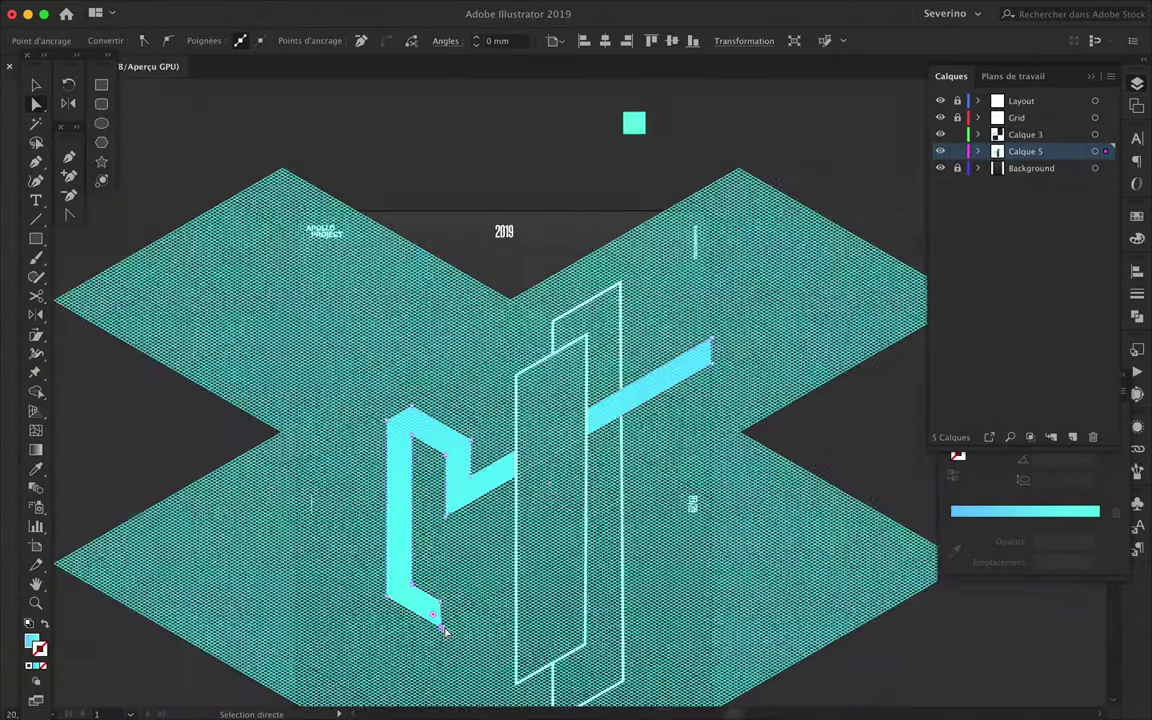
{"action": "scroll", "coordinate": [442, 630], "scroll_direction": "up", "scroll_amount": 6}
{"action": "mouse_move", "coordinate": [446, 632]}
{"action": "left_mouse_down"}
{"action": "mouse_move", "coordinate": [453, 522]}
{"action": "mouse_move", "coordinate": [452, 640]}
{"action": "left_mouse_up"}
- Extend the lower arm rightward through the white panels, parallel to the upper beam
{"action": "left_click_drag", "start_coordinate": [453, 578], "coordinate": [786, 333]}
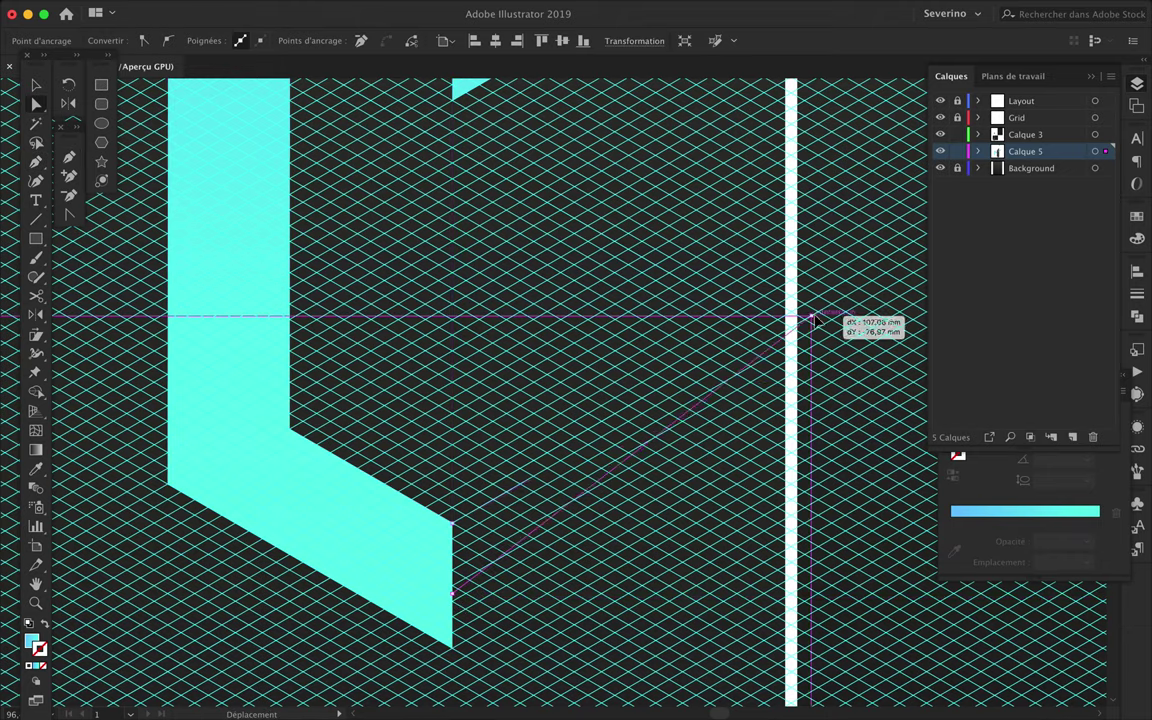
{"action": "mouse_move", "coordinate": [453, 590]}
{"action": "left_mouse_down"}
{"action": "mouse_move", "coordinate": [795, 450]}
{"action": "mouse_move", "coordinate": [716, 492]}
{"action": "left_mouse_up"}
{"action": "scroll", "coordinate": [797, 455], "scroll_direction": "down", "scroll_amount": 4}
{"action": "scroll", "coordinate": [810, 455], "scroll_direction": "down", "scroll_amount": 4}
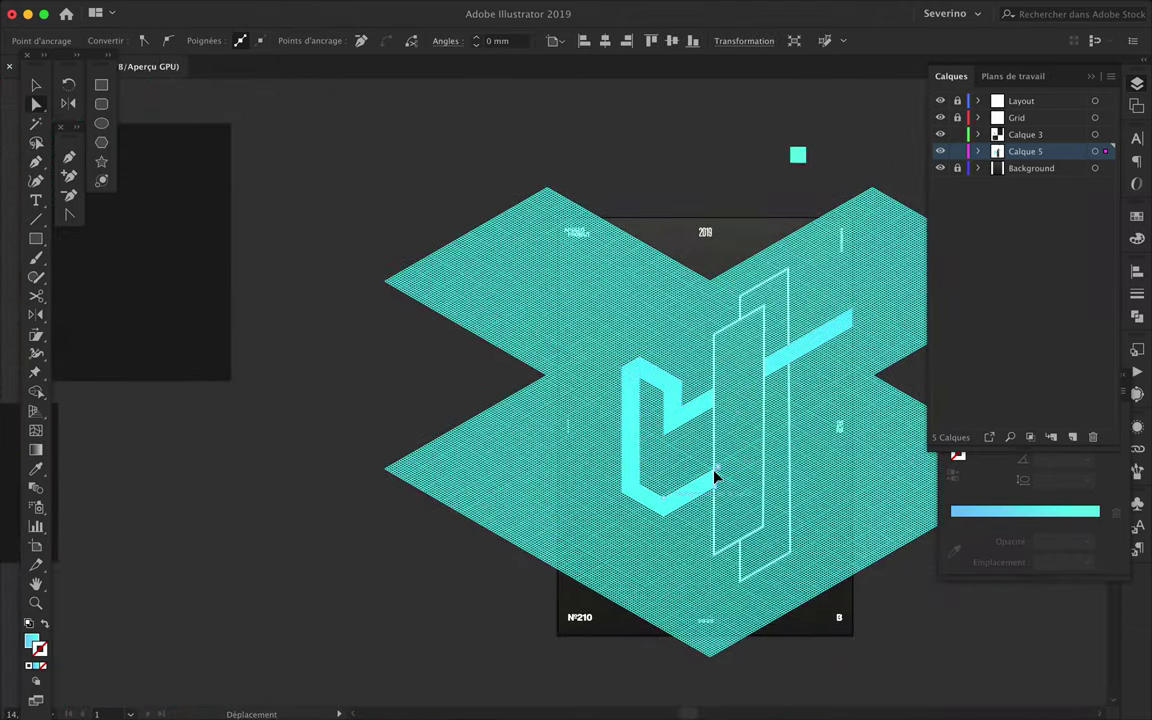
{"action": "scroll", "coordinate": [716, 478], "scroll_direction": "up", "scroll_amount": 5}
{"action": "scroll", "coordinate": [722, 488], "scroll_direction": "down", "scroll_amount": 2}
{"action": "mouse_move", "coordinate": [718, 481]}
{"action": "left_mouse_down"}
{"action": "mouse_move", "coordinate": [728, 498]}
{"action": "mouse_move", "coordinate": [545, 535]}
{"action": "mouse_move", "coordinate": [828, 393]}
{"action": "mouse_move", "coordinate": [820, 380]}
{"action": "mouse_move", "coordinate": [873, 348]}
{"action": "left_mouse_up"}
{"action": "scroll", "coordinate": [728, 498], "scroll_direction": "down", "scroll_amount": 2}
{"action": "scroll", "coordinate": [823, 375], "scroll_direction": "down", "scroll_amount": 2}
{"action": "scroll", "coordinate": [820, 380], "scroll_direction": "up", "scroll_amount": 5}
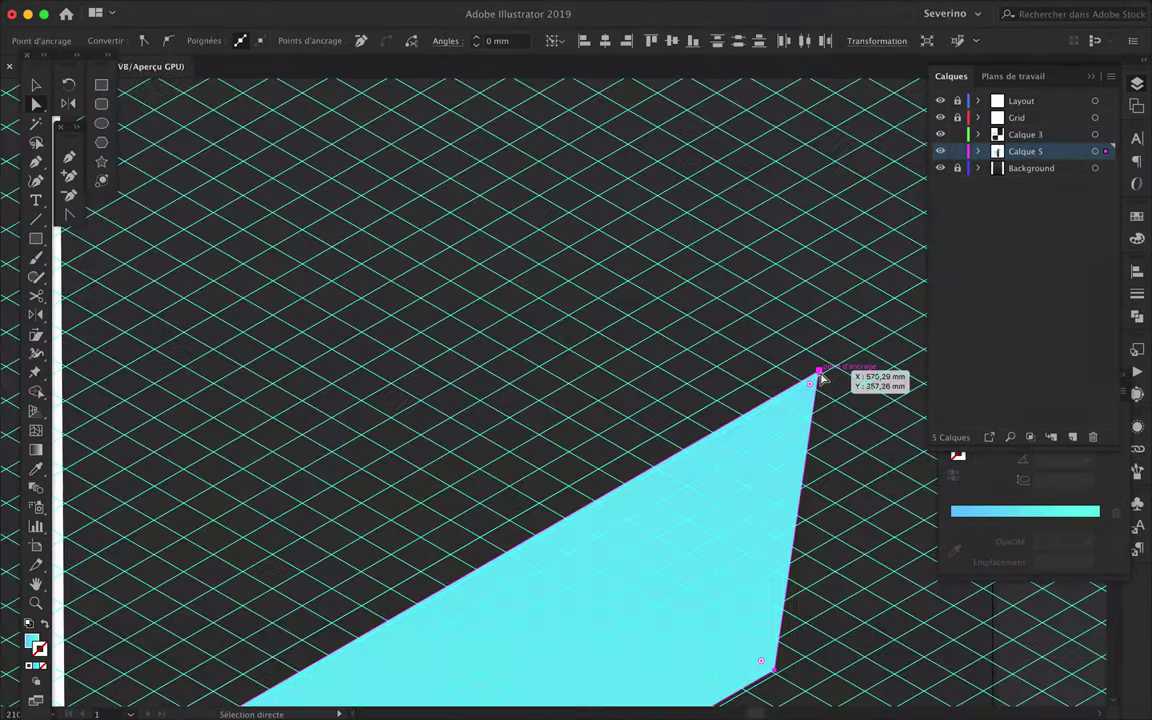
{"action": "scroll", "coordinate": [873, 348], "scroll_direction": "down", "scroll_amount": 3}
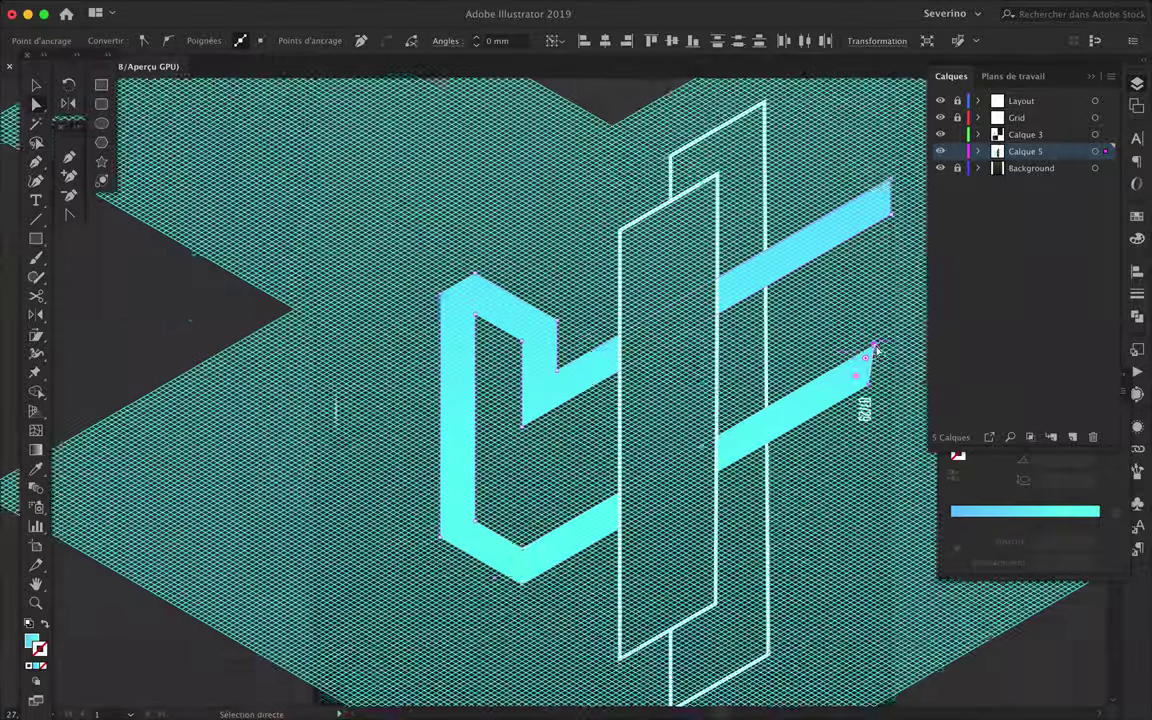
- Place the lower arm's end beside the 07/29 date
{"action": "scroll", "coordinate": [872, 350], "scroll_direction": "up", "scroll_amount": 4}
{"action": "scroll", "coordinate": [571, 463], "scroll_direction": "down", "scroll_amount": 2}
{"action": "left_click_drag", "start_coordinate": [571, 404], "coordinate": [676, 334]}
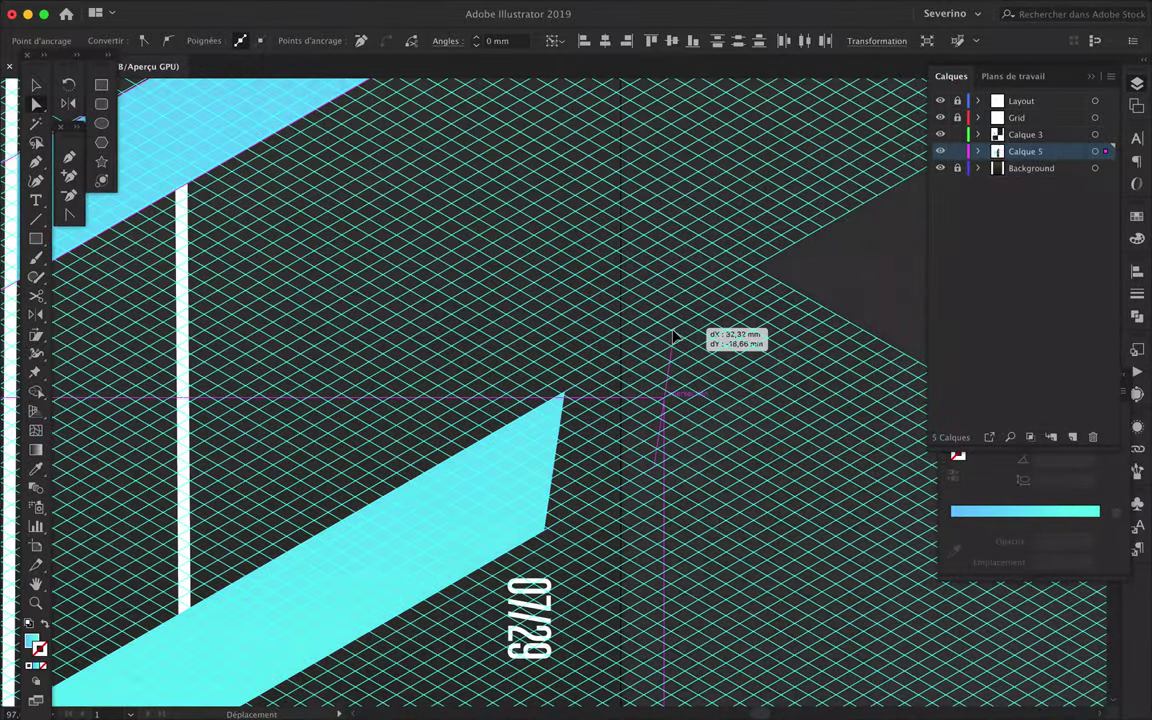
{"action": "scroll", "coordinate": [676, 334], "scroll_direction": "down", "scroll_amount": 3}
{"action": "scroll", "coordinate": [663, 337], "scroll_direction": "up", "scroll_amount": 3}
{"action": "scroll", "coordinate": [196, 489], "scroll_direction": "up", "scroll_amount": 3}
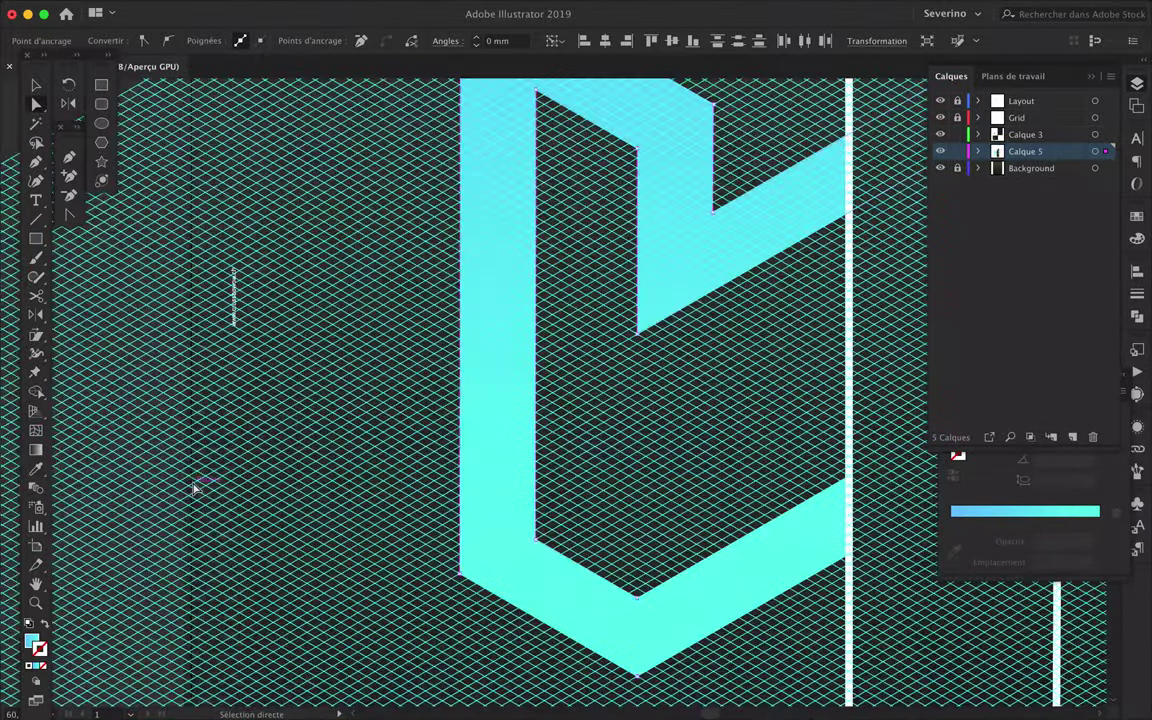
{"action": "scroll", "coordinate": [196, 489], "scroll_direction": "up", "scroll_amount": 2}
{"action": "scroll", "coordinate": [196, 489], "scroll_direction": "right", "scroll_amount": 1}
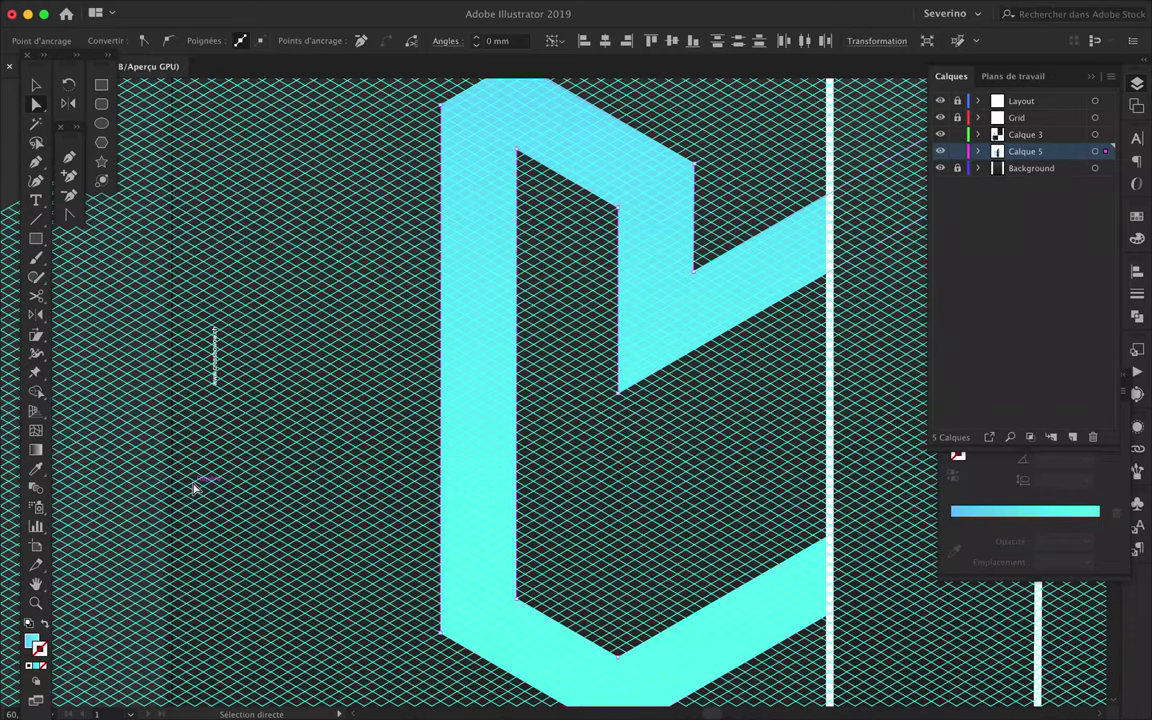
{"action": "scroll", "coordinate": [196, 489], "scroll_direction": "up", "scroll_amount": 3}
{"action": "scroll", "coordinate": [196, 489], "scroll_direction": "right", "scroll_amount": 2}
- Draw a shading facet with the Pen over the top of the left upright
{"action": "key", "text": "p"}
{"action": "left_click", "coordinate": [362, 190]}
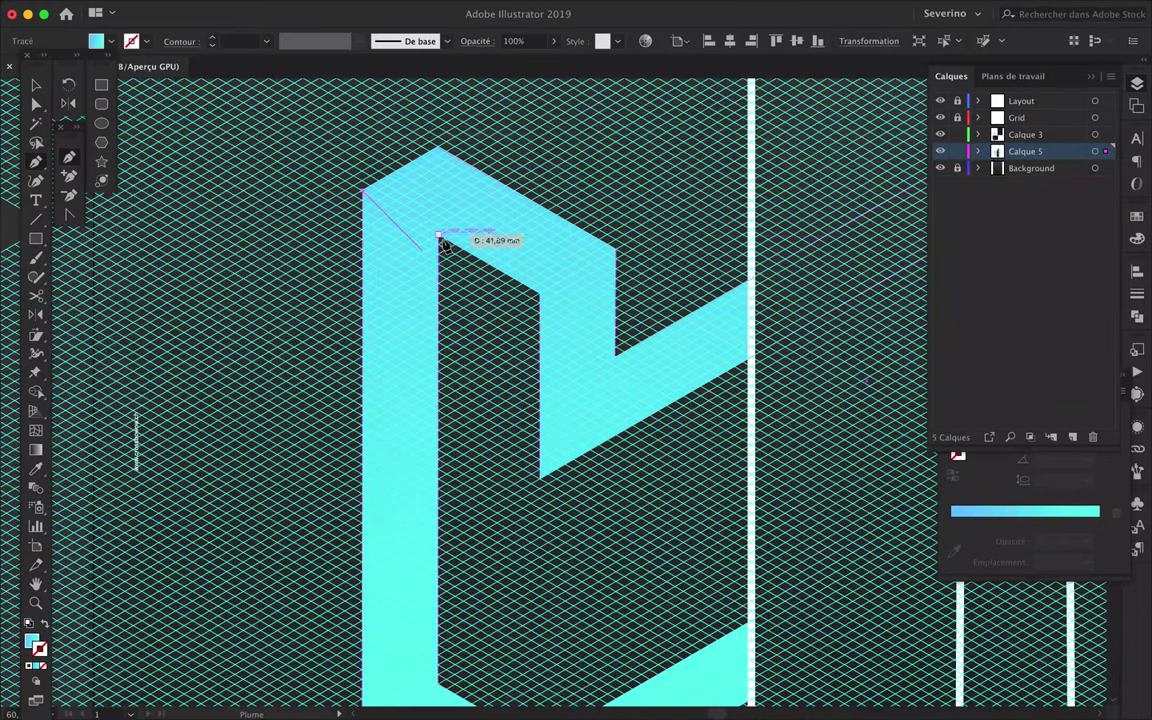
{"action": "left_click", "coordinate": [439, 236]}
{"action": "scroll", "coordinate": [378, 283], "scroll_direction": "up", "scroll_amount": 5}
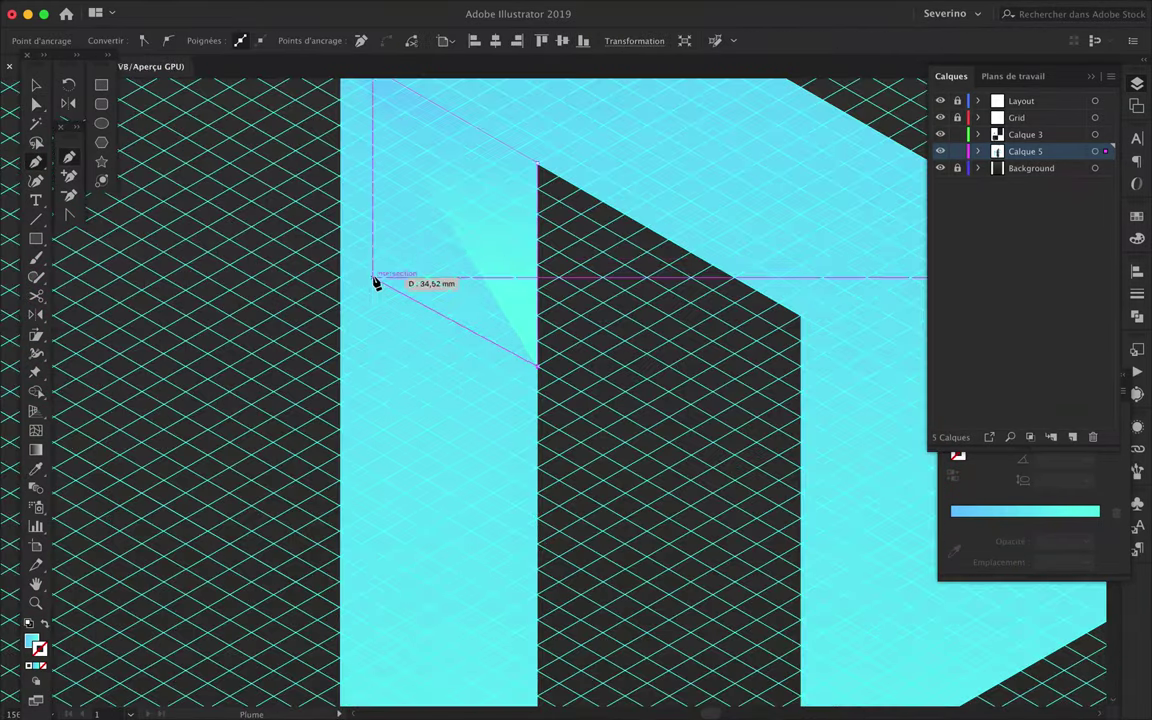
{"action": "left_click", "coordinate": [342, 257]}
{"action": "scroll", "coordinate": [342, 220], "scroll_direction": "up", "scroll_amount": 3}
- Bring up the facet's gradient settings and the right stop's colour options
{"action": "key", "text": "a"}
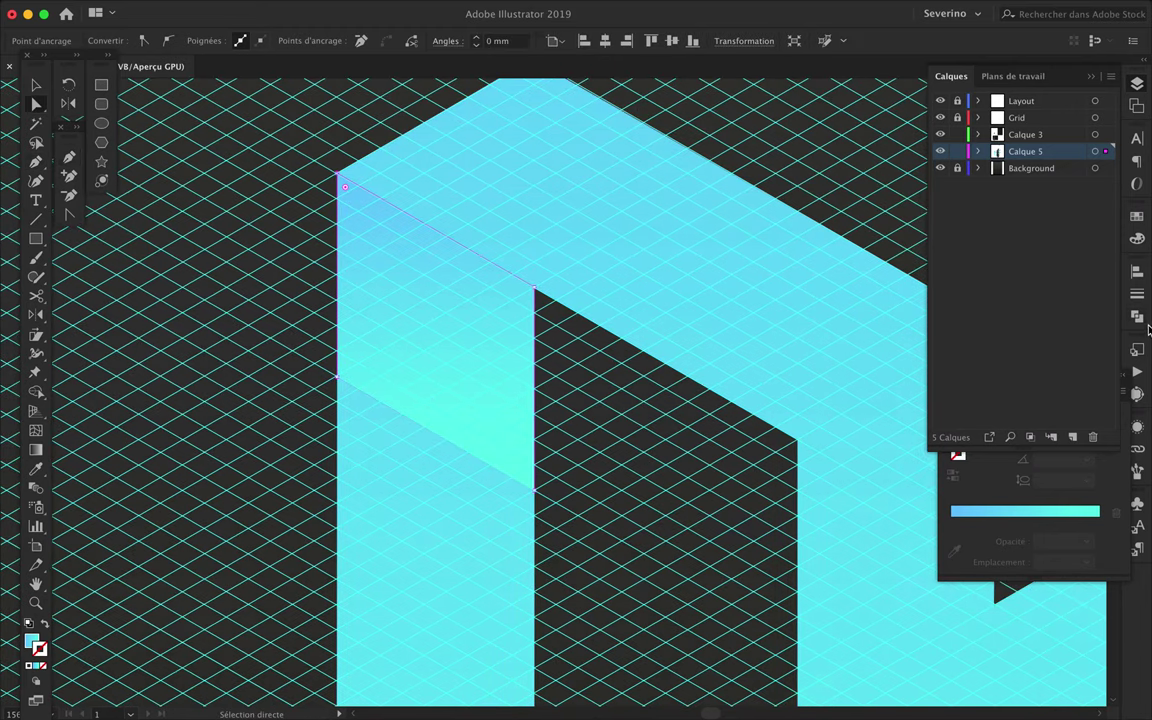
{"action": "left_click", "coordinate": [1025, 511]}
{"action": "double_click", "coordinate": [1095, 540]}
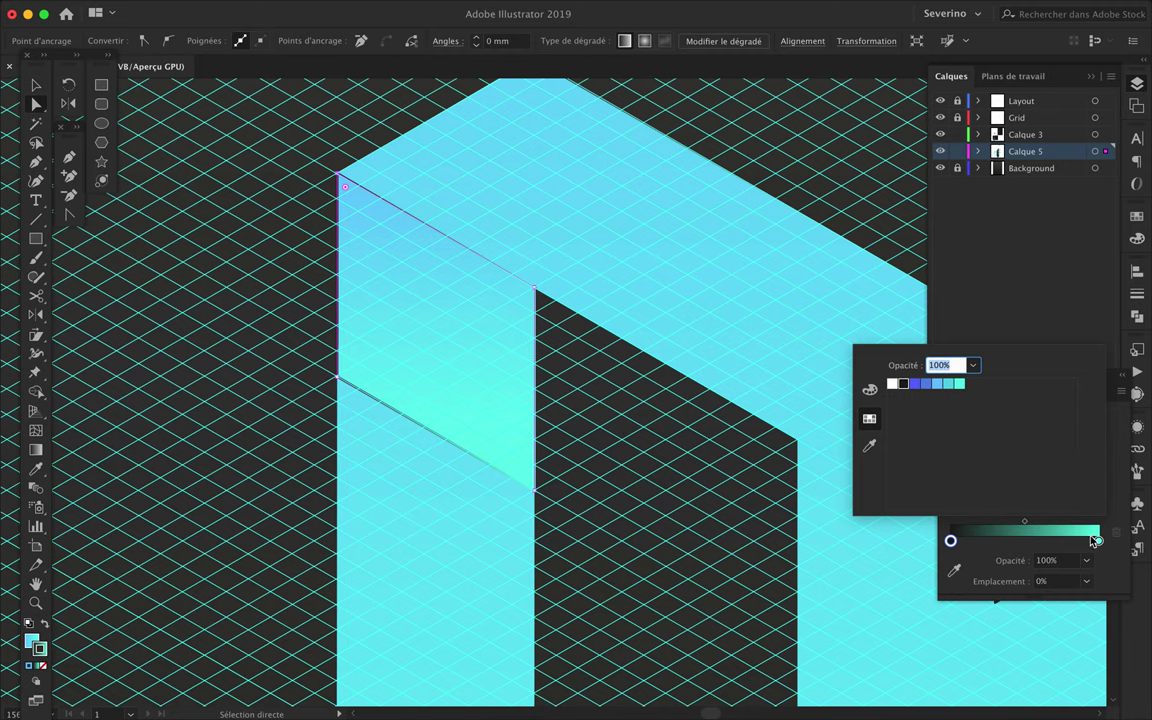
- Make the gradient's right stop 0% opacity and set the angle to -30°
{"action": "left_click", "coordinate": [972, 365]}
{"action": "left_click", "coordinate": [988, 311]}
{"action": "key", "text": "Return"}
{"action": "left_click", "coordinate": [951, 446]}
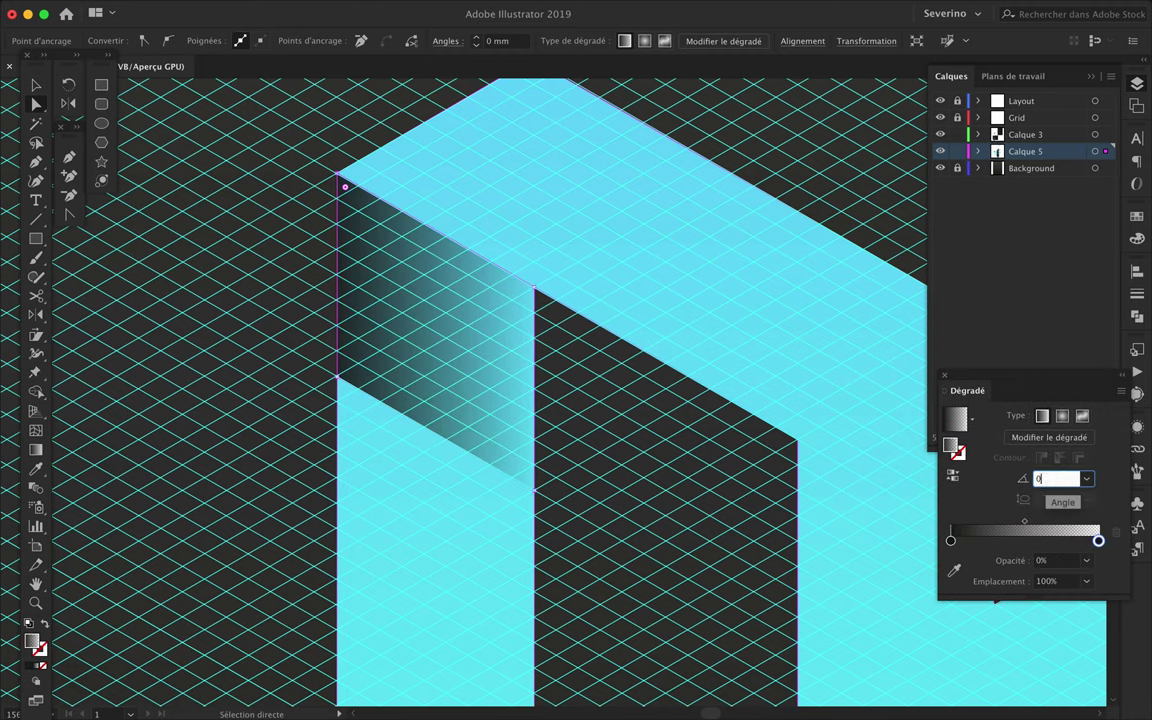
{"action": "type", "text": "-30"}
{"action": "key", "text": "Return"}
{"action": "type", "text": "-30"}
{"action": "key", "text": "Return"}
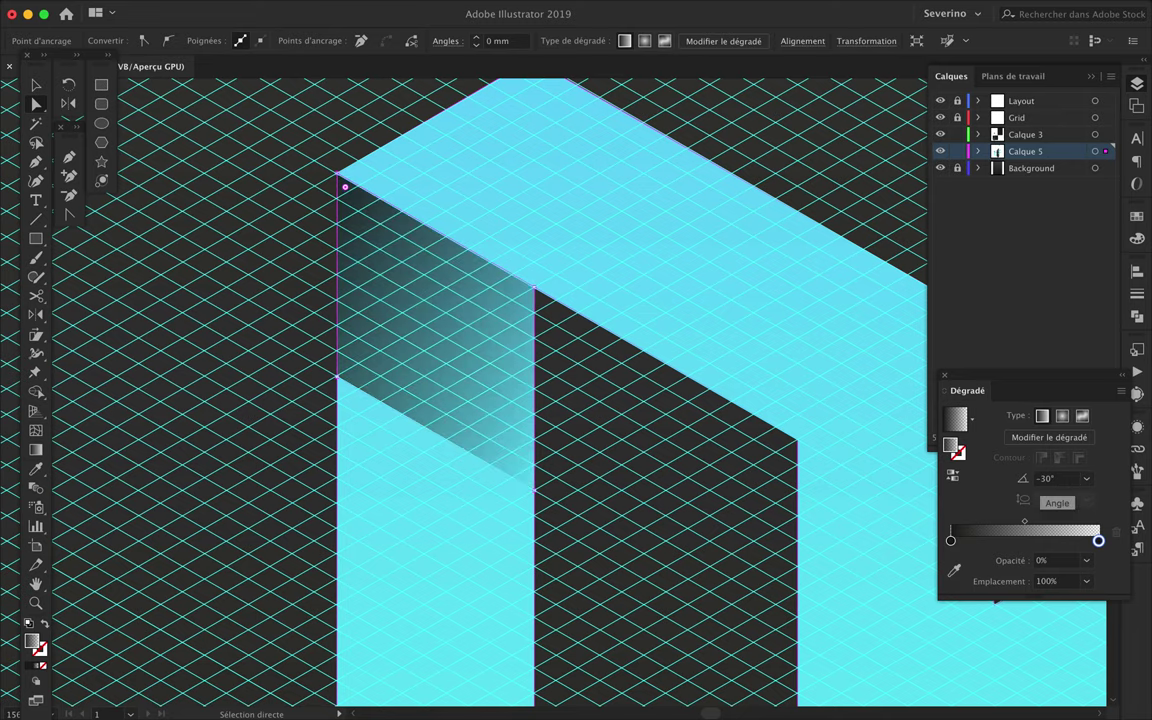
- Reposition the black stop and gradient direction on the side face
{"action": "key", "text": "g"}
{"action": "left_click_drag", "start_coordinate": [265, 234], "coordinate": [342, 277]}
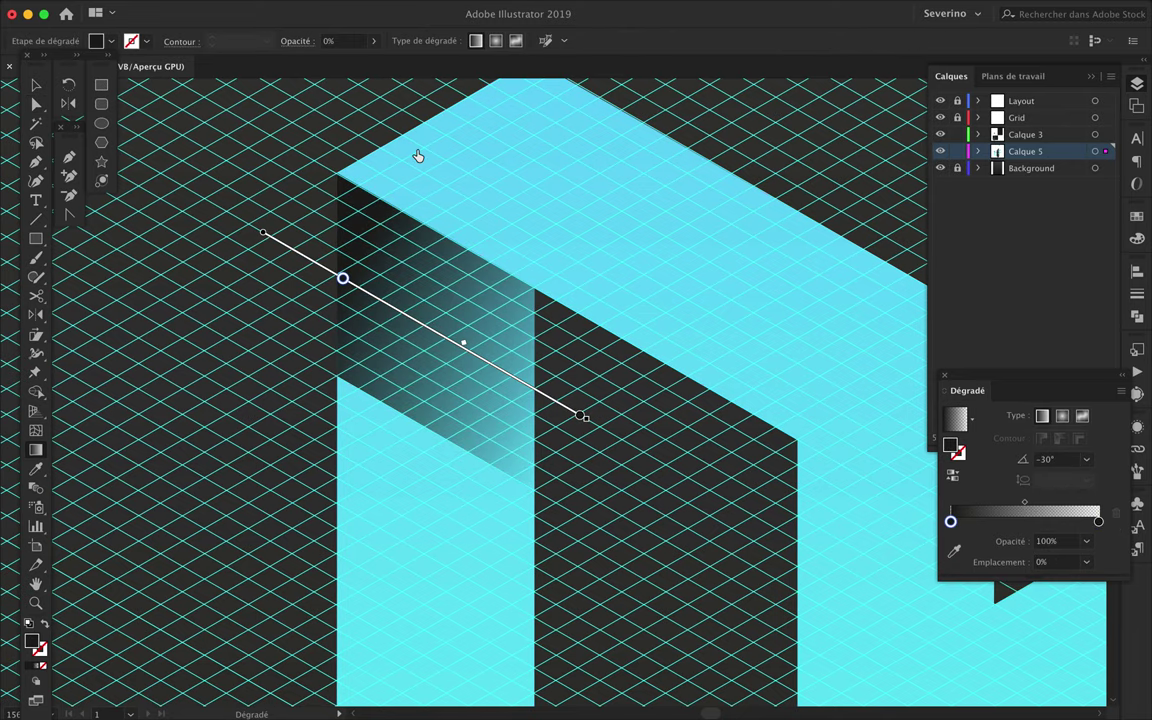
{"action": "mouse_move", "coordinate": [435, 230]}
{"action": "left_mouse_down"}
{"action": "mouse_move", "coordinate": [435, 497]}
{"action": "mouse_move", "coordinate": [429, 343]}
{"action": "left_mouse_up"}
{"action": "scroll", "coordinate": [435, 497], "scroll_direction": "up", "scroll_amount": 2}
{"action": "mouse_move", "coordinate": [452, 463]}
{"action": "left_mouse_down"}
{"action": "mouse_move", "coordinate": [599, 442]}
{"action": "mouse_move", "coordinate": [700, 352]}
{"action": "left_mouse_up"}
{"action": "mouse_move", "coordinate": [425, 445]}
{"action": "left_mouse_down"}
{"action": "mouse_move", "coordinate": [324, 392]}
{"action": "mouse_move", "coordinate": [348, 400]}
{"action": "left_mouse_up"}
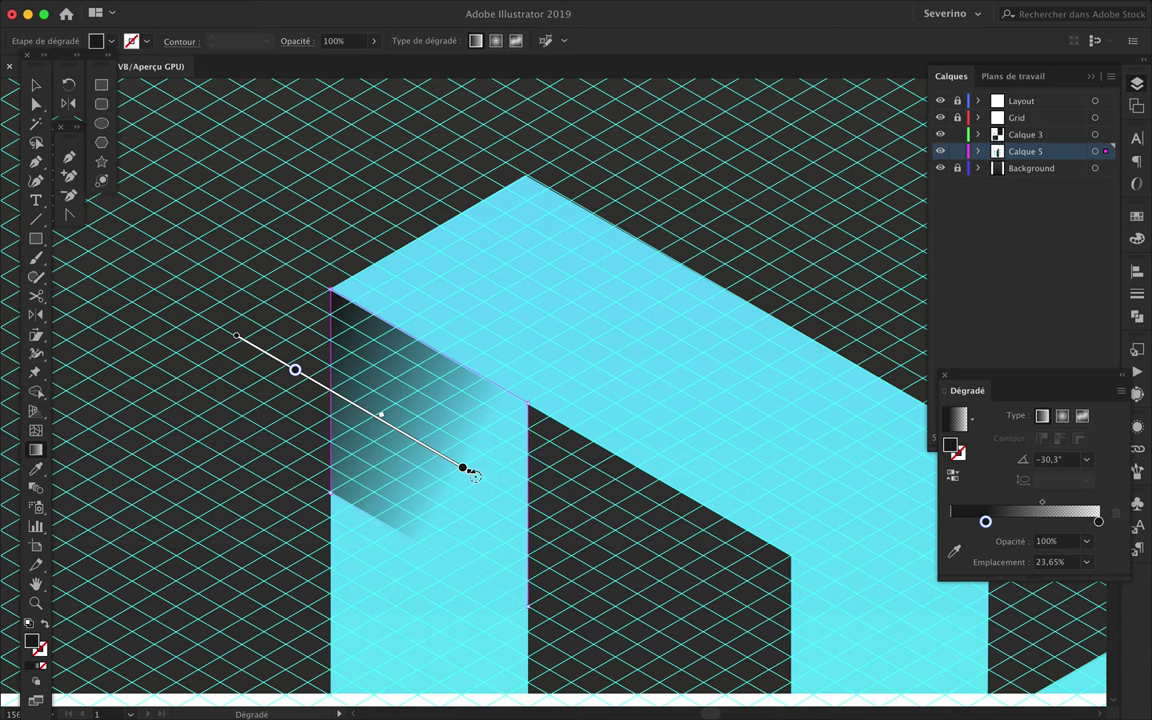
{"action": "left_click_drag", "start_coordinate": [474, 476], "coordinate": [363, 629]}
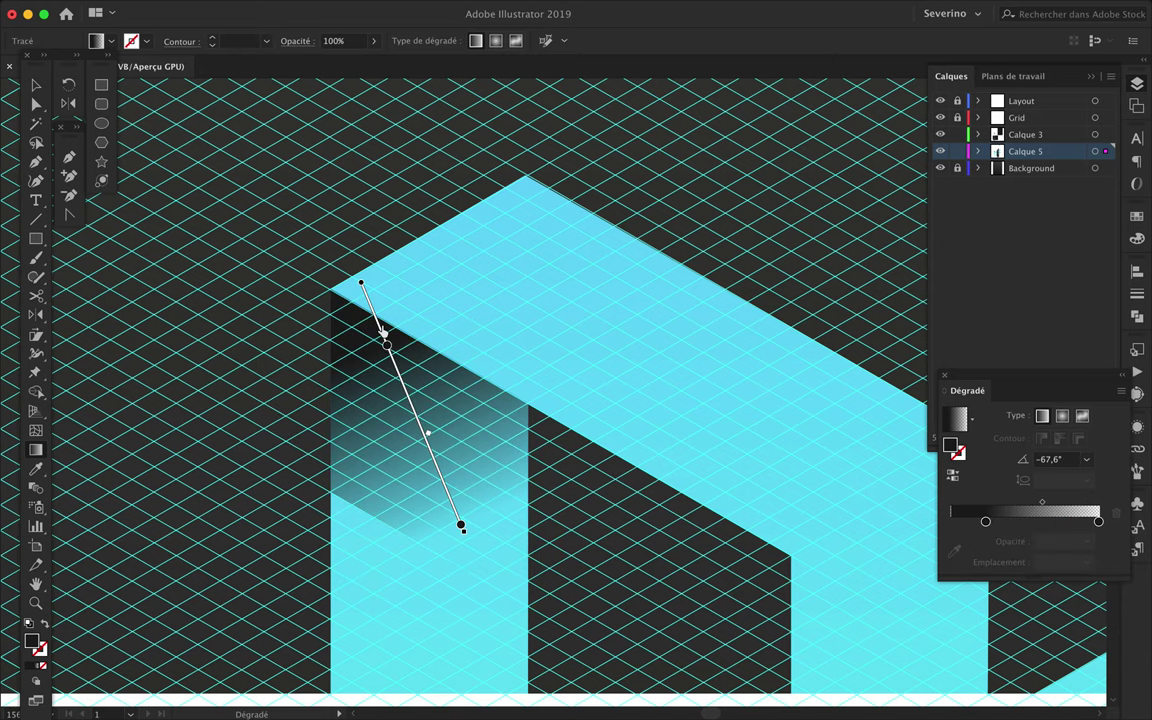
- Remove the middle stop and redraw a shorter black-to-transparent band at about -68°
{"action": "left_click_drag", "start_coordinate": [434, 466], "coordinate": [358, 255]}
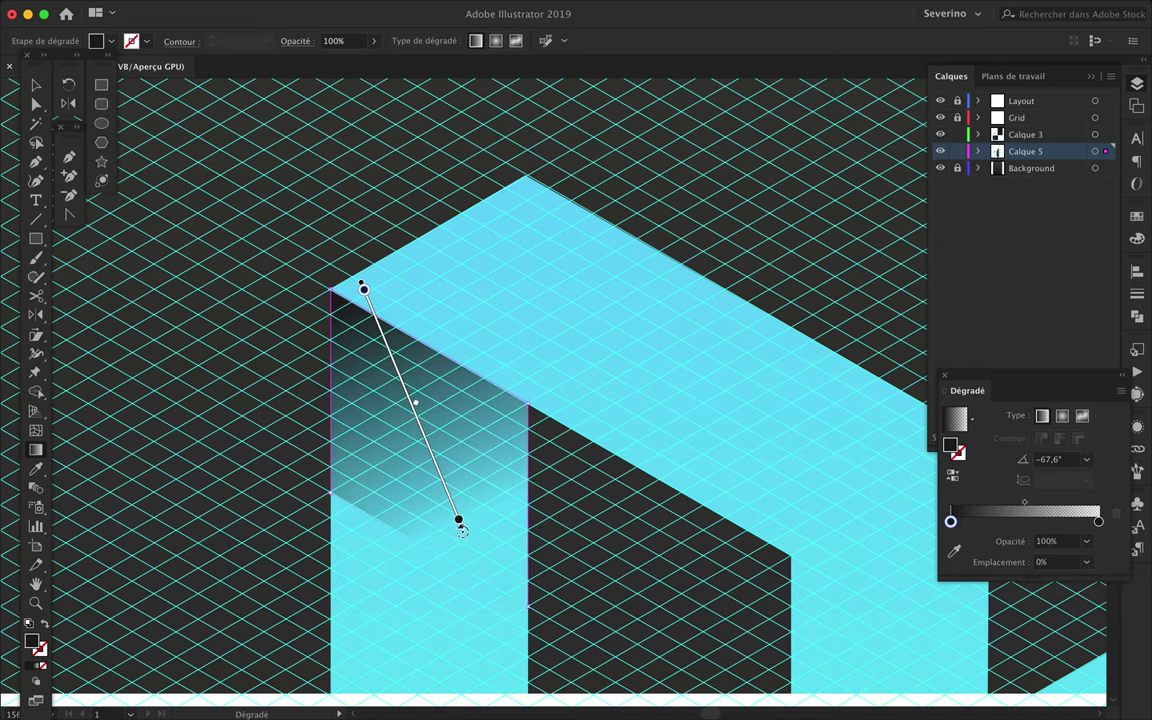
{"action": "left_click_drag", "start_coordinate": [462, 531], "coordinate": [422, 532]}
{"action": "mouse_move", "coordinate": [390, 283]}
{"action": "left_mouse_down"}
{"action": "mouse_move", "coordinate": [427, 440]}
{"action": "mouse_move", "coordinate": [455, 446]}
{"action": "left_mouse_up"}
{"action": "key", "text": "v"}
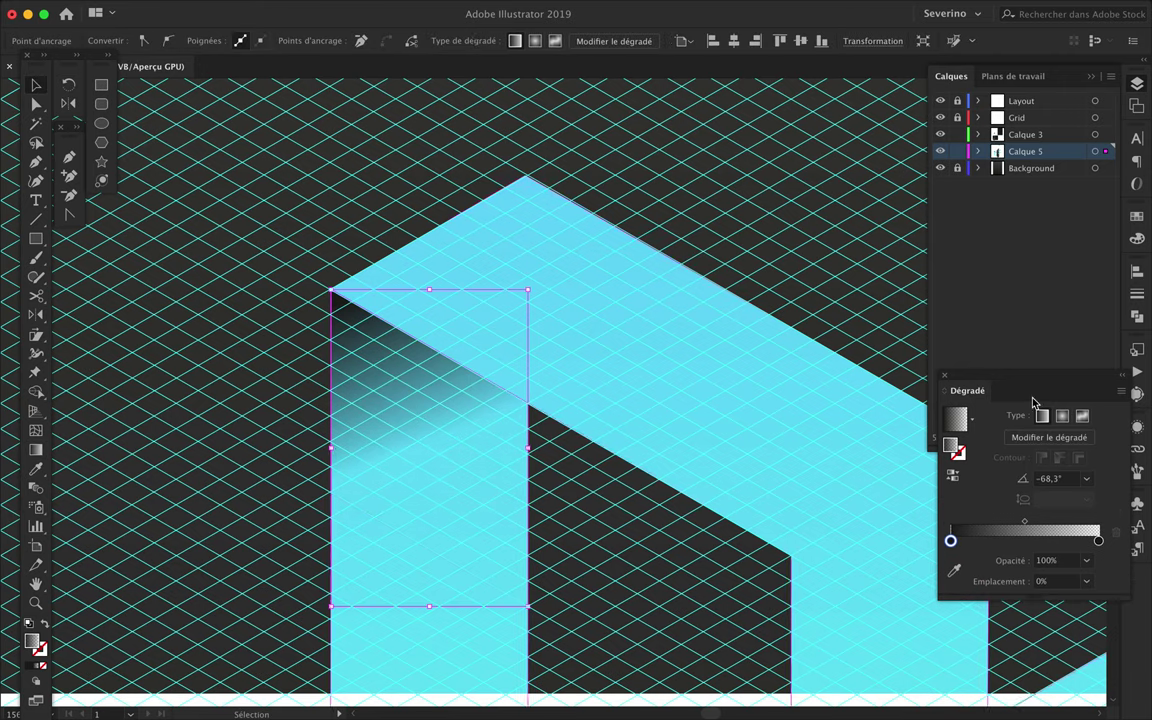
{"action": "left_click", "coordinate": [1136, 220]}
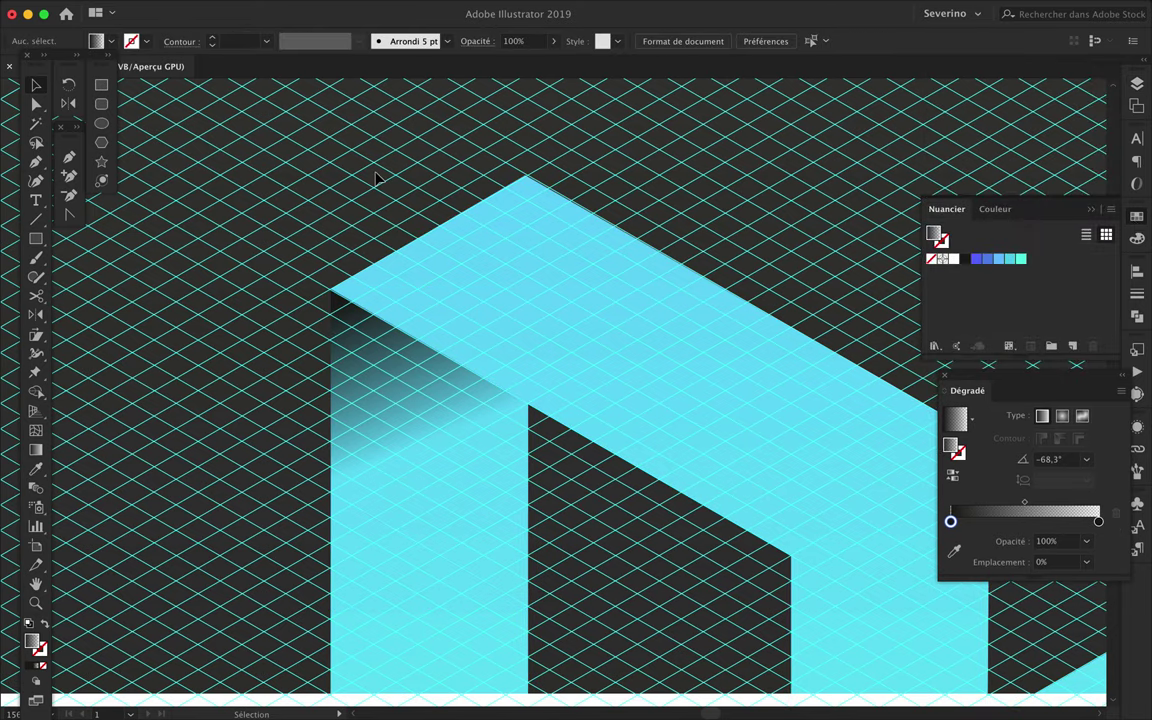
- Give the shadow gradient a different blend mode in the Transparency options and zoom out
{"action": "left_click", "coordinate": [475, 41]}
{"action": "left_click", "coordinate": [330, 67]}
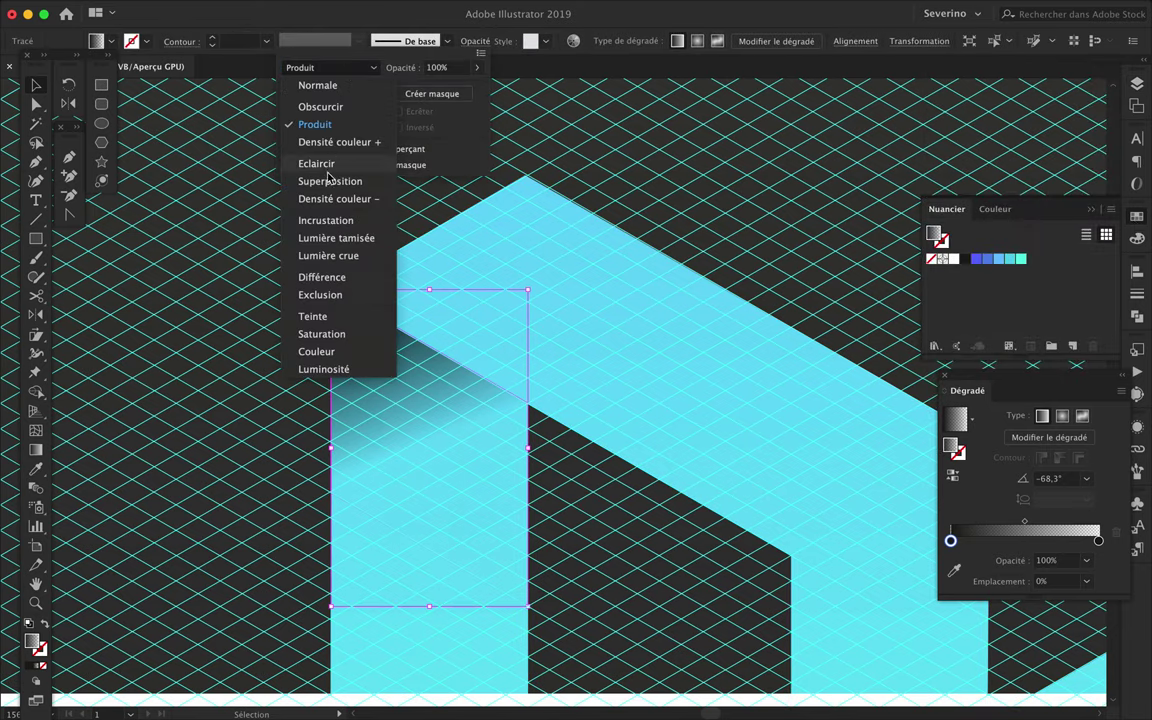
{"action": "left_click", "coordinate": [321, 221]}
{"action": "scroll", "coordinate": [257, 327], "scroll_direction": "down", "scroll_amount": 3}
{"action": "scroll", "coordinate": [230, 381], "scroll_direction": "down", "scroll_amount": 5}
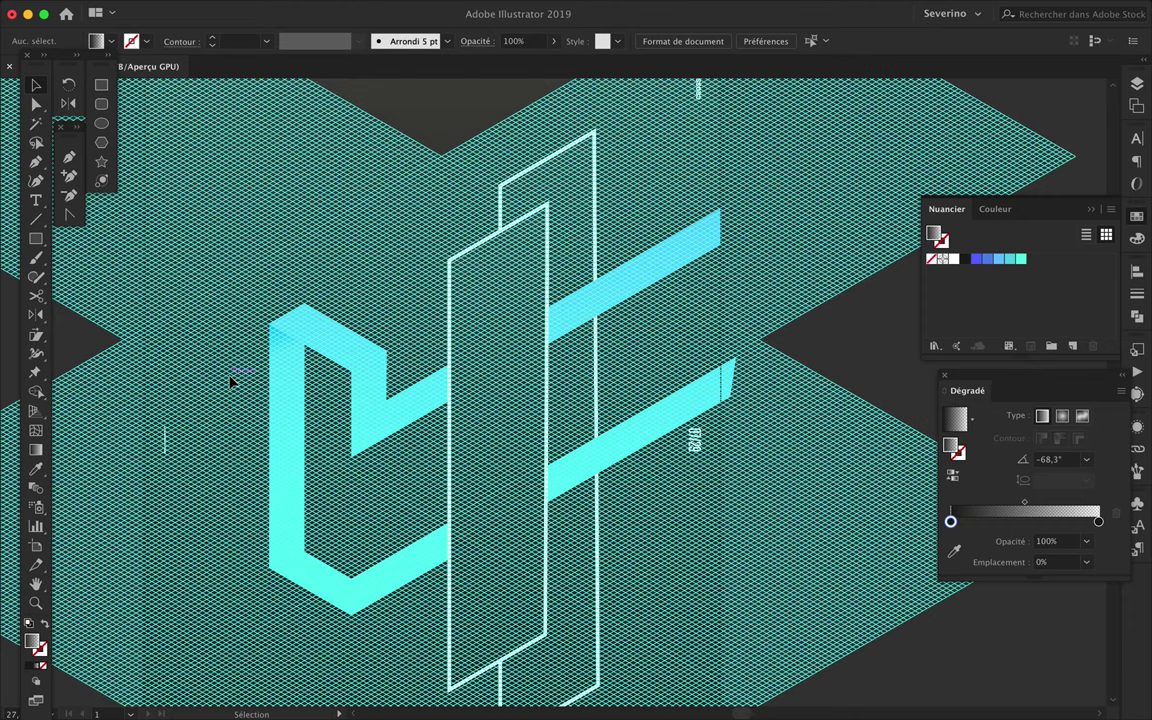
{"action": "scroll", "coordinate": [434, 321], "scroll_direction": "down", "scroll_amount": 2}
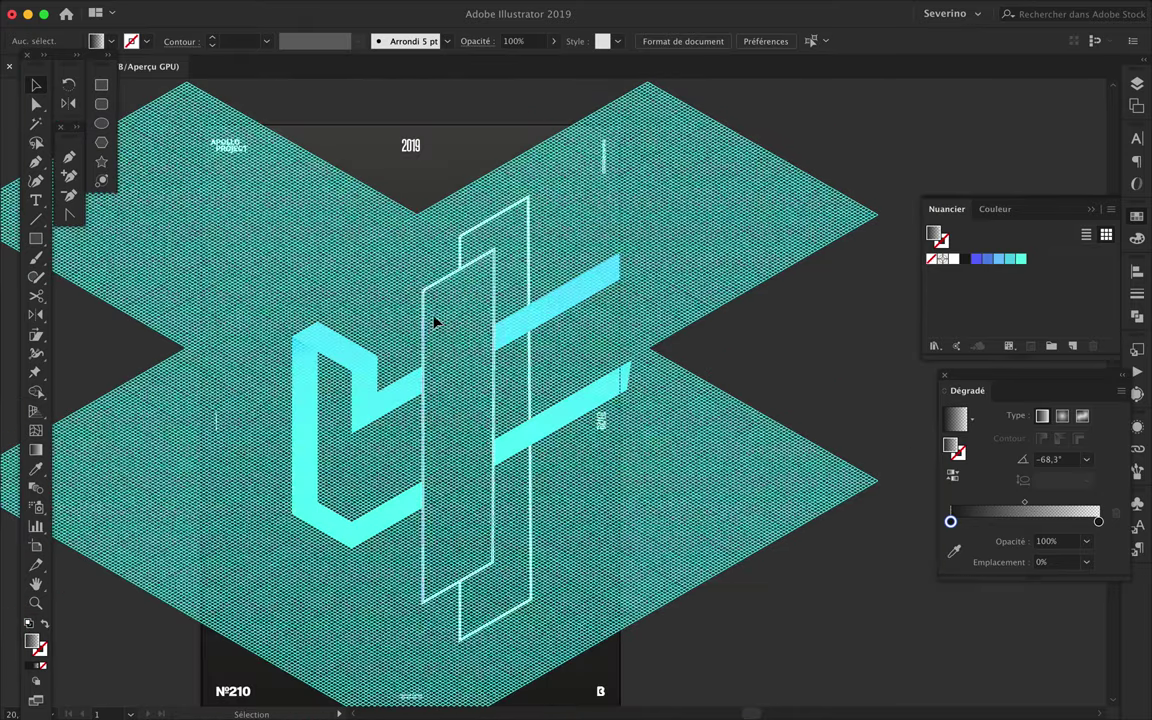
- Hide the isometric Grid layer and select the top edges of both panels
{"action": "key", "text": "F7"}
{"action": "left_click", "coordinate": [940, 117]}
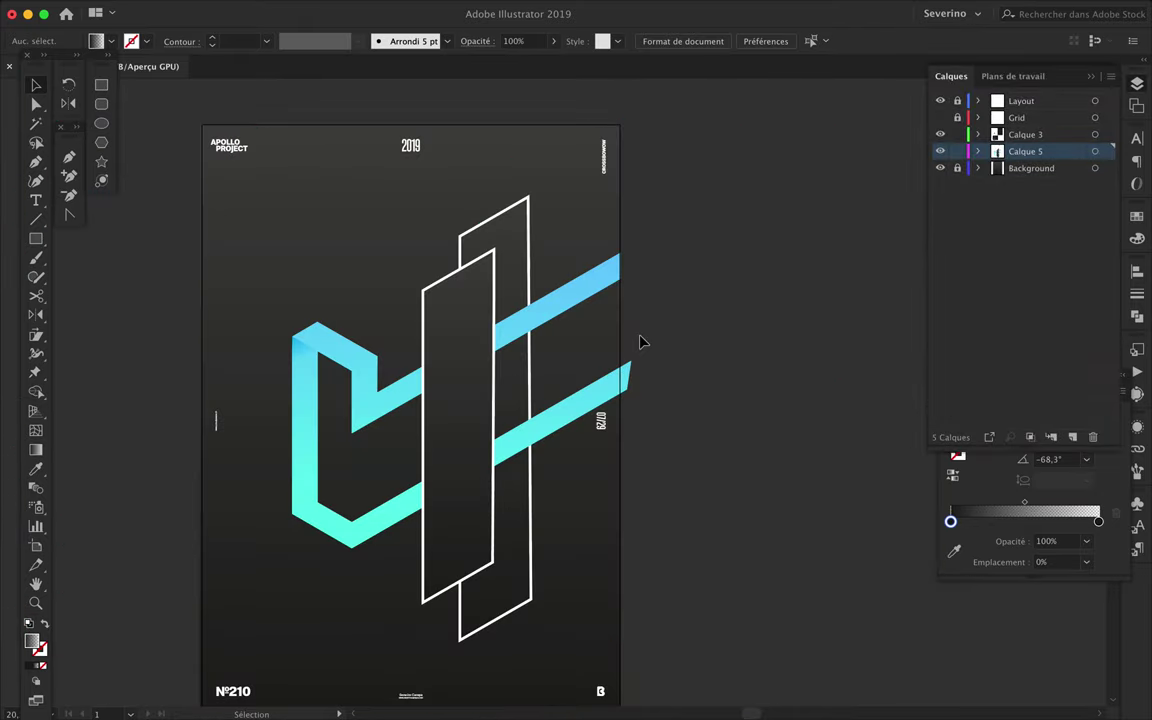
{"action": "key", "text": "a"}
{"action": "left_click", "coordinate": [445, 289]}
- Delete the panels' top edges and redraw the left panel's top edge with the Pen
{"action": "key", "text": "Delete"}
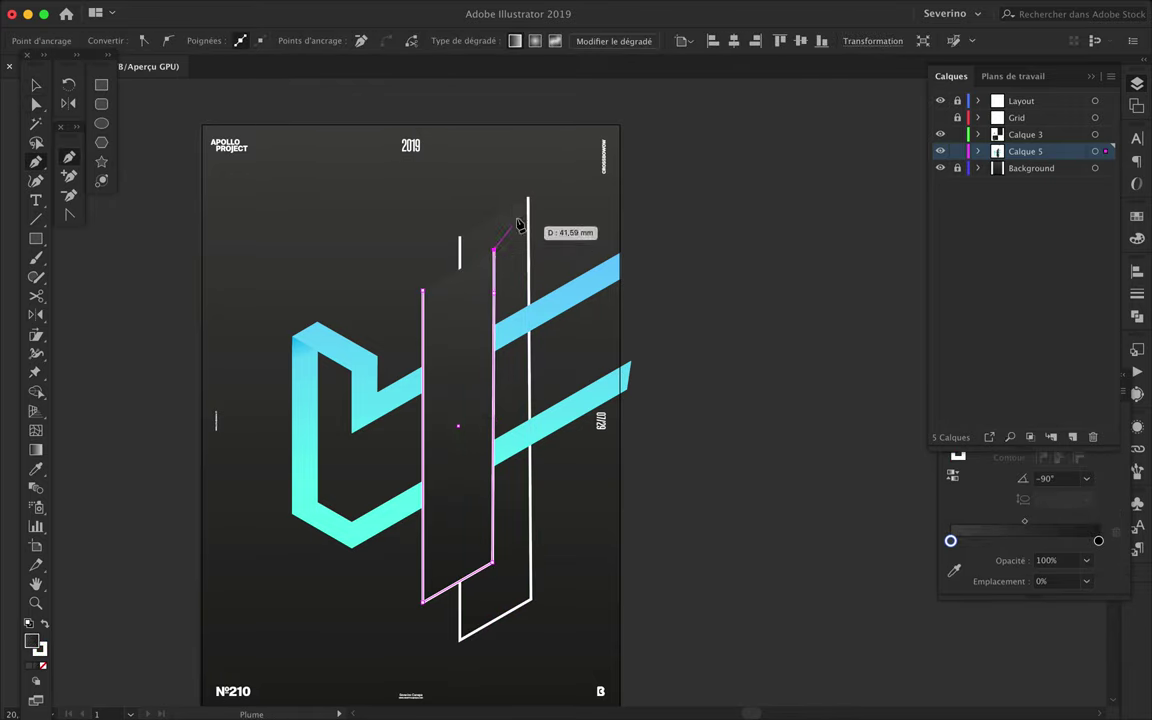
{"action": "key", "text": "p"}
{"action": "left_click", "coordinate": [424, 292]}
{"action": "key", "text": "a"}
{"action": "left_click", "coordinate": [598, 257]}
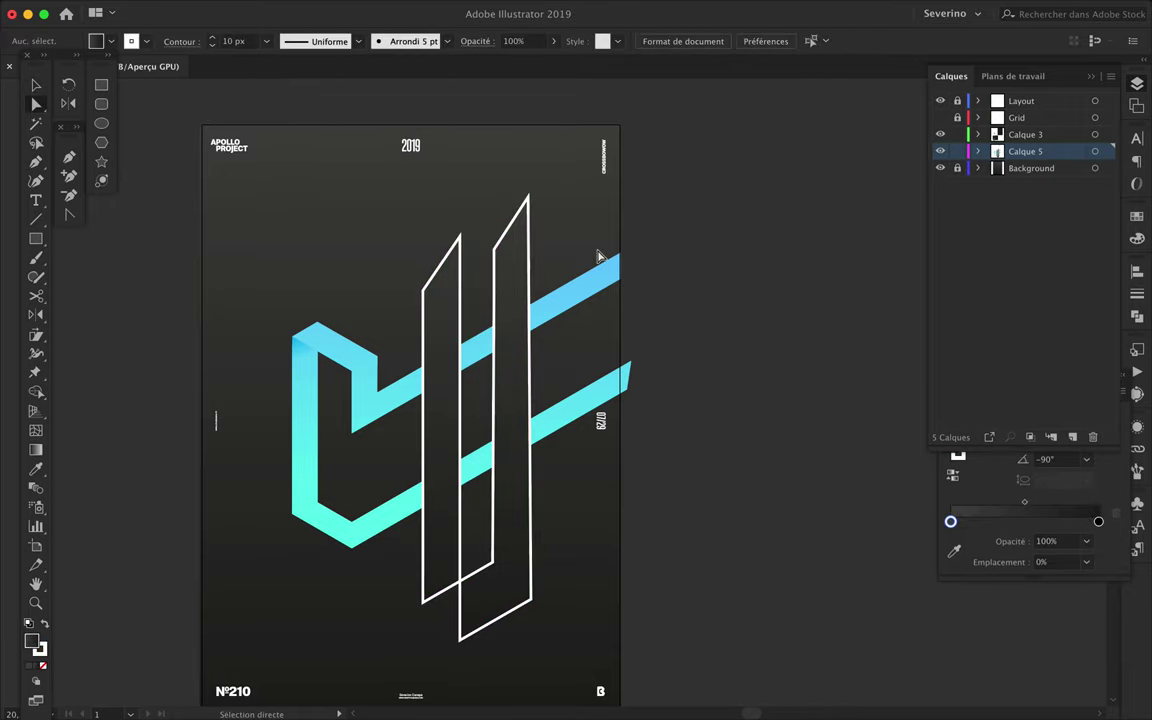
- Join the open ends of both white panel outlines
{"action": "key", "text": "ctrl+a"}
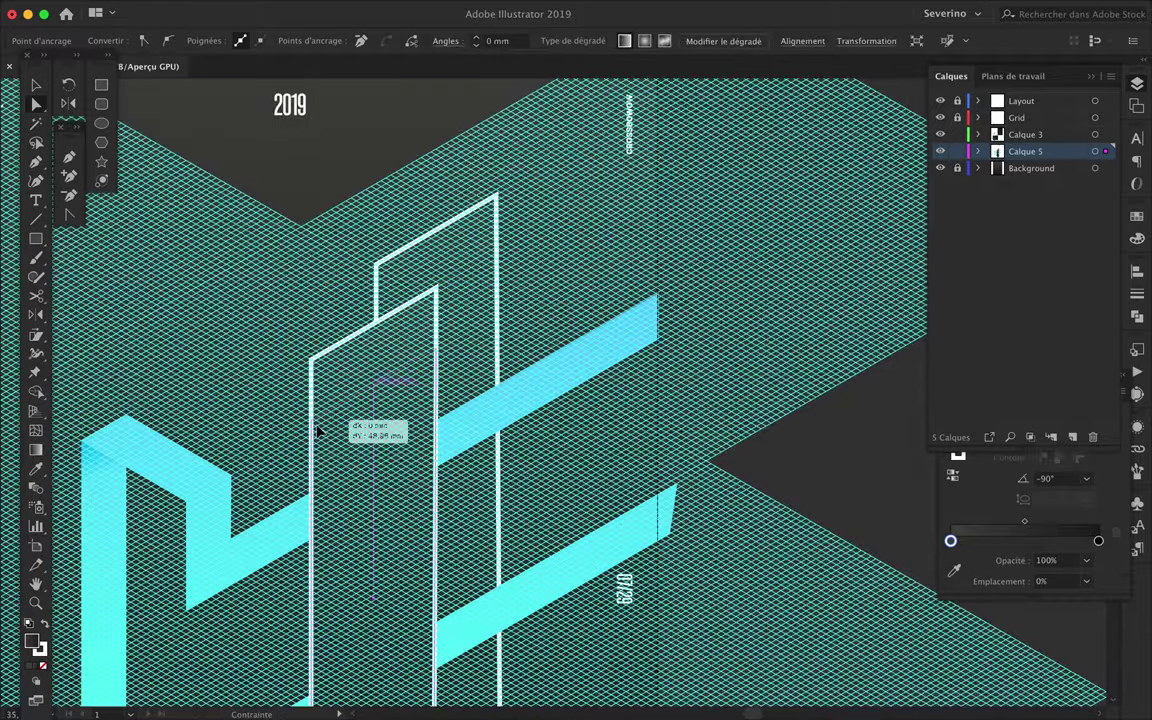
{"action": "scroll", "coordinate": [318, 440], "scroll_direction": "up", "scroll_amount": 5}
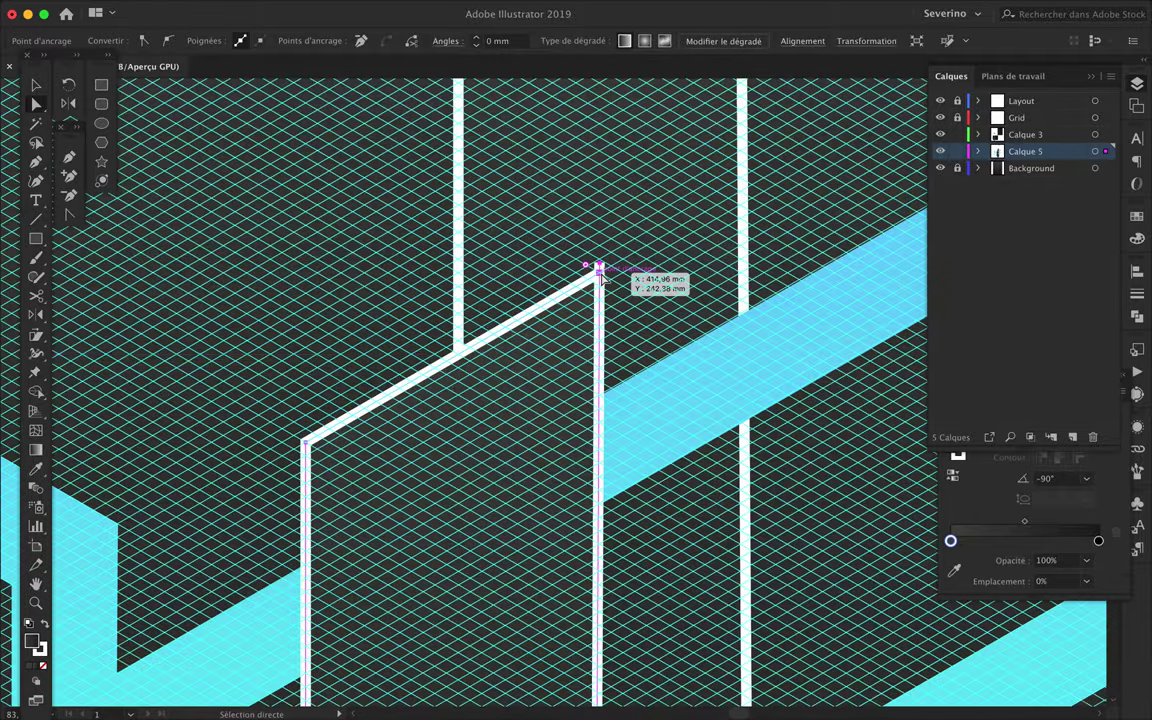
{"action": "right_click", "coordinate": [599, 267]}
{"action": "left_click", "coordinate": [637, 405]}
{"action": "key", "text": "Return"}
- Nudge the panel's lower corner segment slightly right and up
{"action": "scroll", "coordinate": [680, 275], "scroll_direction": "down", "scroll_amount": 5}
{"action": "scroll", "coordinate": [715, 290], "scroll_direction": "down", "scroll_amount": 5}
{"action": "scroll", "coordinate": [643, 430], "scroll_direction": "up", "scroll_amount": 5}
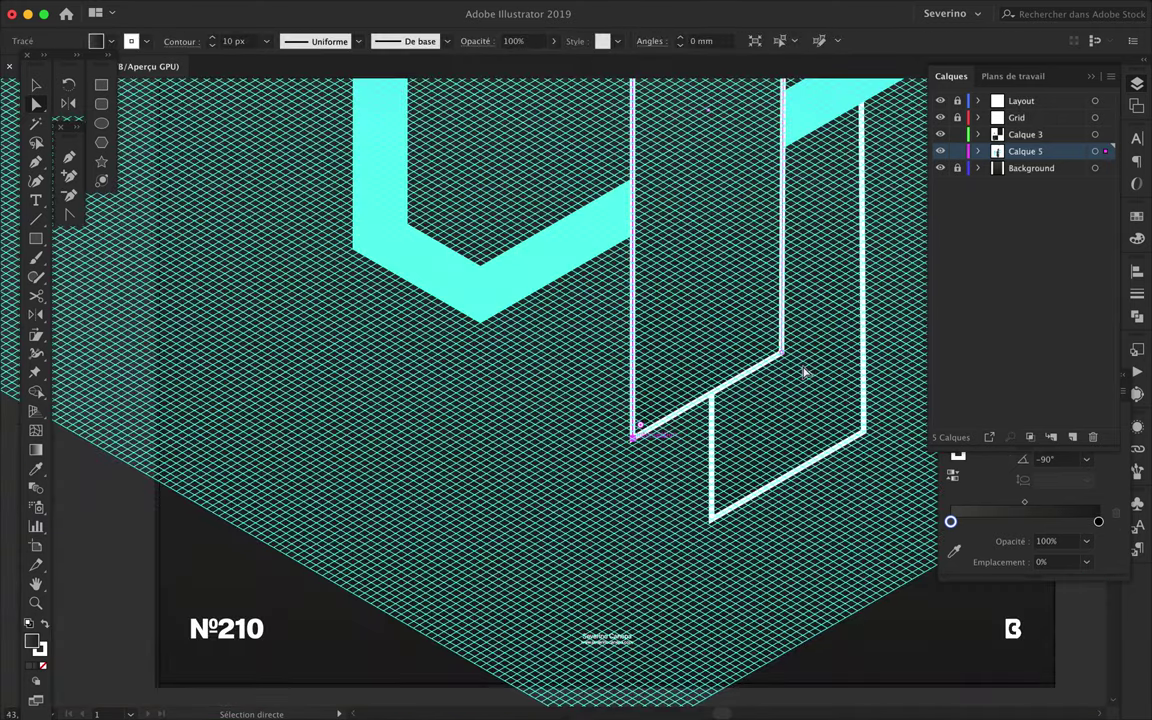
{"action": "left_click", "coordinate": [776, 305]}
{"action": "scroll", "coordinate": [790, 245], "scroll_direction": "up", "scroll_amount": 3}
{"action": "left_click_drag", "start_coordinate": [777, 244], "coordinate": [795, 226]}
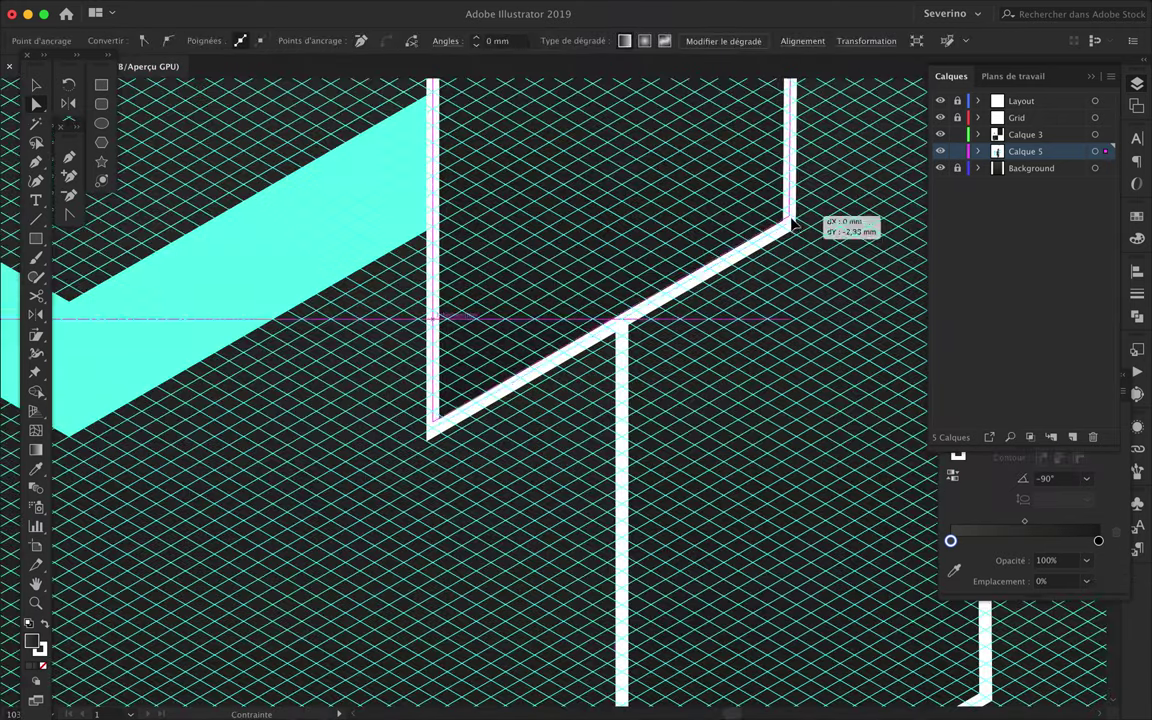
{"action": "scroll", "coordinate": [792, 231], "scroll_direction": "down", "scroll_amount": 5}
- Shorten the tall back panel at top and bottom, and place a front panel copy to the left
{"action": "key", "text": "v"}
{"action": "scroll", "coordinate": [869, 219], "scroll_direction": "down", "scroll_amount": 2}
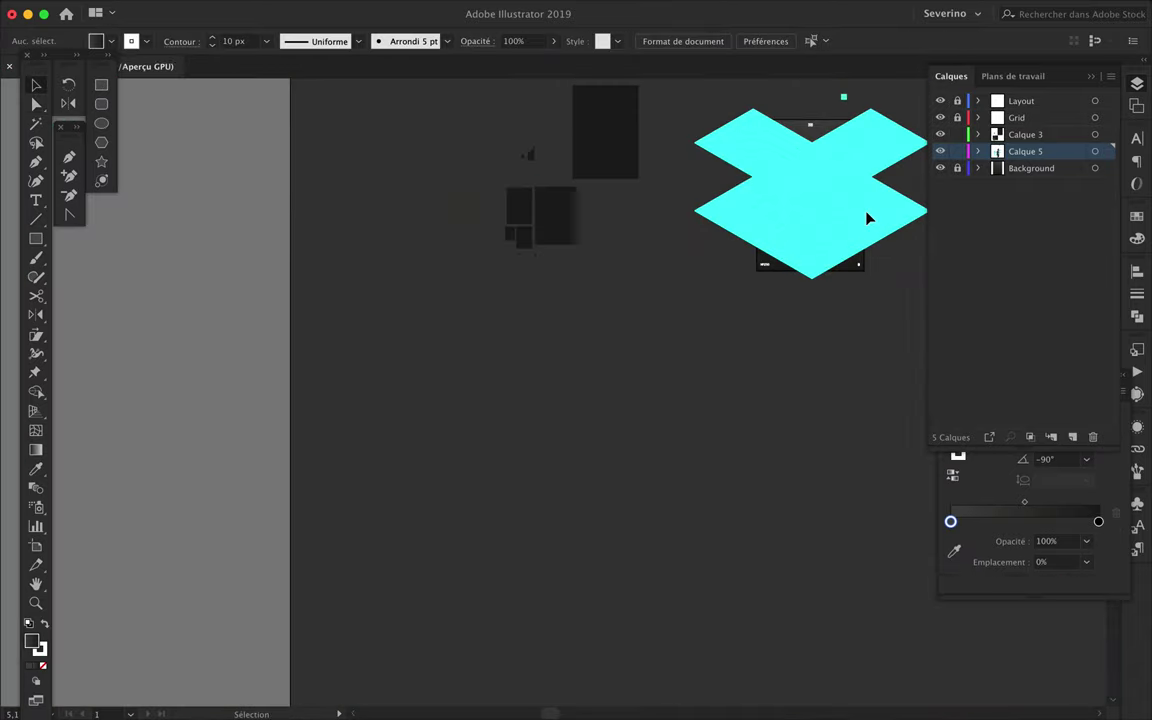
{"action": "scroll", "coordinate": [869, 219], "scroll_direction": "up", "scroll_amount": 5}
{"action": "scroll", "coordinate": [730, 338], "scroll_direction": "up", "scroll_amount": 2}
{"action": "scroll", "coordinate": [730, 338], "scroll_direction": "down", "scroll_amount": 3}
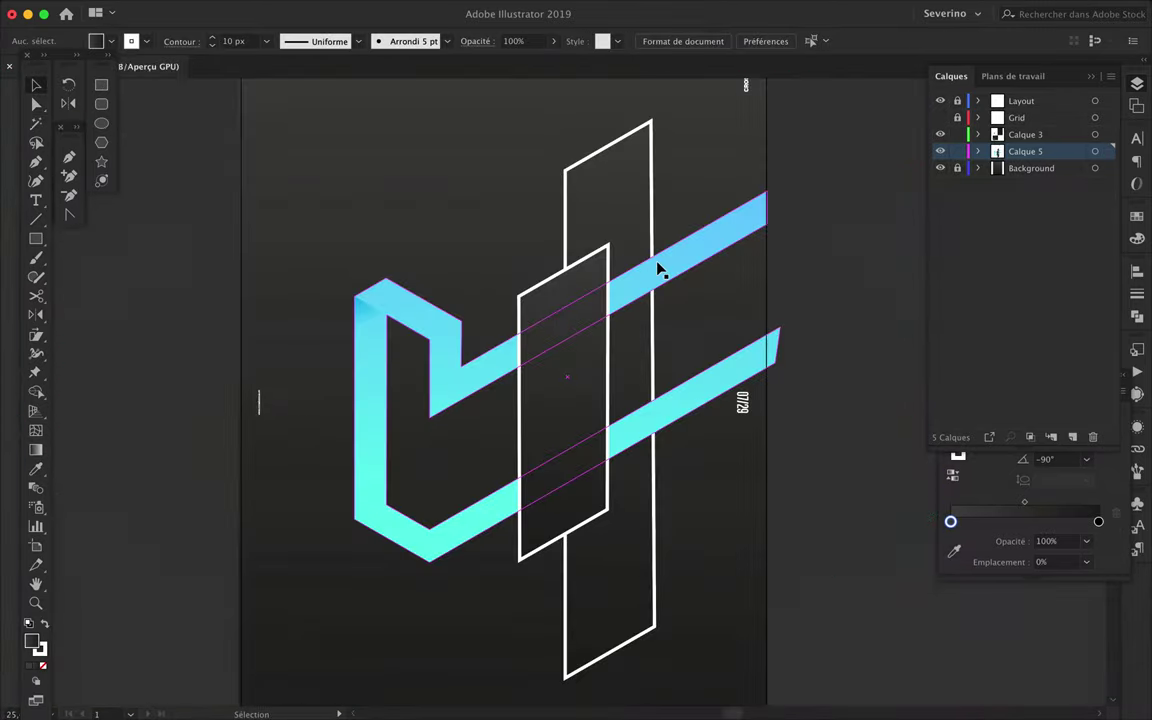
{"action": "left_click", "coordinate": [571, 178]}
{"action": "key", "text": "a"}
{"action": "left_click_drag", "start_coordinate": [652, 121], "coordinate": [656, 177]}
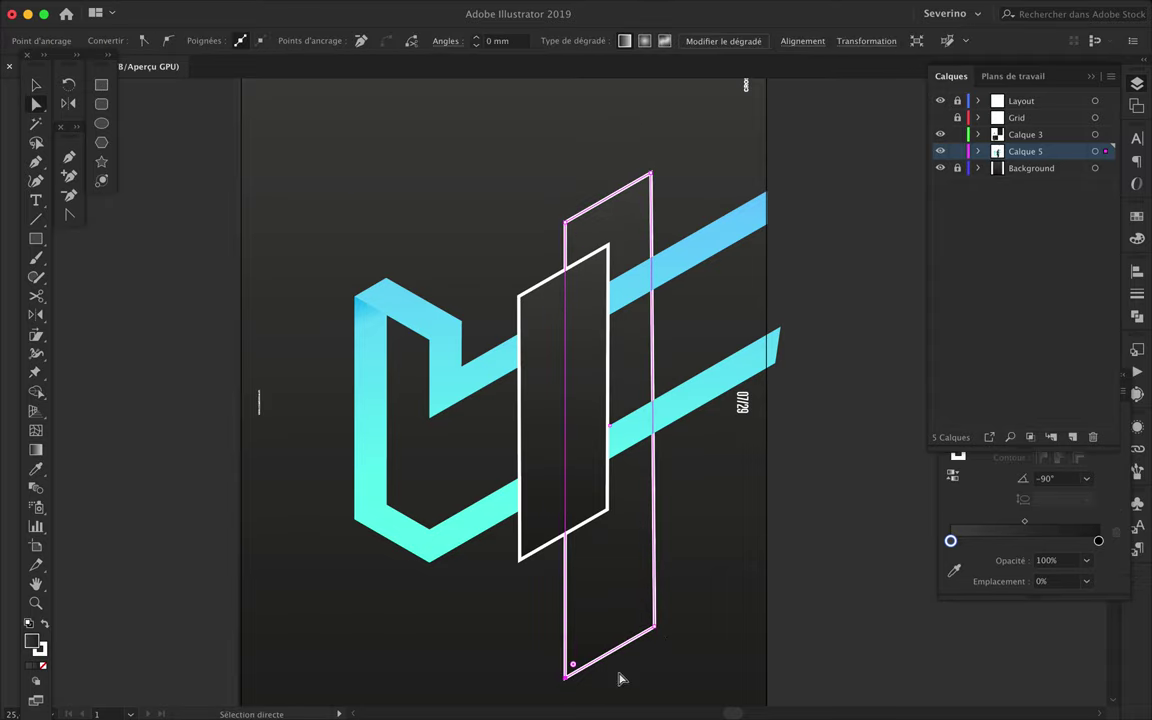
{"action": "left_click_drag", "start_coordinate": [655, 598], "coordinate": [656, 537]}
{"action": "left_click", "coordinate": [808, 537]}
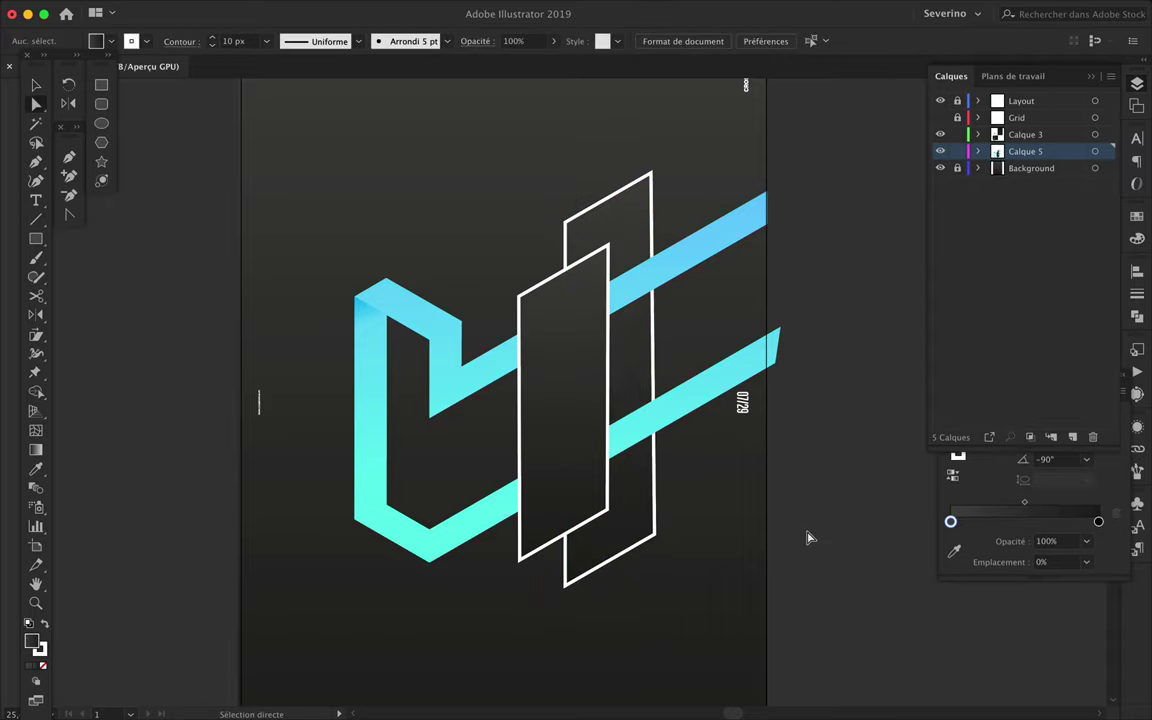
{"action": "left_click_drag", "start_coordinate": [583, 462], "coordinate": [403, 455]}
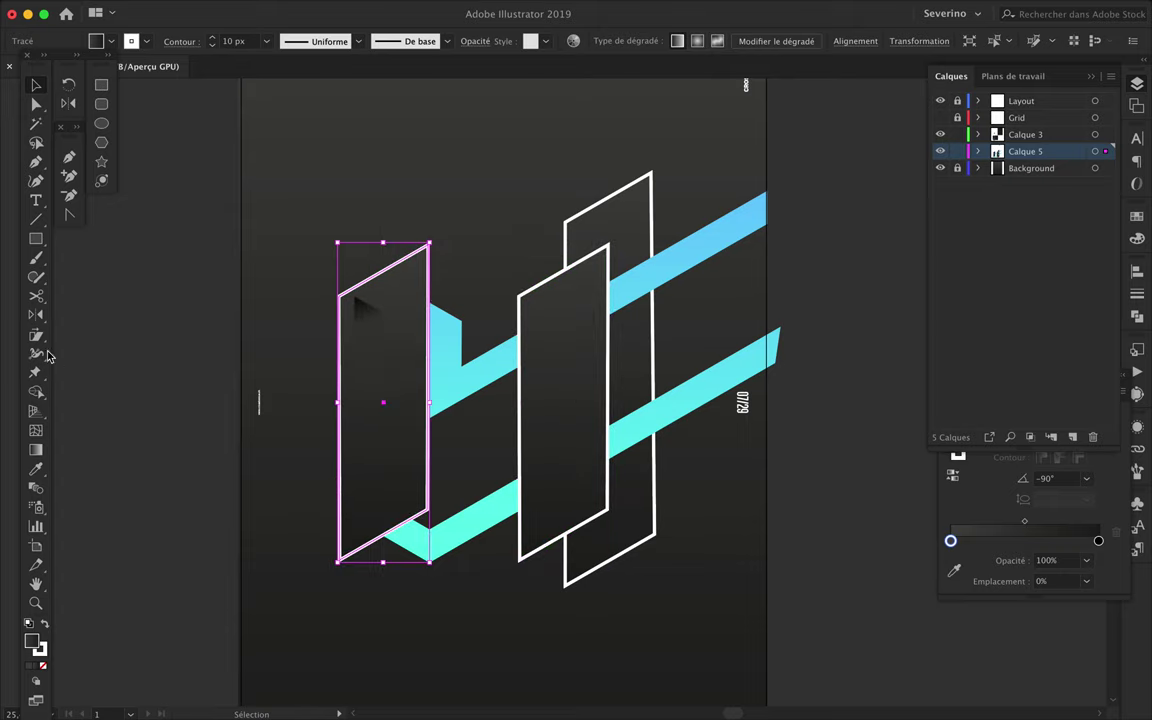
- Move the panel copy below the cyan ribbon in Calque 5 and shift it up-left
{"action": "key", "text": "v"}
{"action": "left_click", "coordinate": [979, 151]}
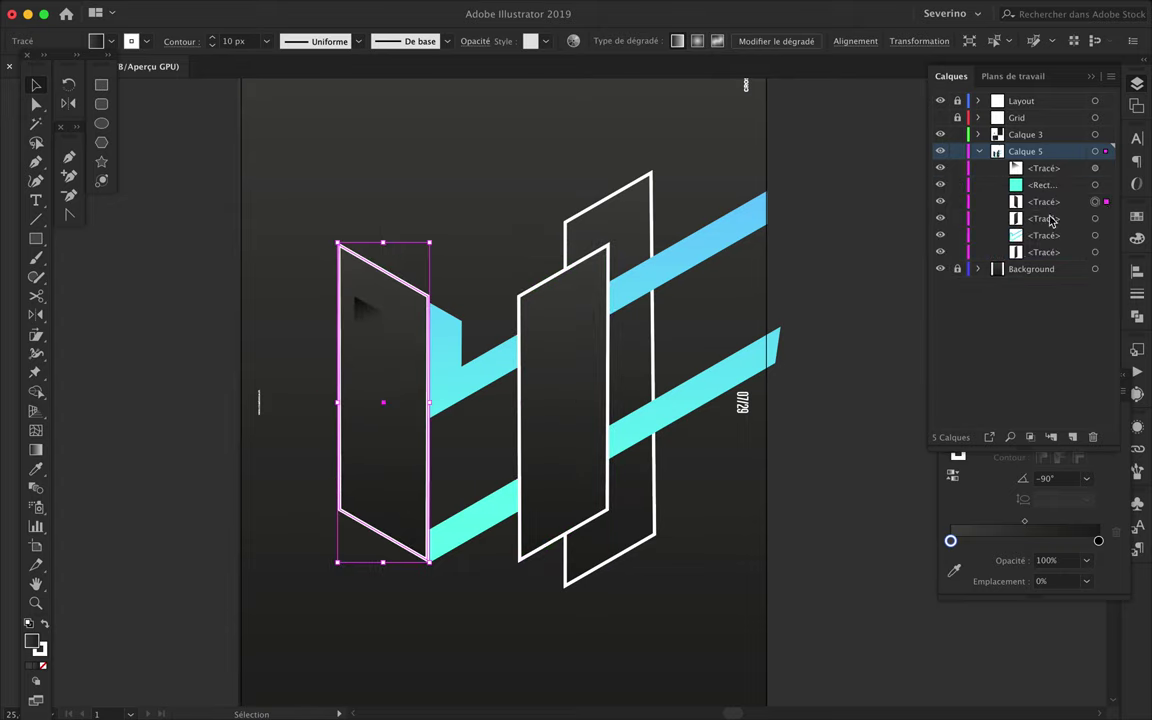
{"action": "left_click_drag", "start_coordinate": [1045, 201], "coordinate": [1062, 242]}
{"action": "mouse_move", "coordinate": [360, 295]}
{"action": "left_mouse_down"}
{"action": "mouse_move", "coordinate": [340, 213]}
{"action": "mouse_move", "coordinate": [415, 243]}
{"action": "mouse_move", "coordinate": [355, 224]}
{"action": "left_mouse_up"}
{"action": "left_click", "coordinate": [509, 200]}
{"action": "left_click", "coordinate": [296, 278]}
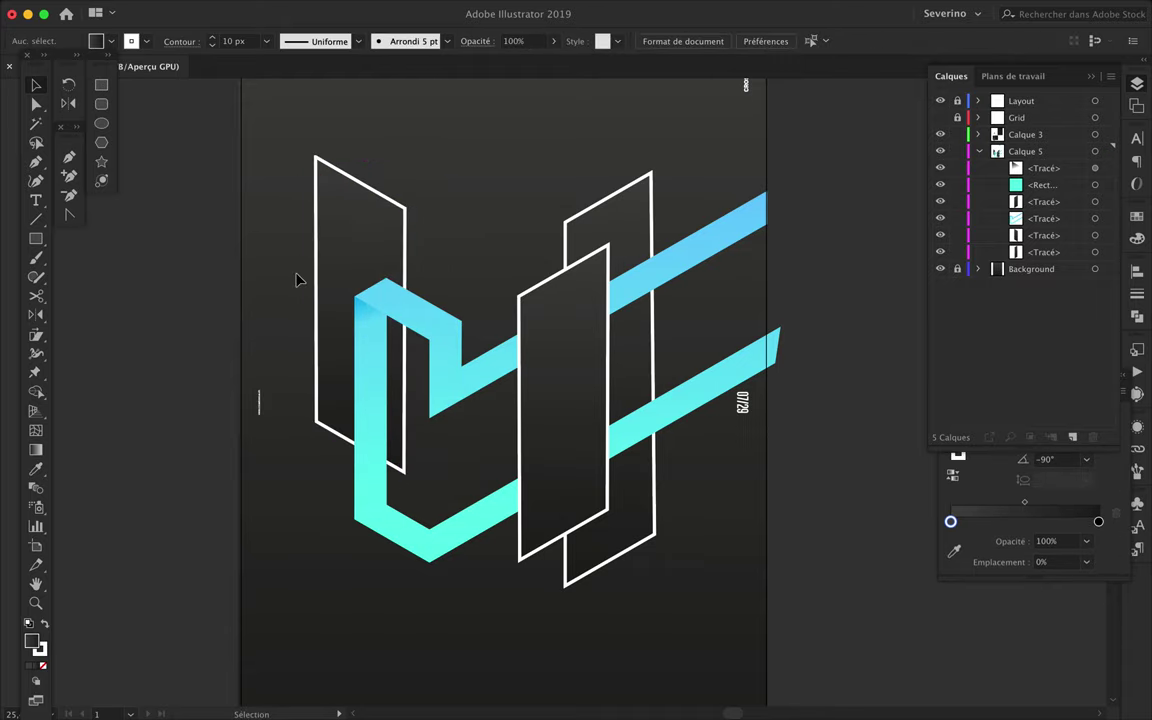
{"action": "key", "text": "ctrl+minus"}
{"action": "key", "text": "ctrl+plus"}
{"action": "key", "text": "Return"}
- Add slightly offset duplicate outlines of the left and central panels
{"action": "left_click_drag", "start_coordinate": [302, 262], "coordinate": [311, 250]}
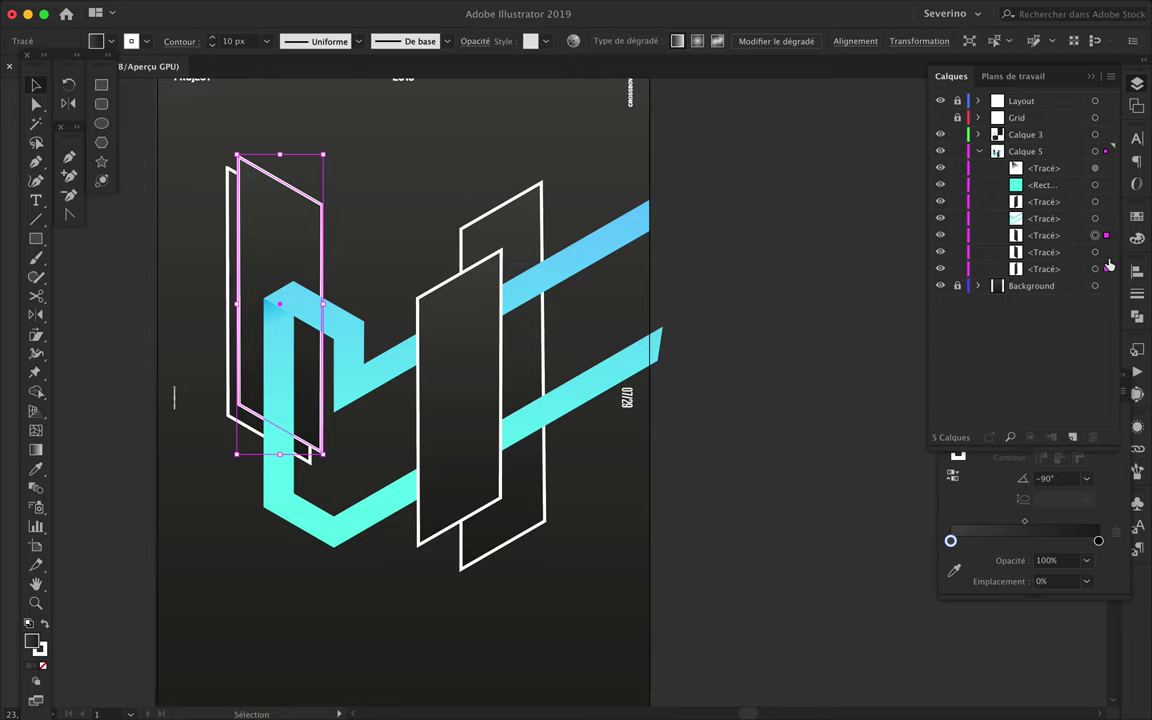
{"action": "left_click", "coordinate": [813, 488]}
{"action": "mouse_move", "coordinate": [453, 442]}
{"action": "left_mouse_down"}
{"action": "mouse_move", "coordinate": [475, 404]}
{"action": "mouse_move", "coordinate": [501, 424]}
{"action": "left_mouse_up"}
{"action": "left_click", "coordinate": [741, 440]}
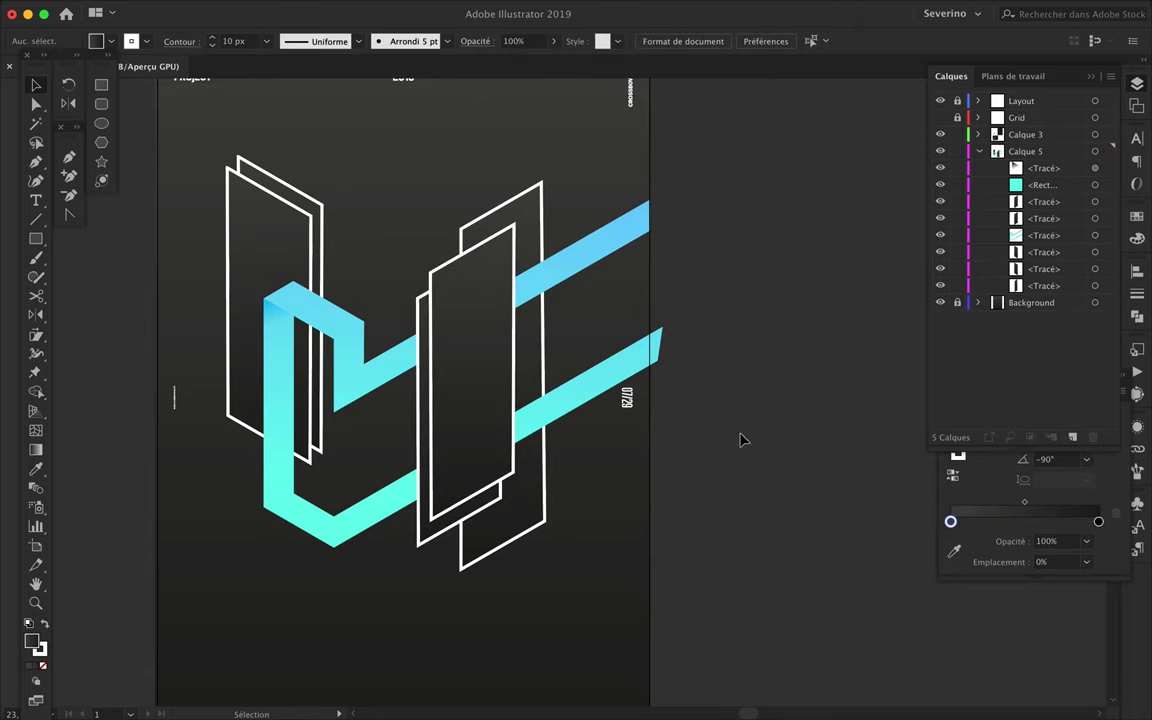
{"action": "scroll", "coordinate": [741, 440], "scroll_direction": "down", "scroll_amount": 3}
{"action": "scroll", "coordinate": [523, 245], "scroll_direction": "up", "scroll_amount": 2}
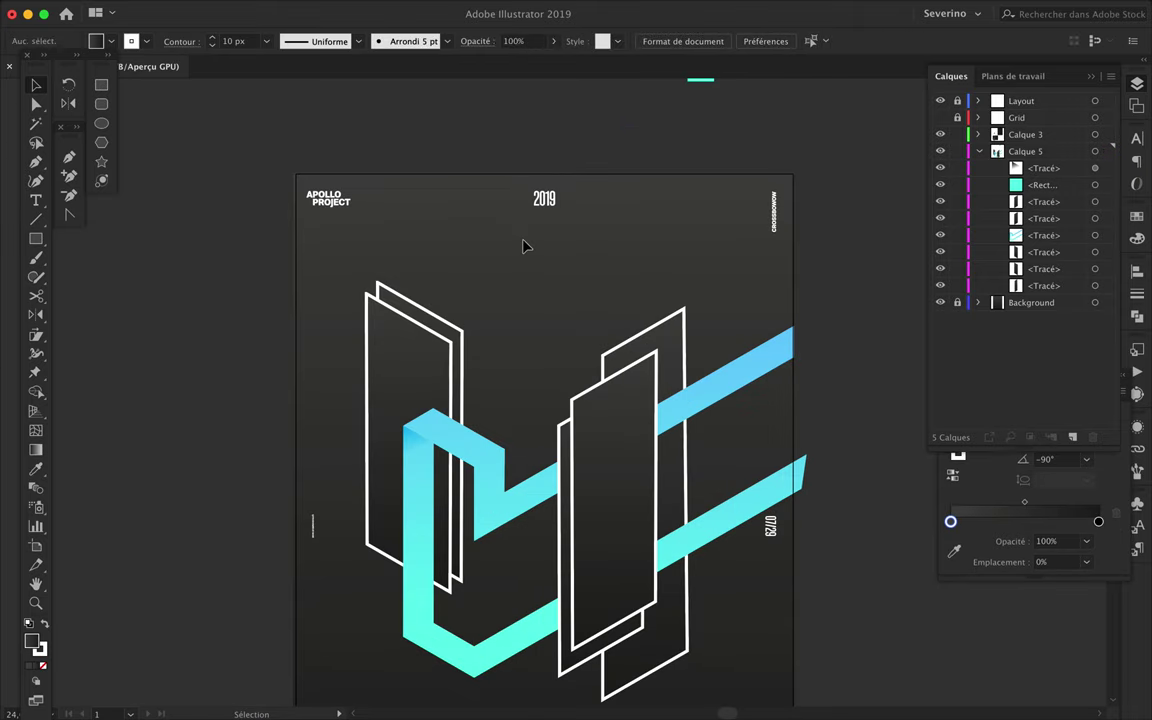
{"action": "left_click", "coordinate": [980, 151]}
- Show the grid and draw a closed diamond box top with the Pen
{"action": "left_click", "coordinate": [940, 117]}
{"action": "key", "text": "p"}
{"action": "scroll", "coordinate": [540, 440], "scroll_direction": "up", "scroll_amount": 3}
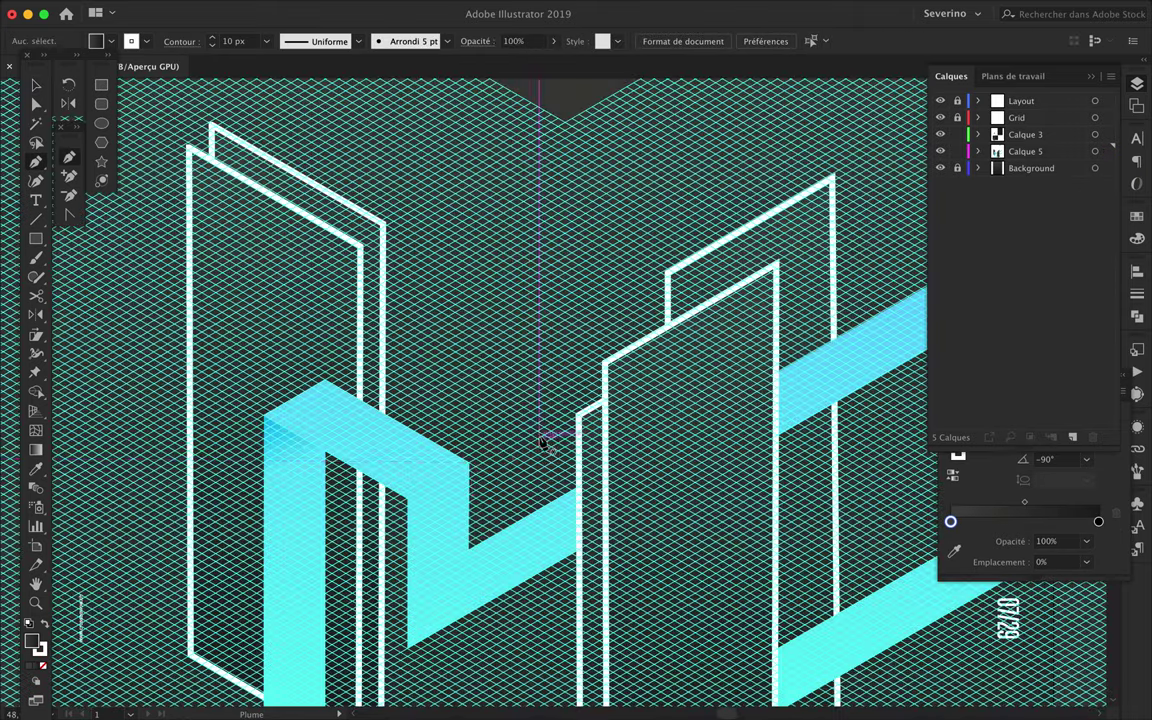
{"action": "left_click", "coordinate": [428, 243]}
{"action": "left_click", "coordinate": [570, 322]}
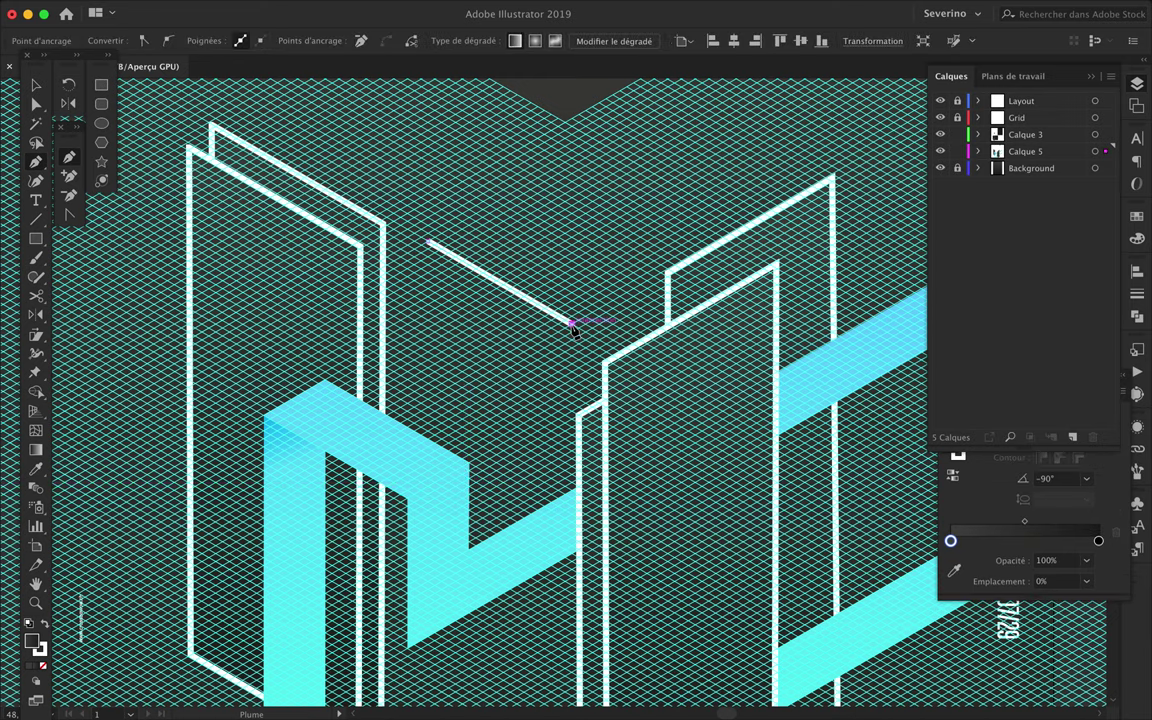
{"action": "scroll", "coordinate": [605, 285], "scroll_direction": "right", "scroll_amount": 5}
{"action": "scroll", "coordinate": [605, 285], "scroll_direction": "up", "scroll_amount": 2}
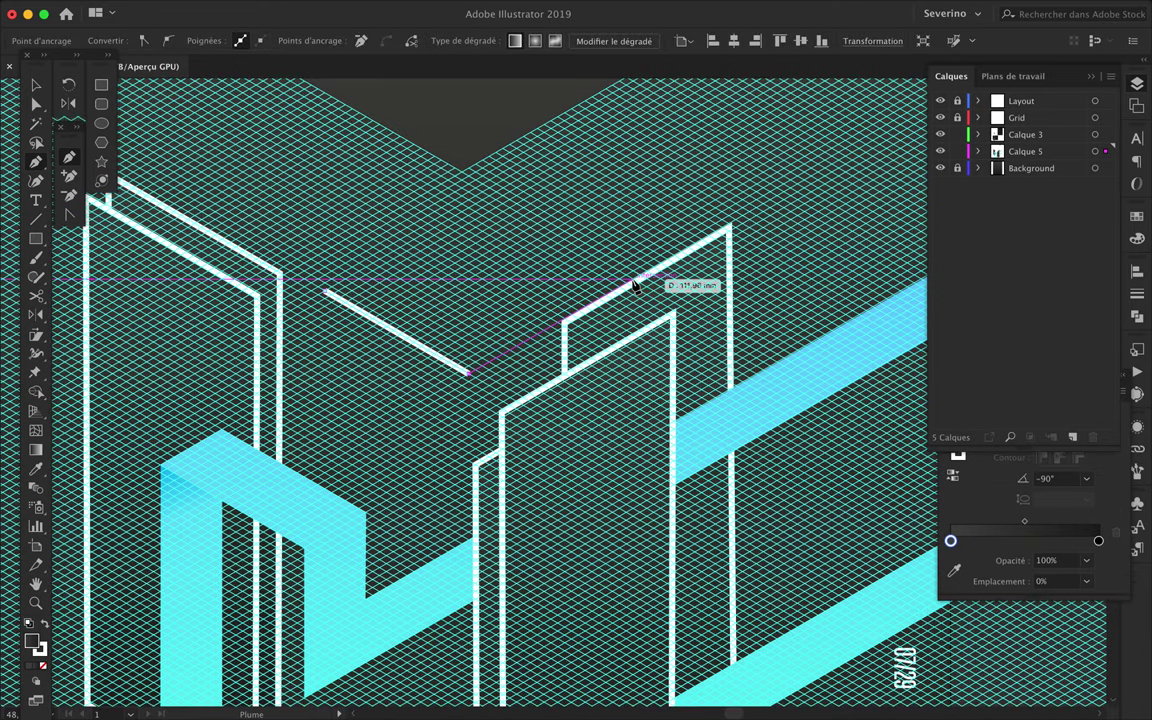
{"action": "left_click", "coordinate": [633, 281]}
{"action": "left_click", "coordinate": [497, 205]}
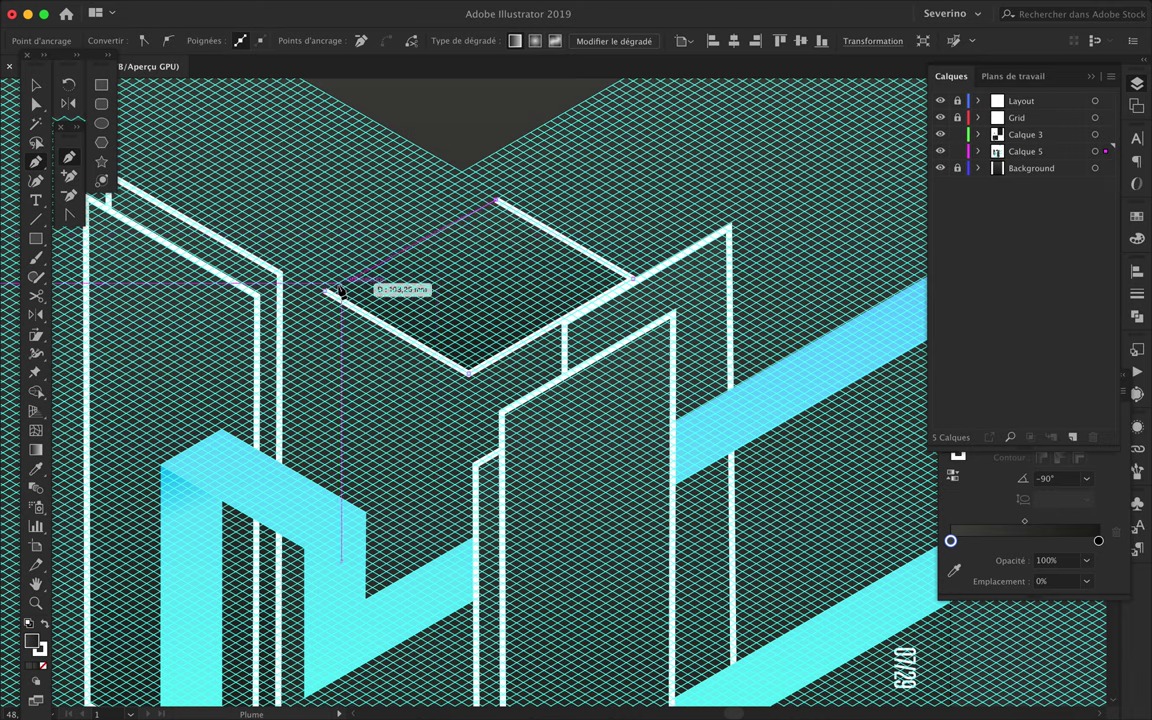
{"action": "left_click", "coordinate": [325, 292]}
- Move the diamond onto the panels, hide the grid and nudge the tall panel into place
{"action": "key", "text": "ctrl+0"}
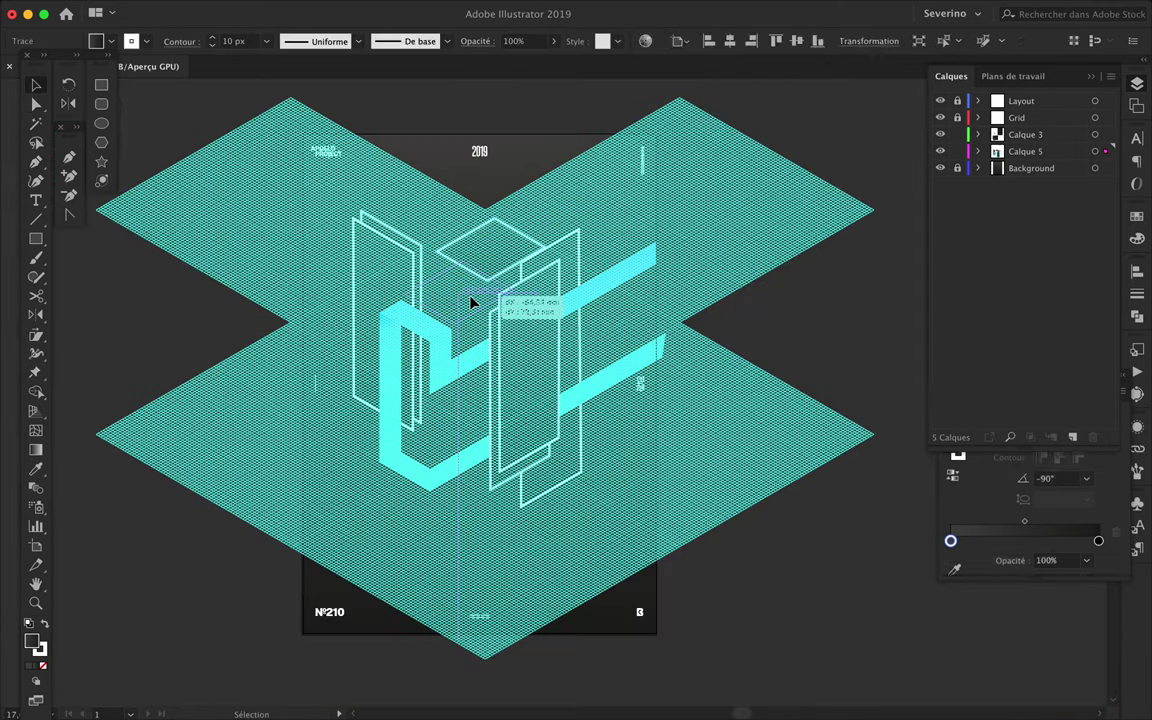
{"action": "left_click_drag", "start_coordinate": [472, 302], "coordinate": [470, 305]}
{"action": "left_click", "coordinate": [529, 234]}
{"action": "left_click", "coordinate": [940, 118]}
{"action": "key", "text": "ctrl+plus"}
{"action": "key", "text": "ctrl+plus"}
{"action": "left_click", "coordinate": [450, 270]}
{"action": "left_click_drag", "start_coordinate": [600, 290], "coordinate": [600, 340]}
- Copy the diamond 22 mm higher and repeat with Ctrl+D to build a tall stack
{"action": "left_click_drag", "start_coordinate": [523, 212], "coordinate": [460, 238]}
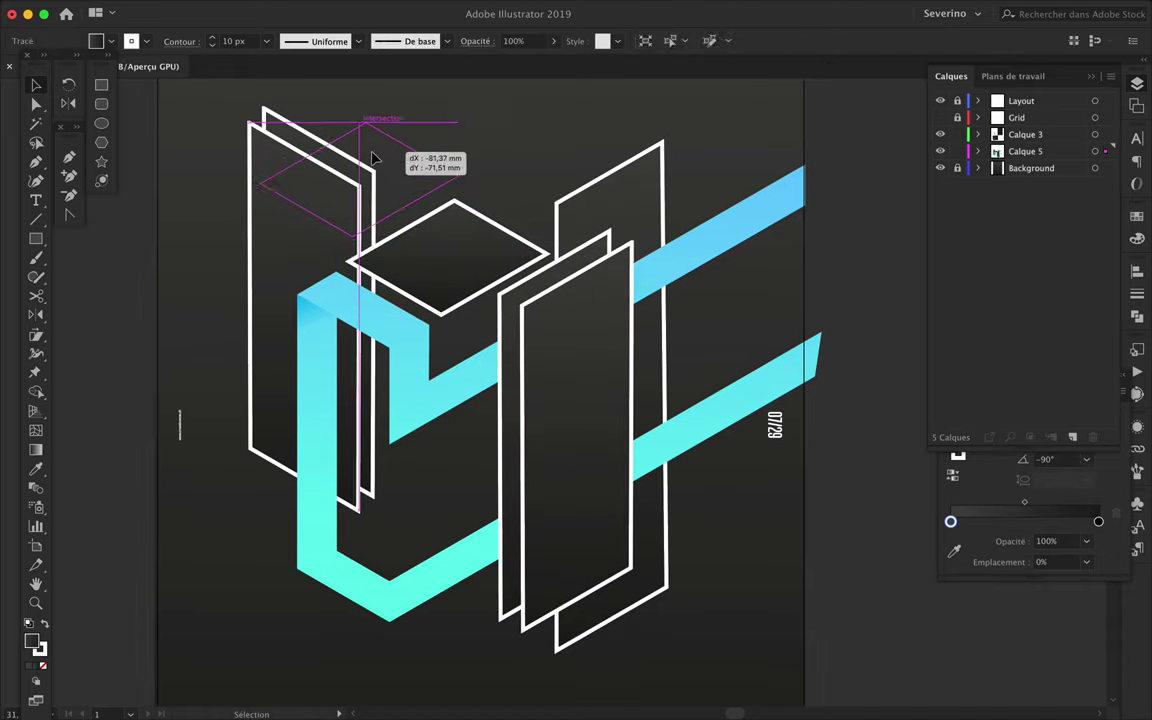
{"action": "key", "text": "ctrl+0"}
{"action": "left_click_drag", "start_coordinate": [437, 249], "coordinate": [437, 215]}
{"action": "key", "text": "ctrl+d"}
{"action": "key", "text": "ctrl+d"}
{"action": "key", "text": "ctrl+d"}
{"action": "scroll", "coordinate": [460, 200], "scroll_direction": "up", "scroll_amount": 3}
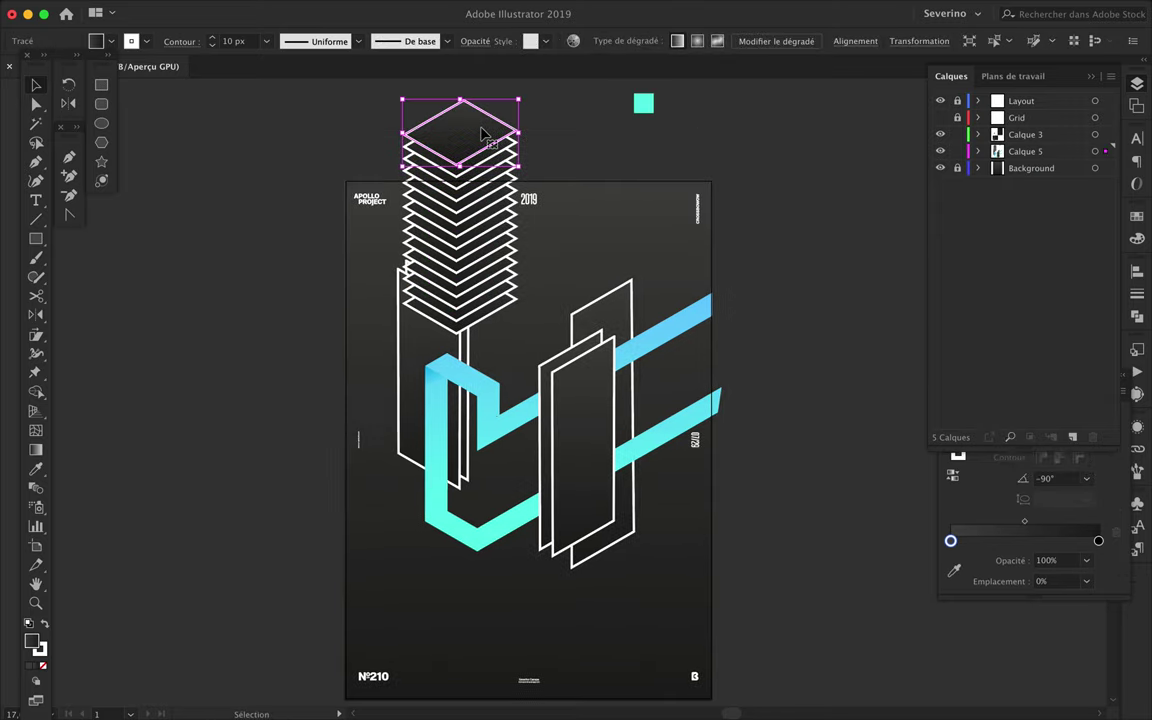
{"action": "left_click", "coordinate": [803, 258]}
{"action": "scroll", "coordinate": [803, 258], "scroll_direction": "down", "scroll_amount": 1}
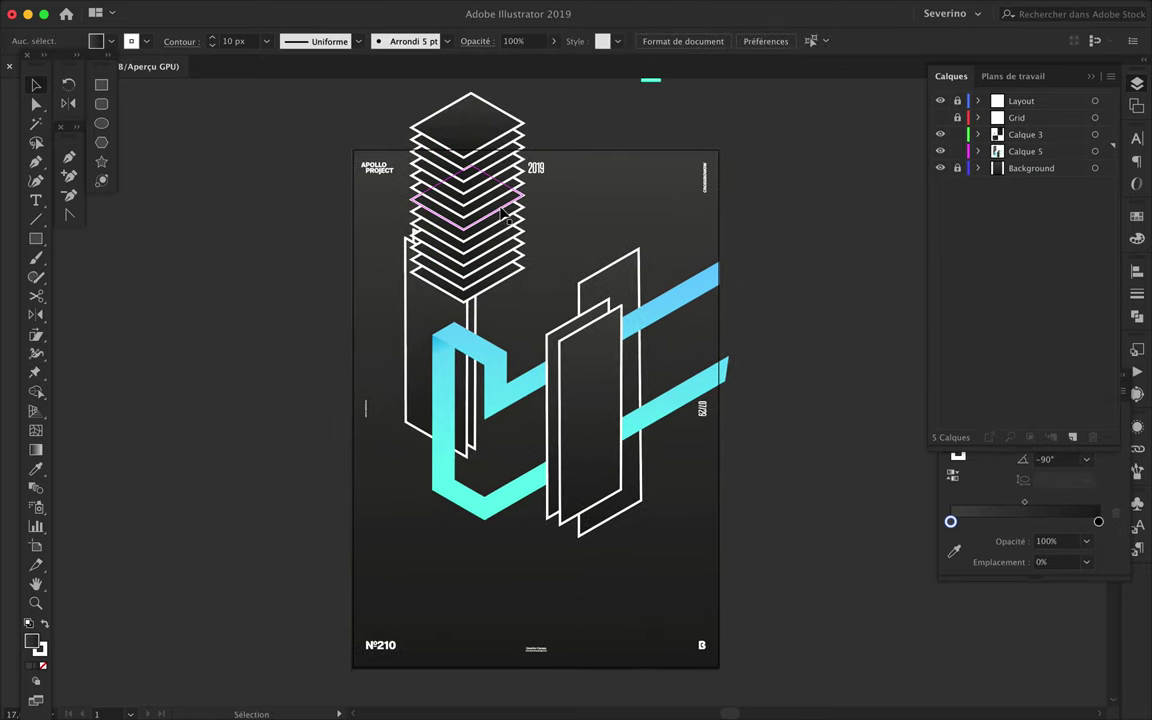
{"action": "scroll", "coordinate": [501, 212], "scroll_direction": "up", "scroll_amount": 2}
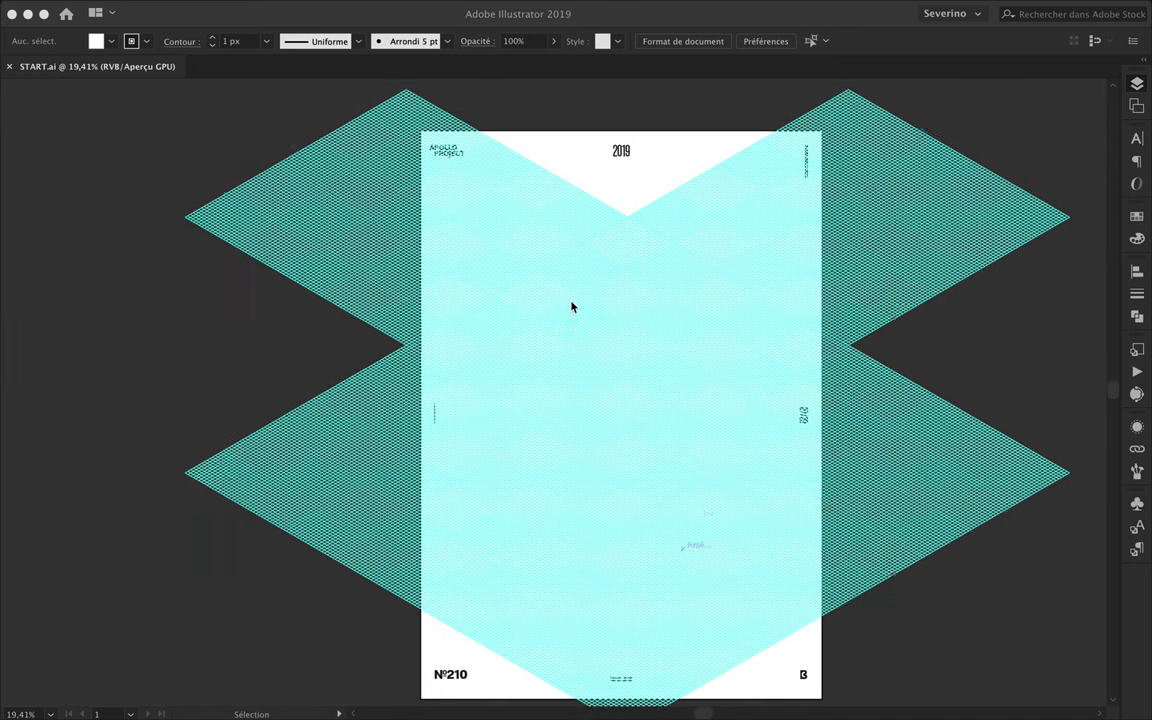
- Unlock the Layout layer and move its text group to Grid and back to Layout
{"action": "left_click", "coordinate": [957, 101]}
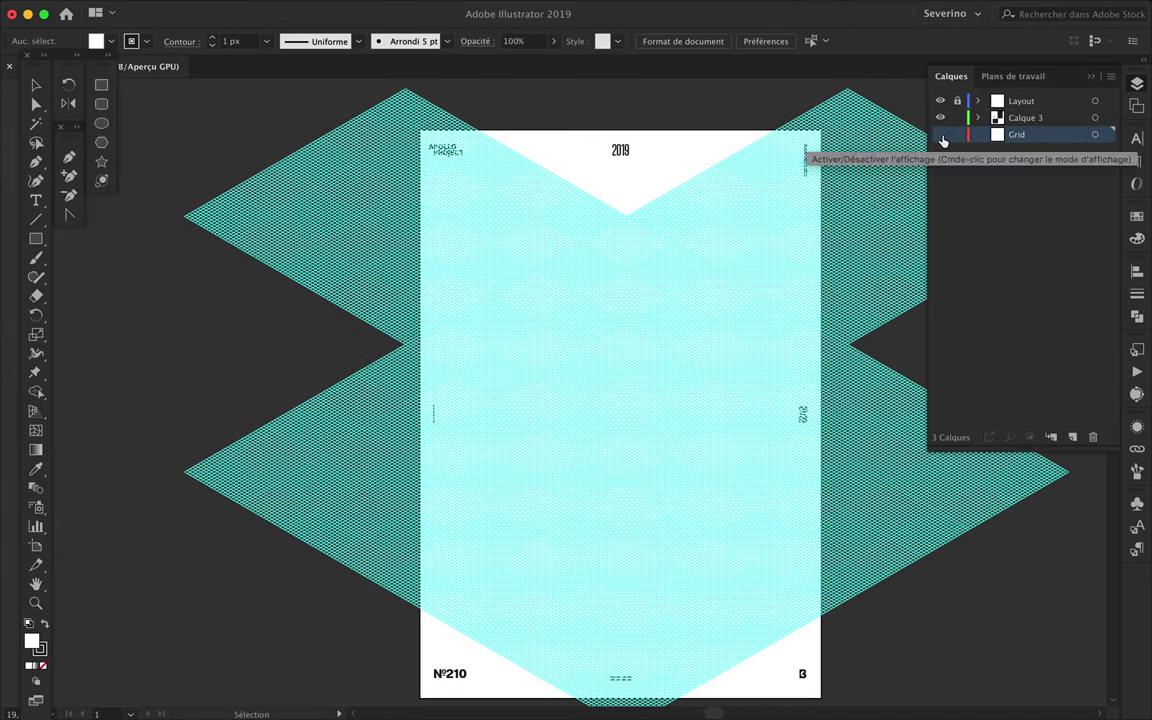
{"action": "left_click", "coordinate": [708, 338]}
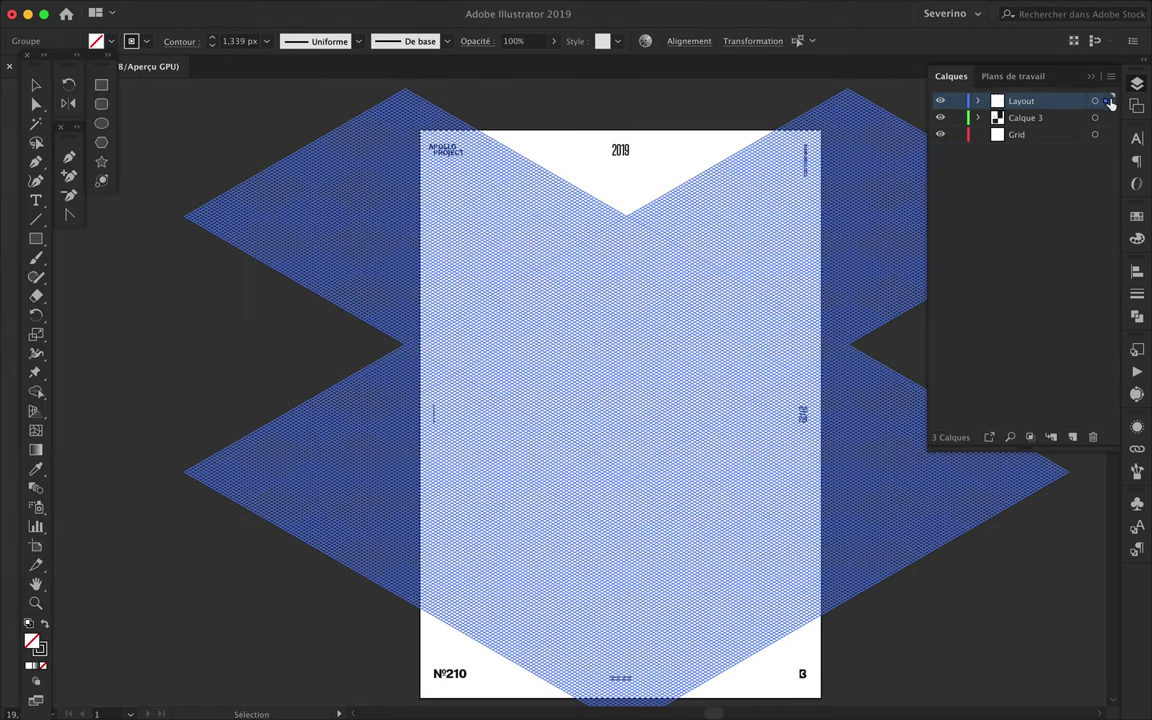
{"action": "left_click_drag", "start_coordinate": [1106, 101], "coordinate": [1030, 134]}
{"action": "left_click_drag", "start_coordinate": [1106, 134], "coordinate": [1093, 101]}
{"action": "left_click", "coordinate": [218, 8]}
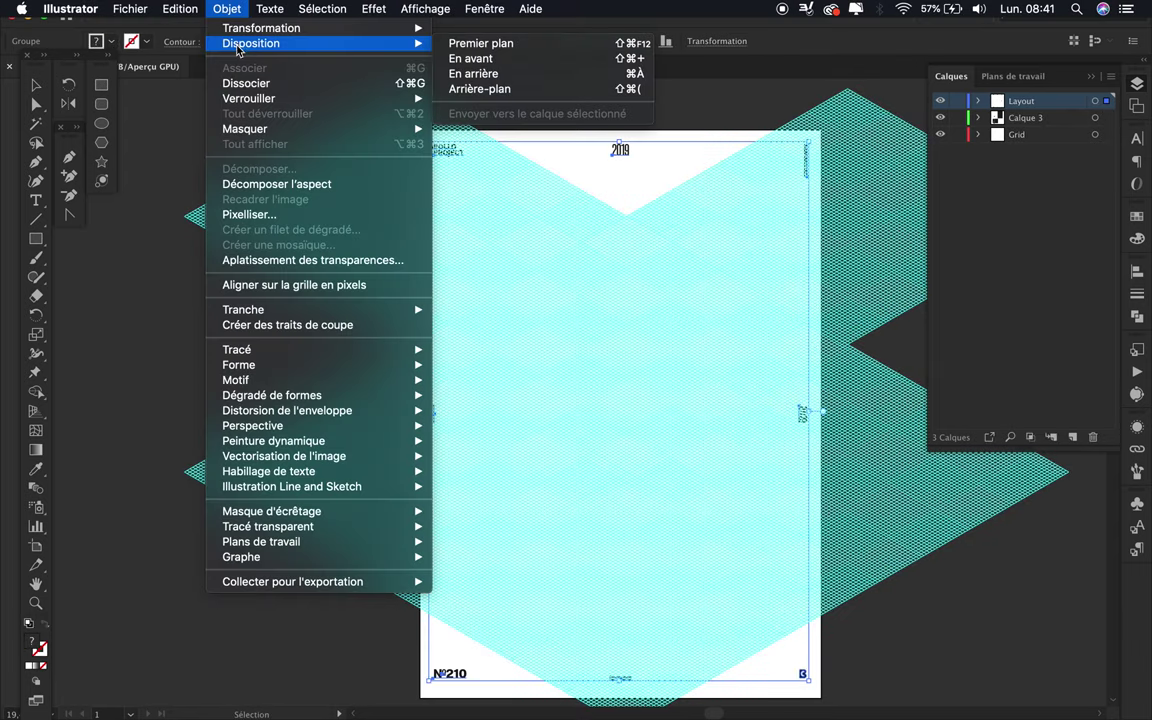
{"action": "left_click", "coordinate": [226, 8]}
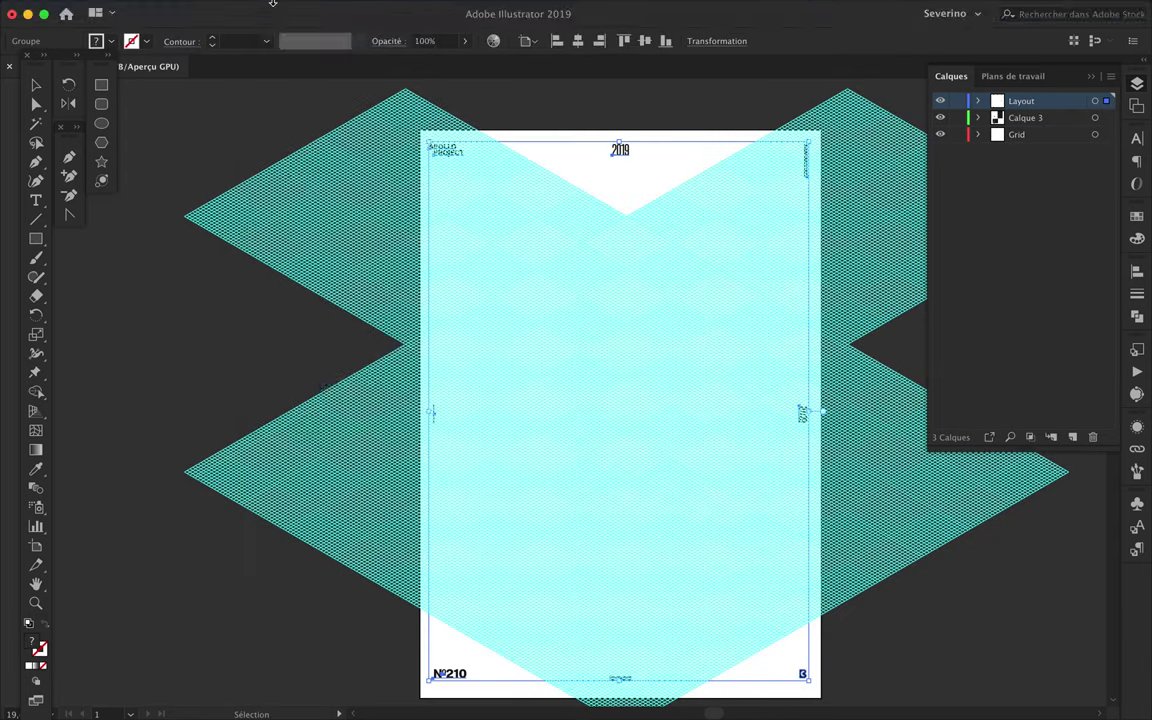
{"action": "key", "text": "Escape"}
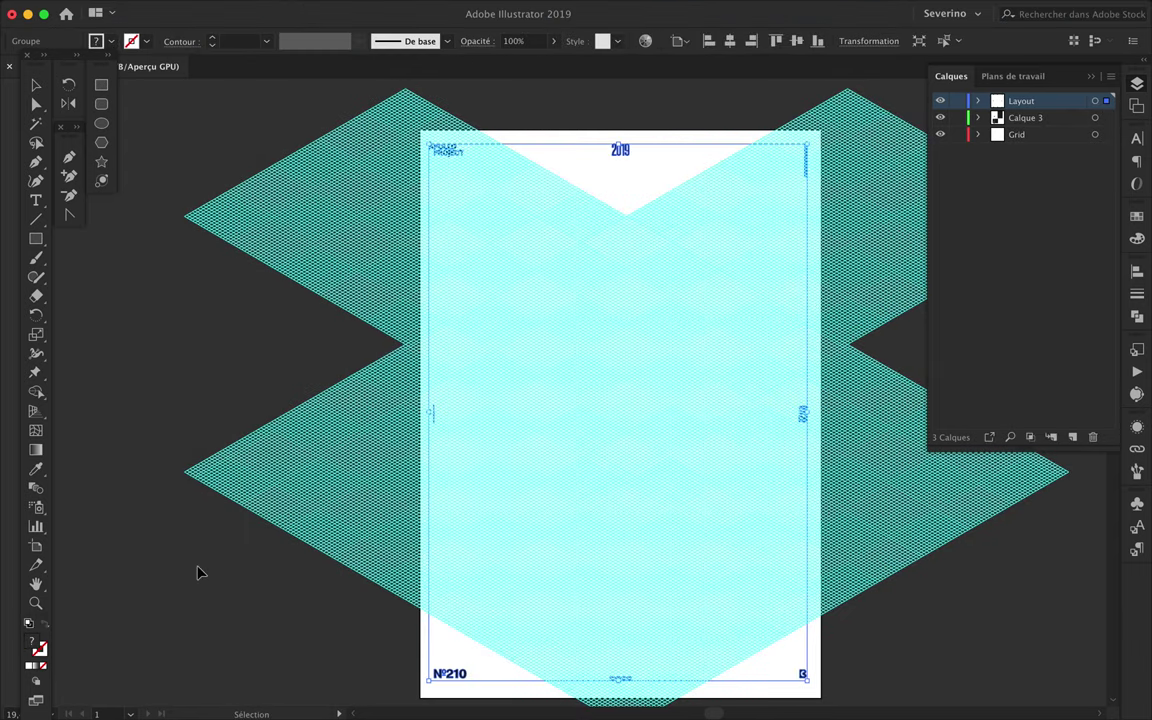
- Lock Layout, add a bottom layer named Background, and draw an artboard-sized rectangle
{"action": "left_click", "coordinate": [957, 101]}
{"action": "key", "text": "super+l"}
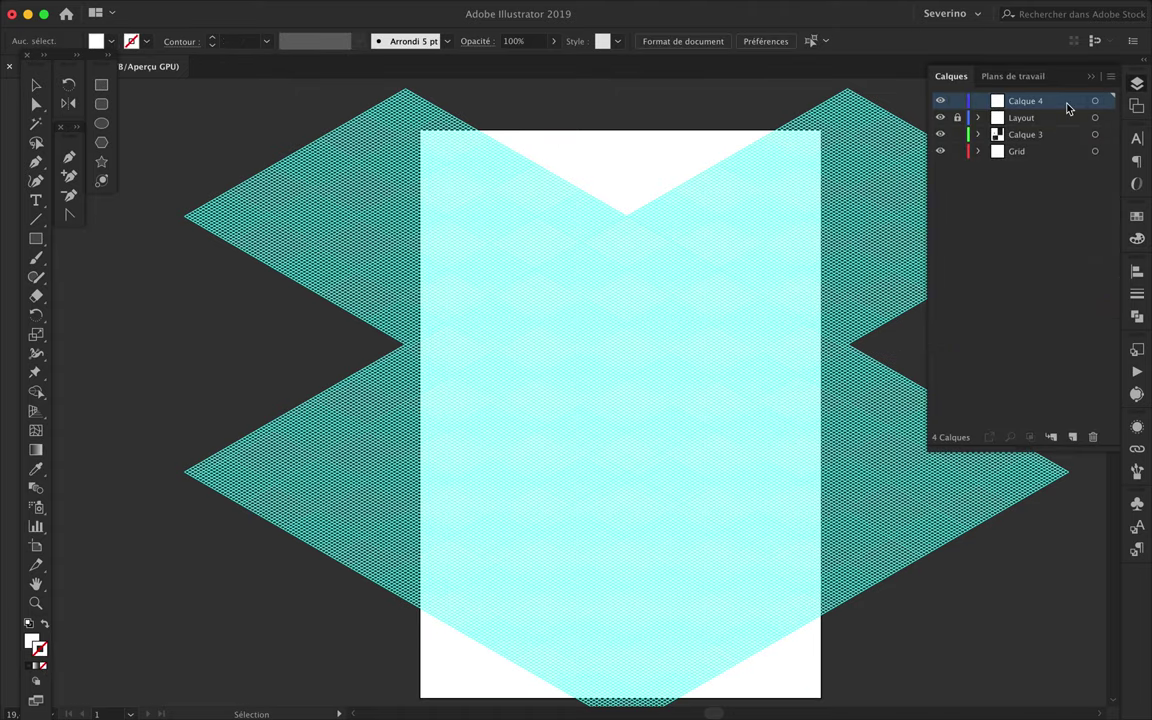
{"action": "left_click_drag", "start_coordinate": [1067, 108], "coordinate": [1038, 155]}
{"action": "double_click", "coordinate": [1038, 152]}
{"action": "left_click_drag", "start_coordinate": [420, 130], "coordinate": [825, 497]}
{"action": "scroll", "coordinate": [671, 584], "scroll_direction": "down", "scroll_amount": 5}
{"action": "key", "text": "super+0"}
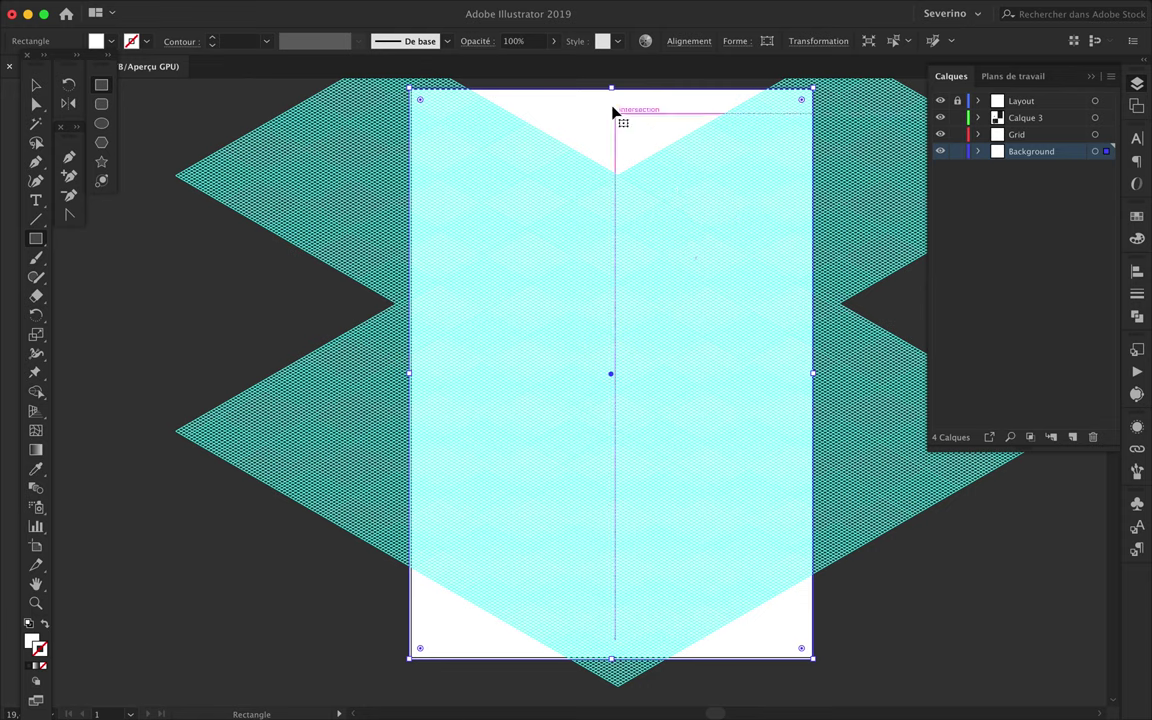
- Fill the rectangle with a gradient whose left stop is dark grey 464644
{"action": "key", "text": "F6"}
{"action": "left_click", "coordinate": [484, 8]}
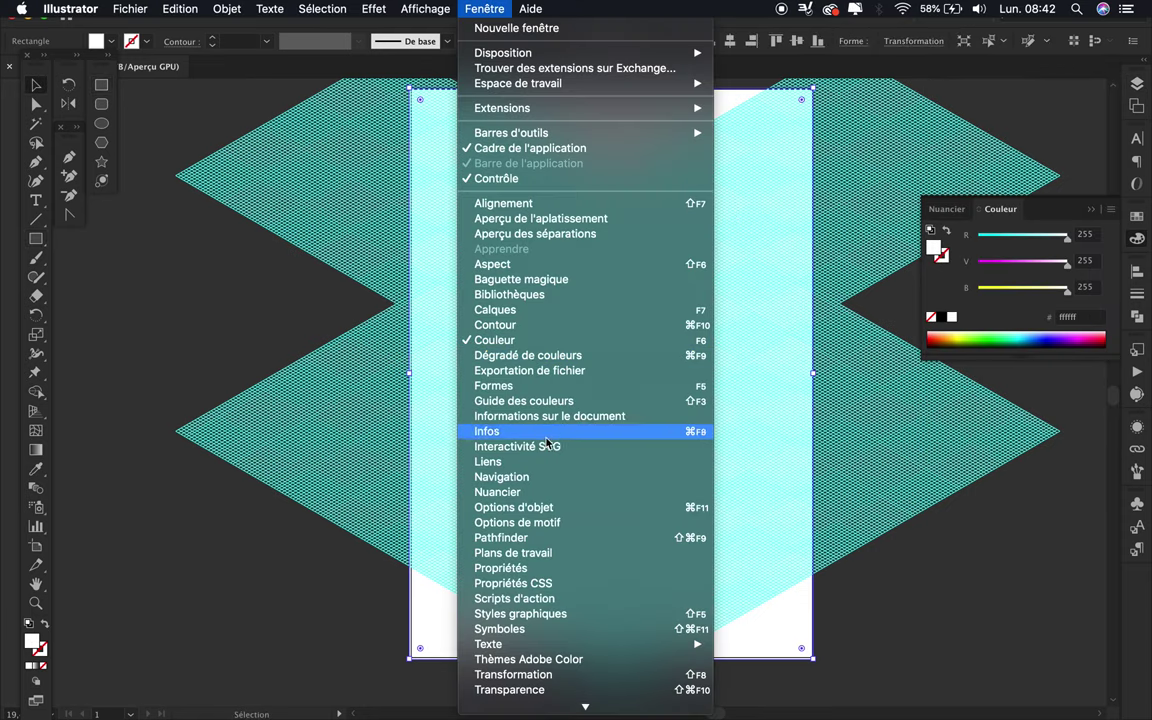
{"action": "left_click", "coordinate": [600, 355]}
{"action": "left_click", "coordinate": [770, 462]}
{"action": "left_click", "coordinate": [729, 491]}
{"action": "left_click", "coordinate": [733, 521]}
{"action": "left_click", "coordinate": [630, 496]}
- Run the gradient vertically from the artboard's top to bottom at -90°
{"action": "key", "text": "g"}
{"action": "left_click_drag", "start_coordinate": [840, 337], "coordinate": [1061, 386]}
{"action": "left_click_drag", "start_coordinate": [611, 373], "coordinate": [611, 700]}
{"action": "left_click_drag", "start_coordinate": [611, 91], "coordinate": [611, 497]}
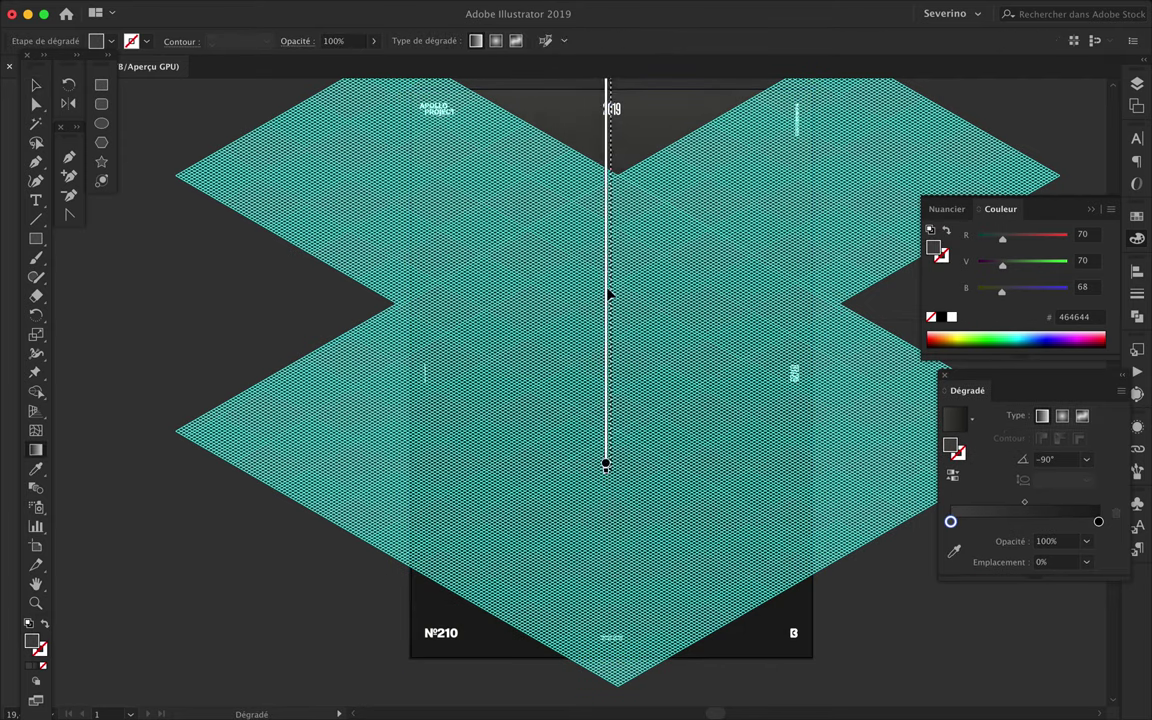
{"action": "scroll", "coordinate": [617, 677], "scroll_direction": "up", "scroll_amount": 2}
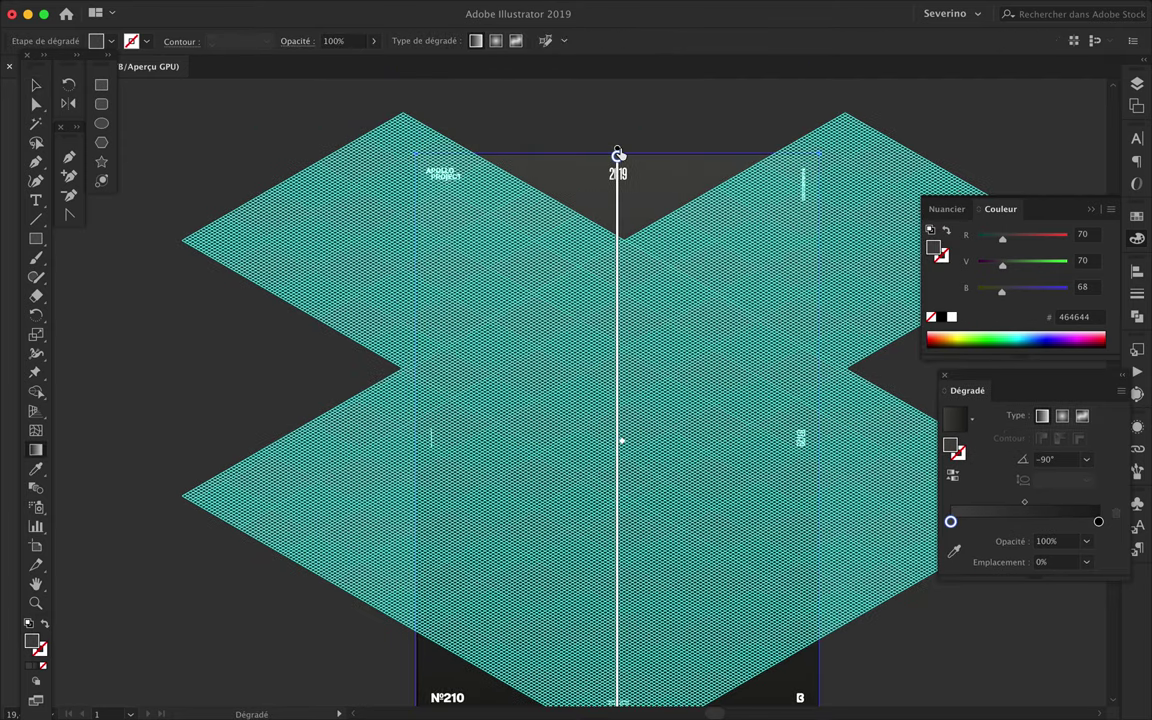
{"action": "scroll", "coordinate": [617, 677], "scroll_direction": "down", "scroll_amount": 3}
{"action": "scroll", "coordinate": [616, 641], "scroll_direction": "up", "scroll_amount": 2}
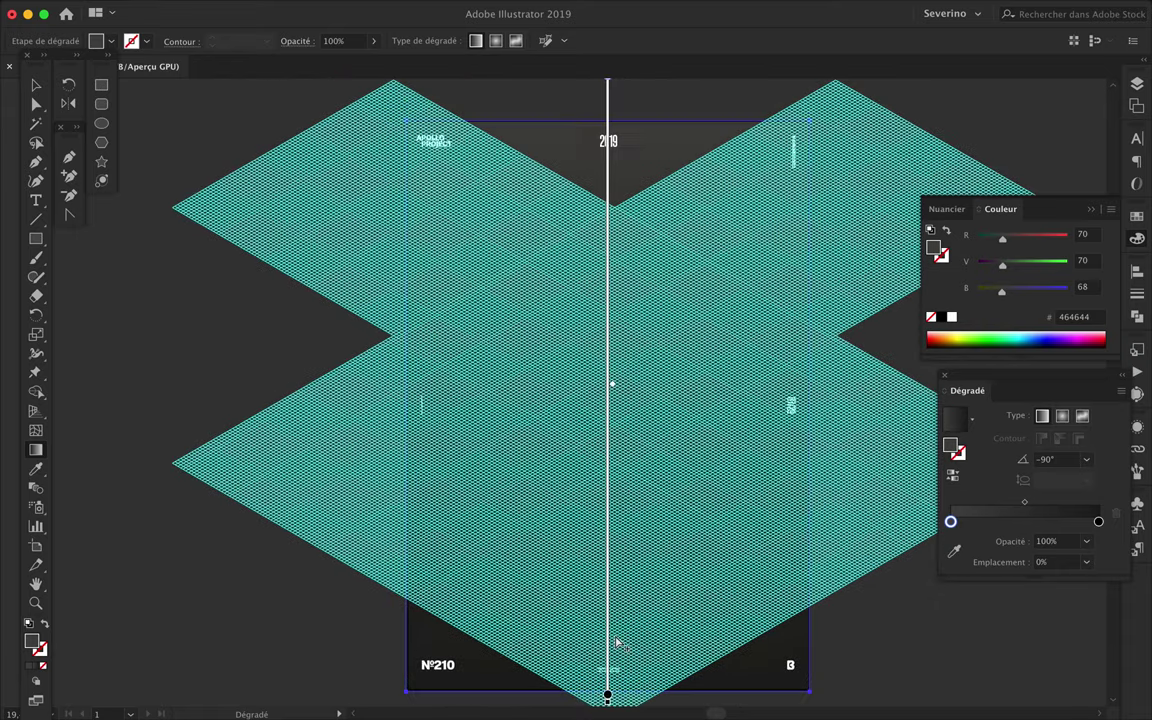
{"action": "key", "text": "v"}
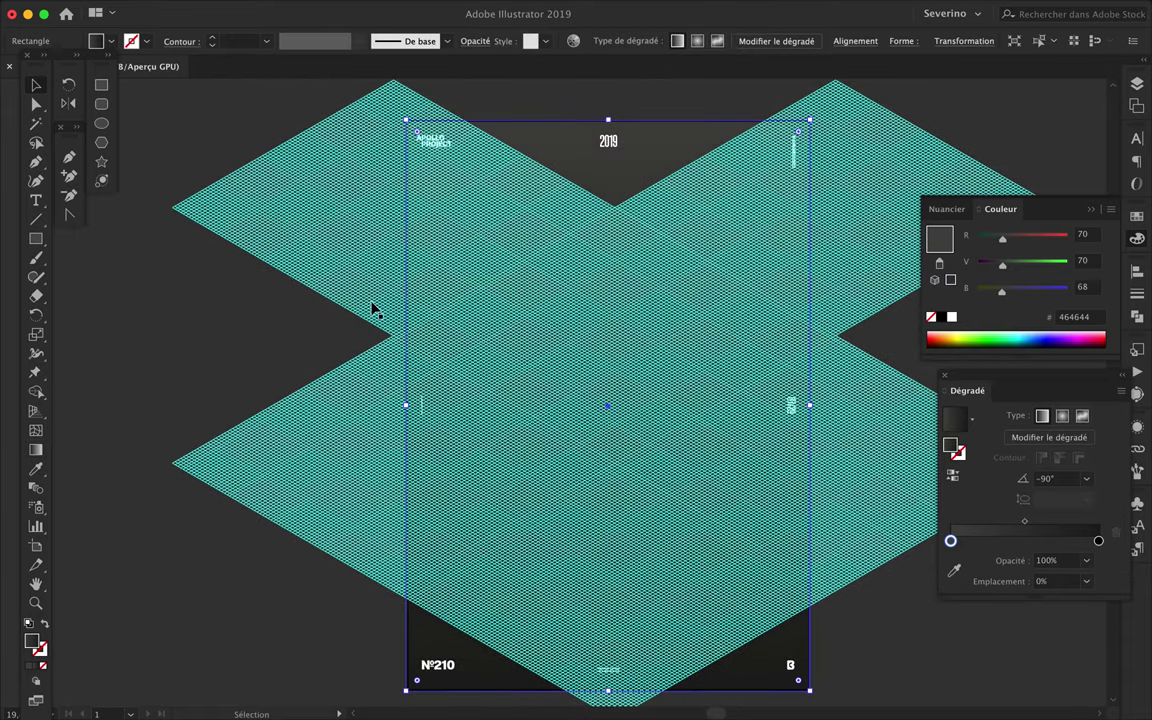
- Draw a tall narrow rectangle on the poster's left side
{"action": "scroll", "coordinate": [748, 378], "scroll_direction": "up", "scroll_amount": 5}
{"action": "scroll", "coordinate": [700, 390], "scroll_direction": "down", "scroll_amount": 5}
{"action": "key", "text": "p"}
{"action": "scroll", "coordinate": [383, 373], "scroll_direction": "up", "scroll_amount": 5}
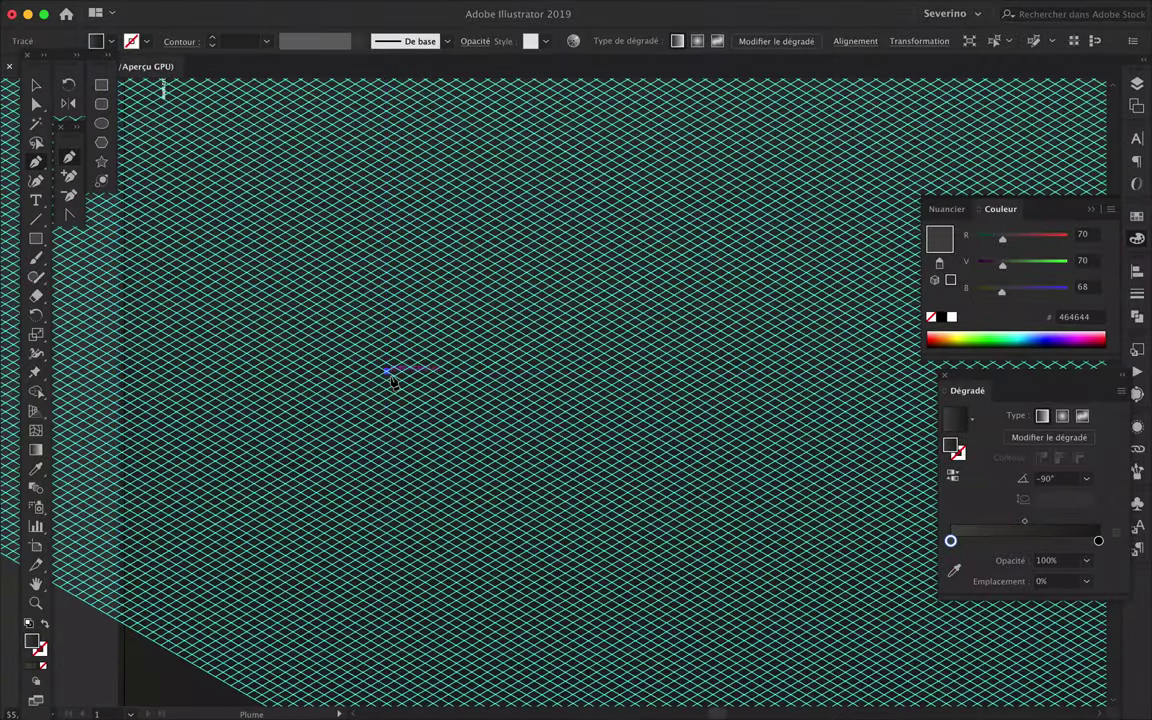
{"action": "key", "text": "Escape"}
{"action": "left_click_drag", "start_coordinate": [355, 100], "coordinate": [415, 540]}
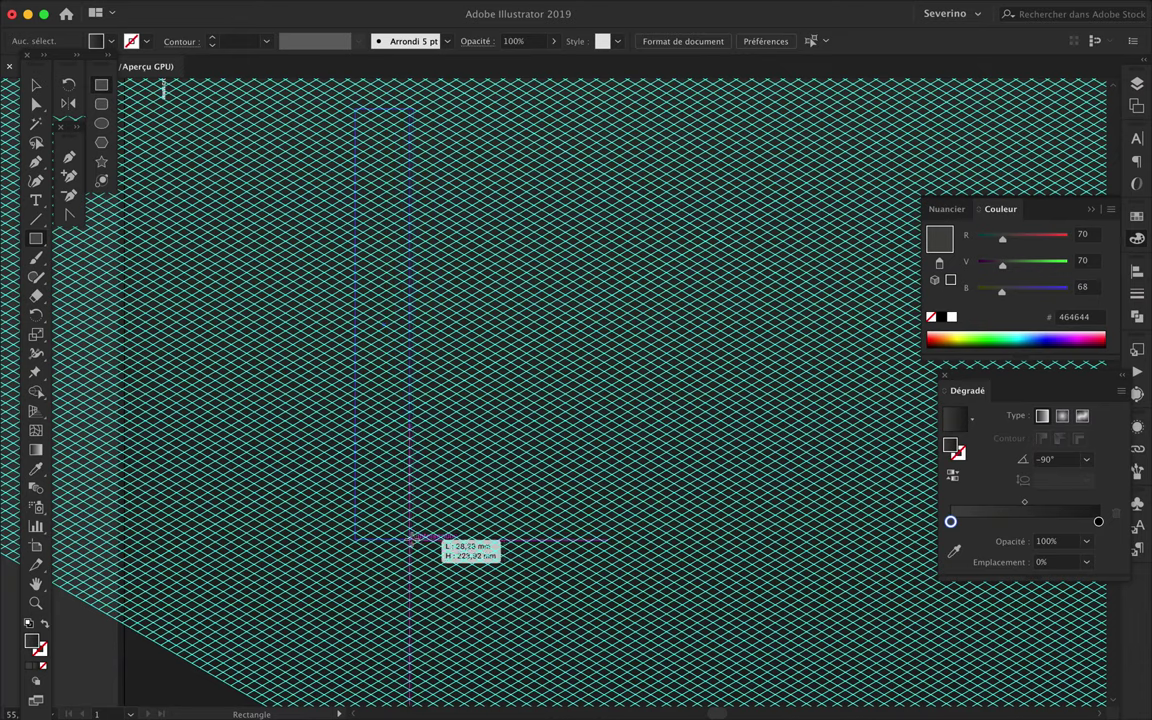
{"action": "left_click_drag", "start_coordinate": [410, 540], "coordinate": [410, 540]}
{"action": "key", "text": "a"}
{"action": "left_click", "coordinate": [410, 290]}
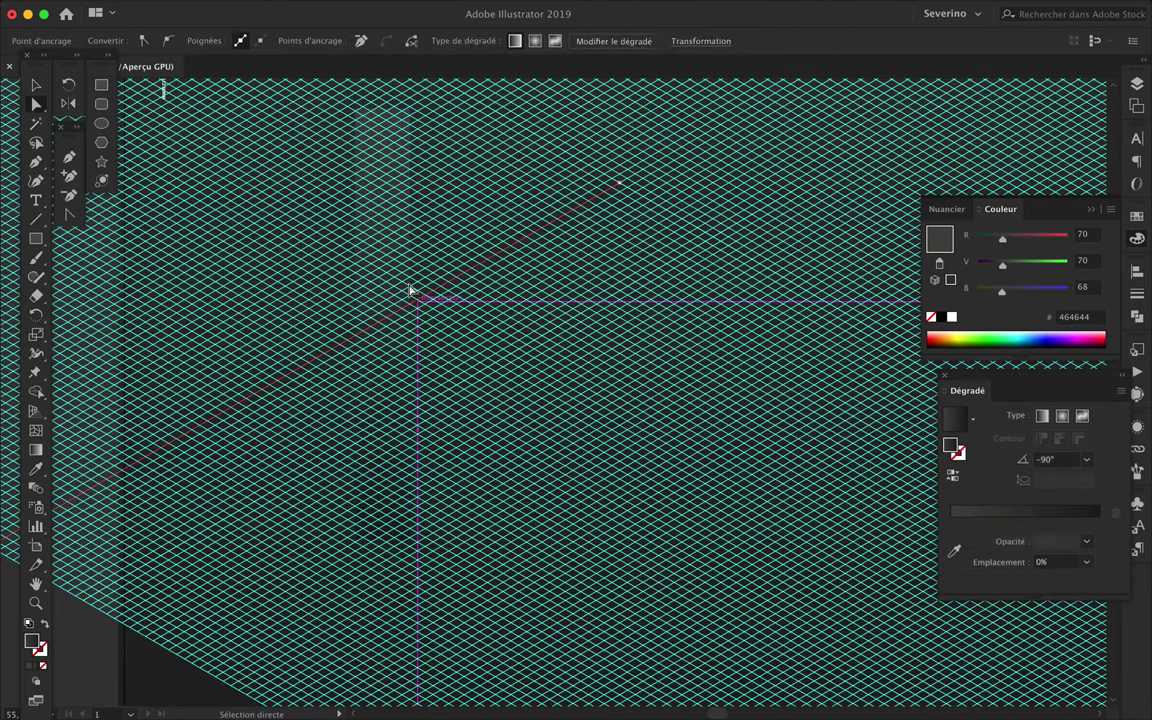
- Lock the Grid layer, move it above Calque 3, and skew the rectangle's right side
{"action": "left_click", "coordinate": [1137, 83]}
{"action": "left_click", "coordinate": [957, 134]}
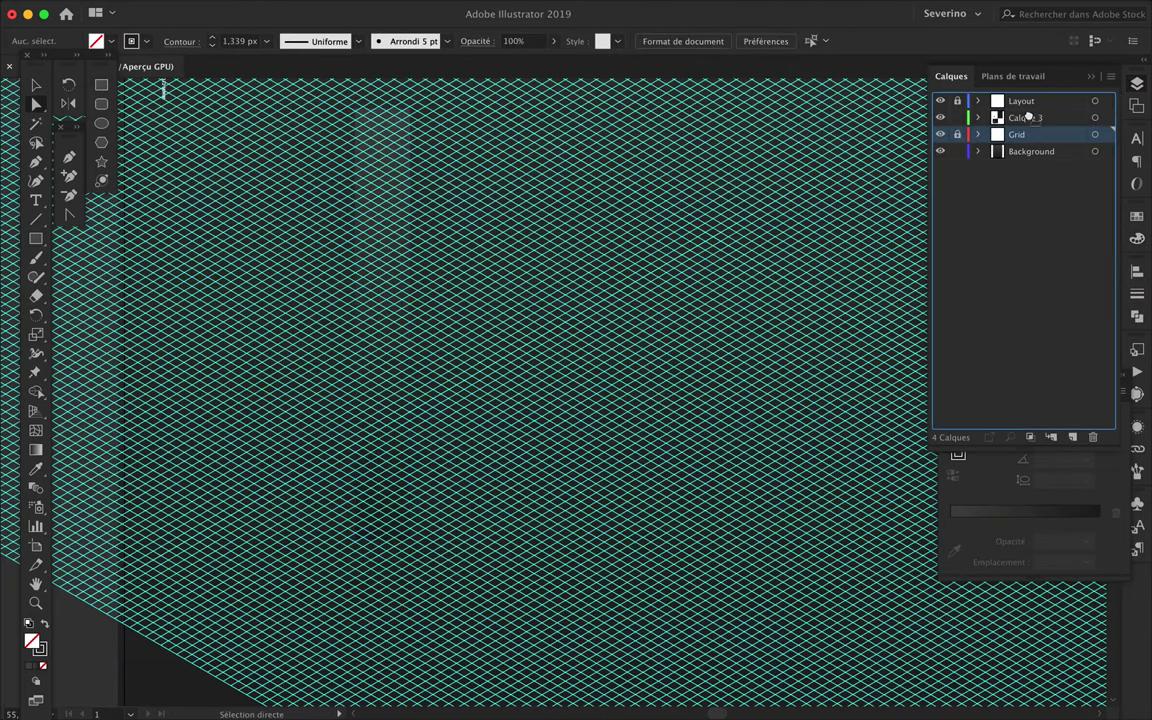
{"action": "left_click", "coordinate": [979, 134]}
{"action": "left_click_drag", "start_coordinate": [1016, 134], "coordinate": [1016, 113]}
{"action": "left_click_drag", "start_coordinate": [391, 270], "coordinate": [449, 325]}
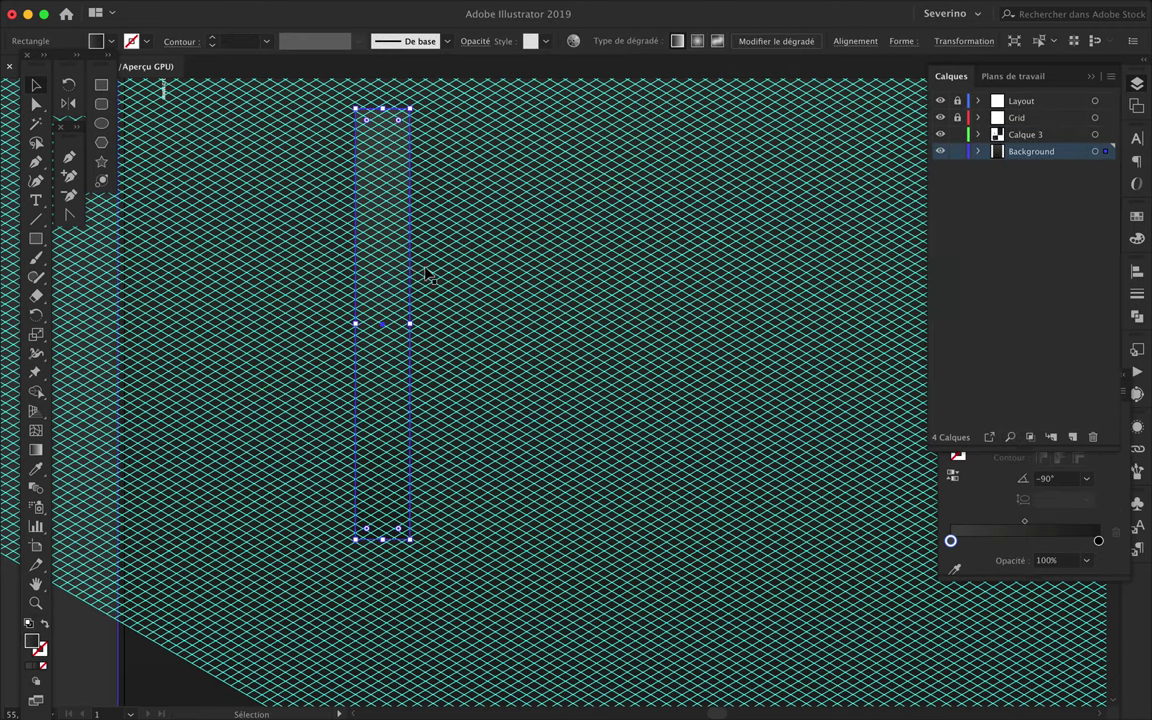
{"action": "key", "text": "ctrl+z"}
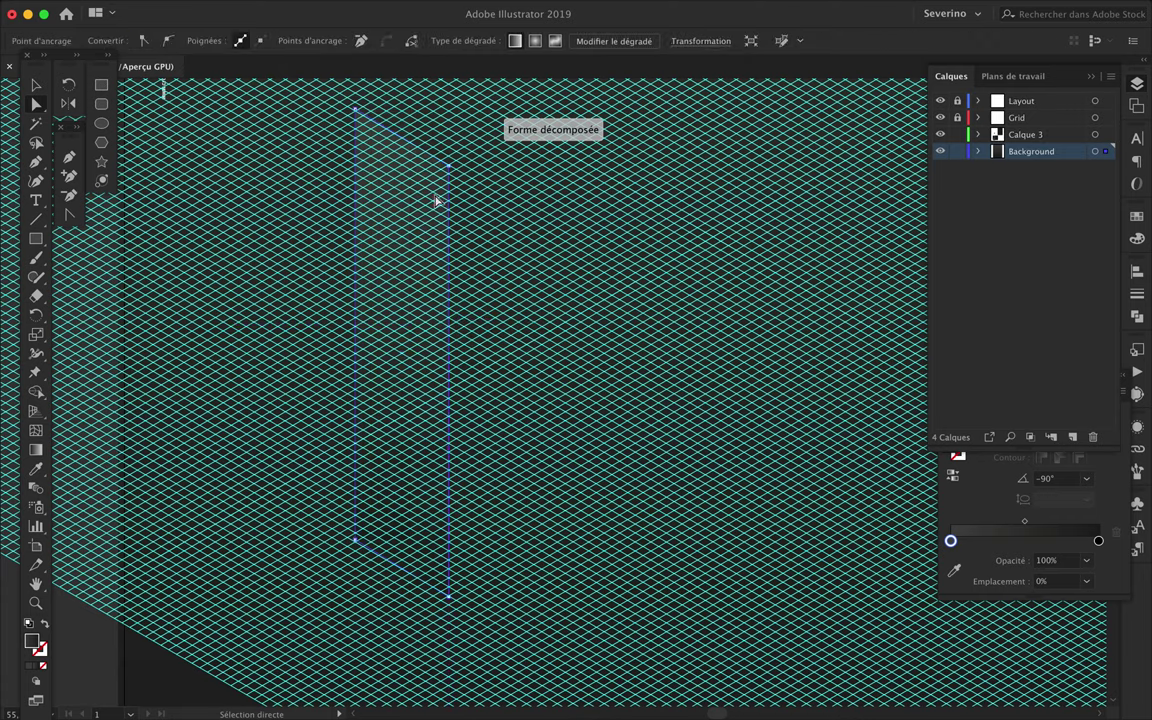
- Make the panel a white ffffff outline with a 10 px stroke weight
{"action": "double_click", "coordinate": [43, 651]}
{"action": "type", "text": "ffffff"}
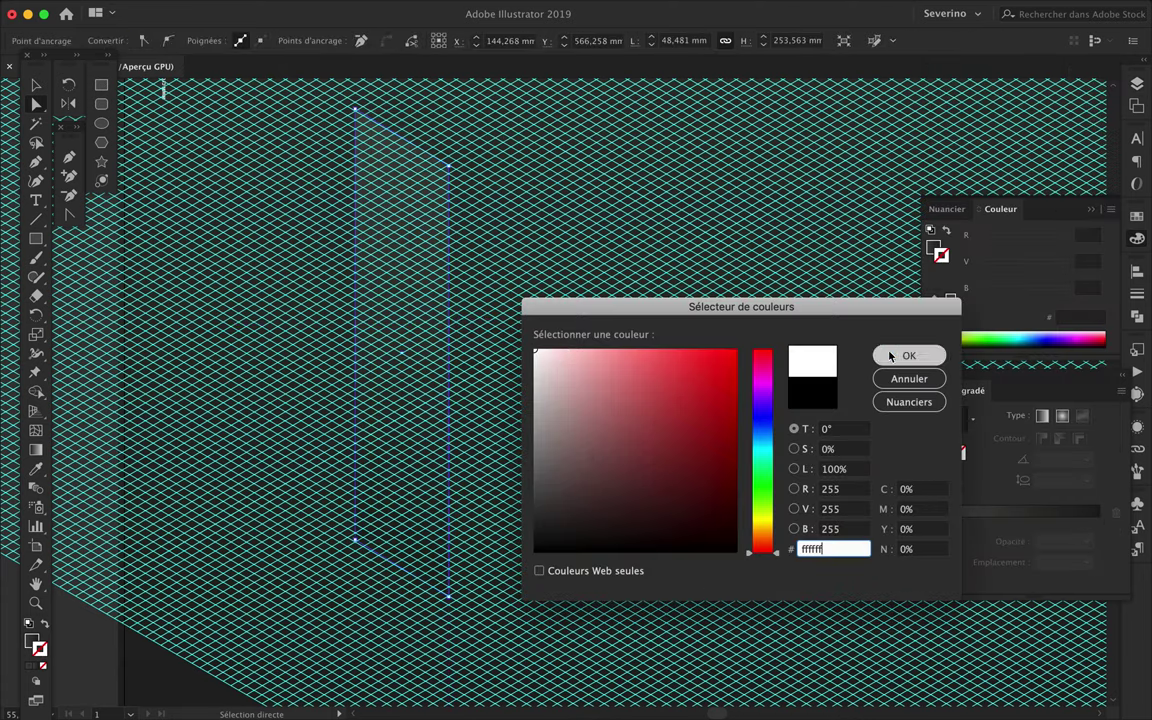
{"action": "key", "text": "Return"}
{"action": "left_click", "coordinate": [1137, 293]}
{"action": "type", "text": "3"}
{"action": "key", "text": "Return"}
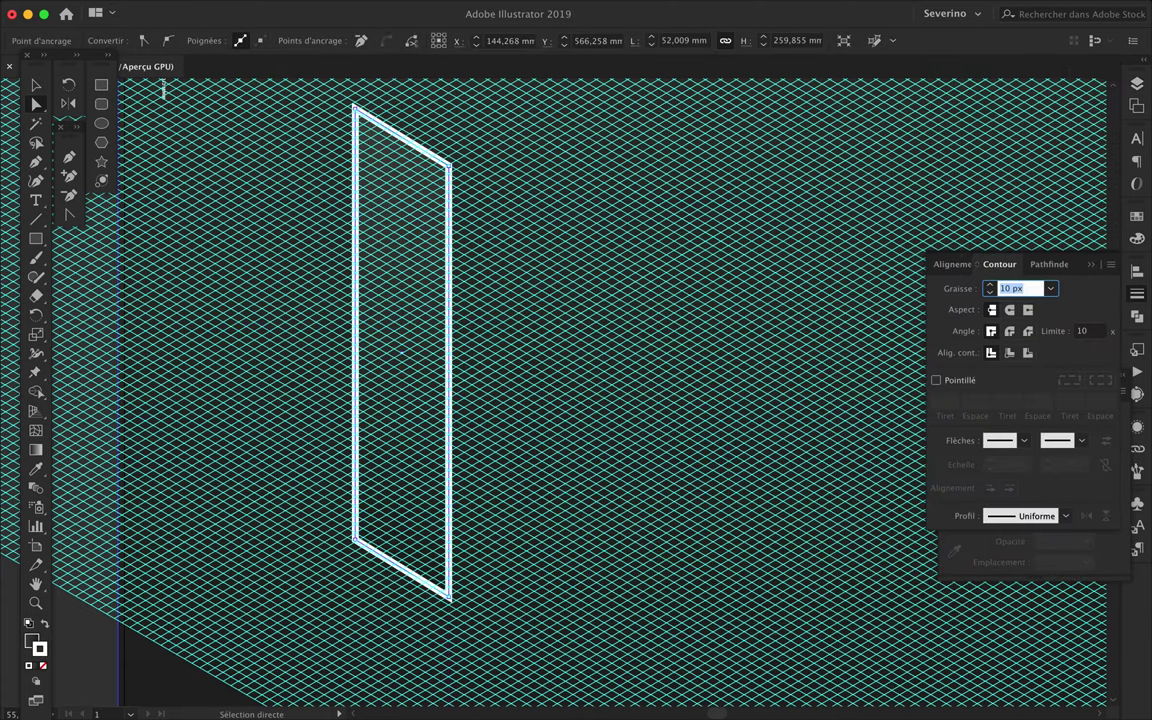
{"action": "left_click", "coordinate": [509, 316]}
{"action": "scroll", "coordinate": [509, 318], "scroll_direction": "down", "scroll_amount": 5}
{"action": "left_click", "coordinate": [1137, 83]}
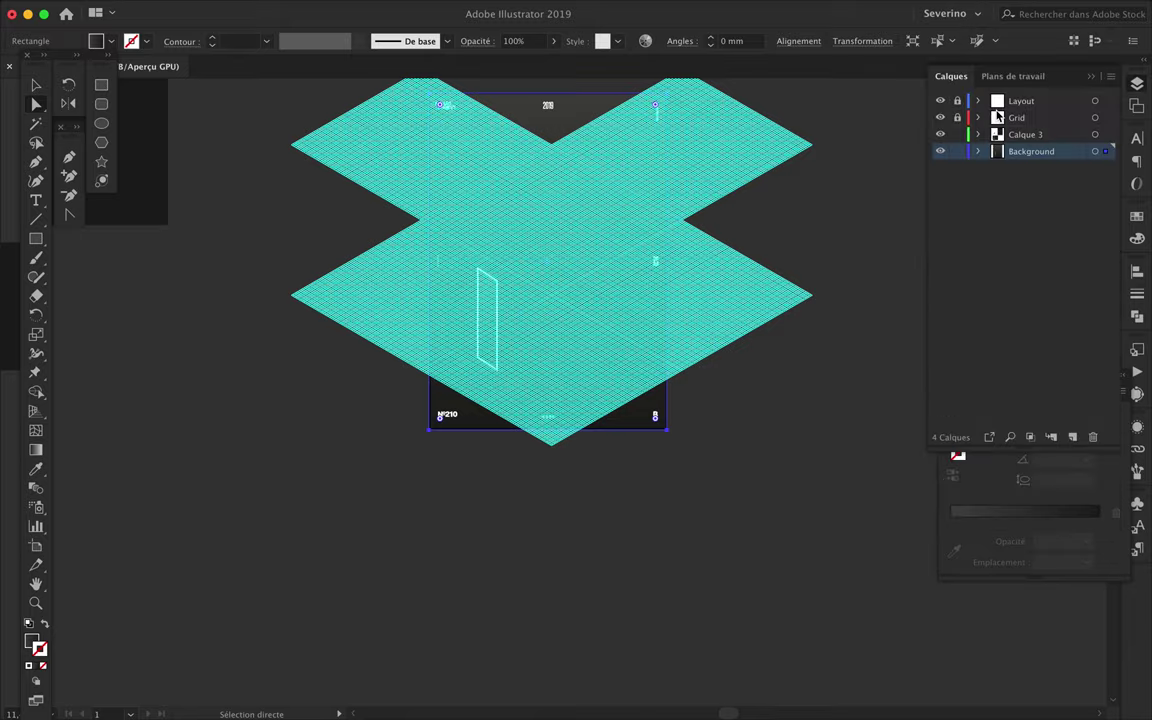
- Move the white panel to layer Calque 5 and stretch its top corners upward
{"action": "left_click", "coordinate": [940, 117]}
{"action": "scroll", "coordinate": [465, 350], "scroll_direction": "up", "scroll_amount": 3}
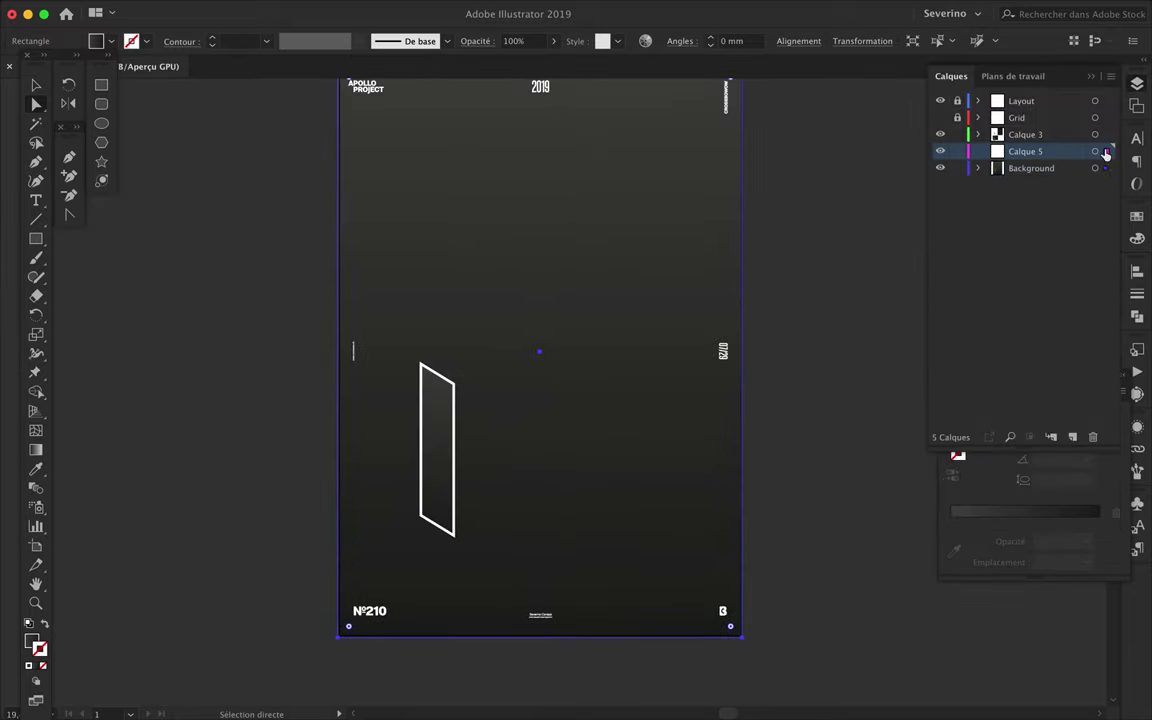
{"action": "left_click", "coordinate": [446, 486]}
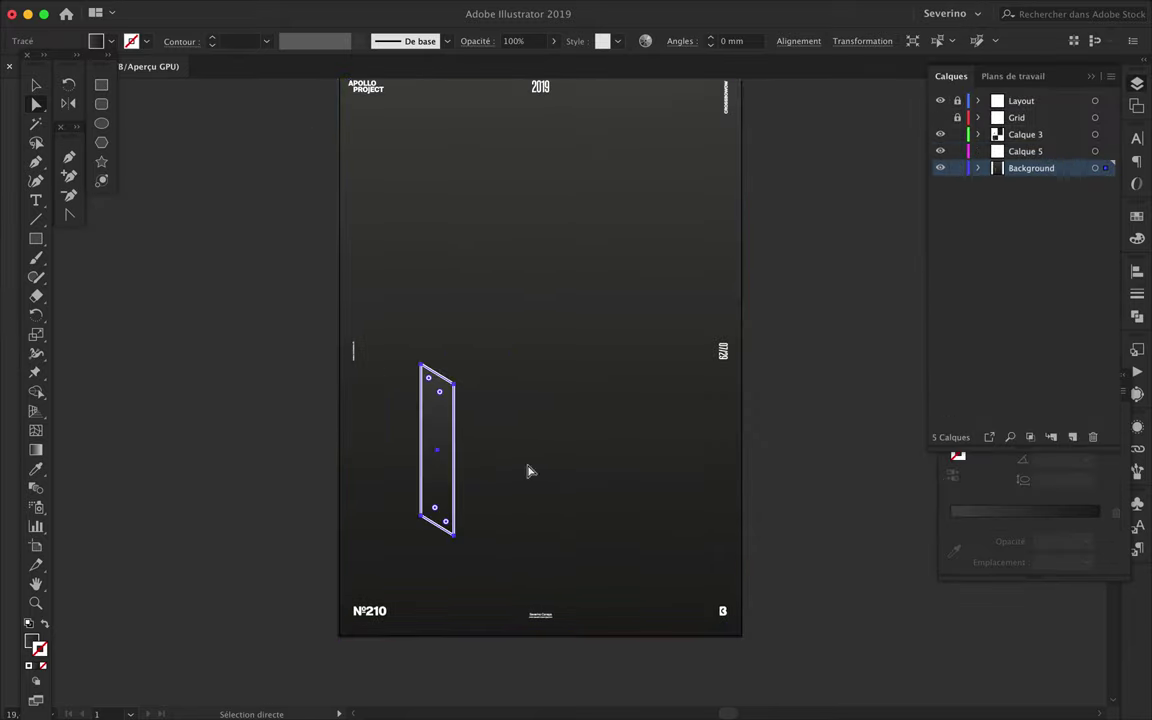
{"action": "left_click_drag", "start_coordinate": [1106, 168], "coordinate": [1106, 151]}
{"action": "left_click", "coordinate": [420, 364]}
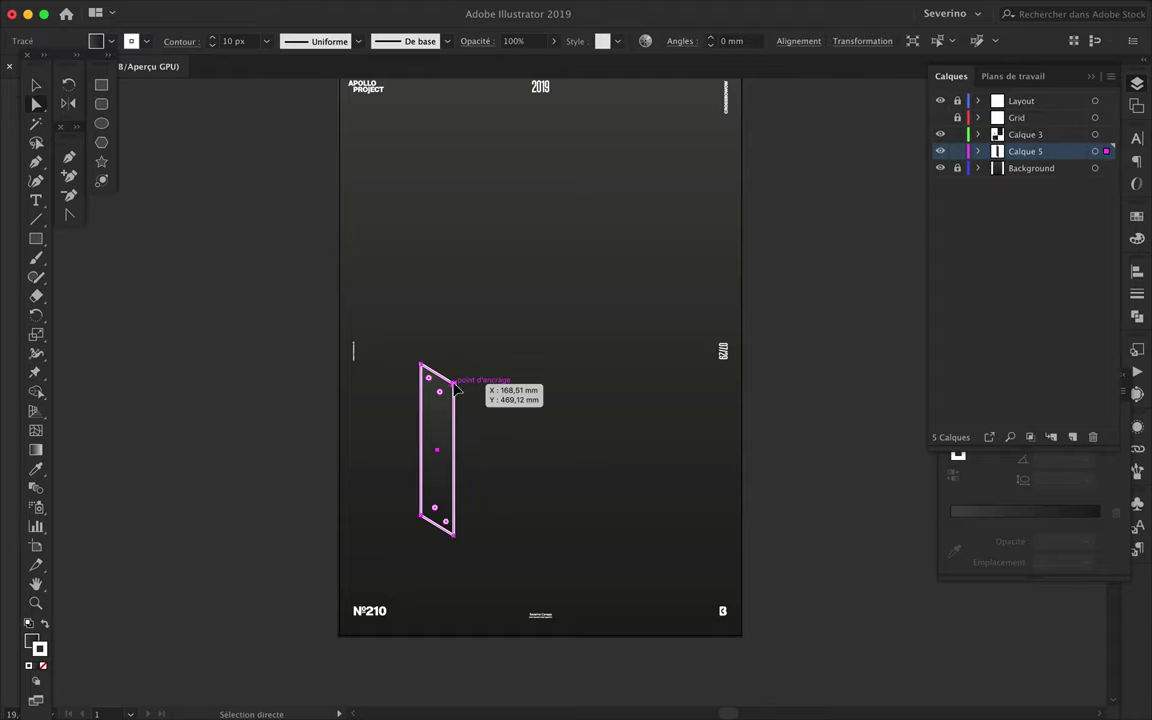
{"action": "left_click_drag", "start_coordinate": [456, 390], "coordinate": [455, 238]}
{"action": "left_click_drag", "start_coordinate": [456, 537], "coordinate": [487, 557]}
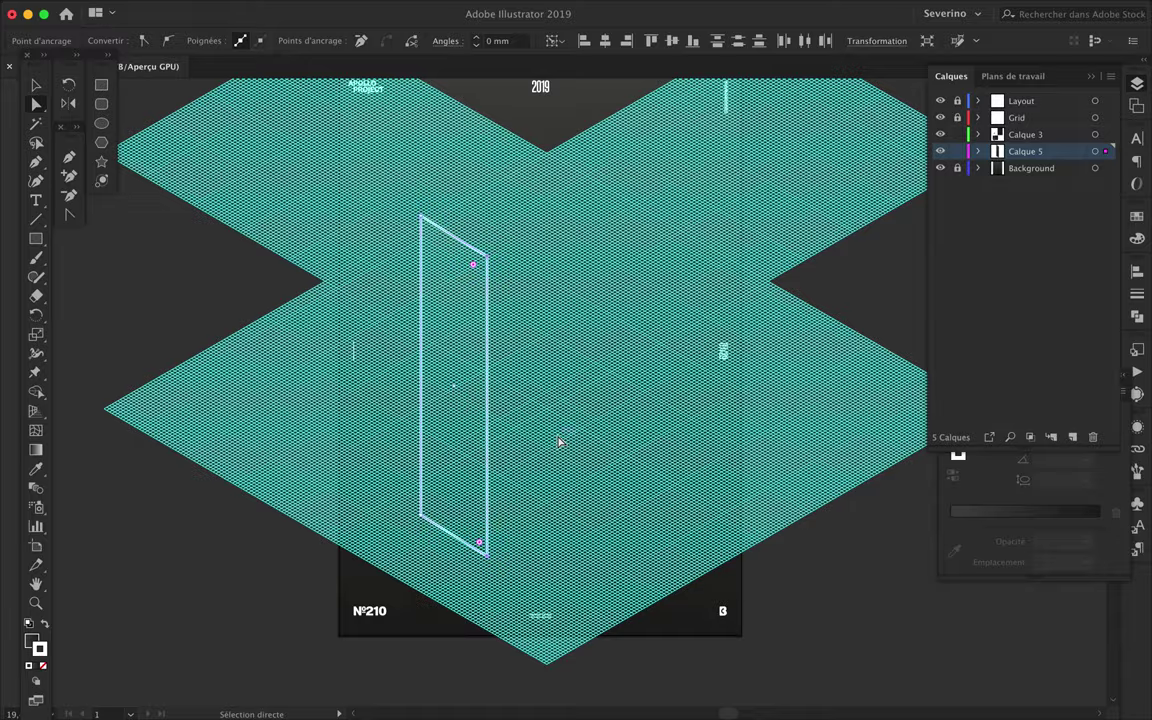
- Snap the panel's bottom-right and top-left corners onto isometric grid intersections
{"action": "scroll", "coordinate": [556, 442], "scroll_direction": "up", "scroll_amount": 5}
{"action": "scroll", "coordinate": [558, 442], "scroll_direction": "down", "scroll_amount": 5}
{"action": "scroll", "coordinate": [558, 442], "scroll_direction": "left", "scroll_amount": 2}
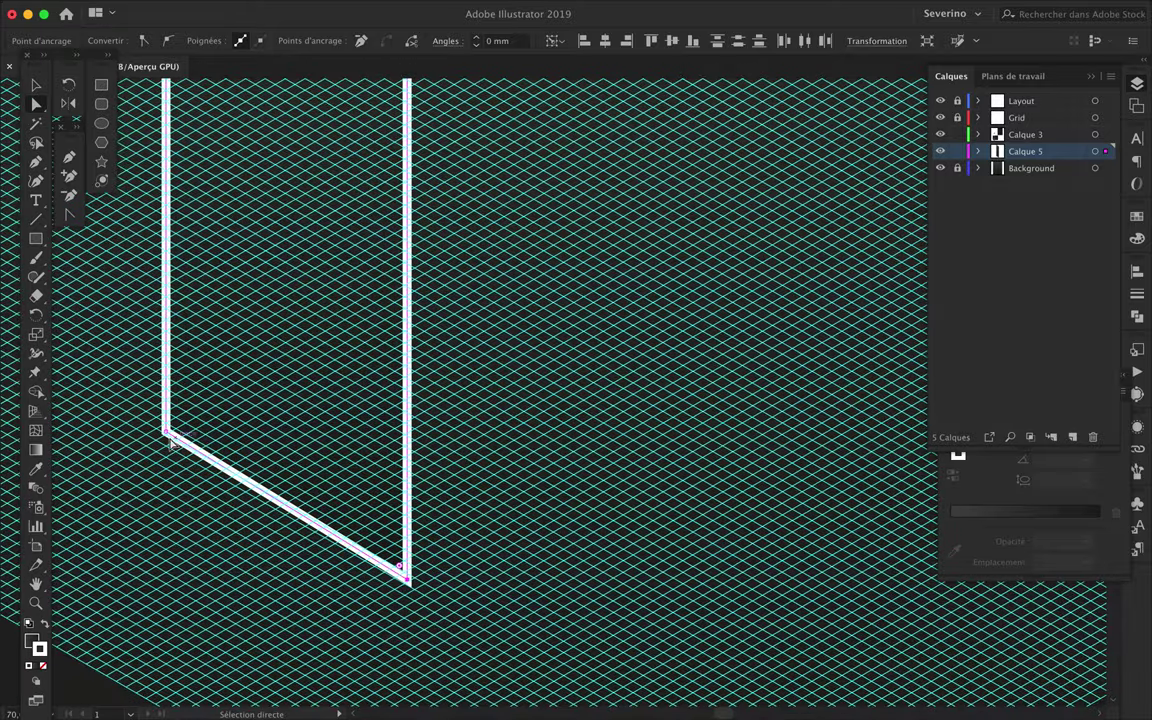
{"action": "left_click", "coordinate": [167, 434]}
{"action": "scroll", "coordinate": [168, 436], "scroll_direction": "up", "scroll_amount": 5}
{"action": "scroll", "coordinate": [500, 450], "scroll_direction": "down", "scroll_amount": 5}
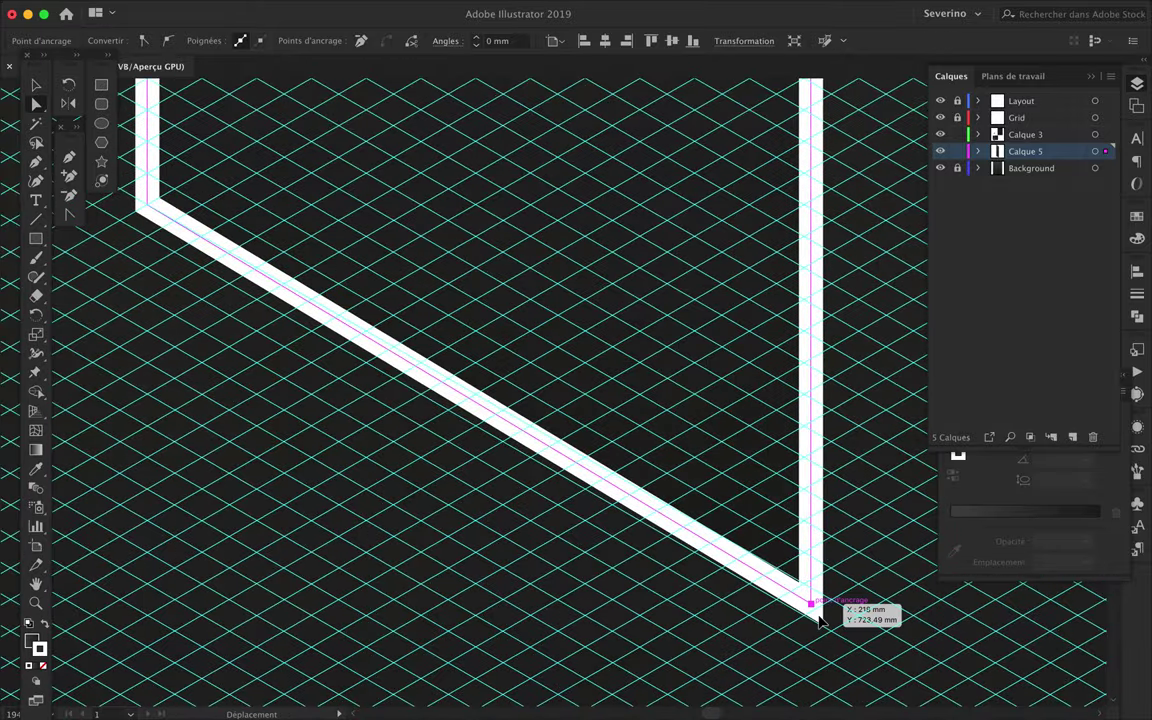
{"action": "scroll", "coordinate": [830, 635], "scroll_direction": "up", "scroll_amount": 10}
{"action": "scroll", "coordinate": [830, 630], "scroll_direction": "up", "scroll_amount": 5}
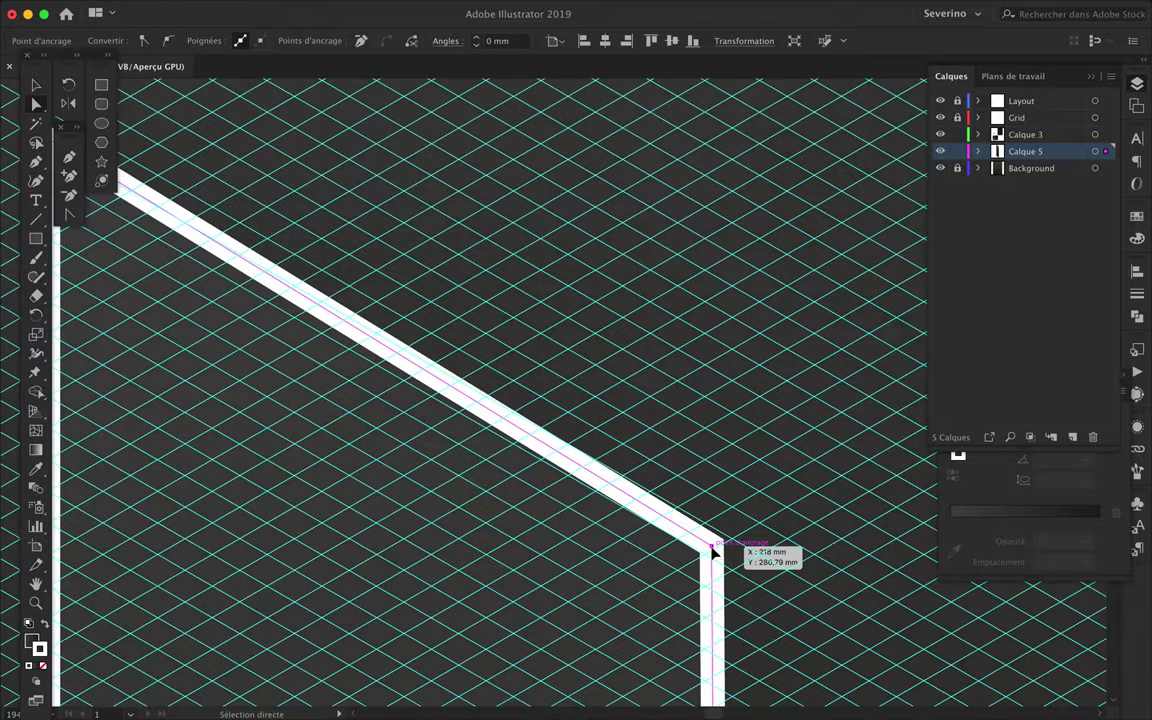
{"action": "scroll", "coordinate": [405, 288], "scroll_direction": "up", "scroll_amount": 4}
{"action": "scroll", "coordinate": [405, 288], "scroll_direction": "left", "scroll_amount": 10}
{"action": "left_click_drag", "start_coordinate": [388, 262], "coordinate": [388, 267]}
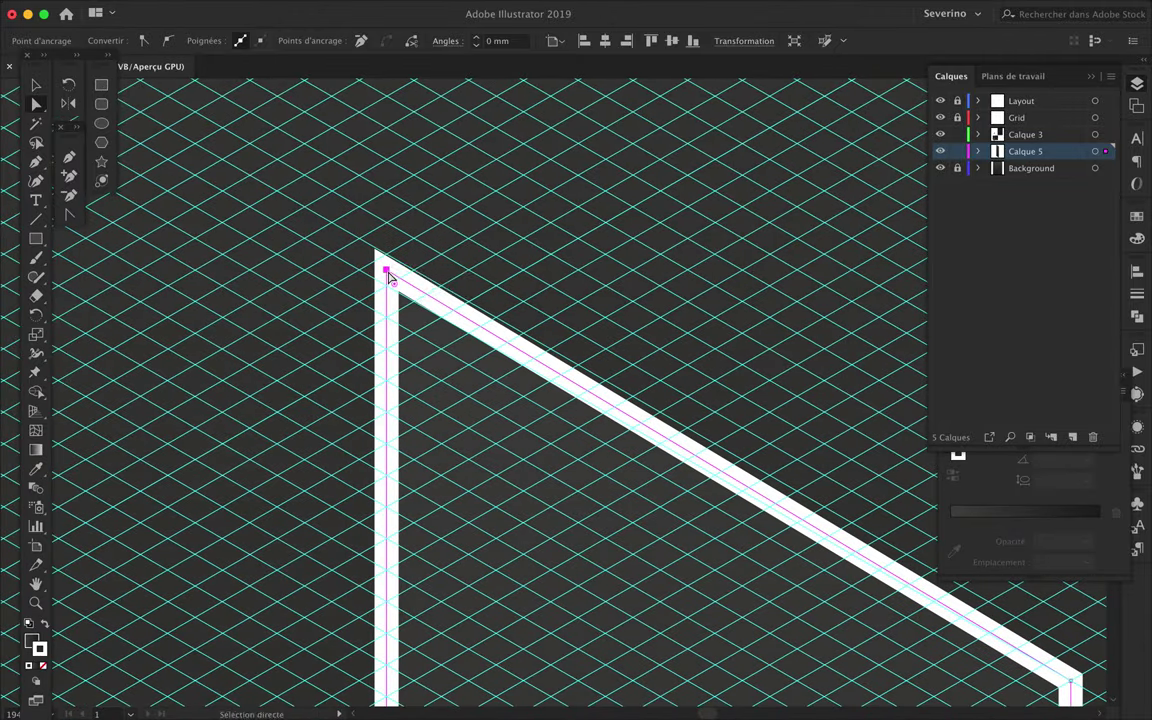
- Zoom out to view the whole artboard with the reshaped panel
{"action": "scroll", "coordinate": [678, 390], "scroll_direction": "right", "scroll_amount": 5}
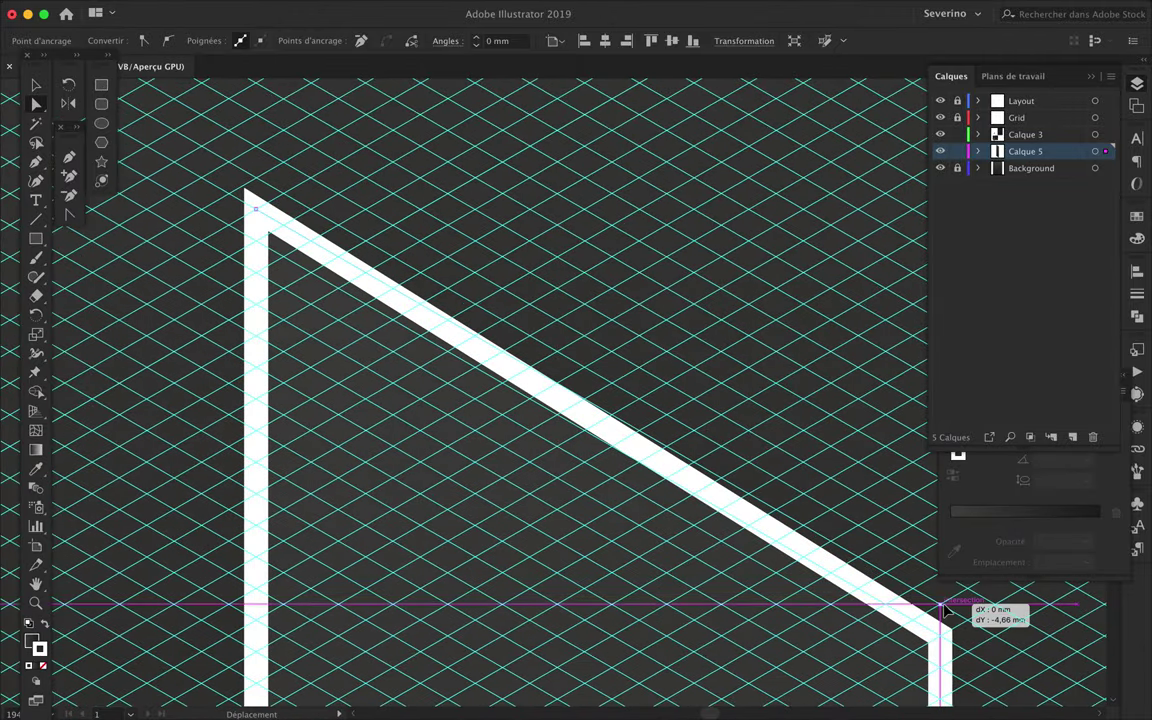
{"action": "scroll", "coordinate": [946, 612], "scroll_direction": "down", "scroll_amount": 15}
{"action": "scroll", "coordinate": [946, 612], "scroll_direction": "down", "scroll_amount": 5}
{"action": "scroll", "coordinate": [950, 695], "scroll_direction": "down", "scroll_amount": 5}
{"action": "scroll", "coordinate": [950, 695], "scroll_direction": "right", "scroll_amount": 3}
{"action": "scroll", "coordinate": [806, 620], "scroll_direction": "down", "scroll_amount": 2}
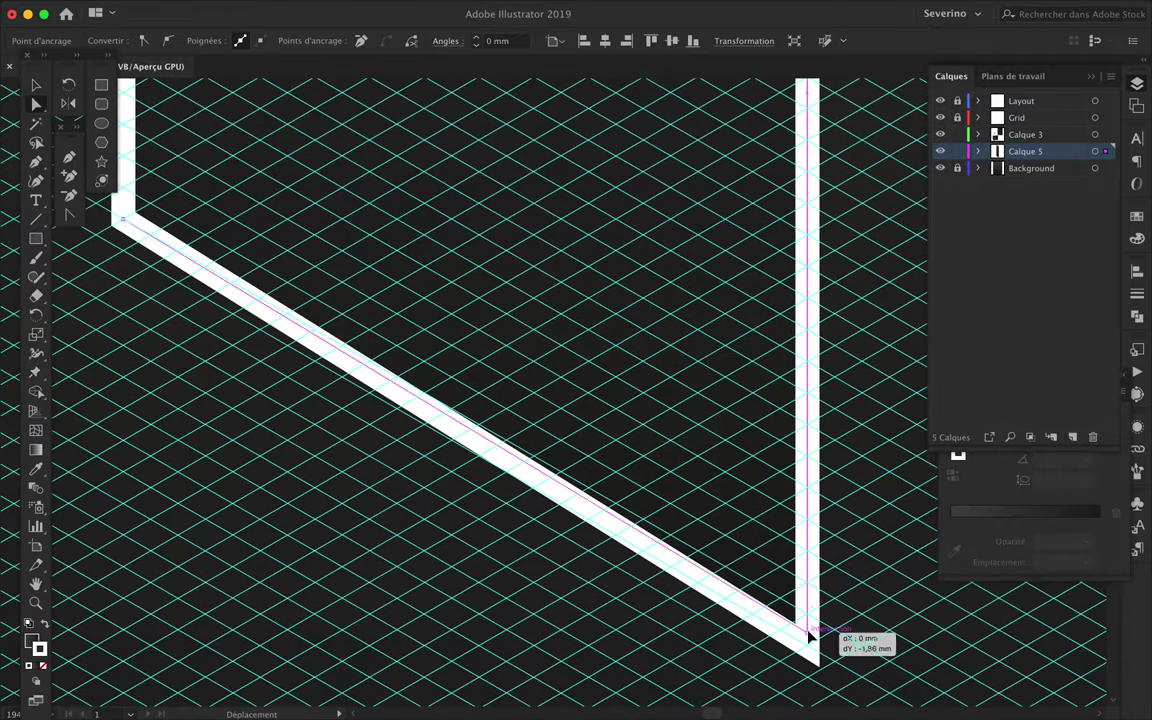
{"action": "key", "text": "ctrl+0"}
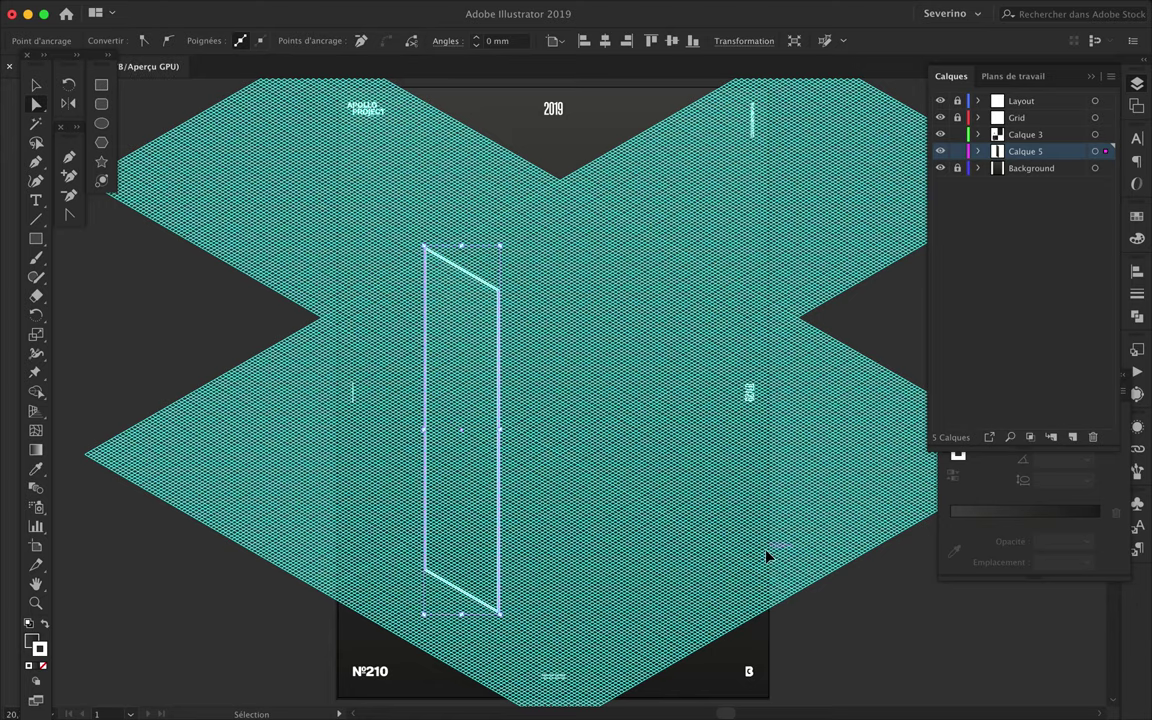
{"action": "key", "text": "a"}
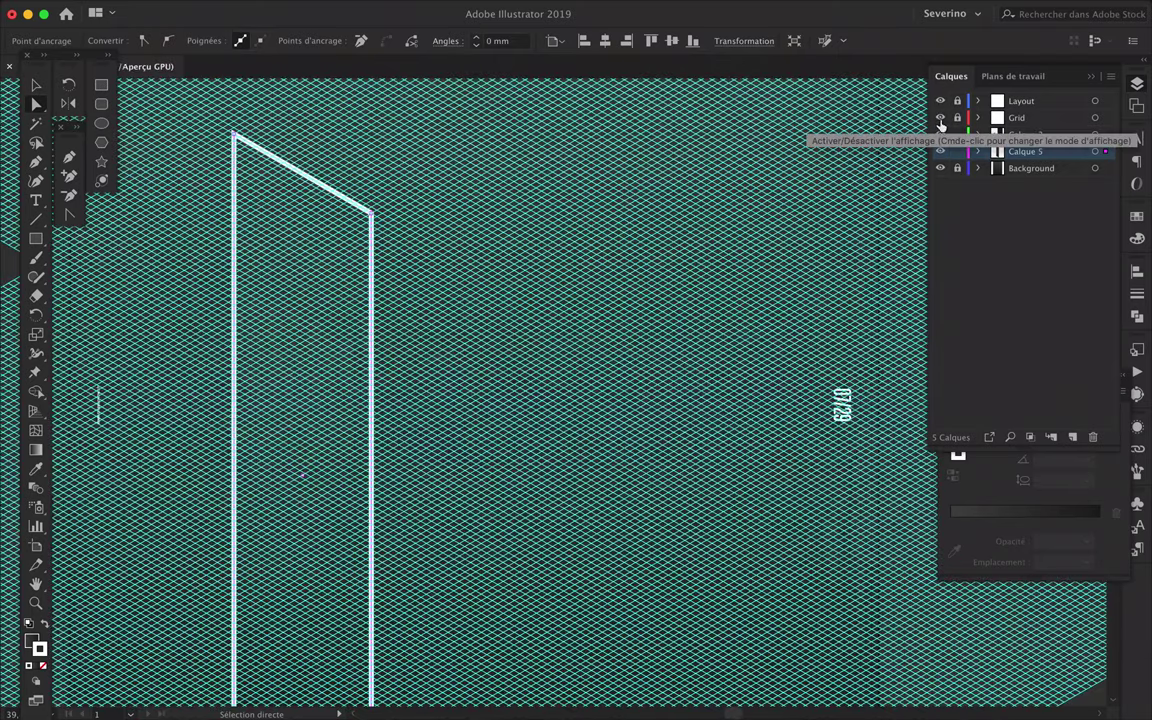
- Duplicate the panel just to its right, then undo that copy
{"action": "left_click", "coordinate": [940, 117]}
{"action": "key", "text": "v"}
{"action": "left_click", "coordinate": [530, 344]}
{"action": "left_click_drag", "start_coordinate": [465, 360], "coordinate": [505, 360]}
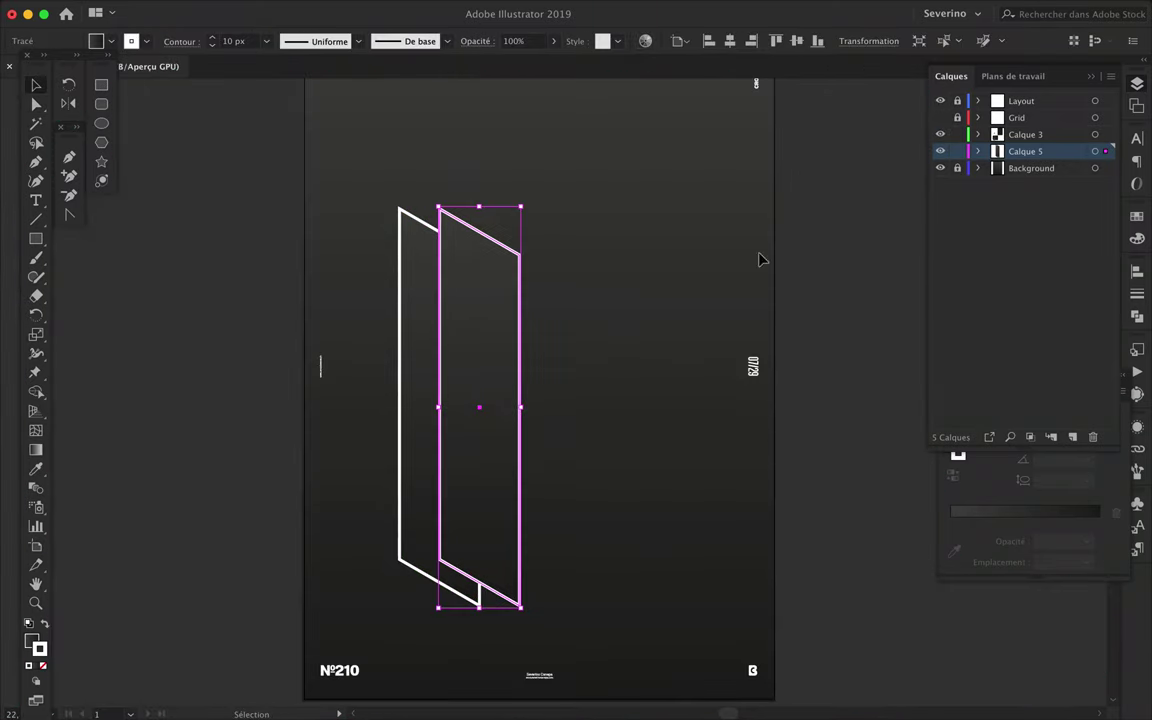
{"action": "key", "text": "v"}
{"action": "left_click", "coordinate": [510, 388]}
{"action": "scroll", "coordinate": [510, 390], "scroll_direction": "down", "scroll_amount": 2}
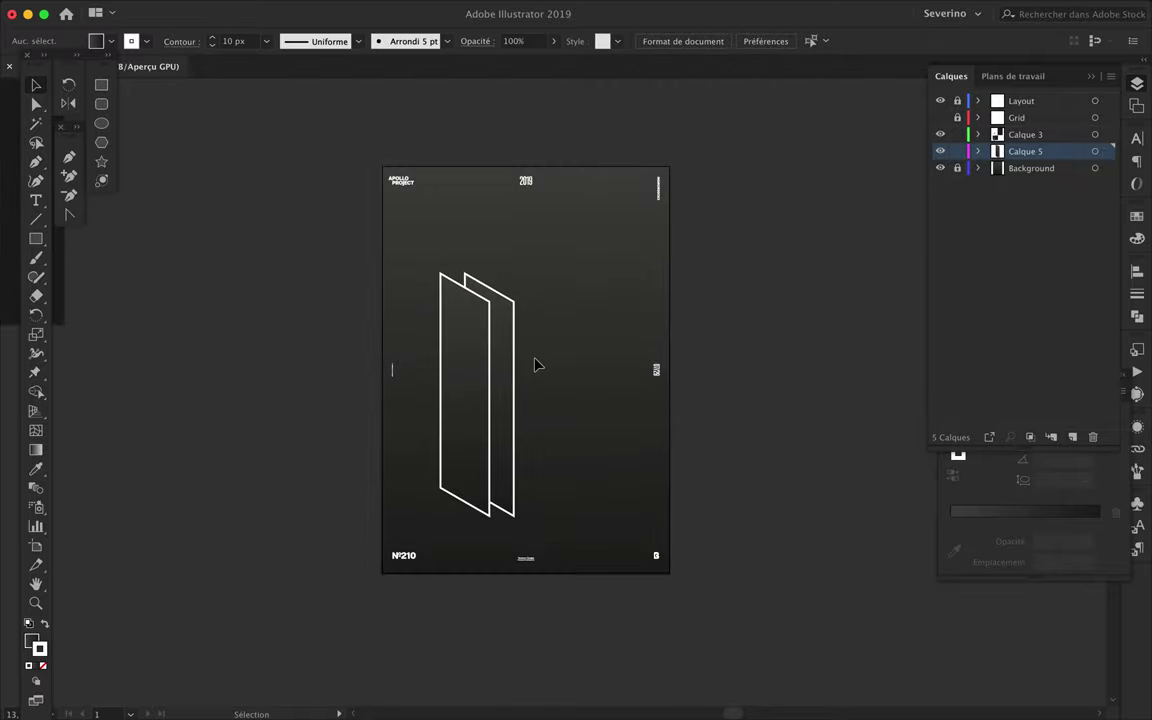
{"action": "key", "text": "ctrl+z"}
{"action": "scroll", "coordinate": [513, 320], "scroll_direction": "up", "scroll_amount": 3}
- Raise the panel's top-right corner, duplicate it slightly right, and hide the grid
{"action": "key", "text": "a"}
{"action": "left_click_drag", "start_coordinate": [455, 416], "coordinate": [451, 172]}
{"action": "scroll", "coordinate": [460, 186], "scroll_direction": "up", "scroll_amount": 2}
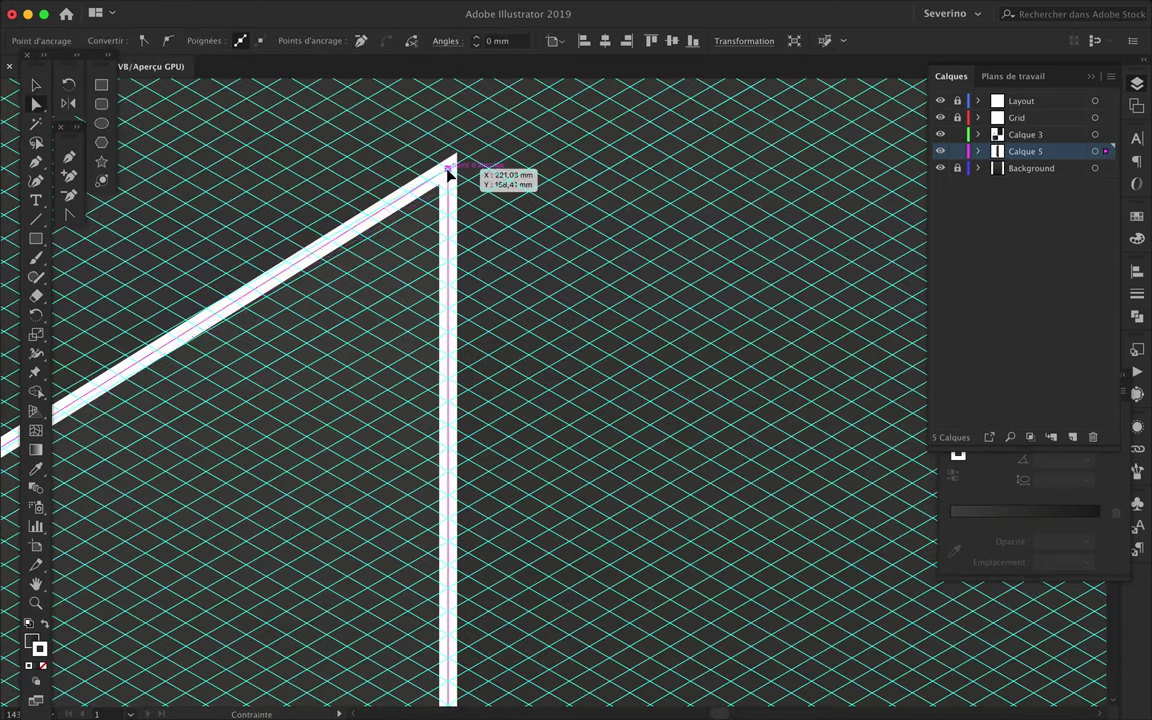
{"action": "scroll", "coordinate": [449, 195], "scroll_direction": "down", "scroll_amount": 2}
{"action": "scroll", "coordinate": [449, 200], "scroll_direction": "down", "scroll_amount": 2}
{"action": "scroll", "coordinate": [447, 193], "scroll_direction": "down", "scroll_amount": 3}
{"action": "key", "text": "v"}
{"action": "left_click_drag", "start_coordinate": [583, 243], "coordinate": [617, 248]}
{"action": "left_click", "coordinate": [940, 117]}
{"action": "left_click", "coordinate": [756, 239]}
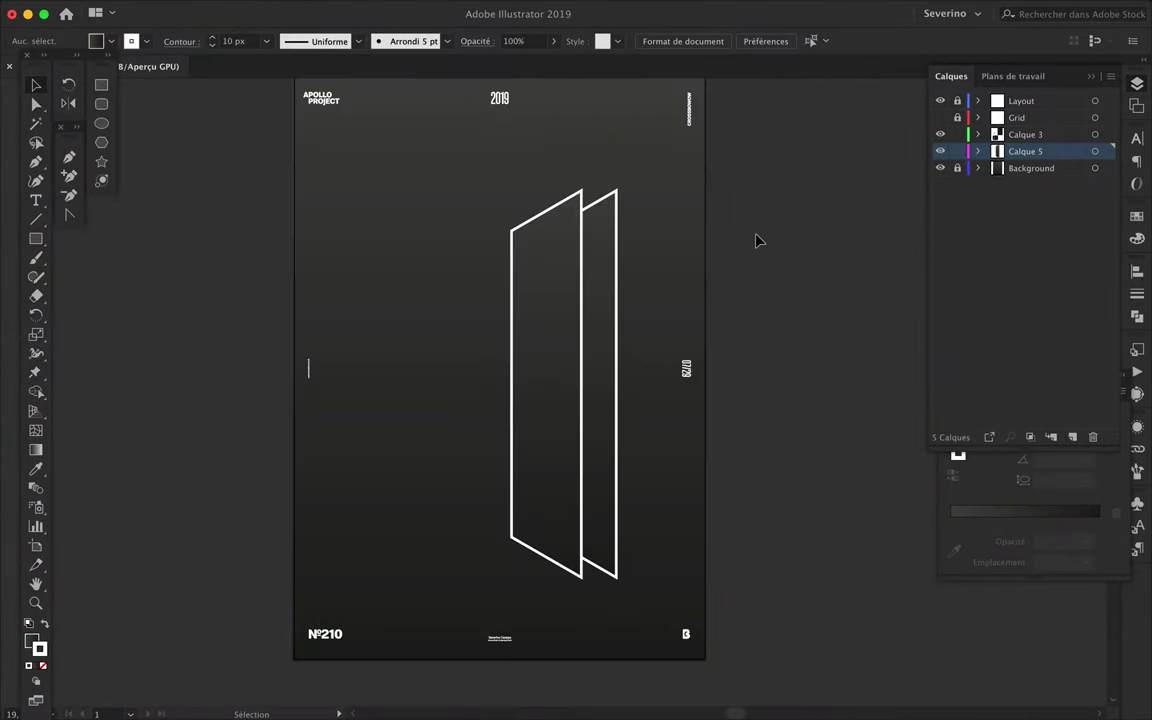
- Scale the front panel down around its centre, then undo the change
{"action": "left_click", "coordinate": [540, 280]}
{"action": "left_click_drag", "start_coordinate": [511, 189], "coordinate": [518, 231]}
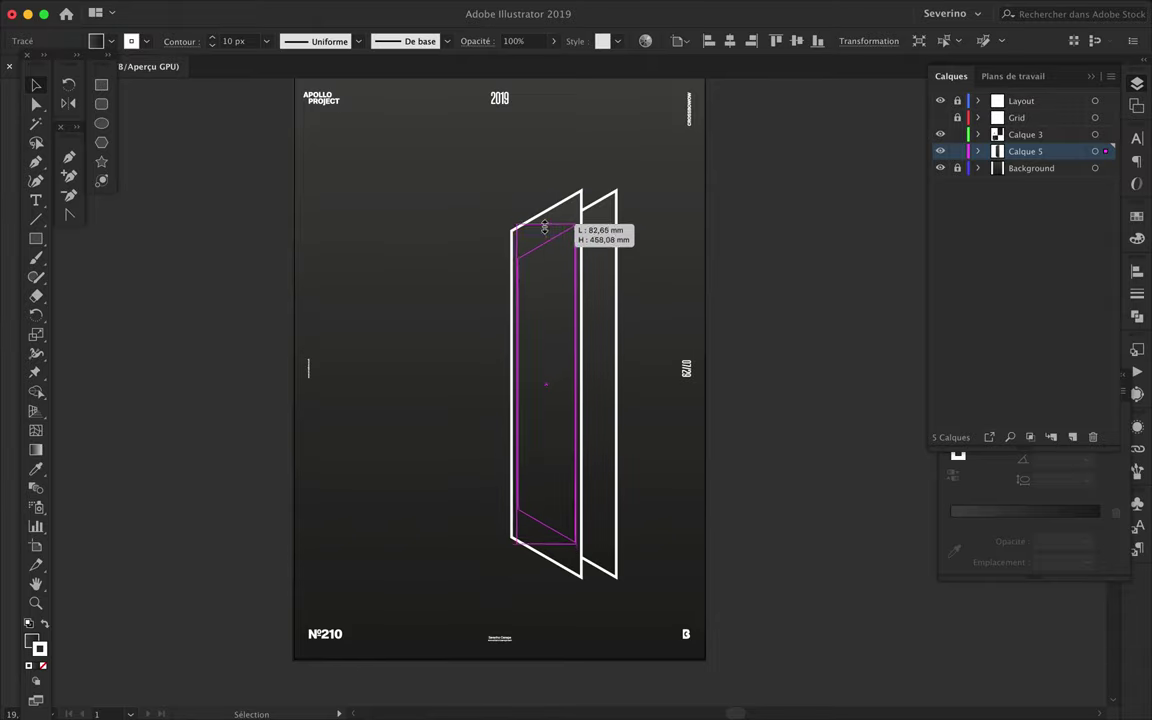
{"action": "left_click", "coordinate": [812, 271]}
{"action": "key", "text": "ctrl+z"}
{"action": "scroll", "coordinate": [628, 236], "scroll_direction": "up", "scroll_amount": 2}
{"action": "scroll", "coordinate": [628, 236], "scroll_direction": "up", "scroll_amount": 2}
- Draw a rectangle across the right panel and drag its corners into a slanted bar
{"action": "key", "text": "m"}
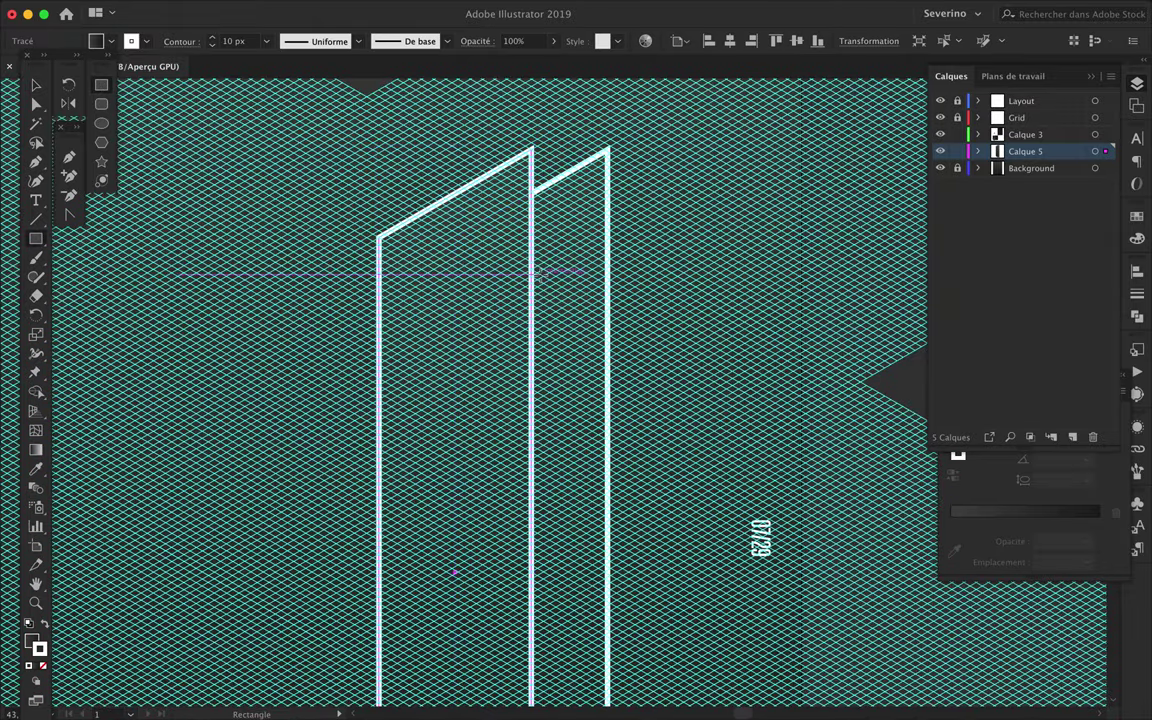
{"action": "scroll", "coordinate": [536, 255], "scroll_direction": "up", "scroll_amount": 2}
{"action": "left_click_drag", "start_coordinate": [537, 223], "coordinate": [874, 316]}
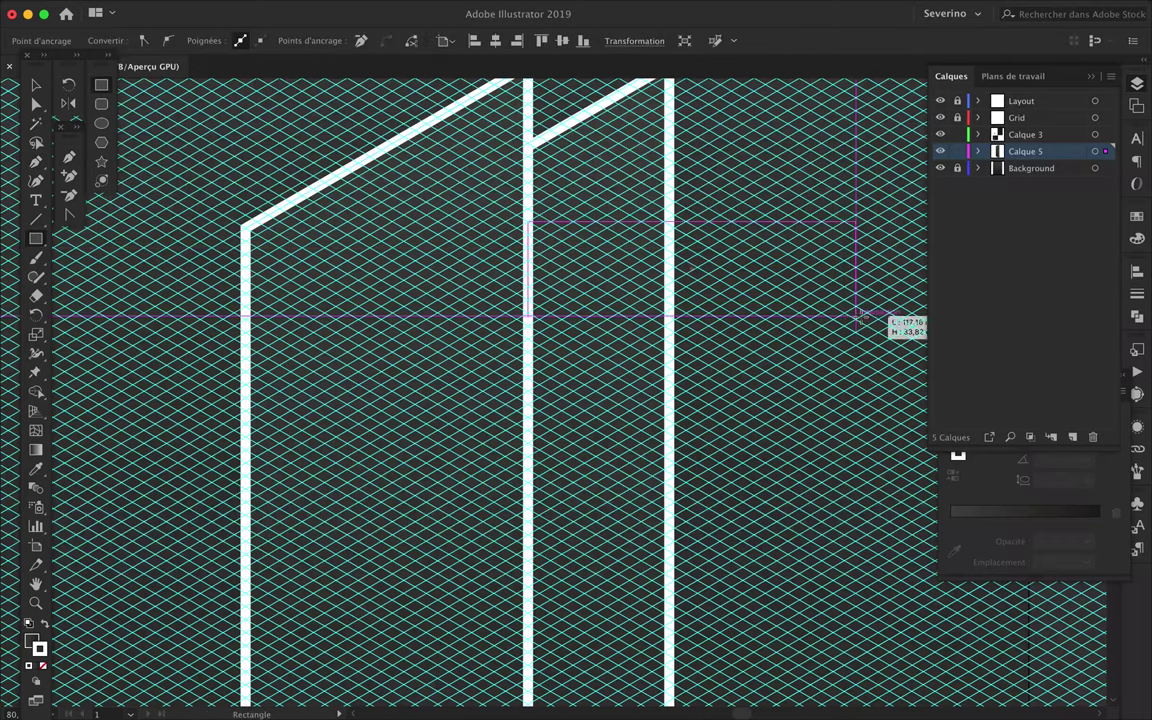
{"action": "scroll", "coordinate": [870, 318], "scroll_direction": "down", "scroll_amount": 2}
{"action": "scroll", "coordinate": [866, 320], "scroll_direction": "down", "scroll_amount": 2}
{"action": "mouse_move", "coordinate": [751, 323]}
{"action": "left_mouse_down"}
{"action": "mouse_move", "coordinate": [849, 237]}
{"action": "mouse_move", "coordinate": [700, 294]}
{"action": "left_mouse_up"}
{"action": "scroll", "coordinate": [849, 237], "scroll_direction": "up", "scroll_amount": 2}
{"action": "left_click_drag", "start_coordinate": [291, 519], "coordinate": [290, 540]}
{"action": "scroll", "coordinate": [290, 540], "scroll_direction": "up", "scroll_amount": 3}
{"action": "scroll", "coordinate": [280, 545], "scroll_direction": "down", "scroll_amount": 2}
{"action": "scroll", "coordinate": [270, 548], "scroll_direction": "down", "scroll_amount": 2}
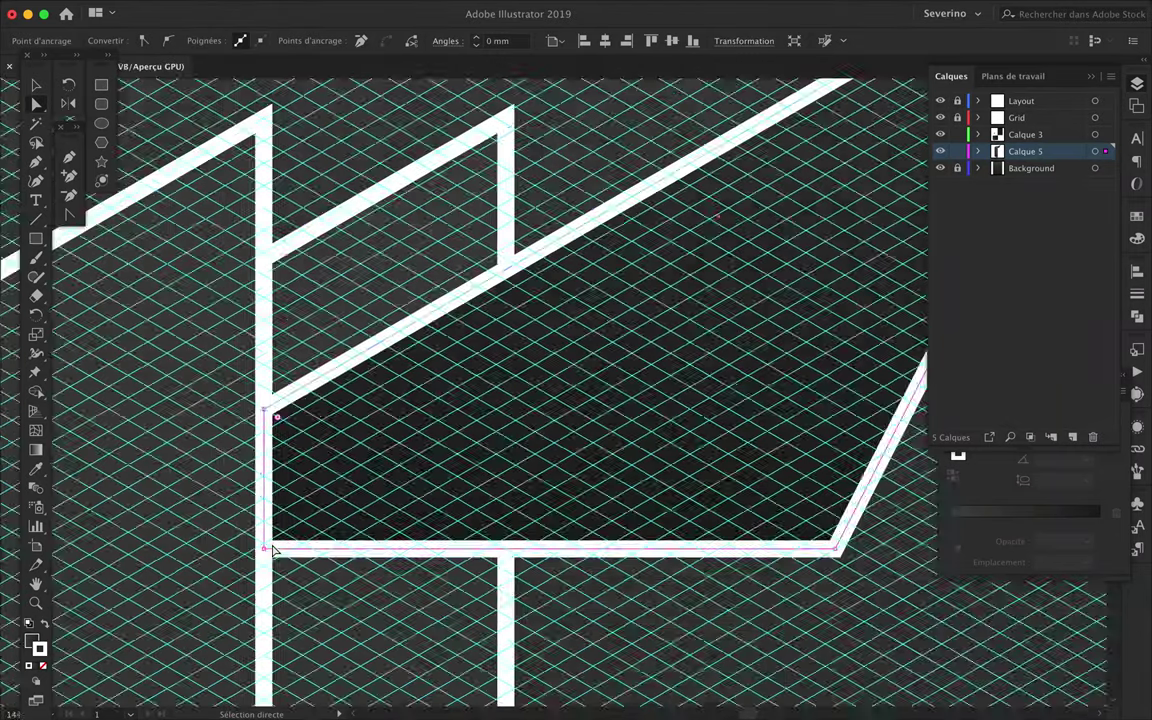
{"action": "scroll", "coordinate": [437, 557], "scroll_direction": "down", "scroll_amount": 2}
- Refine the bar's corners and lower its end point along the vertical guide
{"action": "left_click_drag", "start_coordinate": [437, 557], "coordinate": [528, 418]}
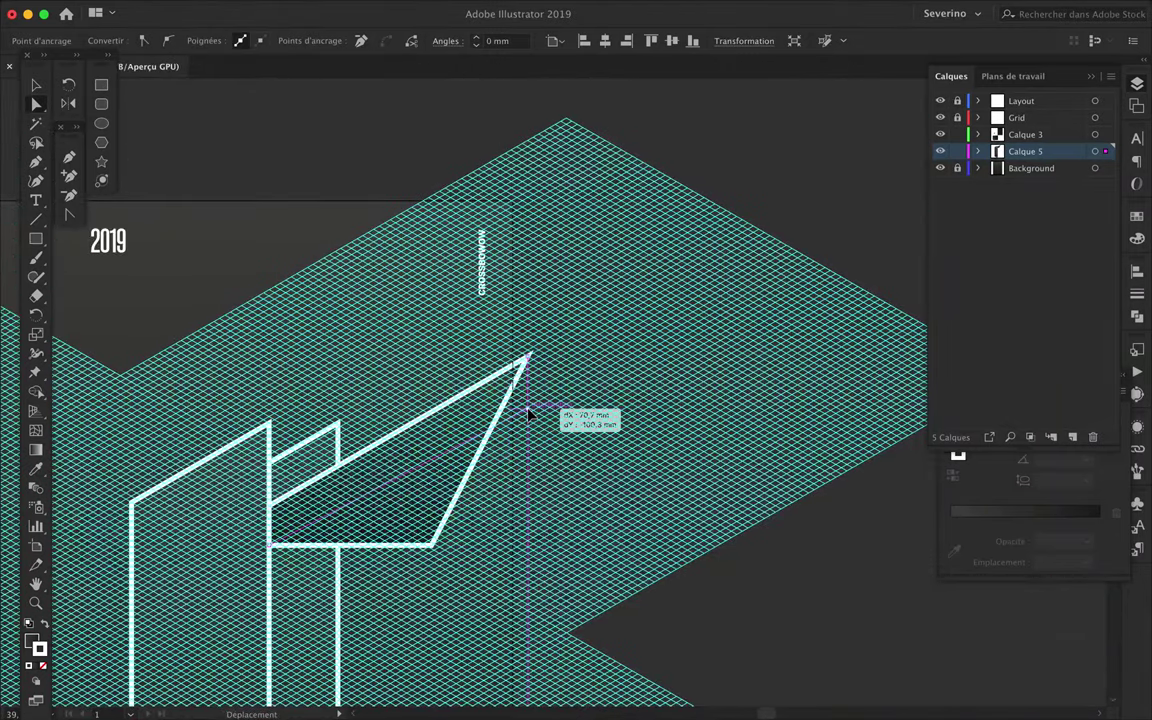
{"action": "scroll", "coordinate": [528, 414], "scroll_direction": "up", "scroll_amount": 3}
{"action": "scroll", "coordinate": [514, 404], "scroll_direction": "up", "scroll_amount": 2}
{"action": "scroll", "coordinate": [535, 399], "scroll_direction": "up", "scroll_amount": 2}
{"action": "left_click_drag", "start_coordinate": [528, 414], "coordinate": [533, 402]}
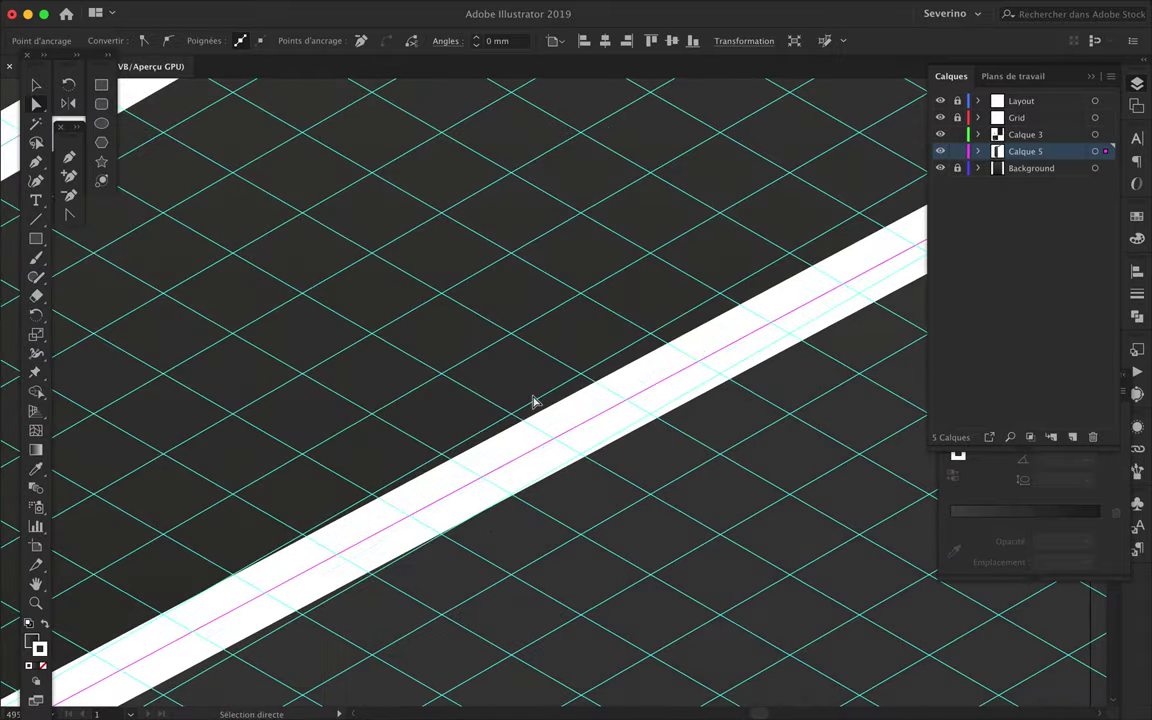
{"action": "scroll", "coordinate": [530, 404], "scroll_direction": "down", "scroll_amount": 2}
{"action": "scroll", "coordinate": [527, 406], "scroll_direction": "down", "scroll_amount": 2}
{"action": "left_click_drag", "start_coordinate": [292, 528], "coordinate": [296, 638]}
{"action": "scroll", "coordinate": [296, 638], "scroll_direction": "down", "scroll_amount": 2}
{"action": "scroll", "coordinate": [296, 630], "scroll_direction": "down", "scroll_amount": 3}
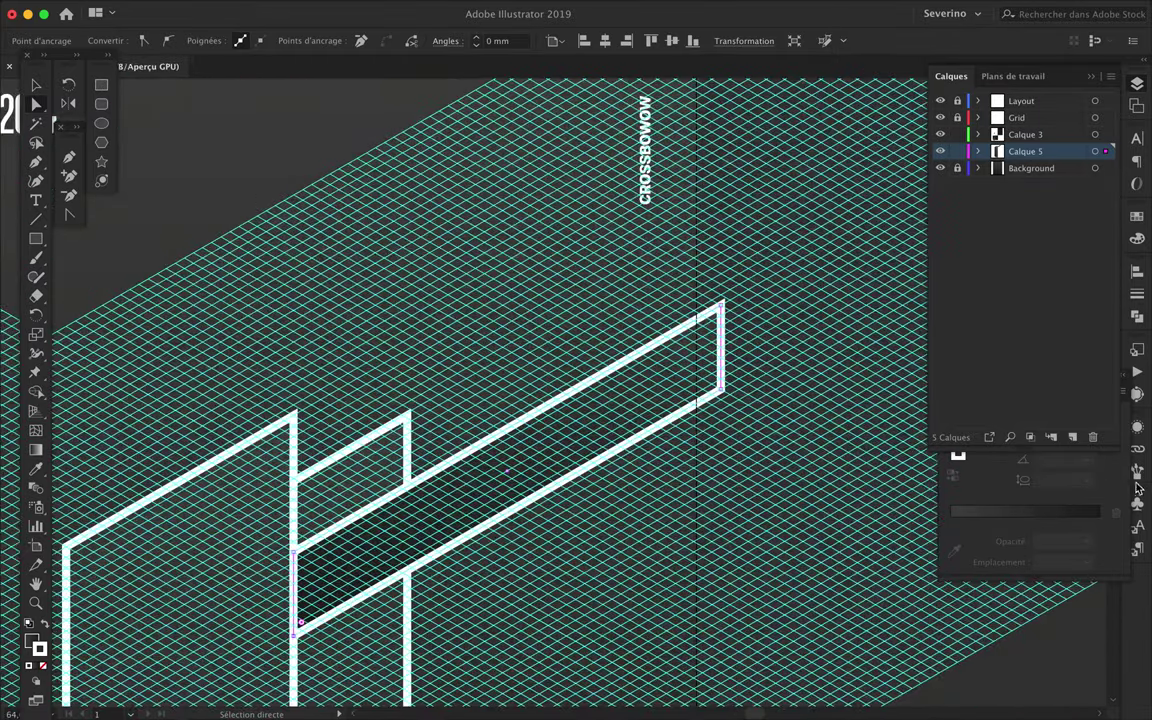
- Show the Libraries panel from the Window menu
{"action": "left_click", "coordinate": [484, 8]}
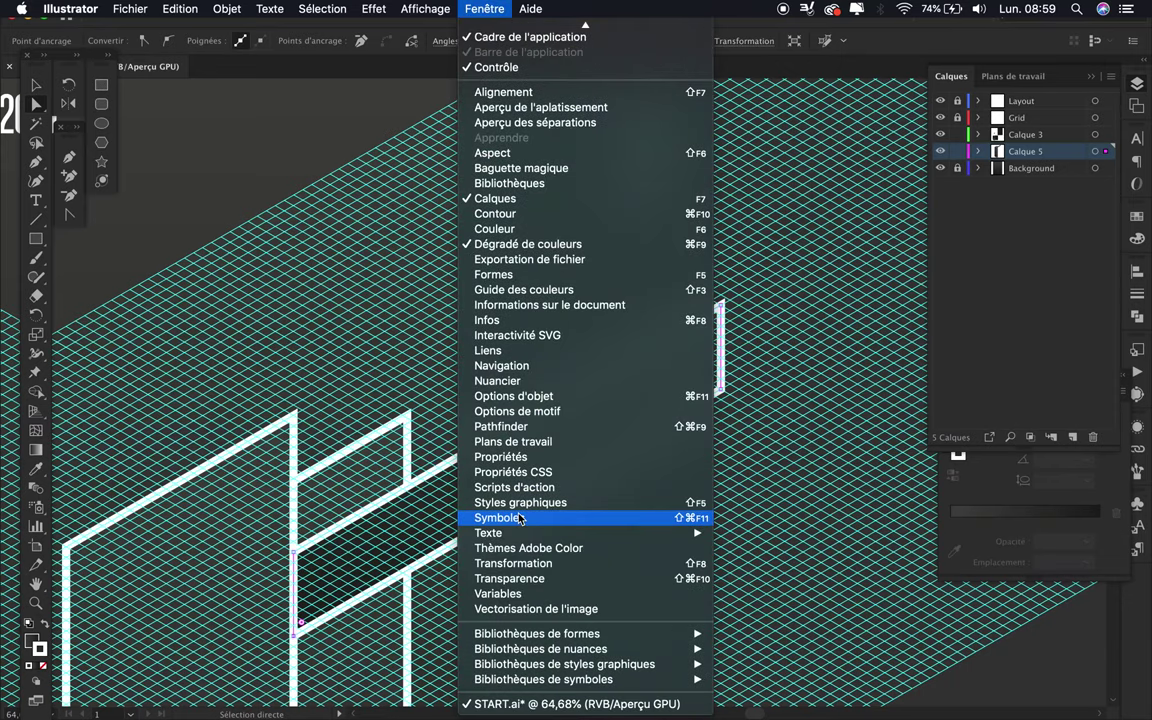
{"action": "left_click", "coordinate": [525, 184]}
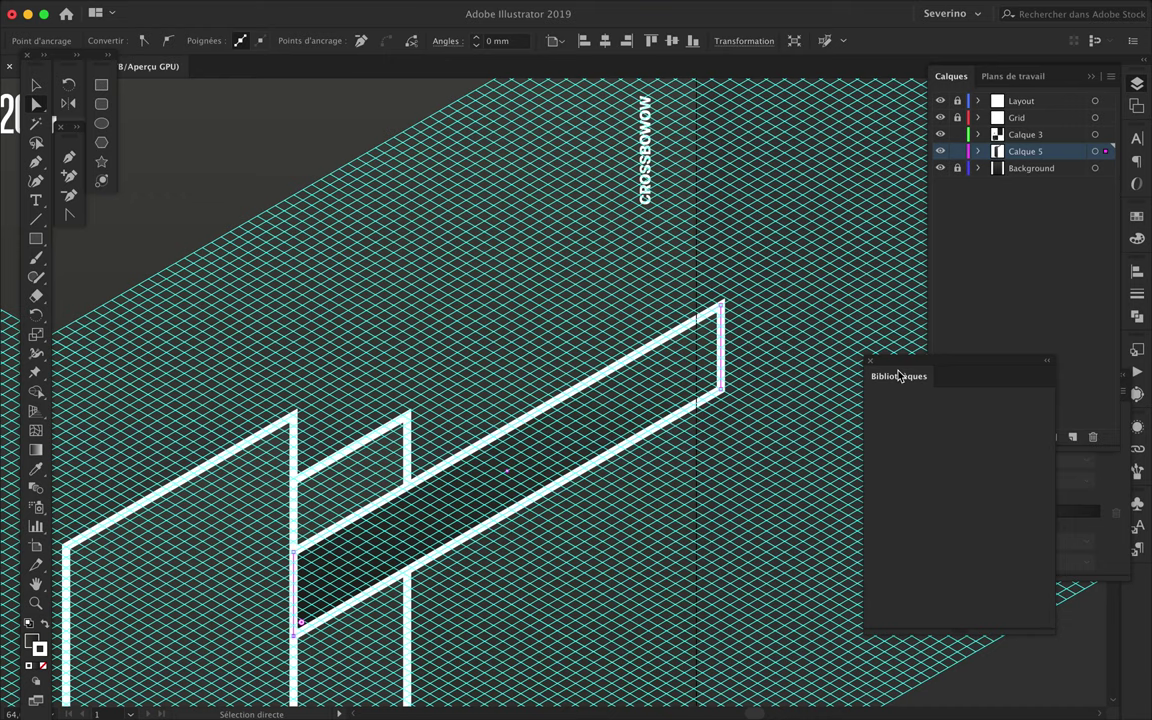
{"action": "left_click", "coordinate": [484, 8]}
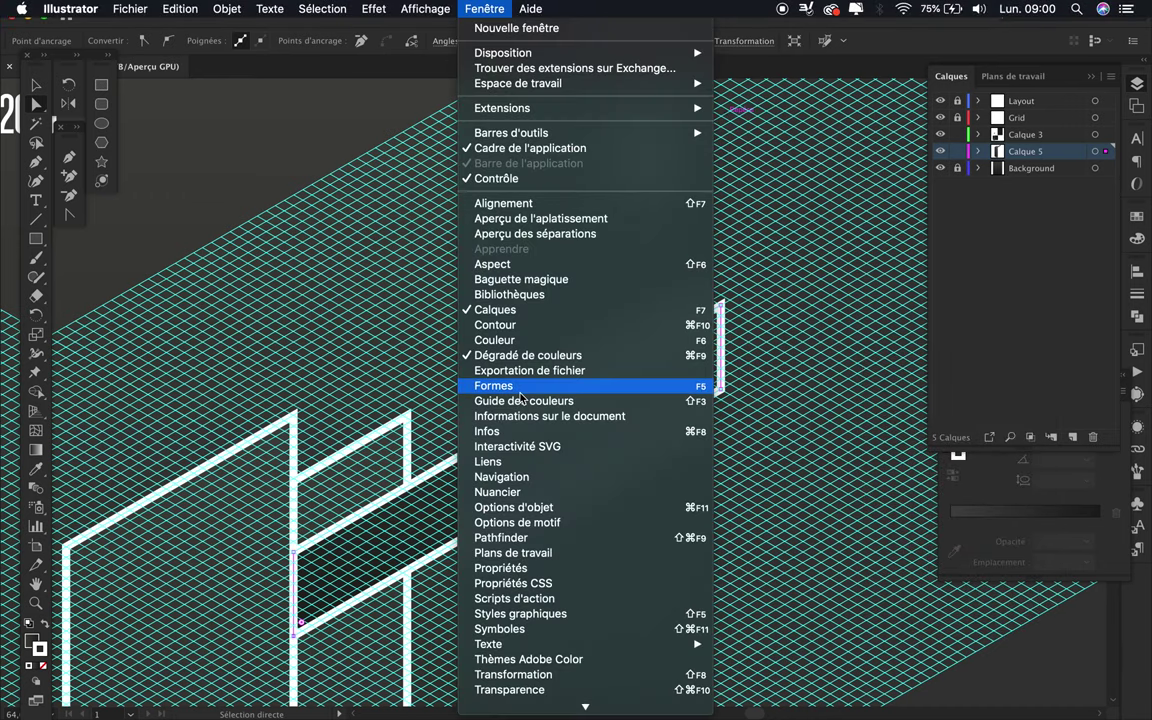
- Dismiss the Window menu, open Swatches, check the View menu, and clear the open panels
{"action": "scroll", "coordinate": [526, 676], "scroll_direction": "down", "scroll_amount": 5}
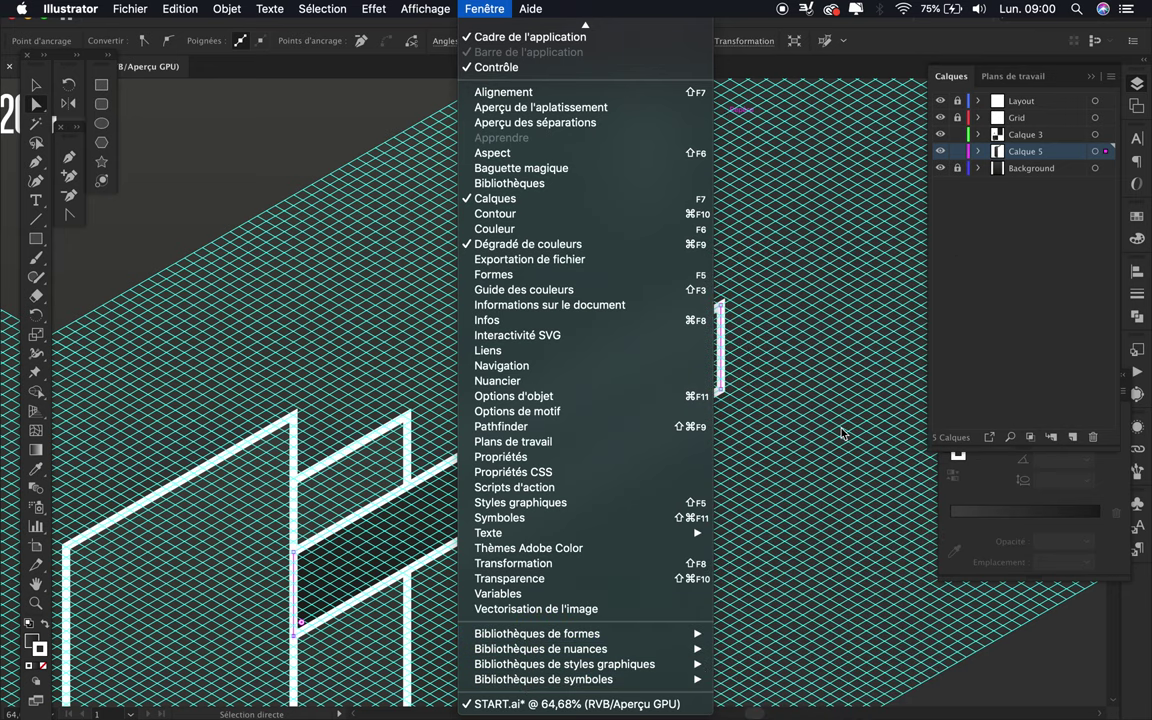
{"action": "scroll", "coordinate": [661, 368], "scroll_direction": "up", "scroll_amount": 5}
{"action": "key", "text": "Escape"}
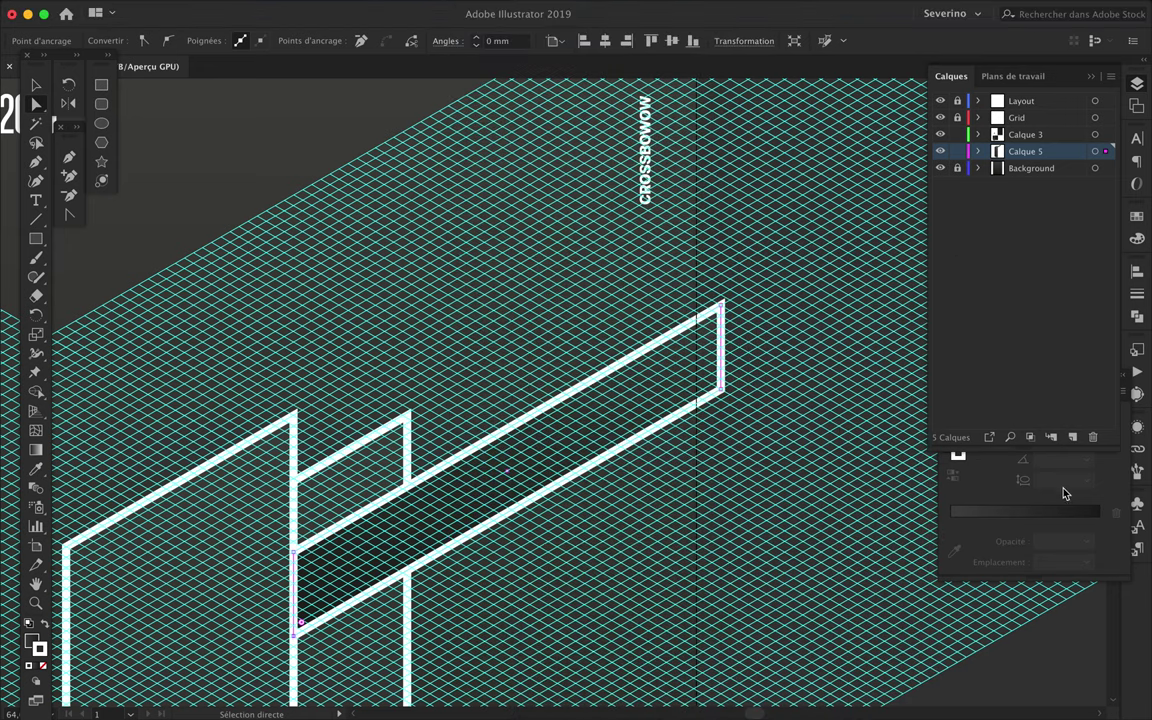
{"action": "left_click", "coordinate": [1136, 216]}
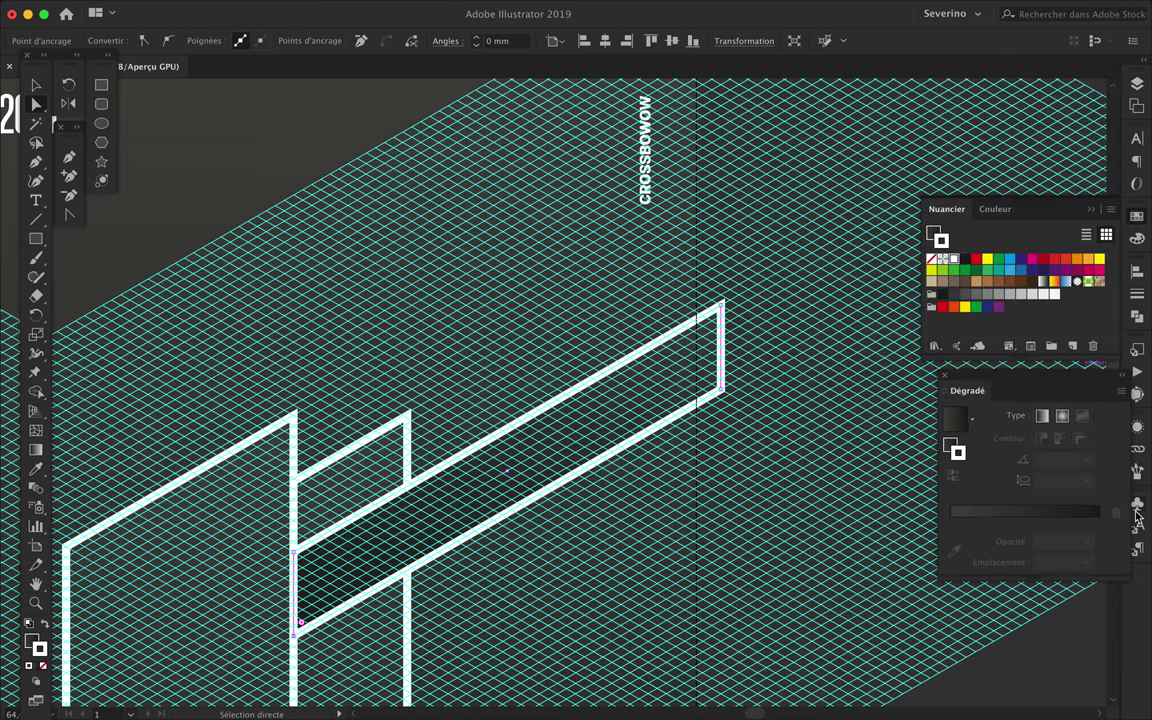
{"action": "left_click", "coordinate": [430, 8]}
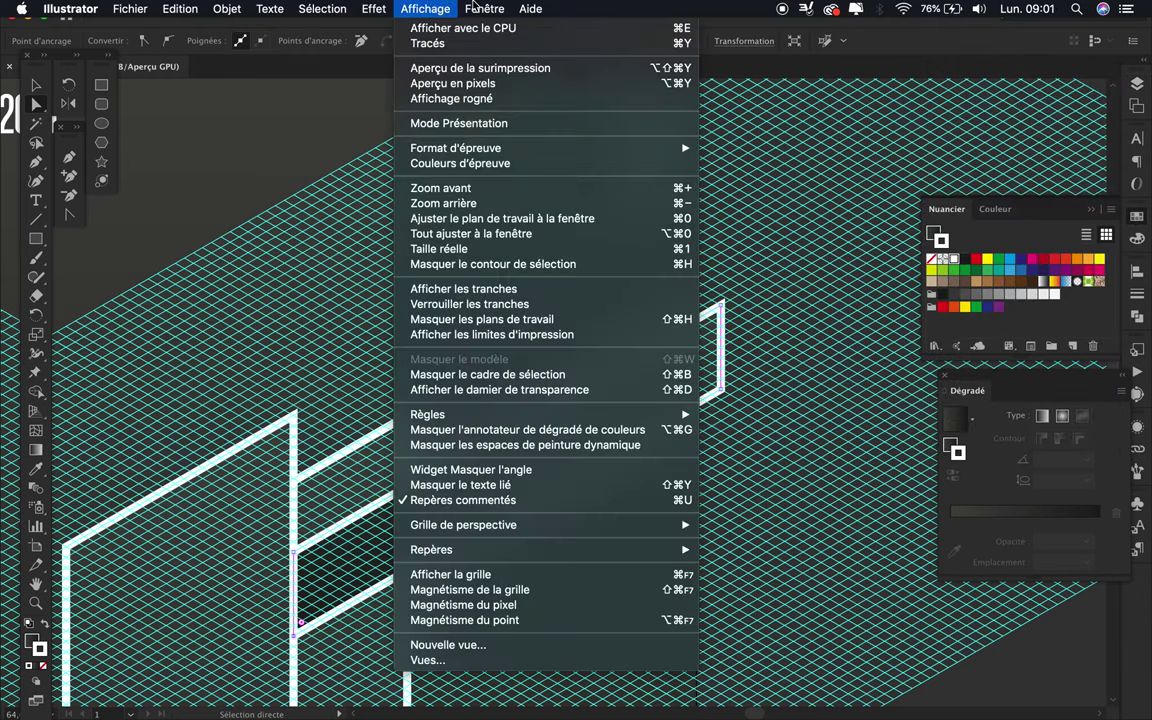
{"action": "left_click", "coordinate": [520, 506]}
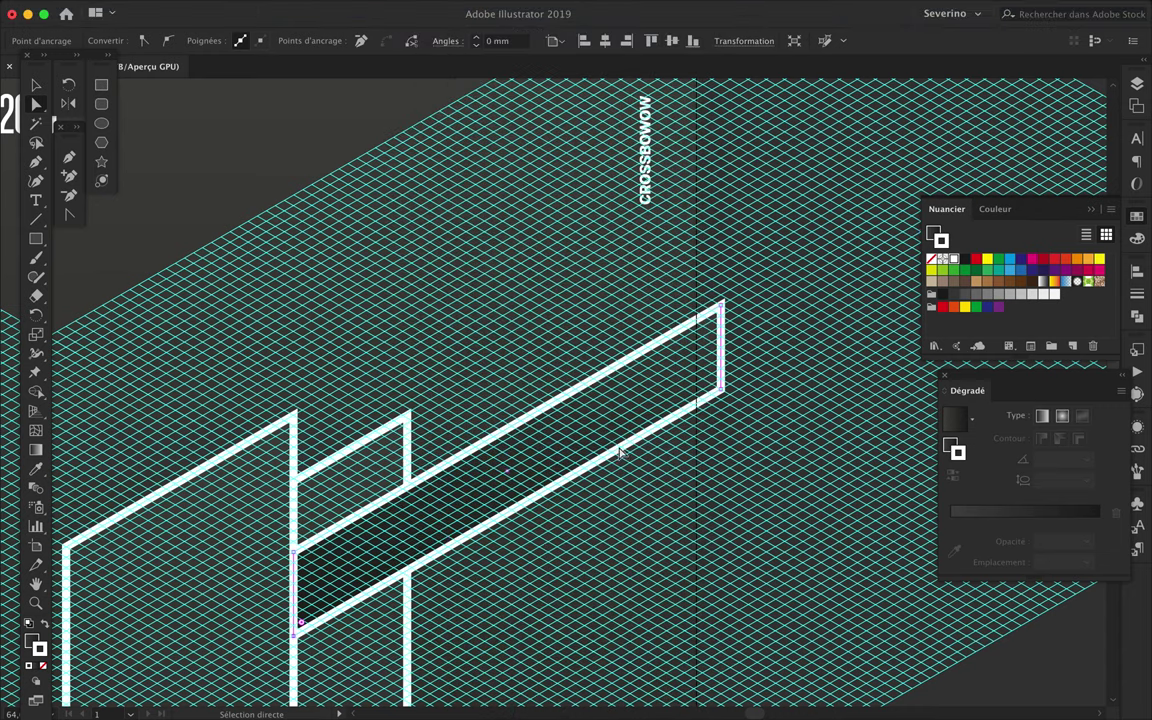
{"action": "left_click", "coordinate": [570, 457]}
{"action": "left_click", "coordinate": [790, 296]}
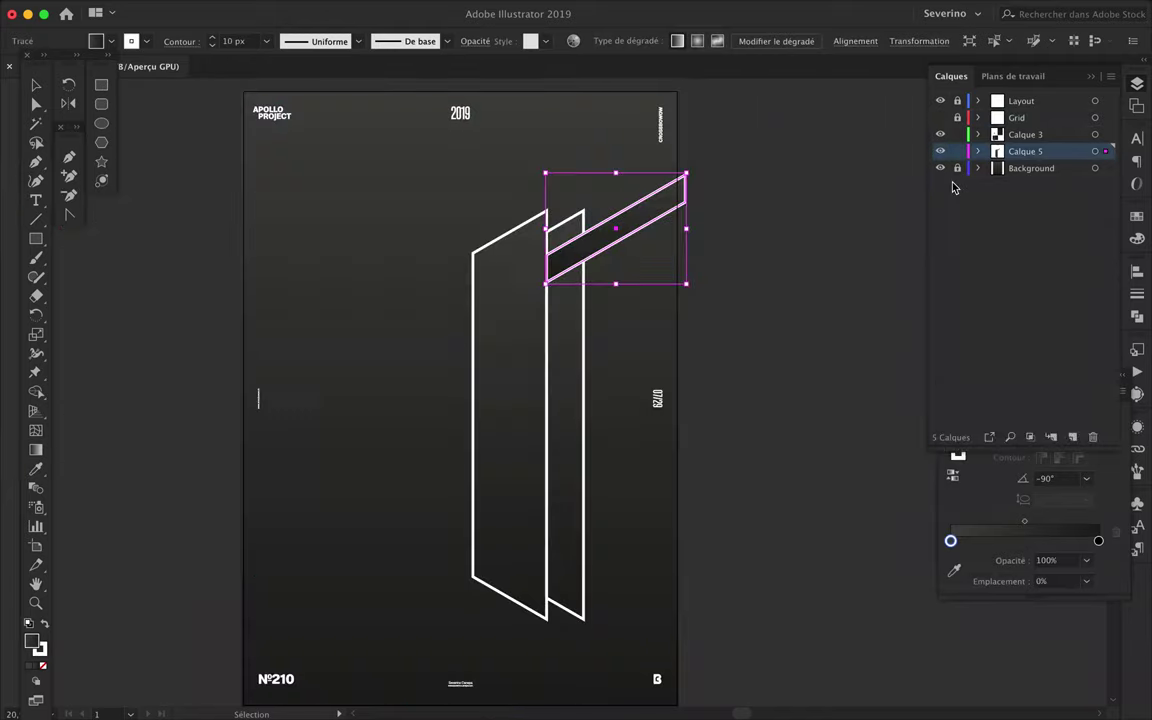
- Fill the slanted bar with the cyan gradient swatch and remove its stroke
{"action": "left_click", "coordinate": [1137, 216]}
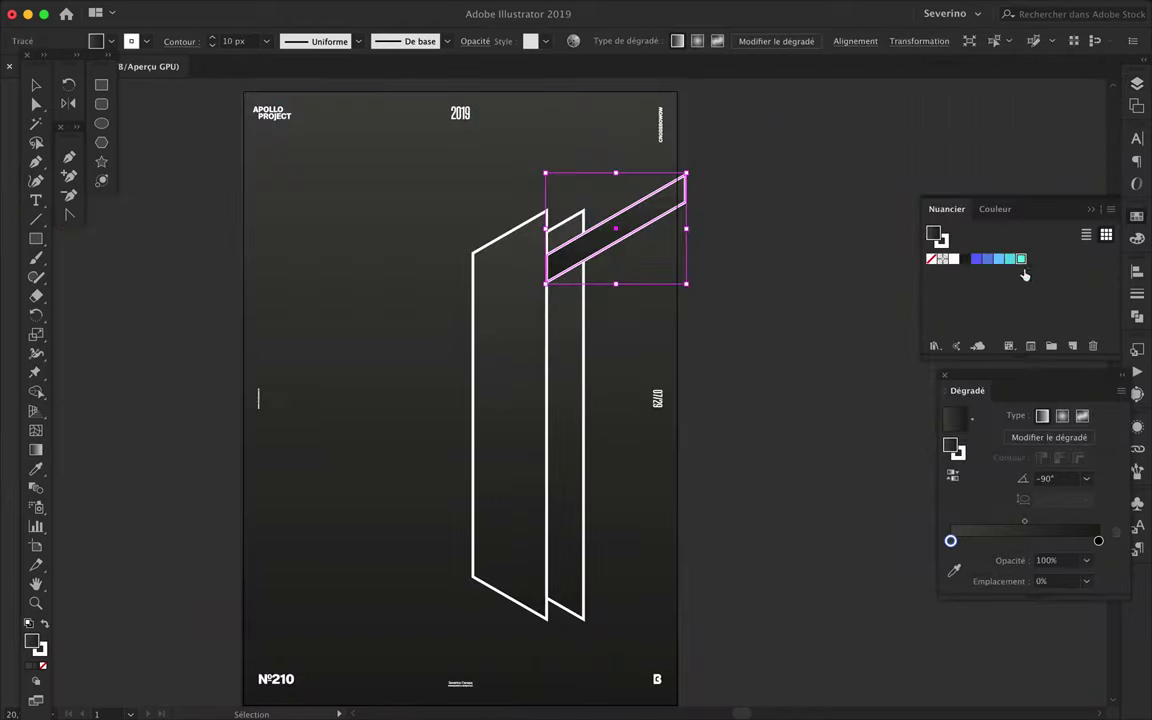
{"action": "left_click_drag", "start_coordinate": [1021, 260], "coordinate": [951, 541]}
{"action": "left_click", "coordinate": [1099, 541]}
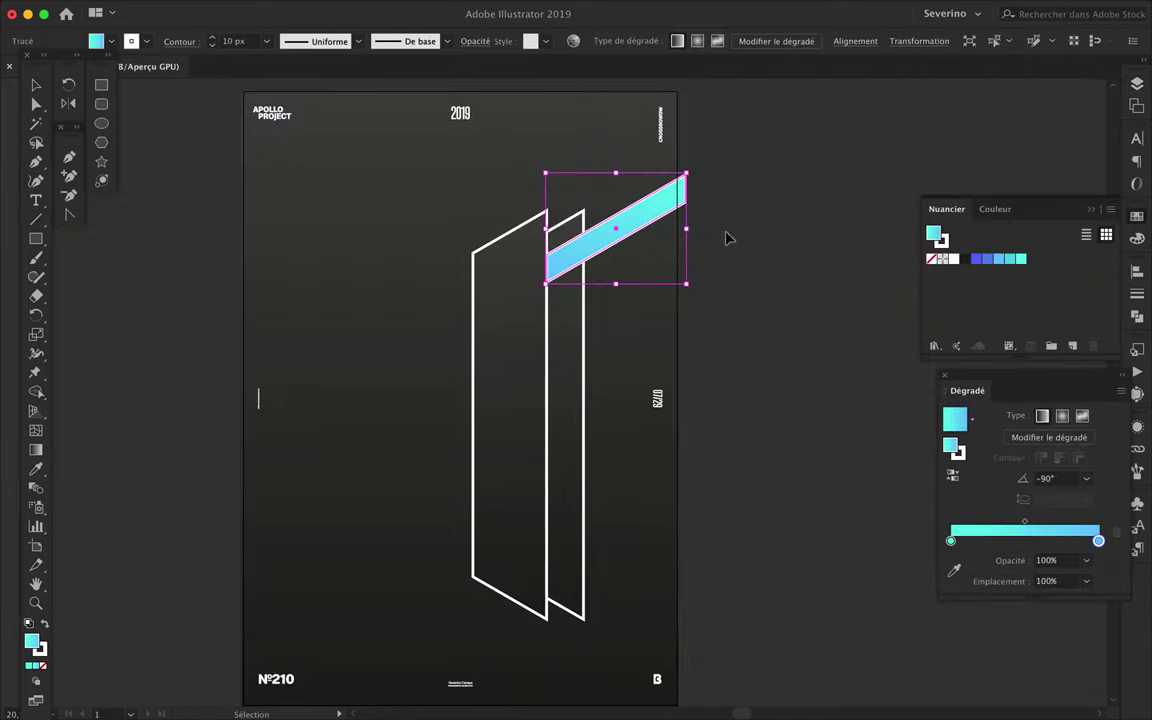
{"action": "left_click", "coordinate": [951, 541]}
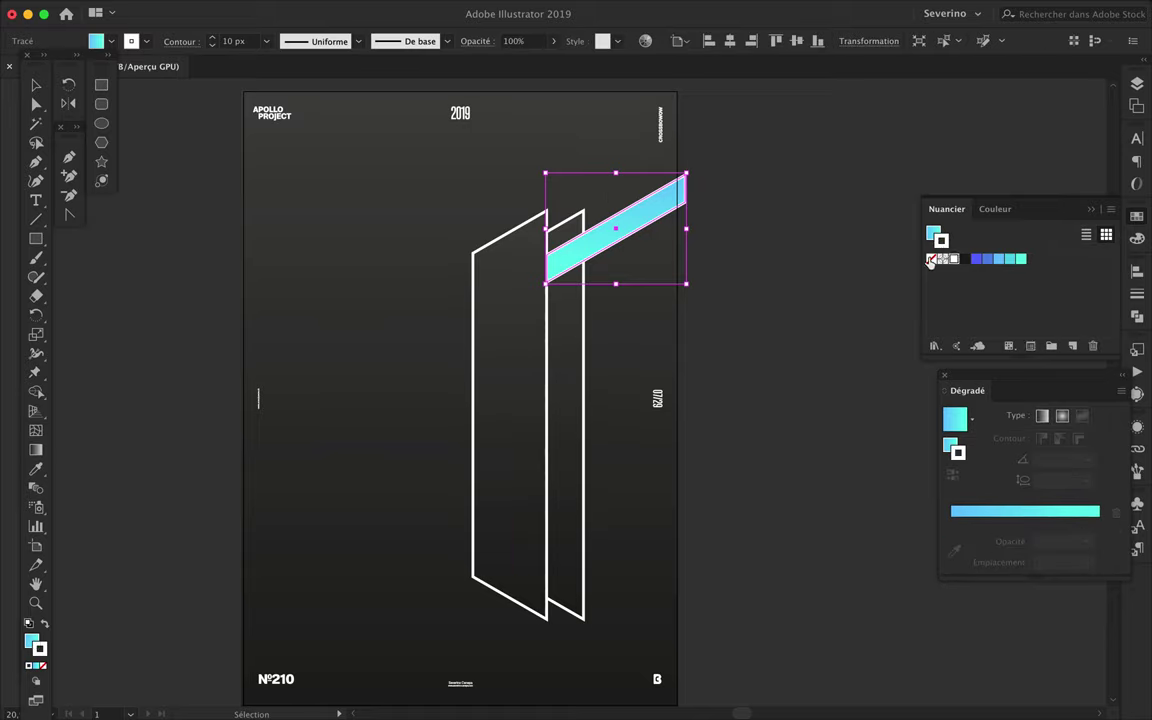
{"action": "left_click", "coordinate": [617, 288]}
{"action": "left_click", "coordinate": [561, 260]}
- Move the cyan bar below a white panel outline in Layers and shift one end left
{"action": "key", "text": "F7"}
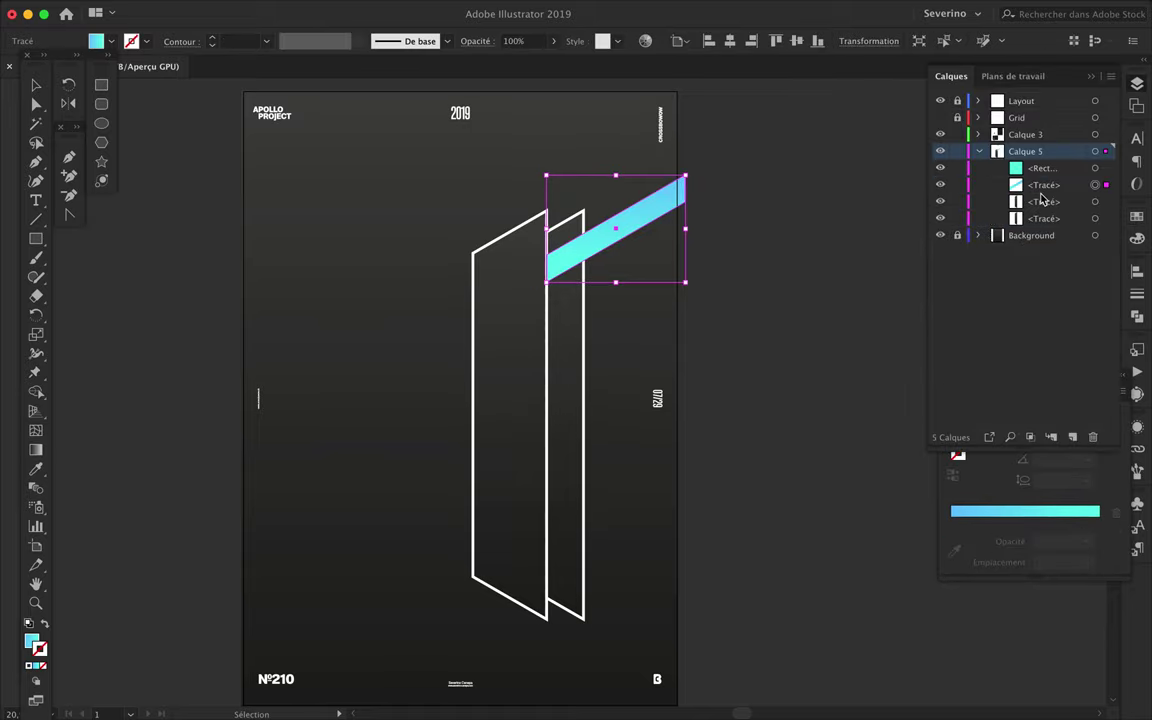
{"action": "left_click_drag", "start_coordinate": [1038, 202], "coordinate": [1082, 198]}
{"action": "left_click", "coordinate": [759, 291]}
{"action": "scroll", "coordinate": [576, 247], "scroll_direction": "up", "scroll_amount": 5}
{"action": "scroll", "coordinate": [740, 320], "scroll_direction": "down", "scroll_amount": 3}
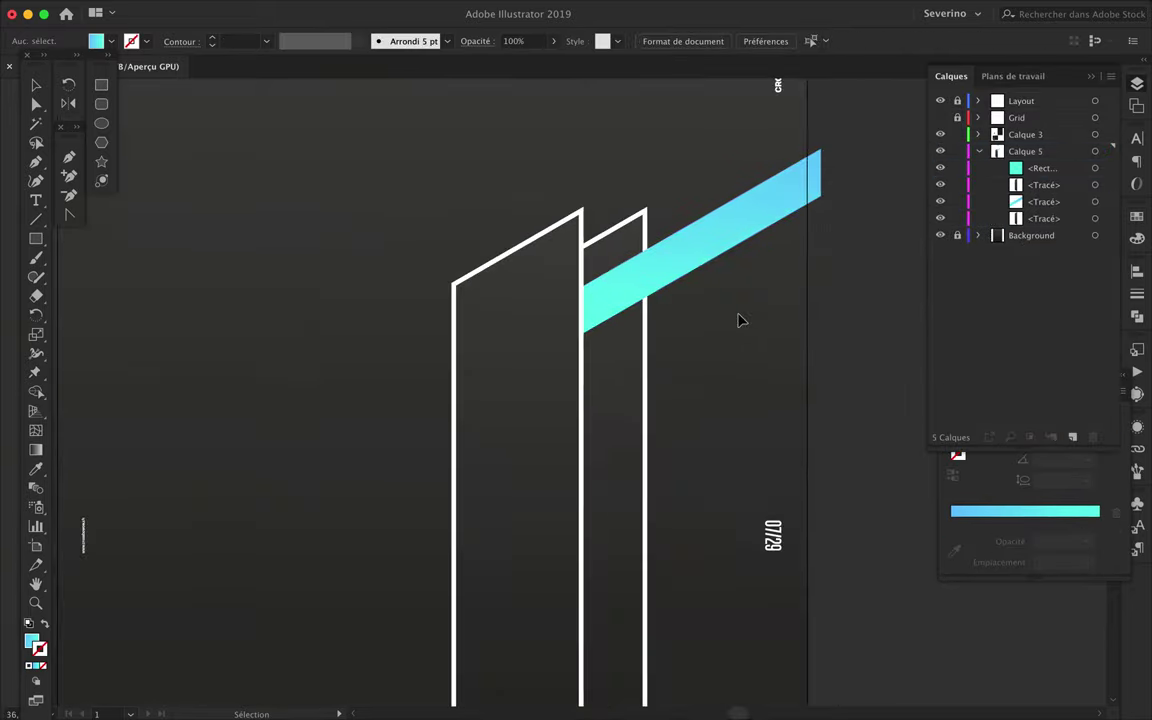
{"action": "scroll", "coordinate": [740, 320], "scroll_direction": "down", "scroll_amount": 2}
{"action": "key", "text": "a"}
{"action": "left_click_drag", "start_coordinate": [800, 211], "coordinate": [792, 237]}
{"action": "left_click", "coordinate": [798, 258]}
{"action": "scroll", "coordinate": [799, 262], "scroll_direction": "down", "scroll_amount": 2}
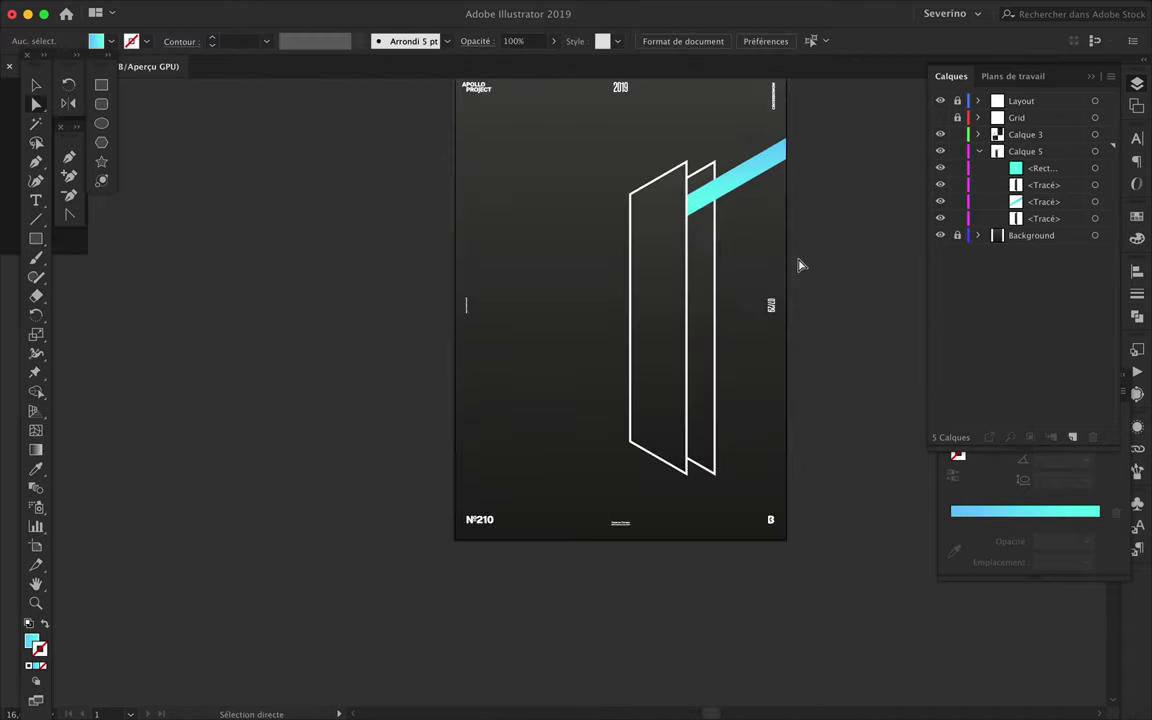
- Duplicate the cyan bar downward, mirror the copy to slant down, and reposition both bars
{"action": "left_click_drag", "start_coordinate": [759, 187], "coordinate": [759, 395]}
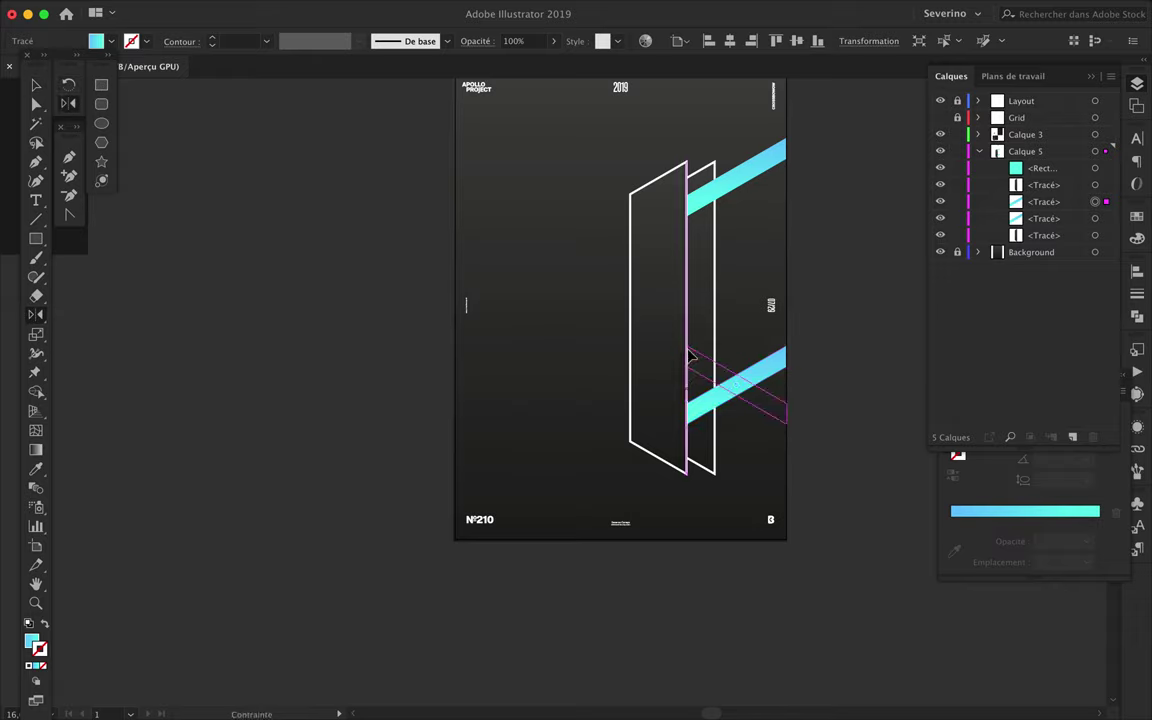
{"action": "left_click_drag", "start_coordinate": [690, 355], "coordinate": [691, 356]}
{"action": "key", "text": "v"}
{"action": "left_click_drag", "start_coordinate": [727, 444], "coordinate": [727, 404]}
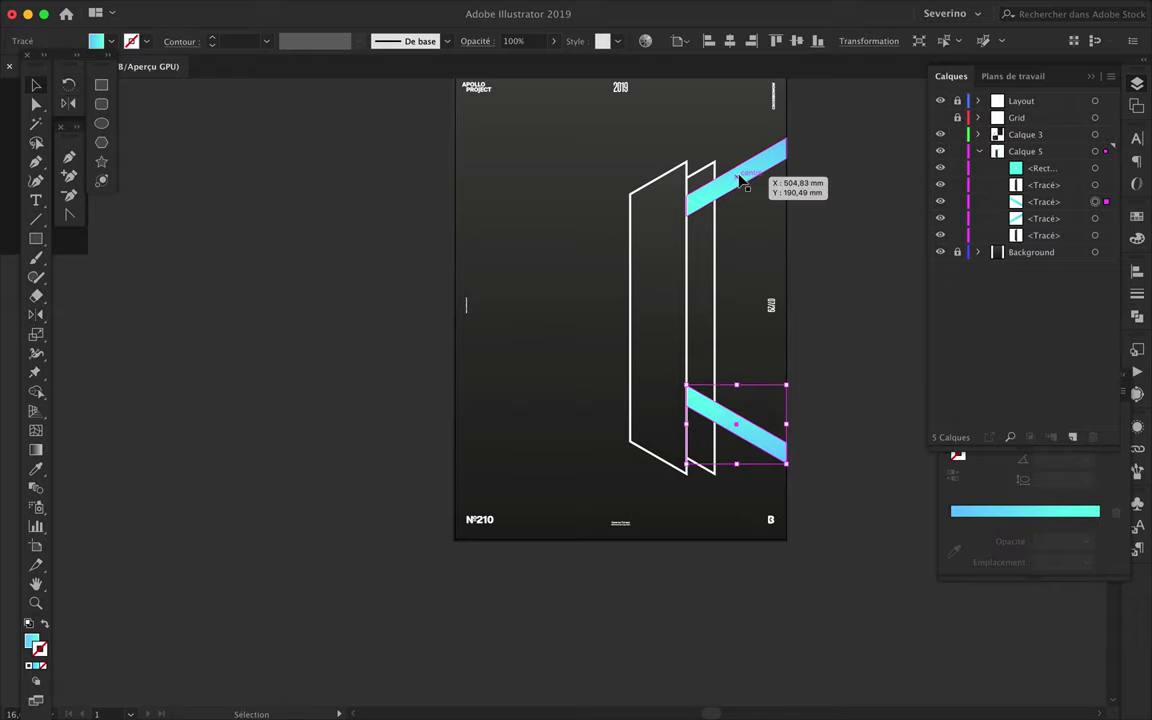
{"action": "left_click_drag", "start_coordinate": [760, 168], "coordinate": [760, 203]}
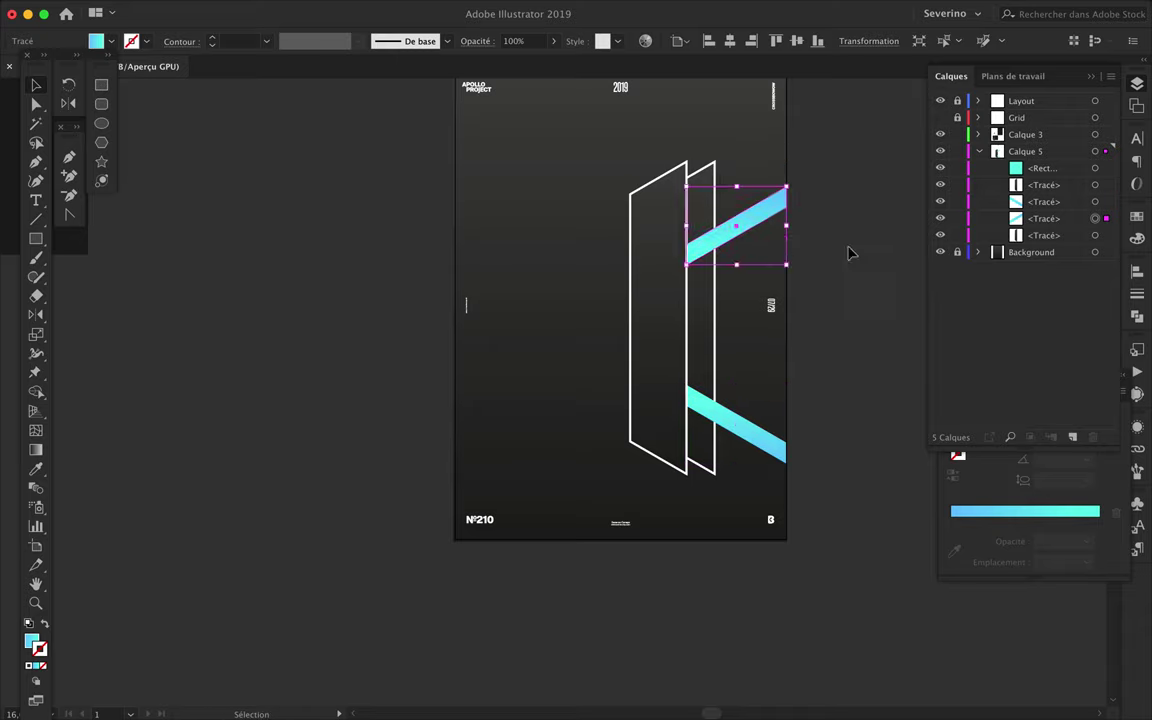
{"action": "left_click", "coordinate": [838, 265]}
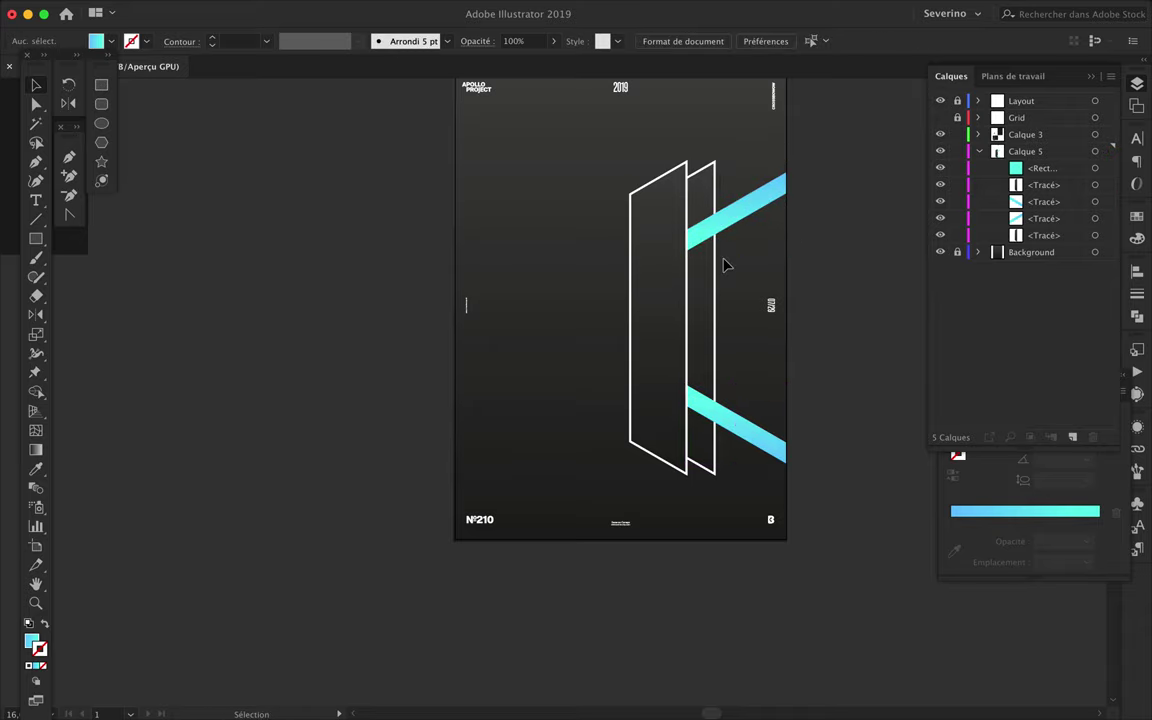
{"action": "scroll", "coordinate": [591, 232], "scroll_direction": "up", "scroll_amount": 2}
{"action": "scroll", "coordinate": [591, 232], "scroll_direction": "down", "scroll_amount": 2}
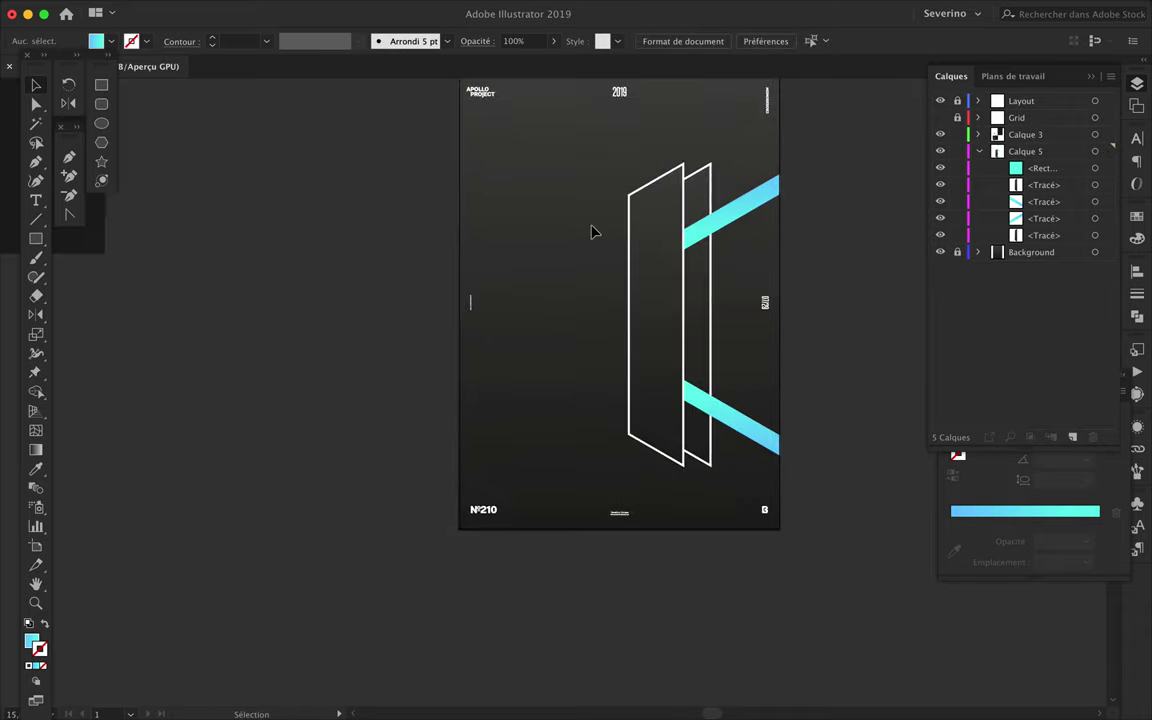
{"action": "scroll", "coordinate": [591, 232], "scroll_direction": "up", "scroll_amount": 2}
{"action": "key", "text": "t"}
{"action": "left_click", "coordinate": [471, 182]}
{"action": "type", "text": "LLO"}
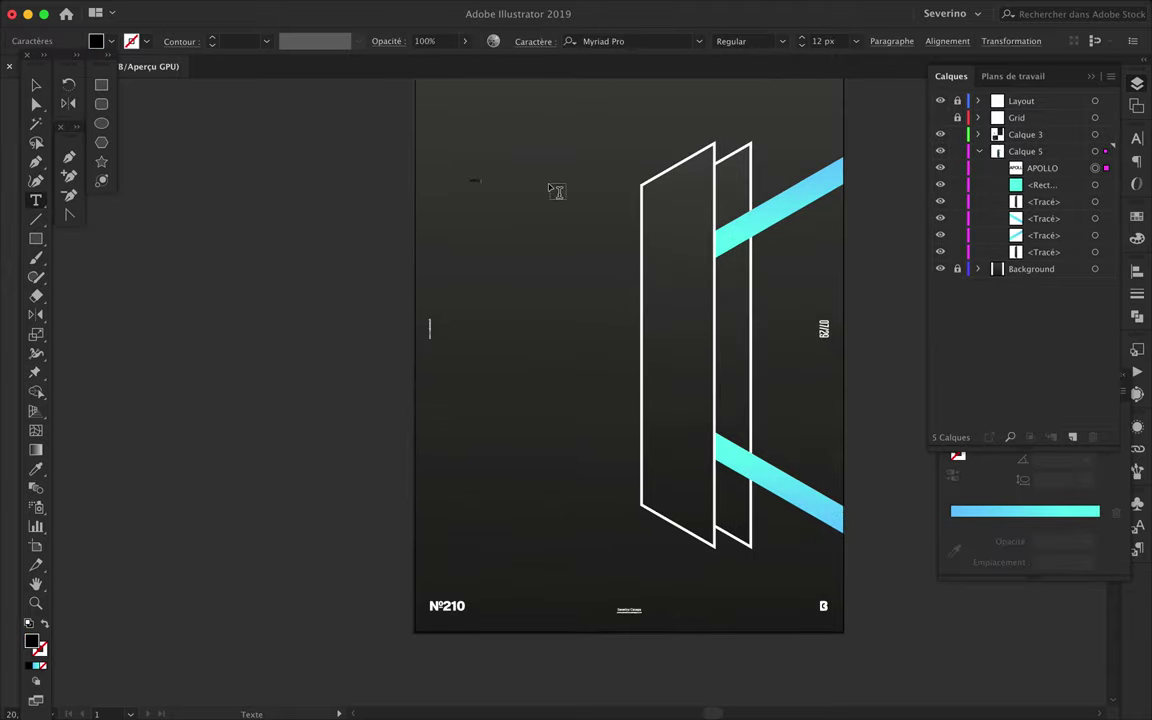
{"action": "key", "text": "Escape"}
{"action": "left_click_drag", "start_coordinate": [579, 230], "coordinate": [570, 222]}
{"action": "key", "text": "d"}
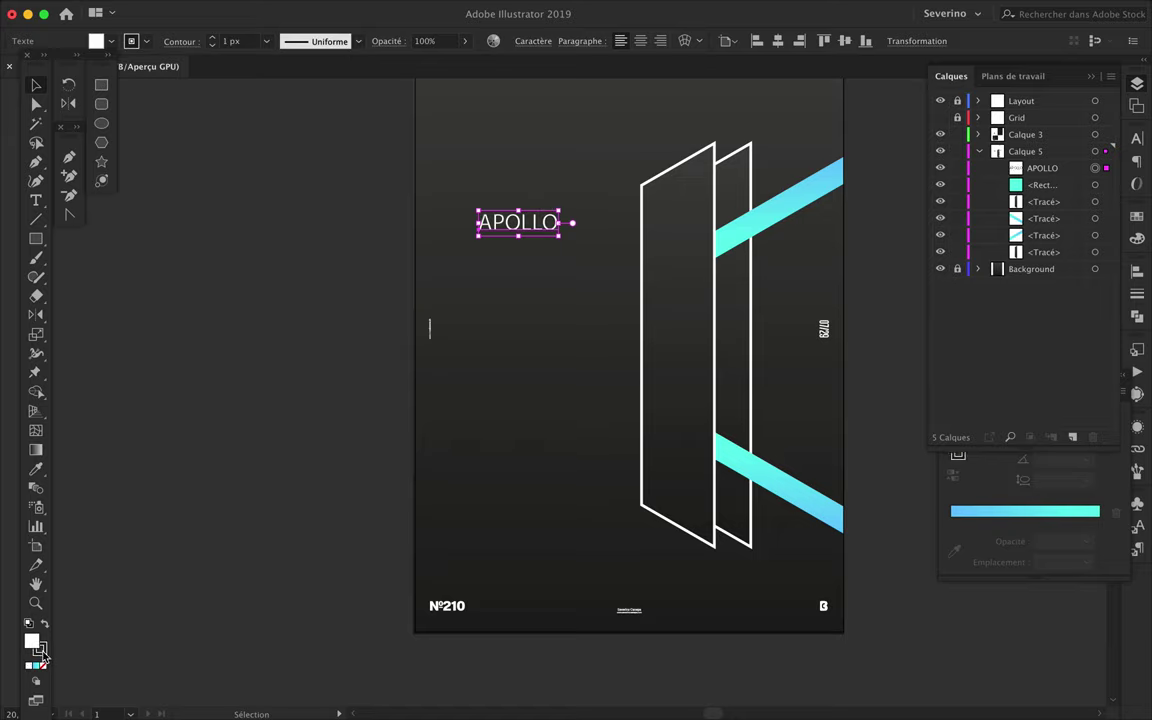
{"action": "key", "text": "F6"}
{"action": "left_click", "coordinate": [1136, 140]}
{"action": "left_click", "coordinate": [1018, 176]}
{"action": "type", "text": "molde"}
{"action": "scroll", "coordinate": [936, 480], "scroll_direction": "down", "scroll_amount": 5}
{"action": "scroll", "coordinate": [936, 502], "scroll_direction": "down", "scroll_amount": 5}
{"action": "left_click", "coordinate": [933, 529]}
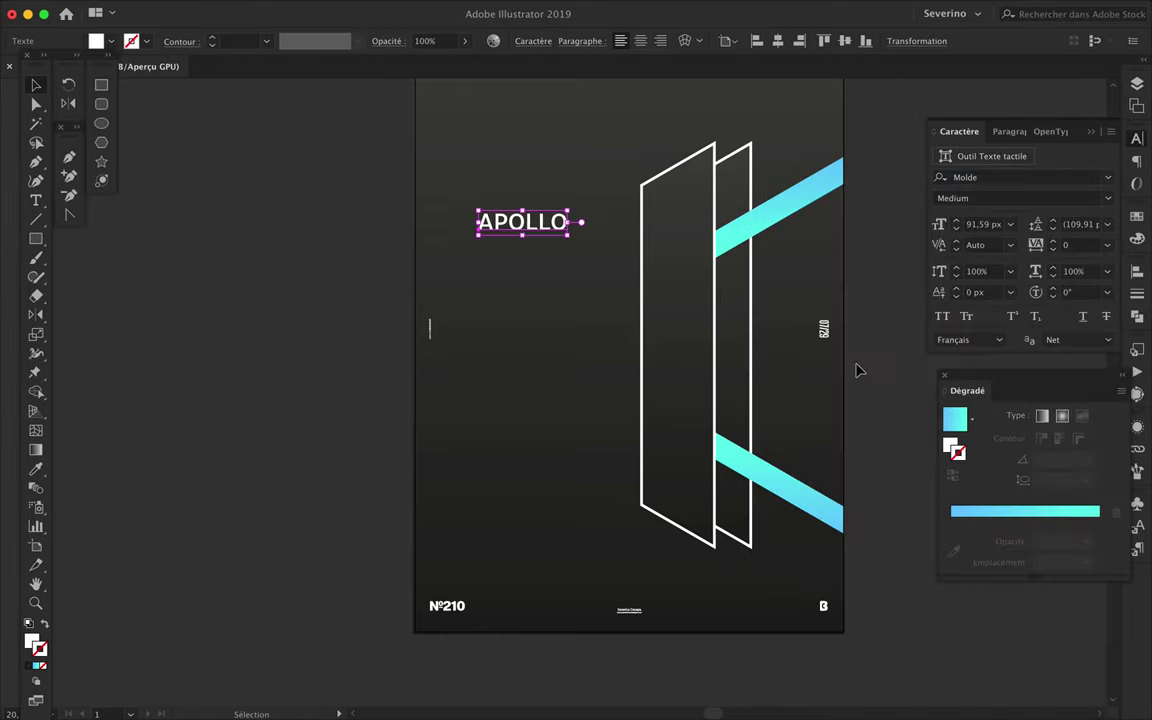
{"action": "scroll", "coordinate": [460, 200], "scroll_direction": "up", "scroll_amount": 2}
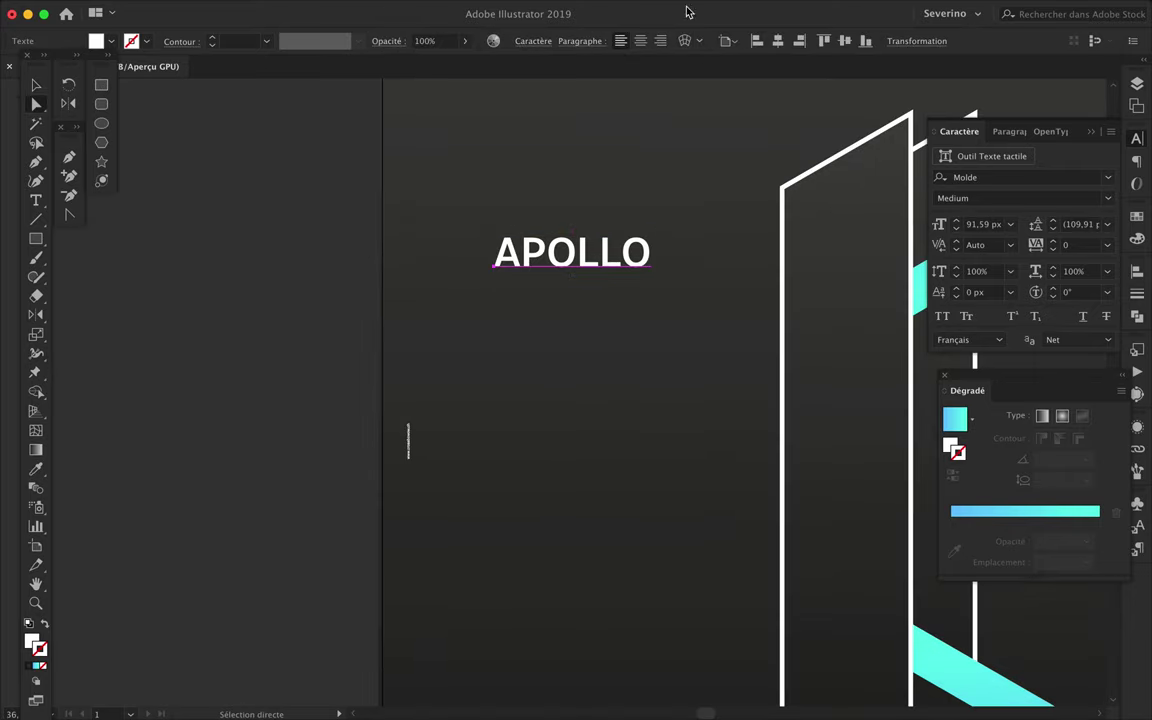
{"action": "left_click", "coordinate": [685, 41]}
{"action": "left_click", "coordinate": [955, 107]}
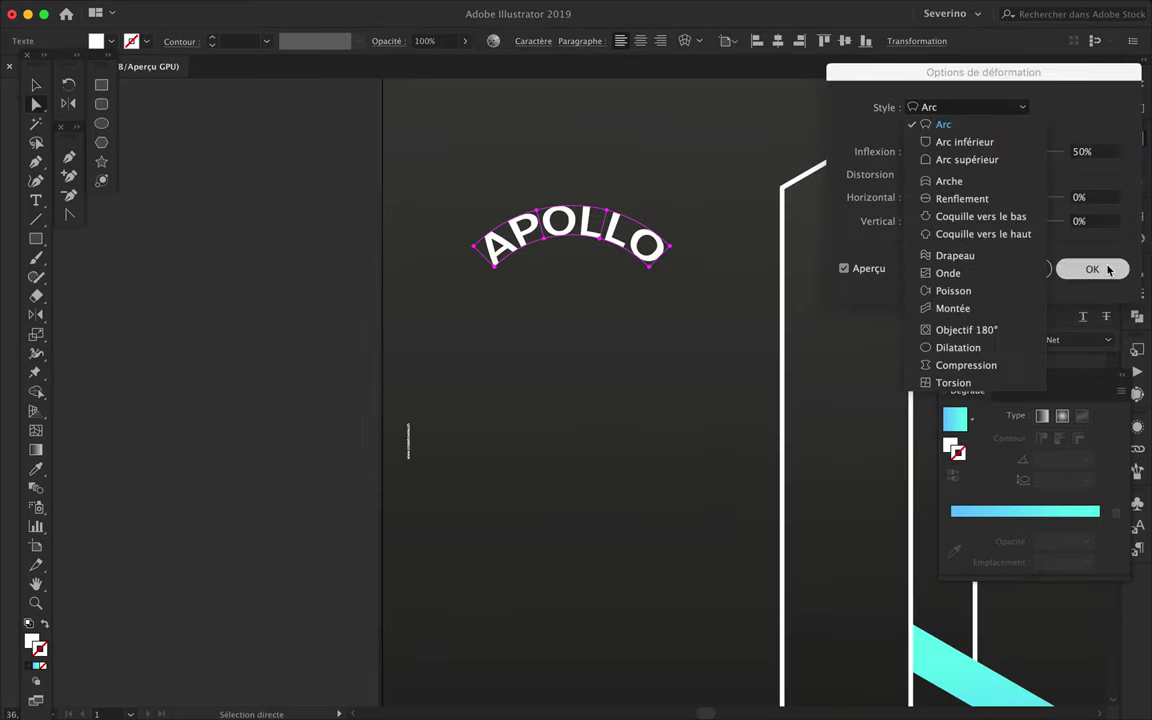
{"action": "key", "text": "Escape"}
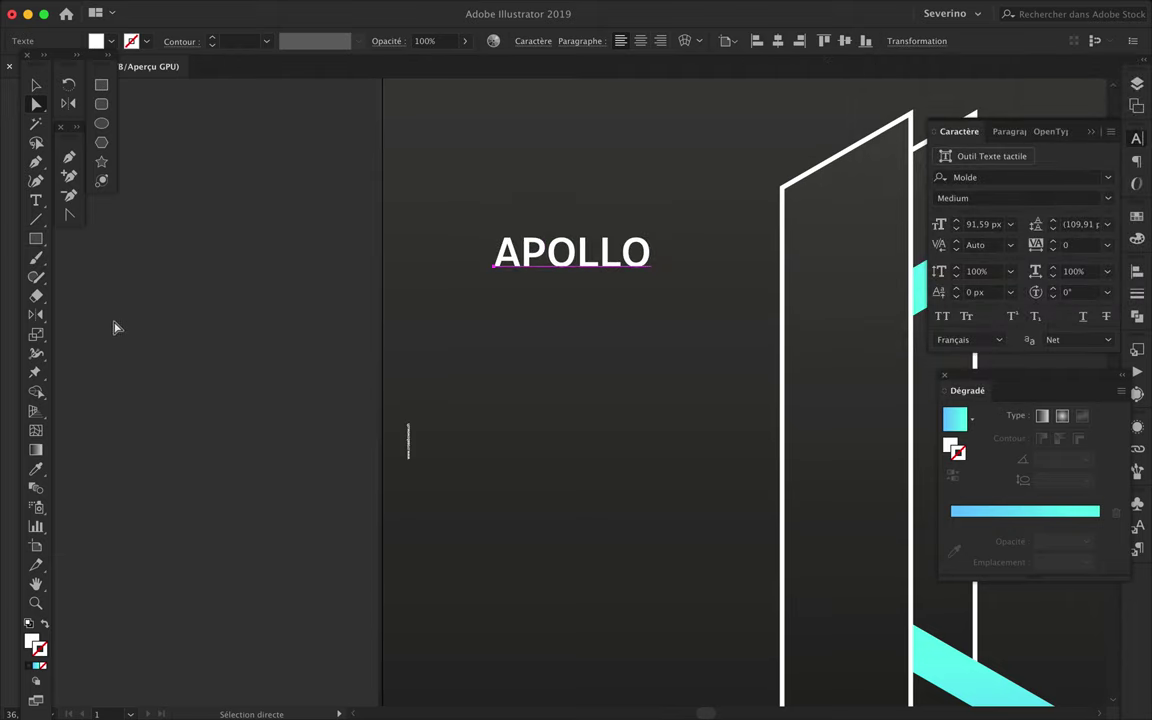
{"action": "left_click", "coordinate": [44, 334]}
{"action": "left_click_drag", "start_coordinate": [562, 203], "coordinate": [560, 235]}
{"action": "key", "text": "ctrl+z"}
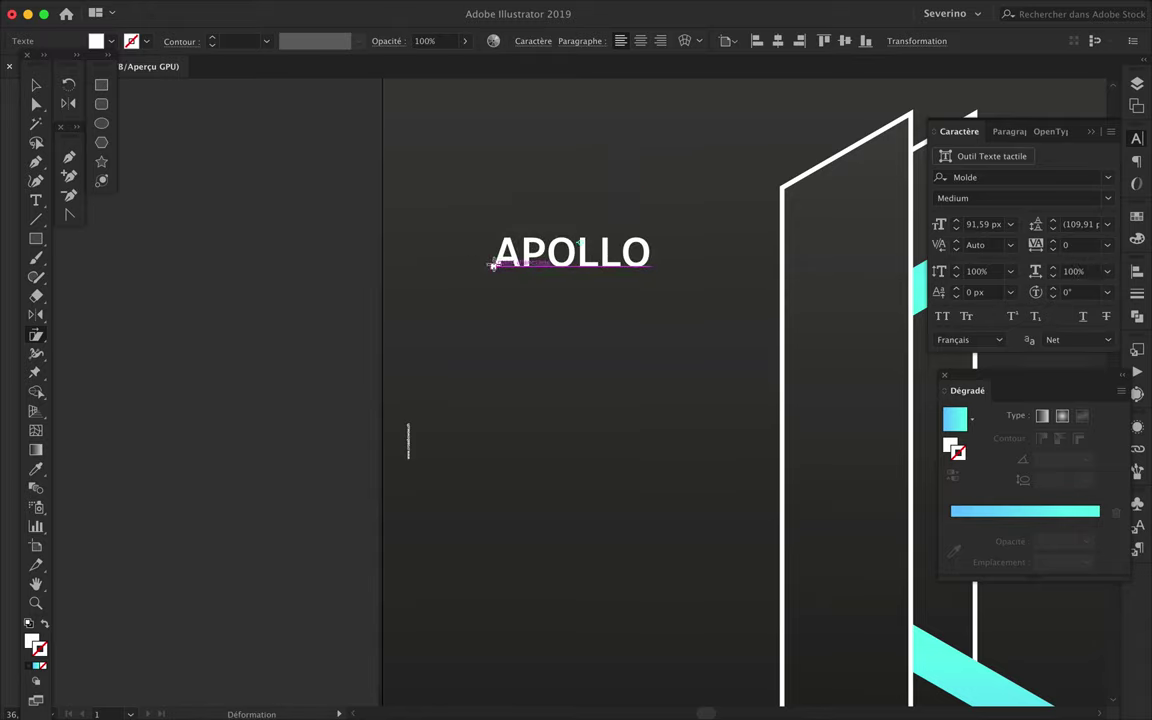
{"action": "mouse_move", "coordinate": [503, 244]}
{"action": "left_mouse_down"}
{"action": "mouse_move", "coordinate": [515, 244]}
{"action": "mouse_move", "coordinate": [493, 239]}
{"action": "left_mouse_up"}
{"action": "key", "text": "ctrl+0"}
{"action": "left_click", "coordinate": [270, 8]}
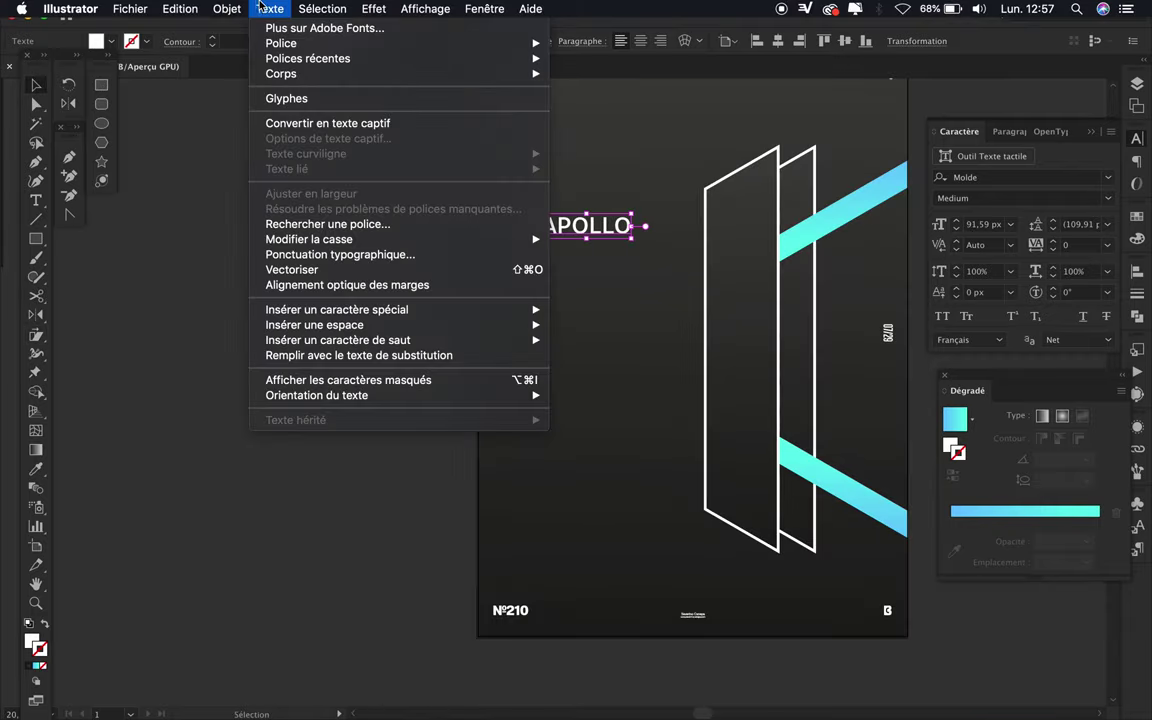
{"action": "left_click", "coordinate": [257, 167]}
{"action": "scroll", "coordinate": [622, 243], "scroll_direction": "up", "scroll_amount": 2}
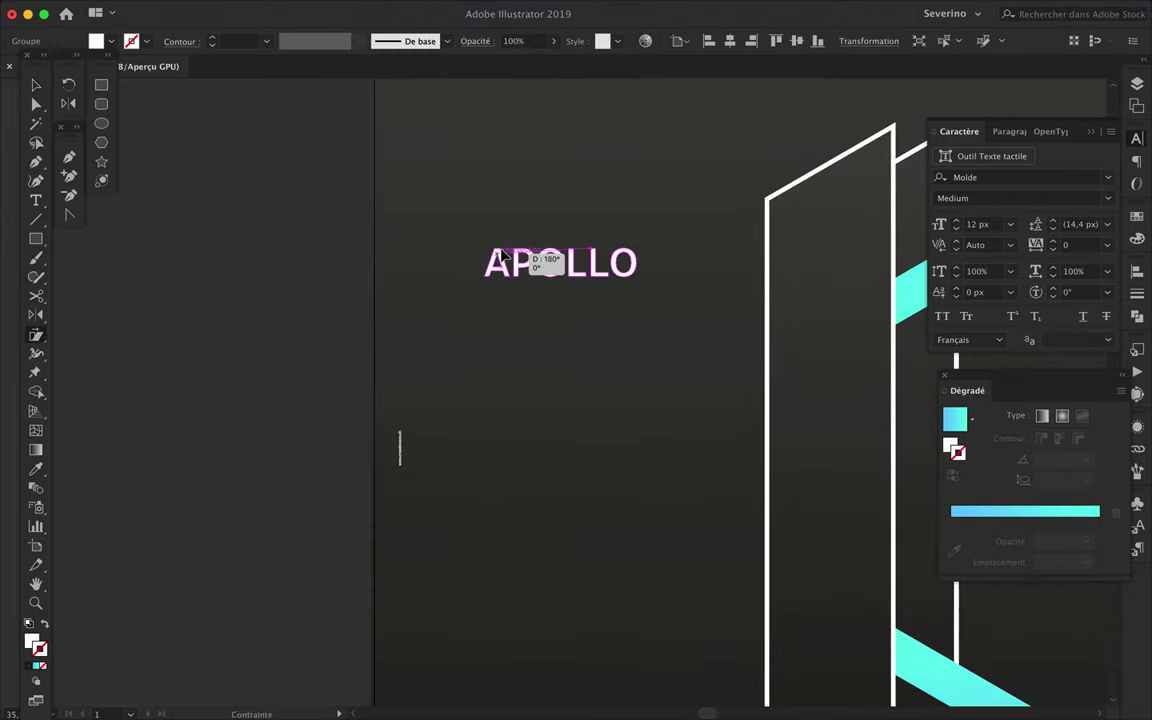
{"action": "key", "text": "a"}
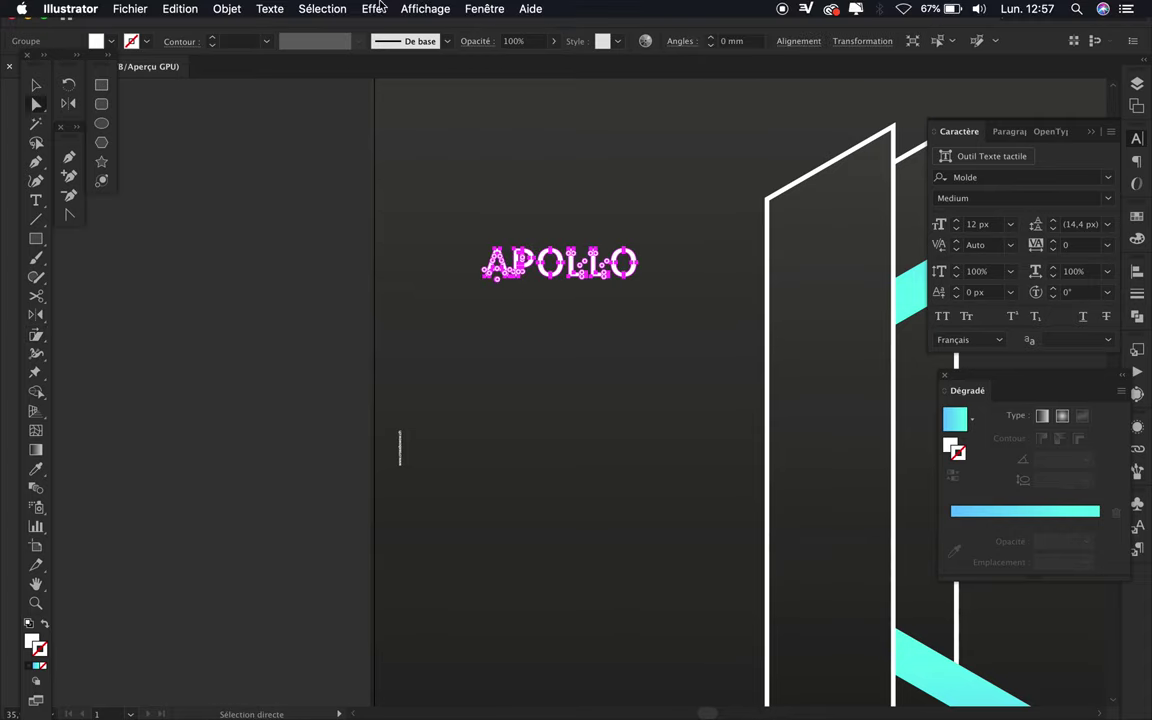
{"action": "left_click", "coordinate": [373, 8]}
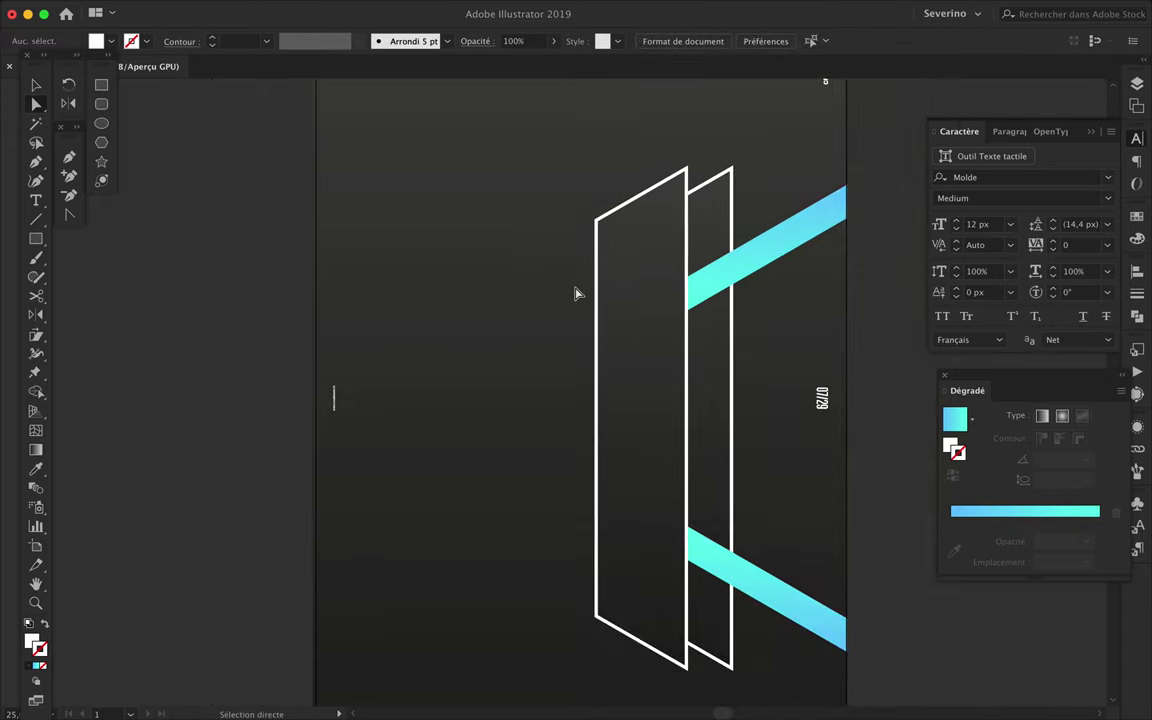
{"action": "scroll", "coordinate": [575, 293], "scroll_direction": "up", "scroll_amount": 2}
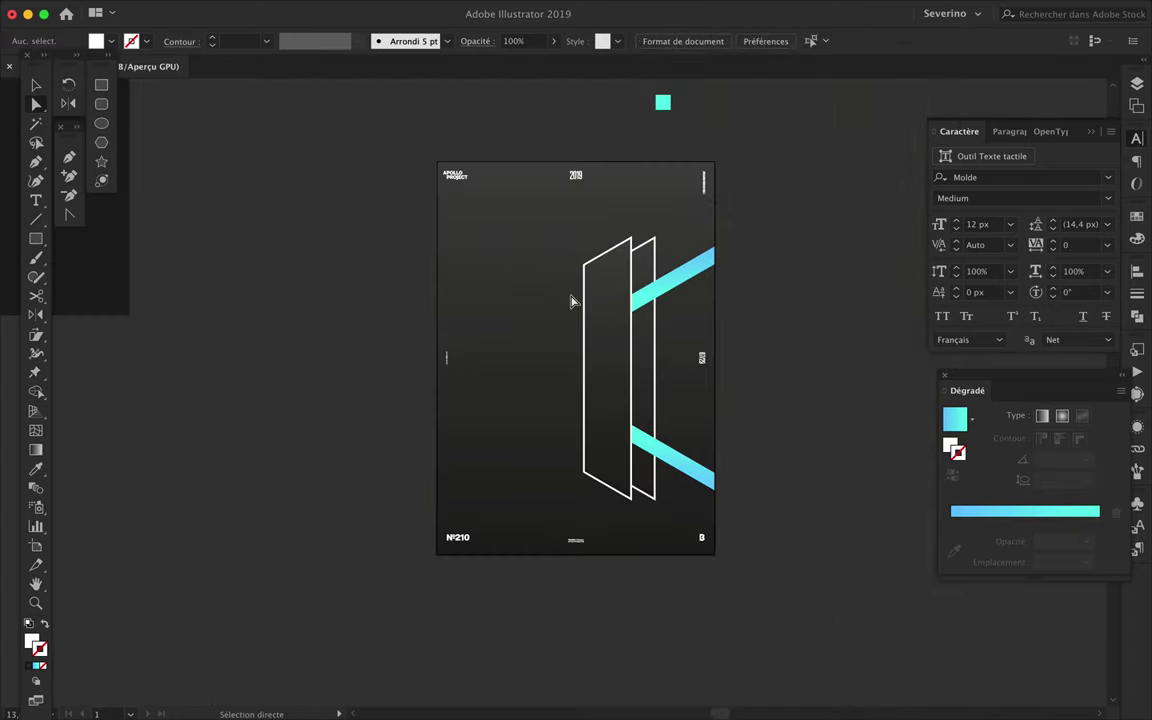
{"action": "scroll", "coordinate": [572, 301], "scroll_direction": "up", "scroll_amount": 3}
{"action": "key", "text": "v"}
- Place a copy of the tall panel to its left and lower its top corner to shorten it
{"action": "mouse_move", "coordinate": [643, 301]}
{"action": "left_mouse_down"}
{"action": "mouse_move", "coordinate": [585, 395]}
{"action": "mouse_move", "coordinate": [584, 375]}
{"action": "left_mouse_up"}
{"action": "left_click", "coordinate": [599, 290]}
{"action": "key", "text": "a"}
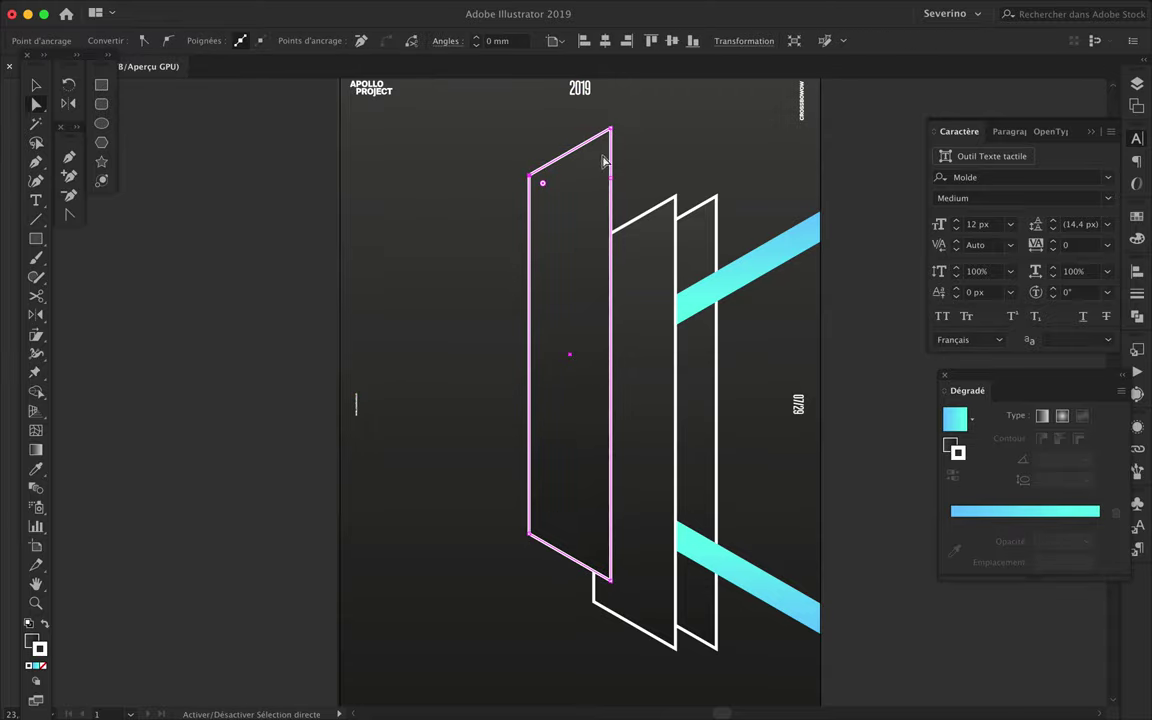
{"action": "left_click_drag", "start_coordinate": [610, 146], "coordinate": [611, 376]}
{"action": "left_click_drag", "start_coordinate": [611, 180], "coordinate": [610, 378]}
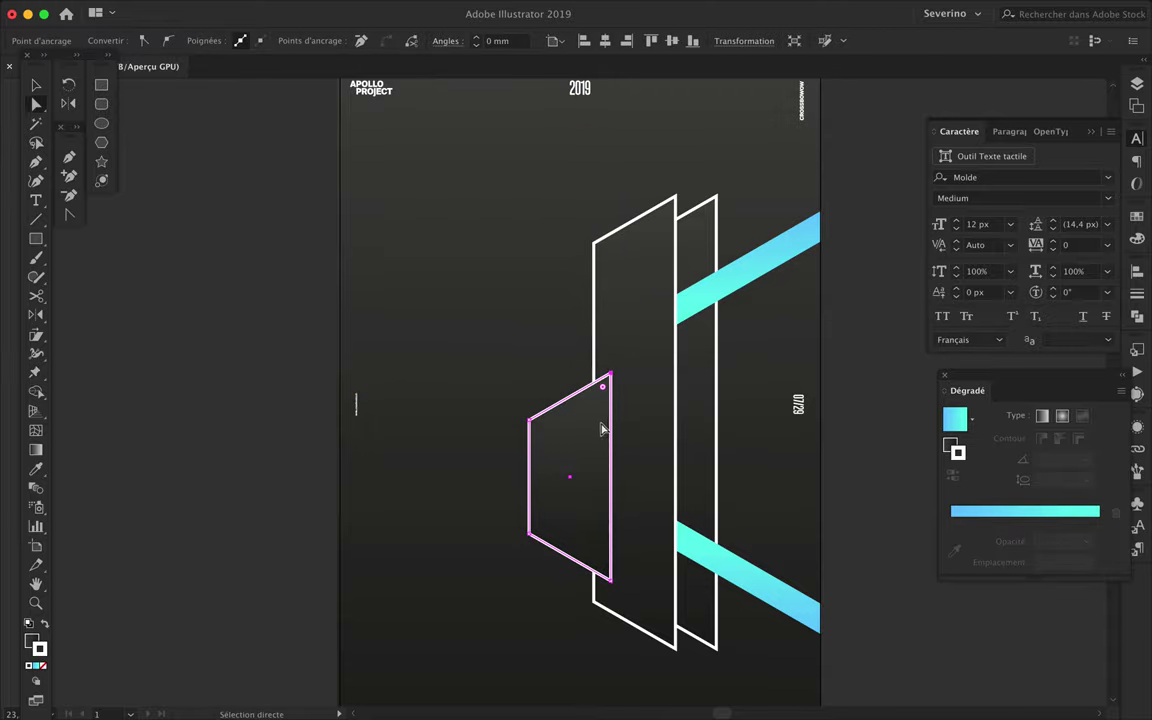
- Show the isometric Grid layer and reshape the copy into a narrow parallelogram
{"action": "left_click", "coordinate": [1145, 88]}
{"action": "left_click", "coordinate": [940, 117]}
{"action": "scroll", "coordinate": [625, 342], "scroll_direction": "up", "scroll_amount": 3}
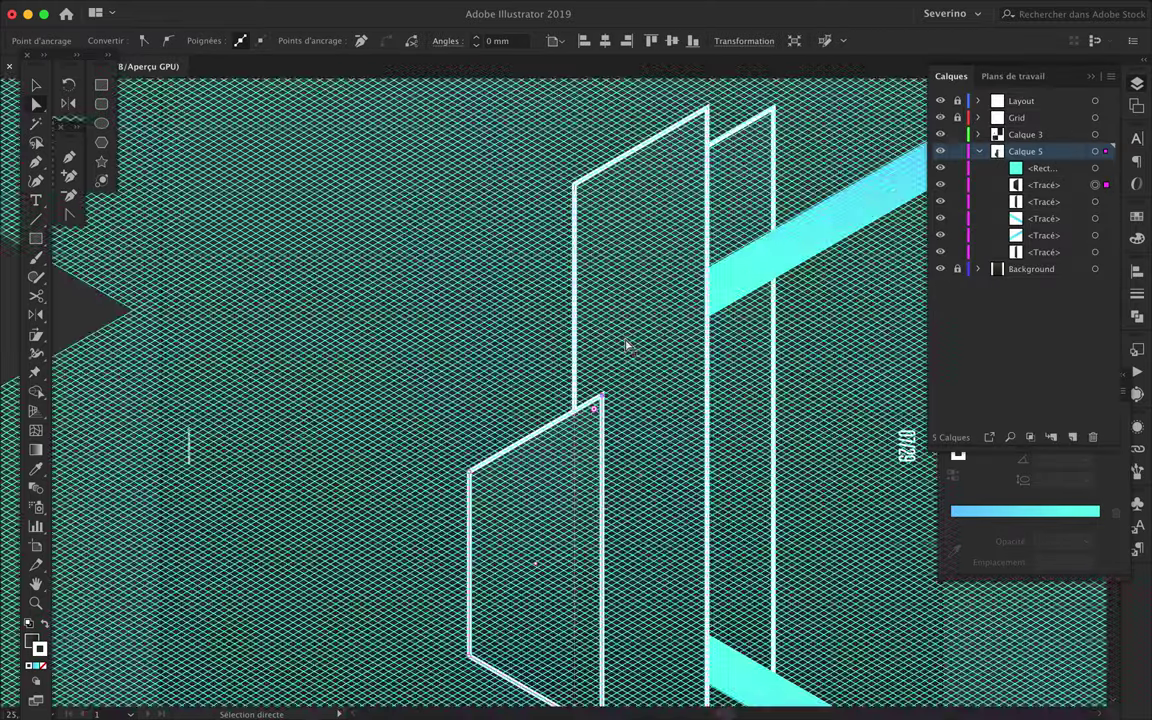
{"action": "scroll", "coordinate": [625, 342], "scroll_direction": "up", "scroll_amount": 2}
{"action": "left_click_drag", "start_coordinate": [612, 216], "coordinate": [476, 294]}
{"action": "left_click_drag", "start_coordinate": [612, 660], "coordinate": [468, 580]}
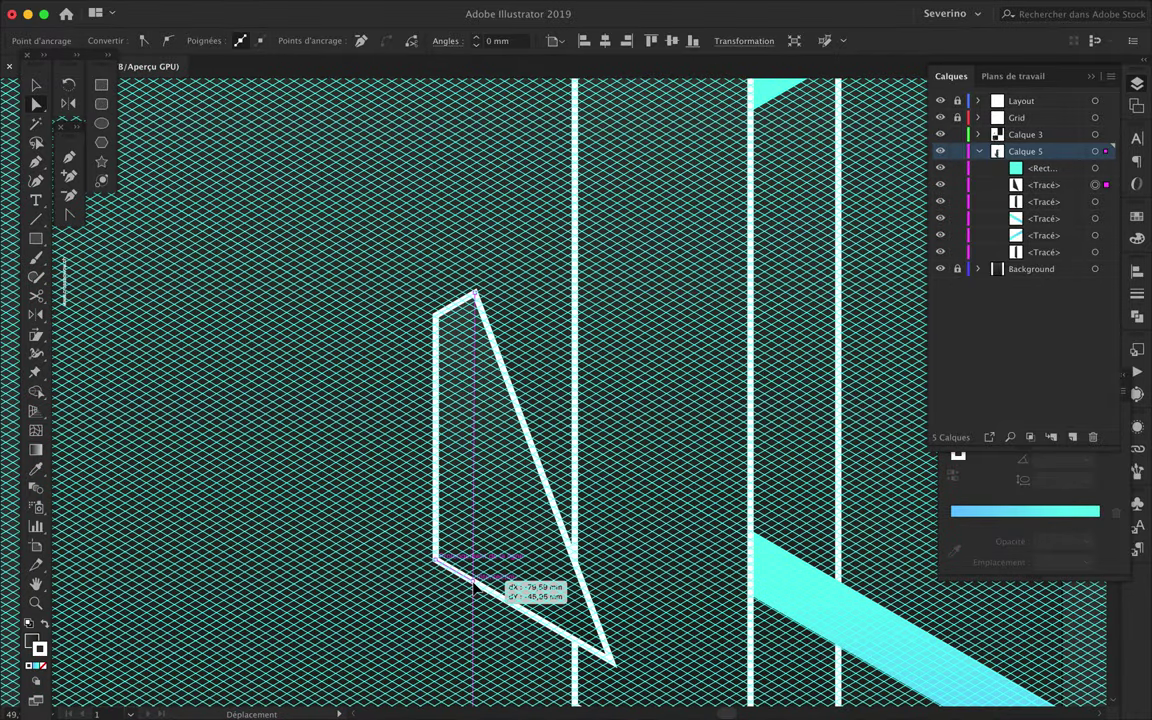
{"action": "left_click_drag", "start_coordinate": [474, 585], "coordinate": [473, 585]}
- Snap the panel's four corners onto the isometric grid
{"action": "scroll", "coordinate": [509, 558], "scroll_direction": "up", "scroll_amount": 2}
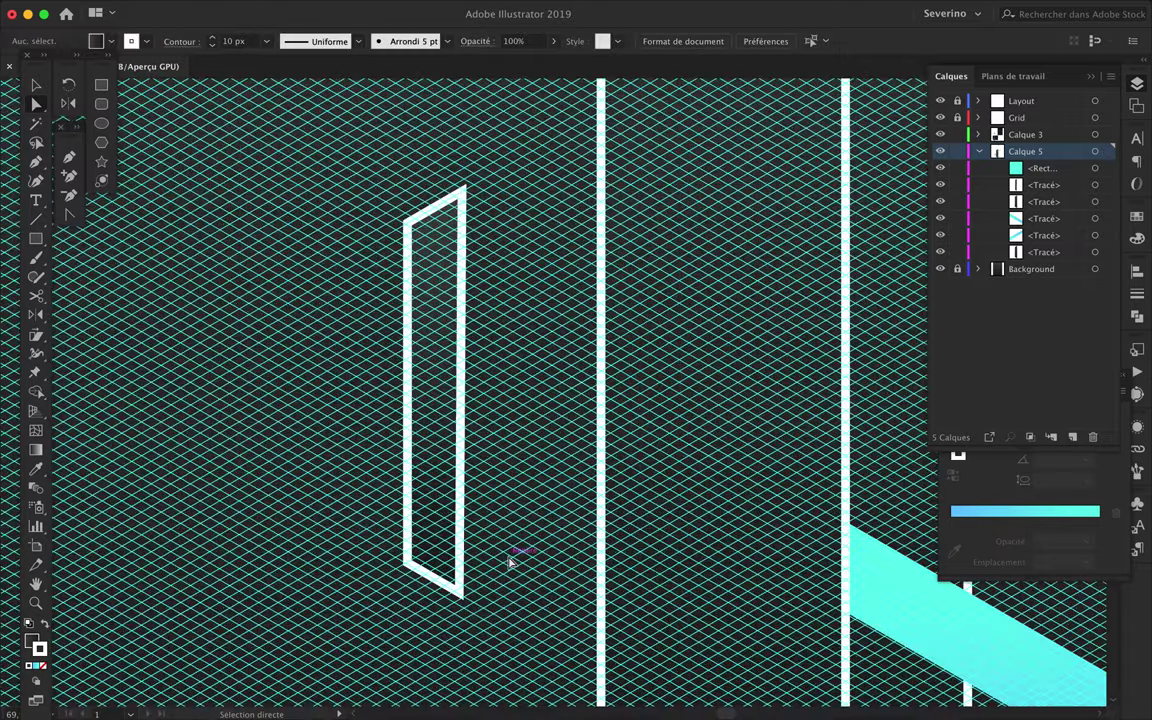
{"action": "scroll", "coordinate": [430, 578], "scroll_direction": "up", "scroll_amount": 3}
{"action": "scroll", "coordinate": [418, 640], "scroll_direction": "up", "scroll_amount": 2}
{"action": "left_click_drag", "start_coordinate": [456, 612], "coordinate": [430, 593]}
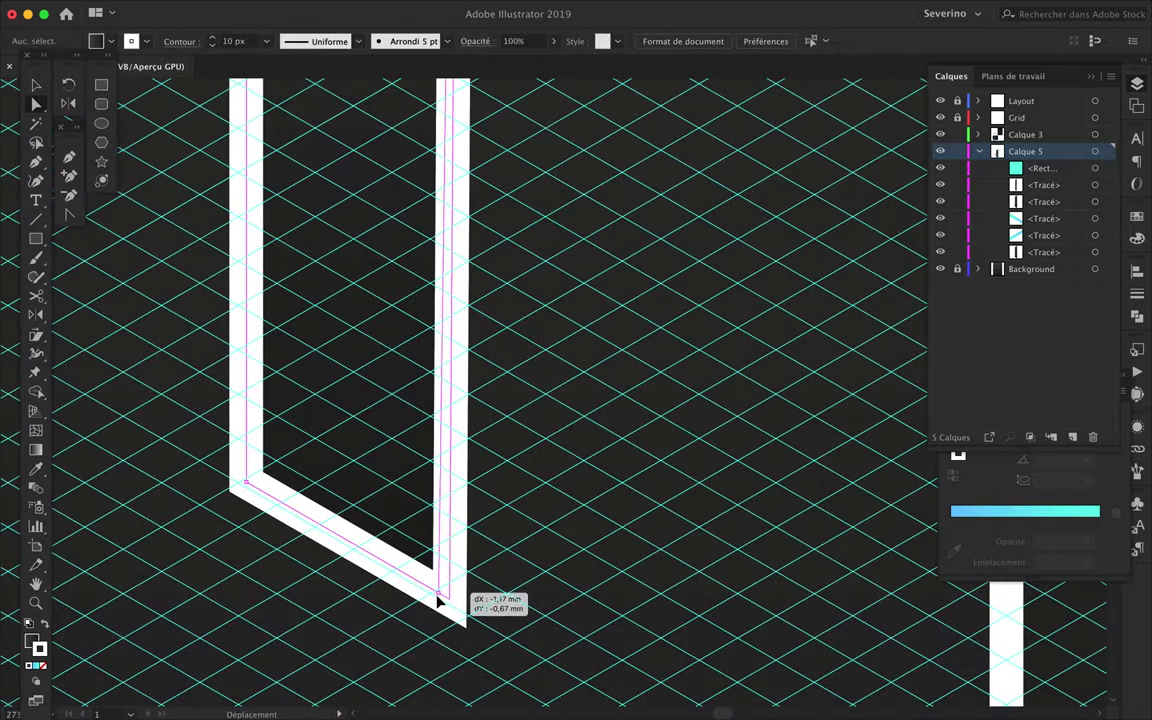
{"action": "left_click_drag", "start_coordinate": [240, 488], "coordinate": [237, 478]}
{"action": "scroll", "coordinate": [242, 432], "scroll_direction": "up", "scroll_amount": 5}
{"action": "scroll", "coordinate": [239, 424], "scroll_direction": "up", "scroll_amount": 5}
{"action": "scroll", "coordinate": [250, 300], "scroll_direction": "up", "scroll_amount": 3}
{"action": "left_click_drag", "start_coordinate": [266, 224], "coordinate": [259, 230]}
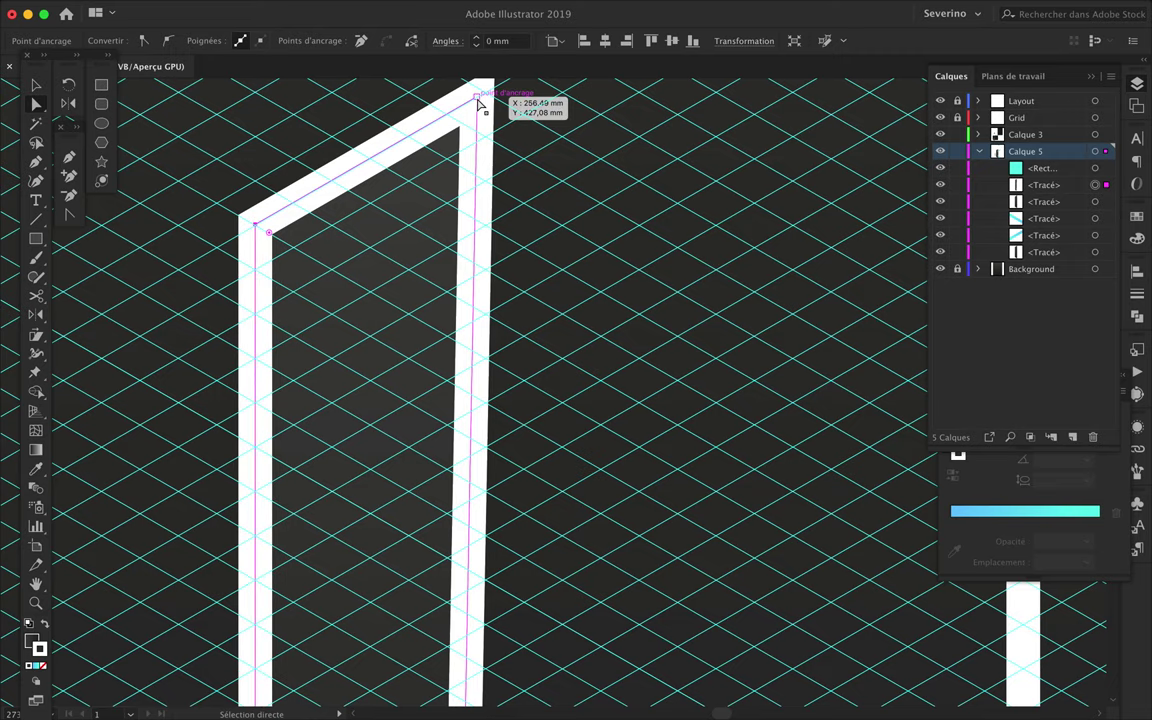
{"action": "left_click_drag", "start_coordinate": [478, 103], "coordinate": [489, 147]}
- Extend the U-shape's bottom-right corner to the right and shift the small shape slightly right
{"action": "scroll", "coordinate": [484, 155], "scroll_direction": "up", "scroll_amount": 3}
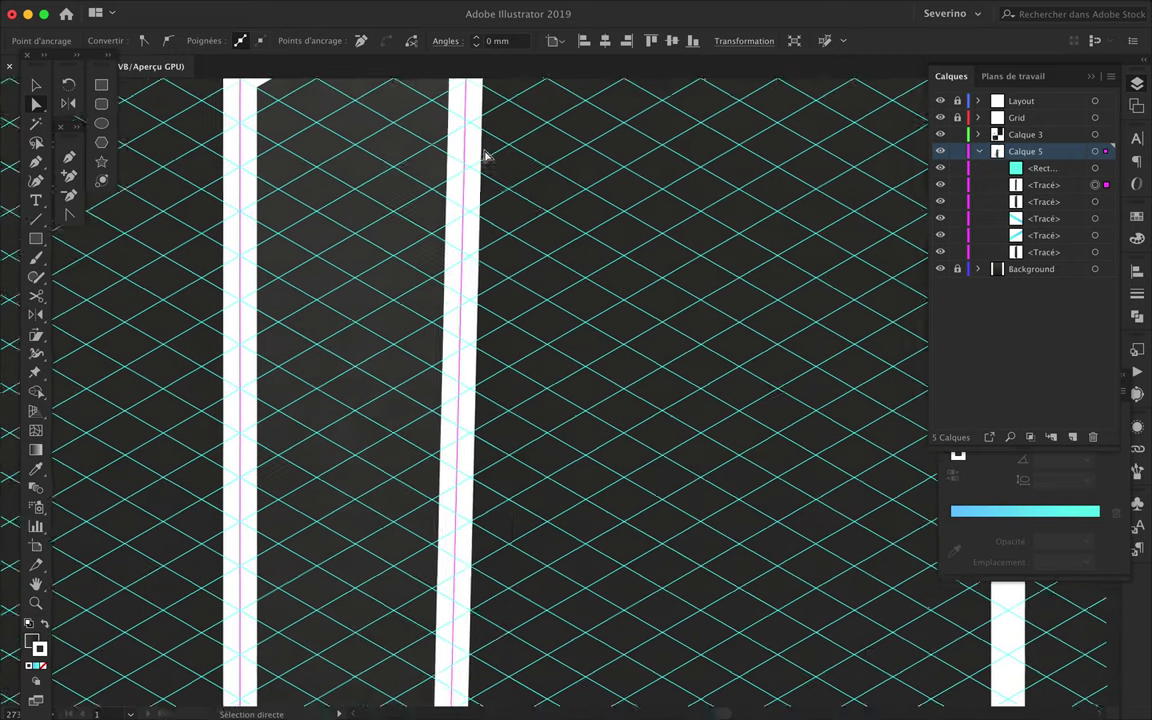
{"action": "scroll", "coordinate": [484, 155], "scroll_direction": "down", "scroll_amount": 5}
{"action": "left_click_drag", "start_coordinate": [399, 437], "coordinate": [428, 445]}
{"action": "scroll", "coordinate": [427, 447], "scroll_direction": "down", "scroll_amount": 3}
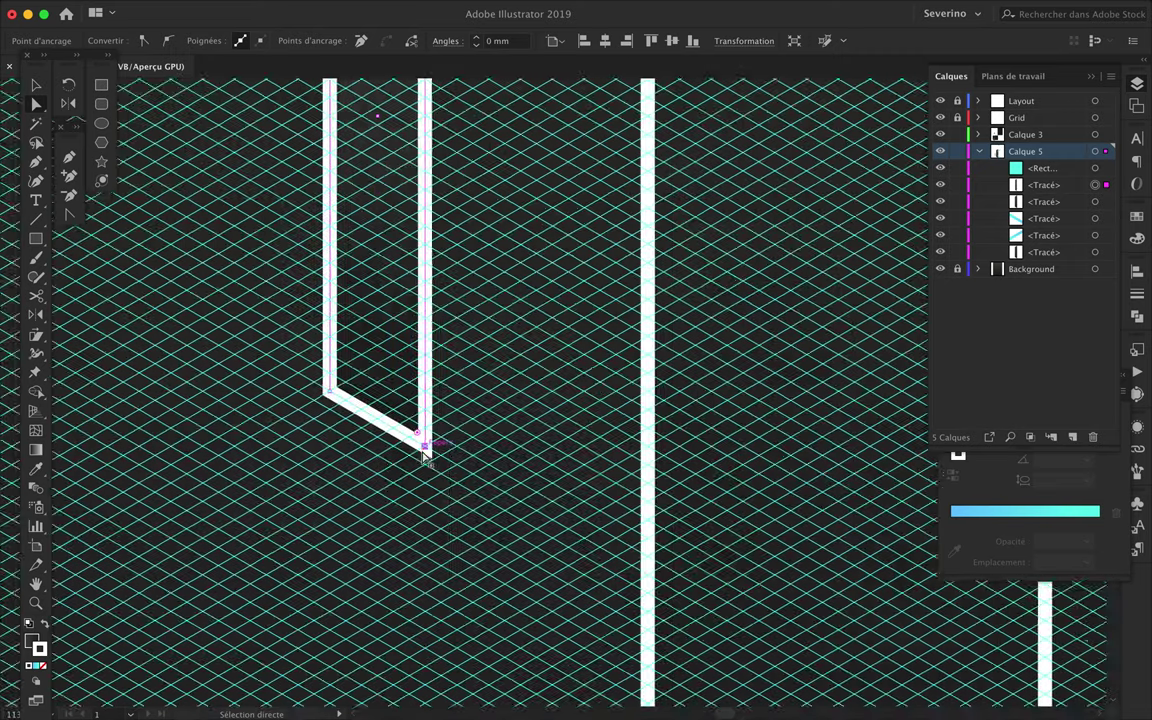
{"action": "key", "text": "super+0"}
{"action": "key", "text": "v"}
{"action": "left_click_drag", "start_coordinate": [573, 409], "coordinate": [545, 422]}
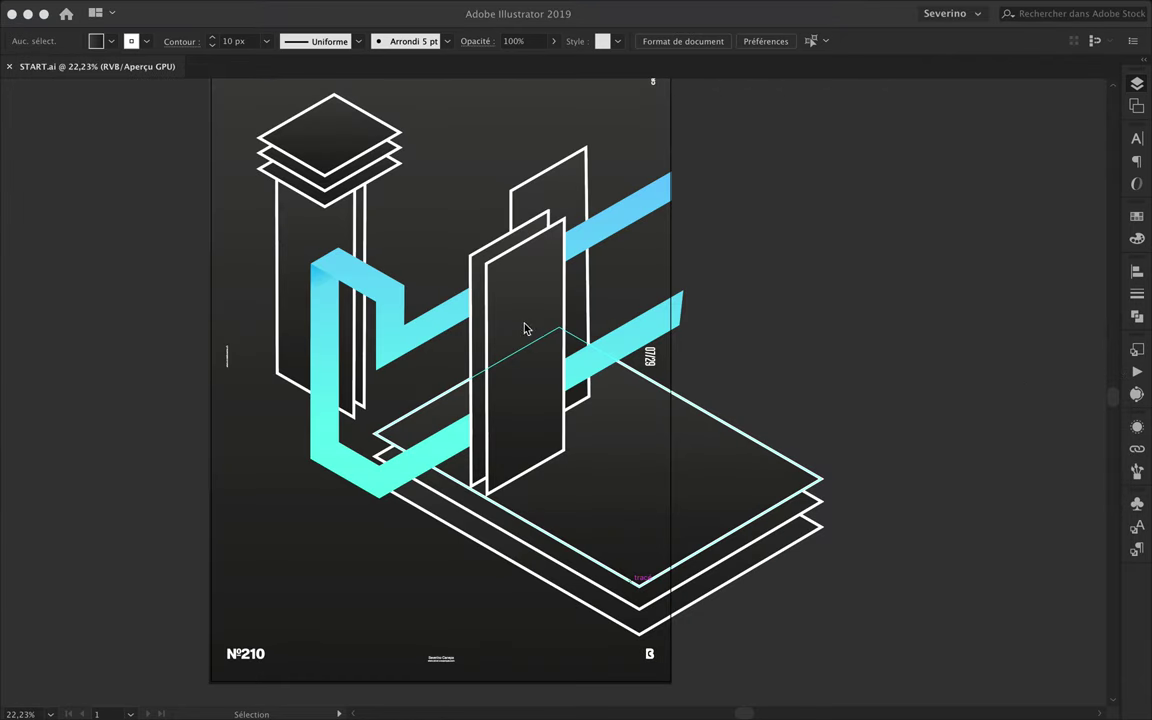
- Move the tall door panel up and to the right
{"action": "key", "text": "Tab"}
{"action": "left_click", "coordinate": [481, 336]}
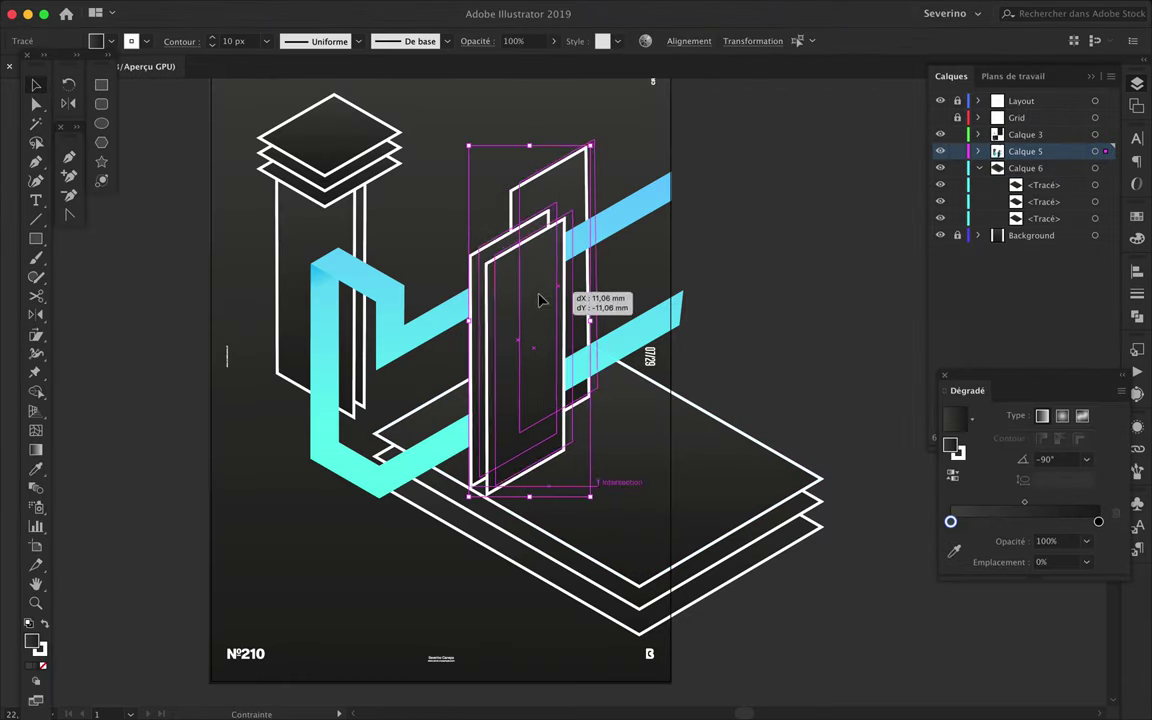
{"action": "left_click_drag", "start_coordinate": [481, 336], "coordinate": [545, 296]}
{"action": "left_click", "coordinate": [537, 541]}
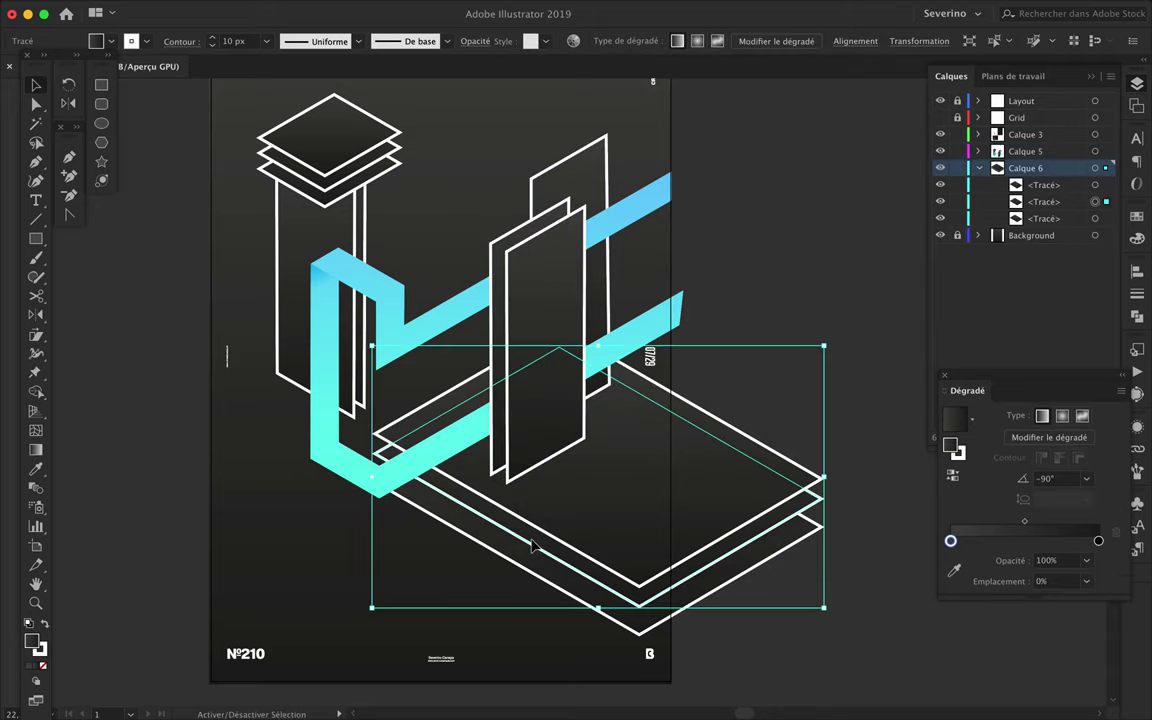
{"action": "left_click", "coordinate": [738, 575]}
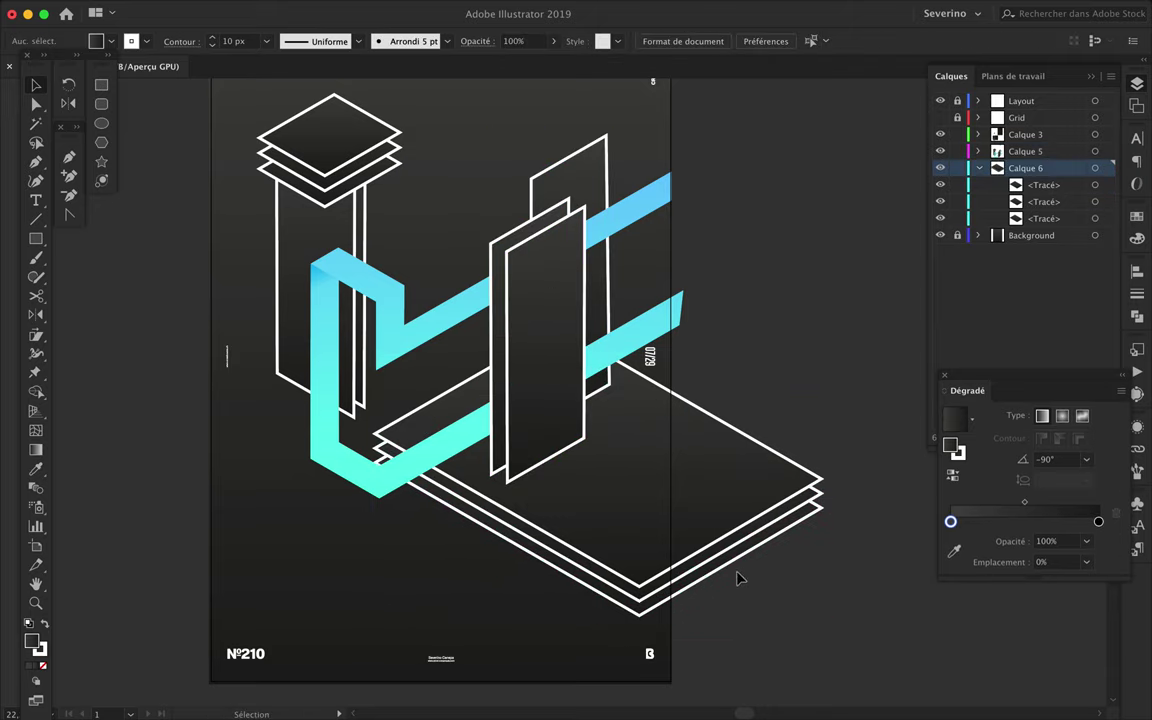
- Shift the corner anchors of the three bottom planes along the grid
{"action": "left_click", "coordinate": [710, 530]}
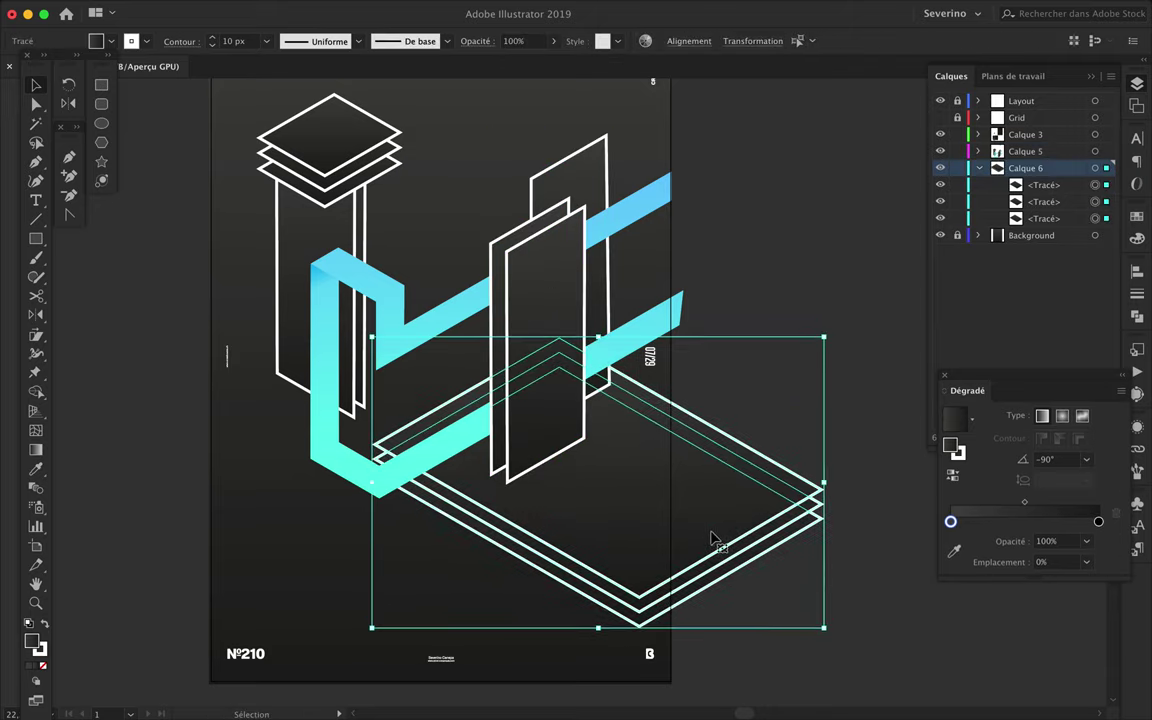
{"action": "left_click", "coordinate": [778, 384]}
{"action": "left_click_drag", "start_coordinate": [626, 641], "coordinate": [405, 460]}
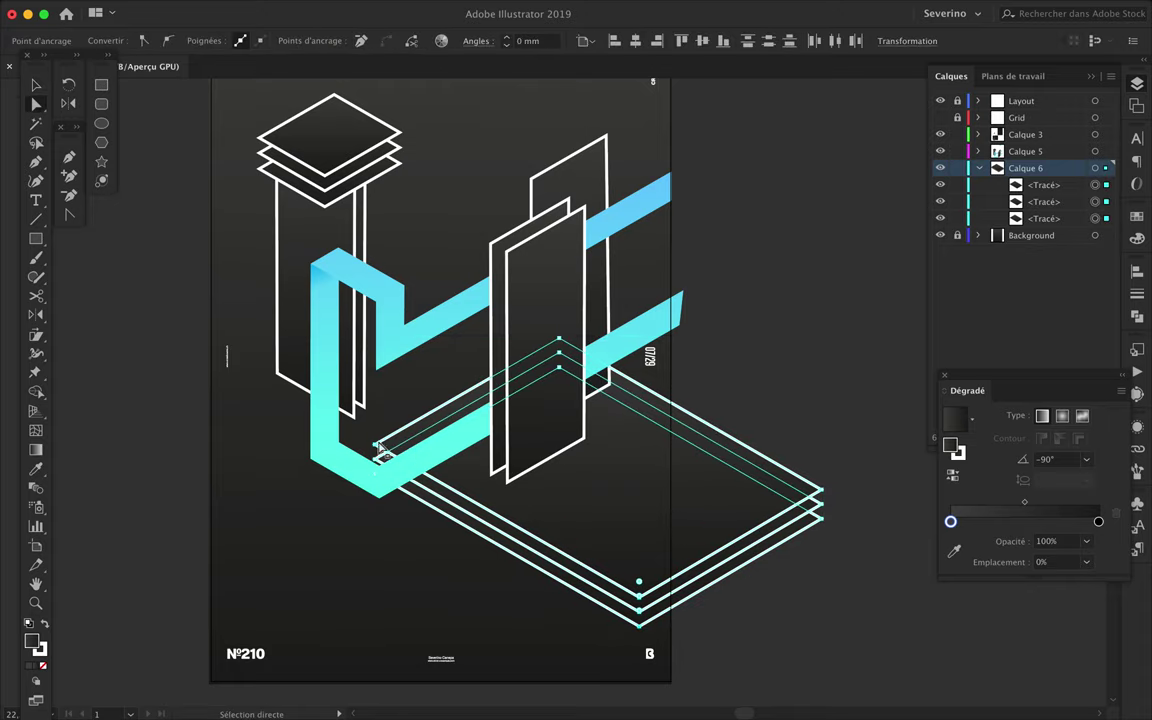
{"action": "scroll", "coordinate": [224, 703], "scroll_direction": "up", "scroll_amount": 5}
{"action": "scroll", "coordinate": [224, 703], "scroll_direction": "up", "scroll_amount": 5}
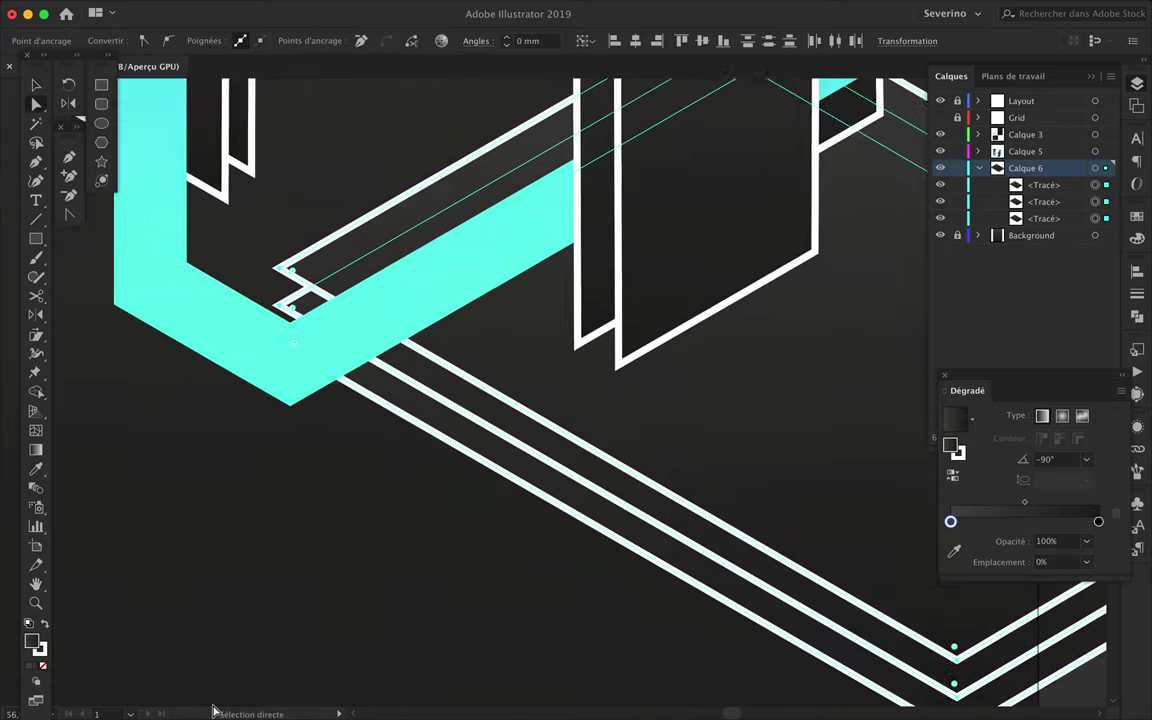
{"action": "left_click_drag", "start_coordinate": [437, 511], "coordinate": [496, 480]}
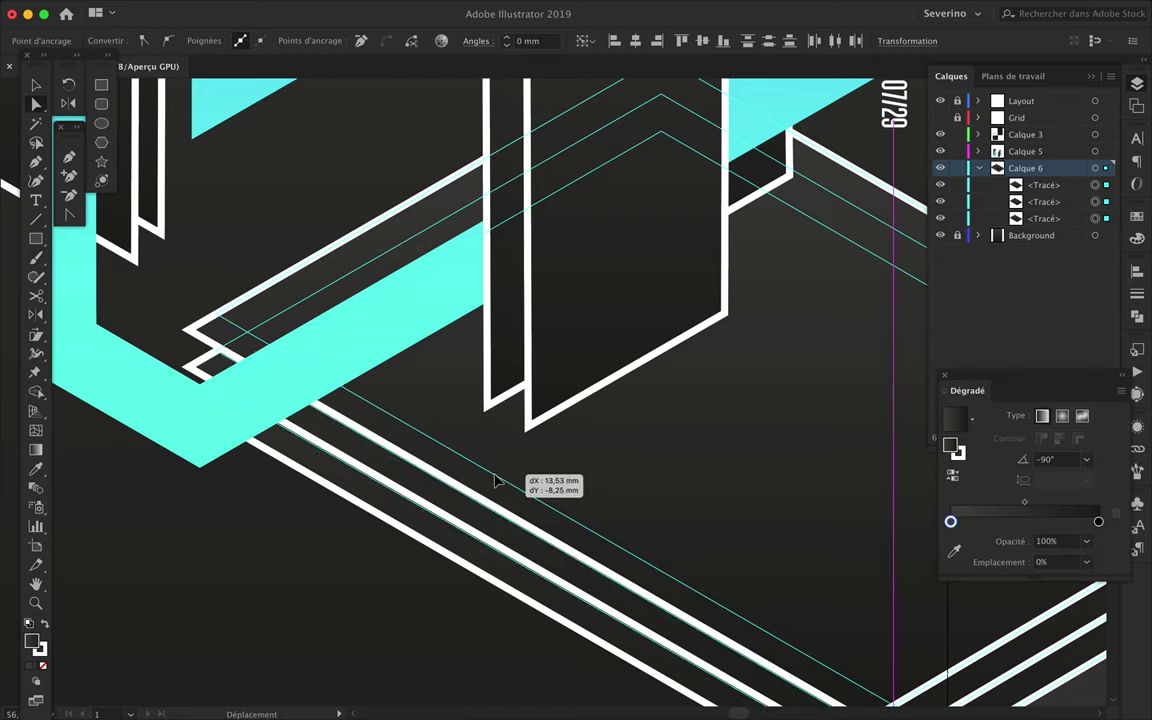
{"action": "scroll", "coordinate": [496, 480], "scroll_direction": "down", "scroll_amount": 5}
{"action": "scroll", "coordinate": [496, 480], "scroll_direction": "down", "scroll_amount": 3}
{"action": "left_click", "coordinate": [474, 565]}
{"action": "scroll", "coordinate": [474, 565], "scroll_direction": "down", "scroll_amount": 2}
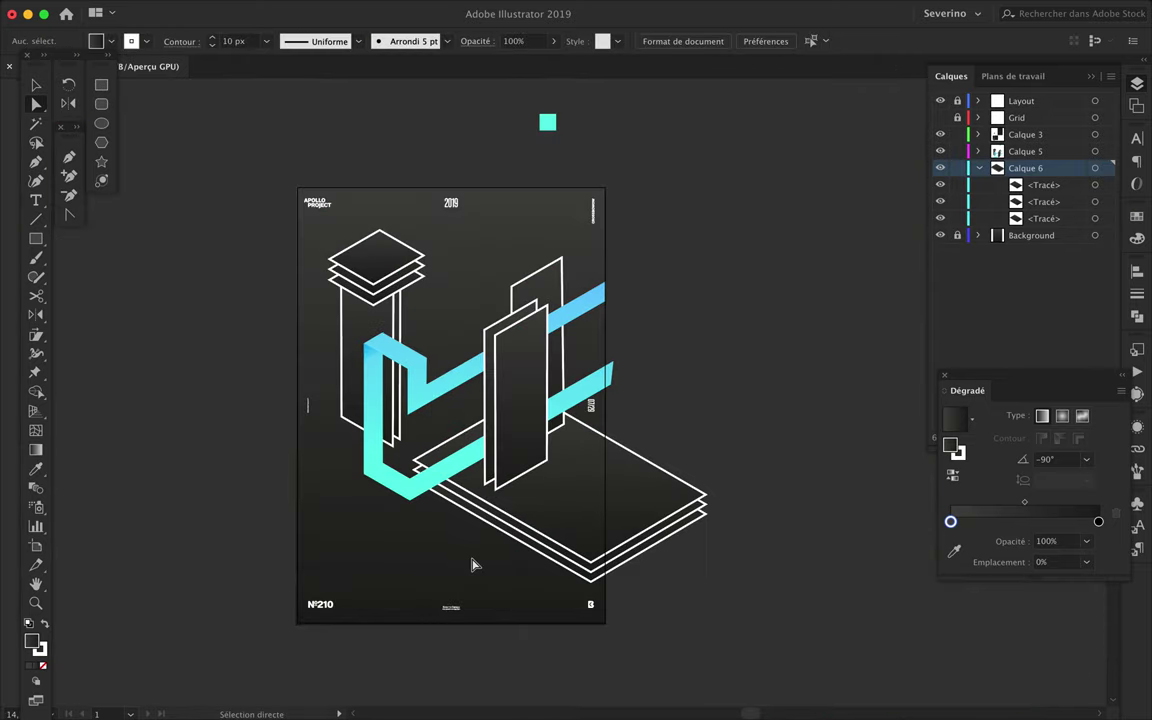
- Stretch the top stacked plane's corner up-left, then undo the stretch
{"action": "left_click", "coordinate": [378, 232]}
{"action": "scroll", "coordinate": [386, 220], "scroll_direction": "up", "scroll_amount": 3}
{"action": "mouse_move", "coordinate": [400, 219]}
{"action": "left_mouse_down"}
{"action": "mouse_move", "coordinate": [272, 133]}
{"action": "mouse_move", "coordinate": [242, 128]}
{"action": "left_mouse_up"}
{"action": "left_click", "coordinate": [218, 378]}
{"action": "left_click", "coordinate": [695, 250]}
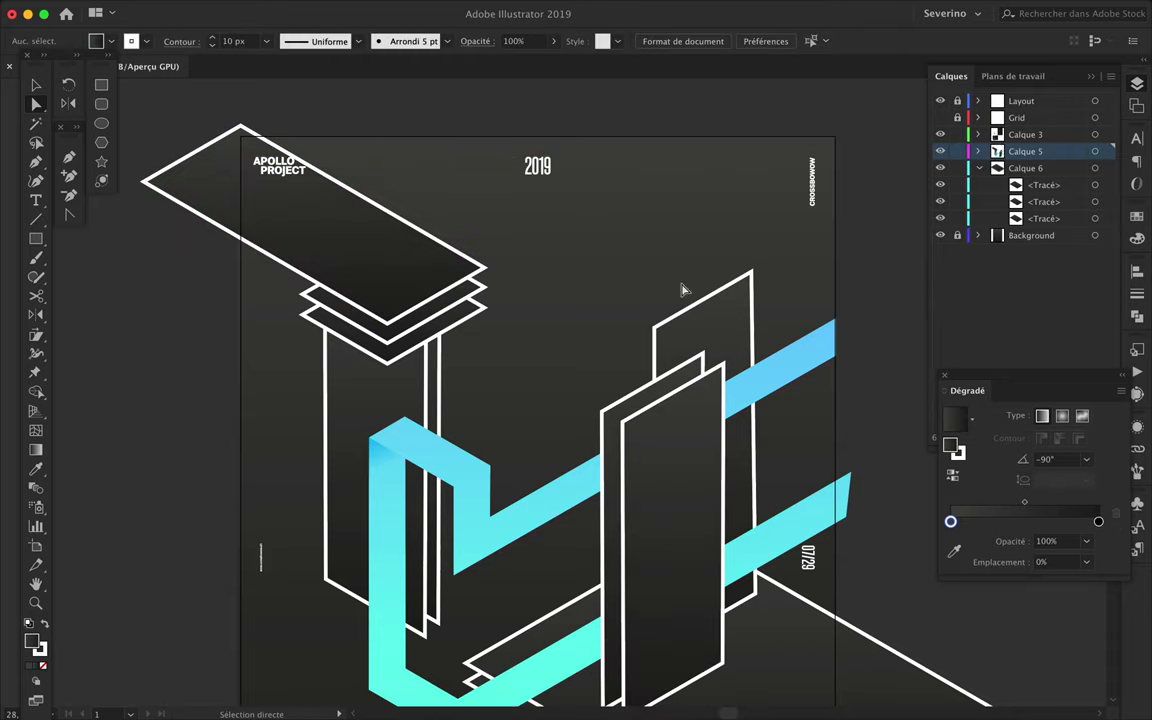
{"action": "key", "text": "ctrl+z"}
- Move the stacked rhombus group down-right over the columns, just below 2019
{"action": "key", "text": "v"}
{"action": "left_click_drag", "start_coordinate": [395, 187], "coordinate": [390, 186]}
{"action": "left_click", "coordinate": [566, 244]}
{"action": "left_click", "coordinate": [398, 155]}
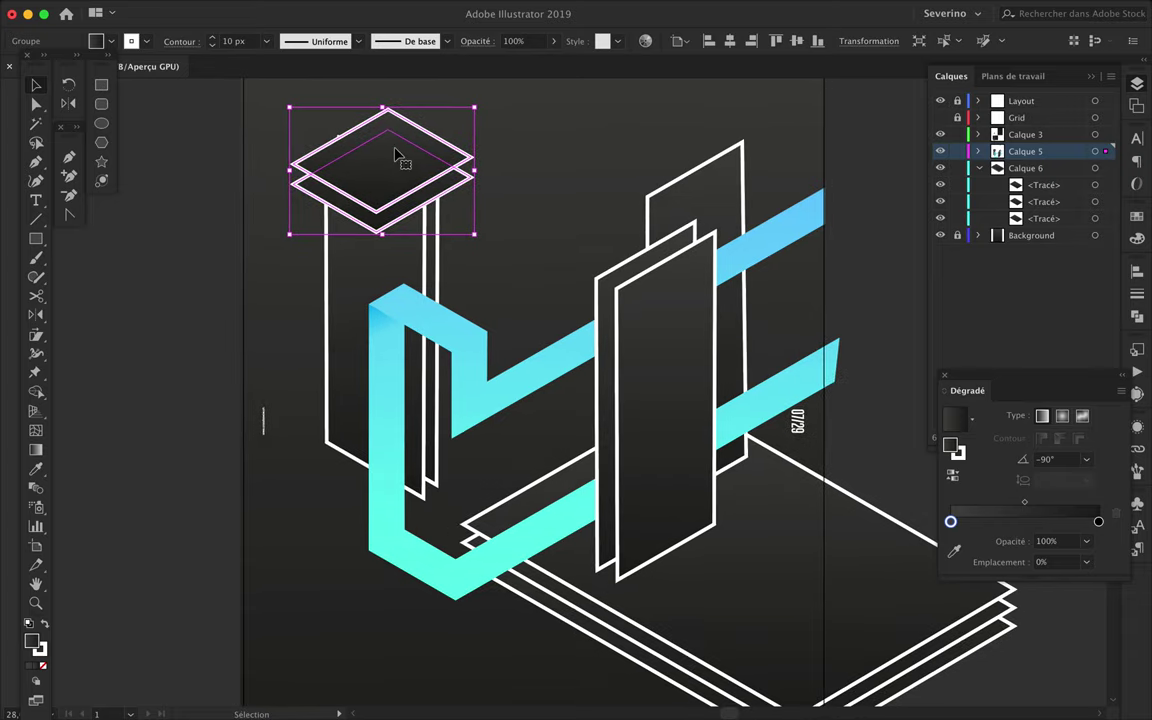
{"action": "left_click", "coordinate": [553, 128]}
{"action": "key", "text": "ctrl+0"}
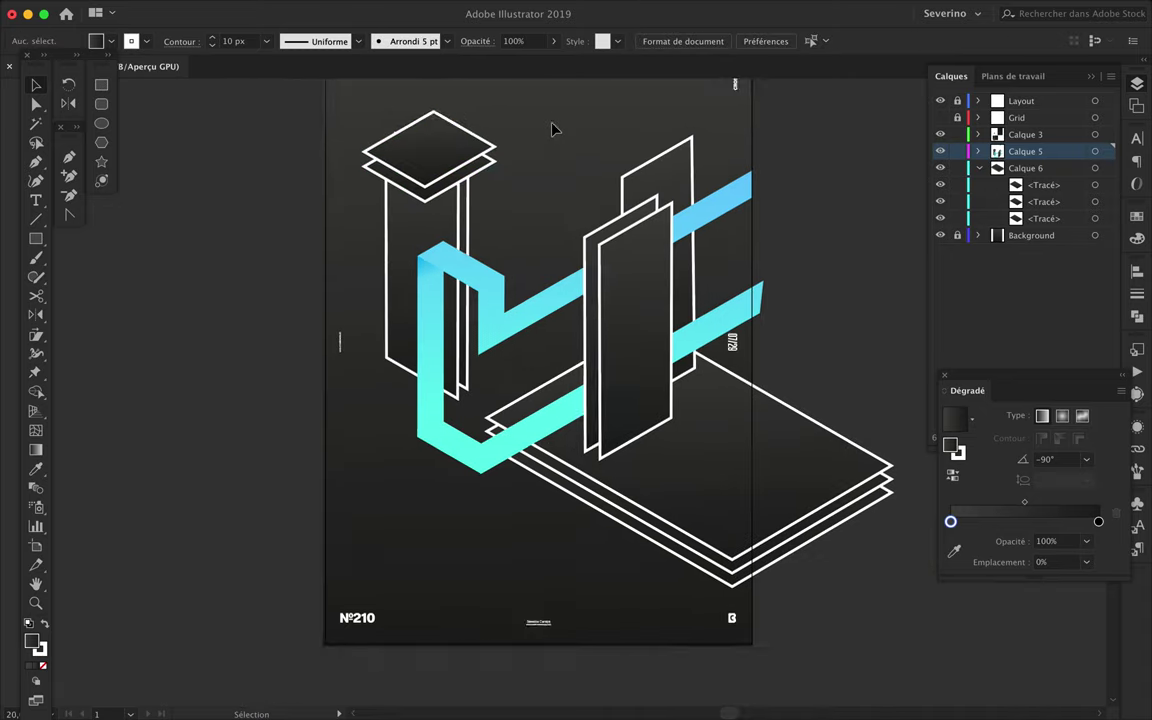
{"action": "mouse_move", "coordinate": [335, 215]}
{"action": "left_mouse_down"}
{"action": "mouse_move", "coordinate": [432, 285]}
{"action": "mouse_move", "coordinate": [430, 208]}
{"action": "left_mouse_up"}
{"action": "left_click", "coordinate": [570, 150]}
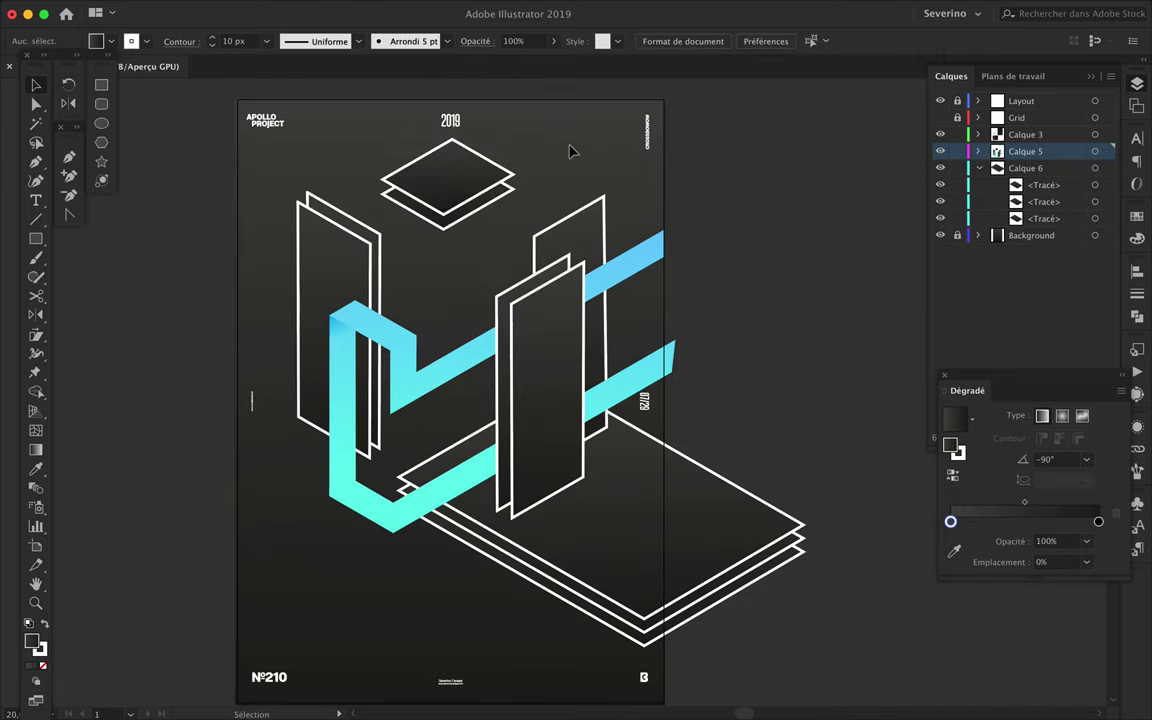
- Alt-drag an offset copy of the front panel slightly down-right
{"action": "left_click", "coordinate": [449, 344]}
{"action": "scroll", "coordinate": [449, 344], "scroll_direction": "down", "scroll_amount": 2}
{"action": "left_click_drag", "start_coordinate": [538, 349], "coordinate": [551, 362]}
{"action": "left_click", "coordinate": [756, 322]}
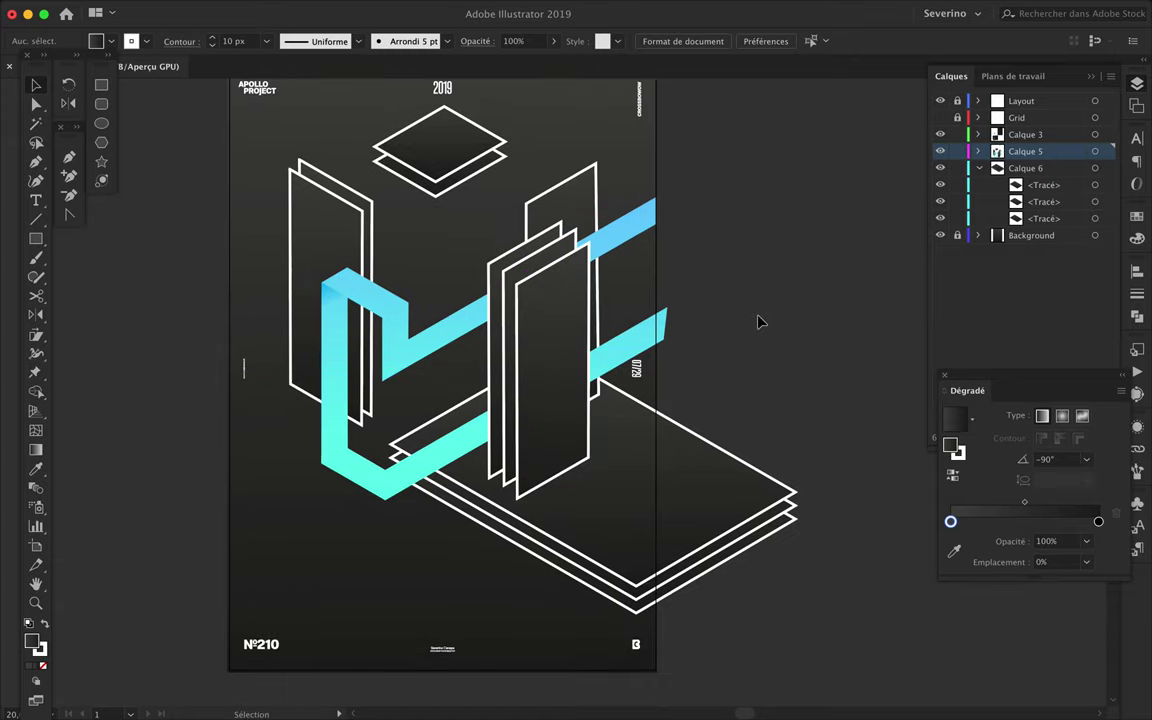
{"action": "key", "text": "ctrl+z"}
{"action": "left_click", "coordinate": [758, 327]}
- Preview the poster full-screen in Presentation Mode
{"action": "scroll", "coordinate": [758, 327], "scroll_direction": "up", "scroll_amount": 2}
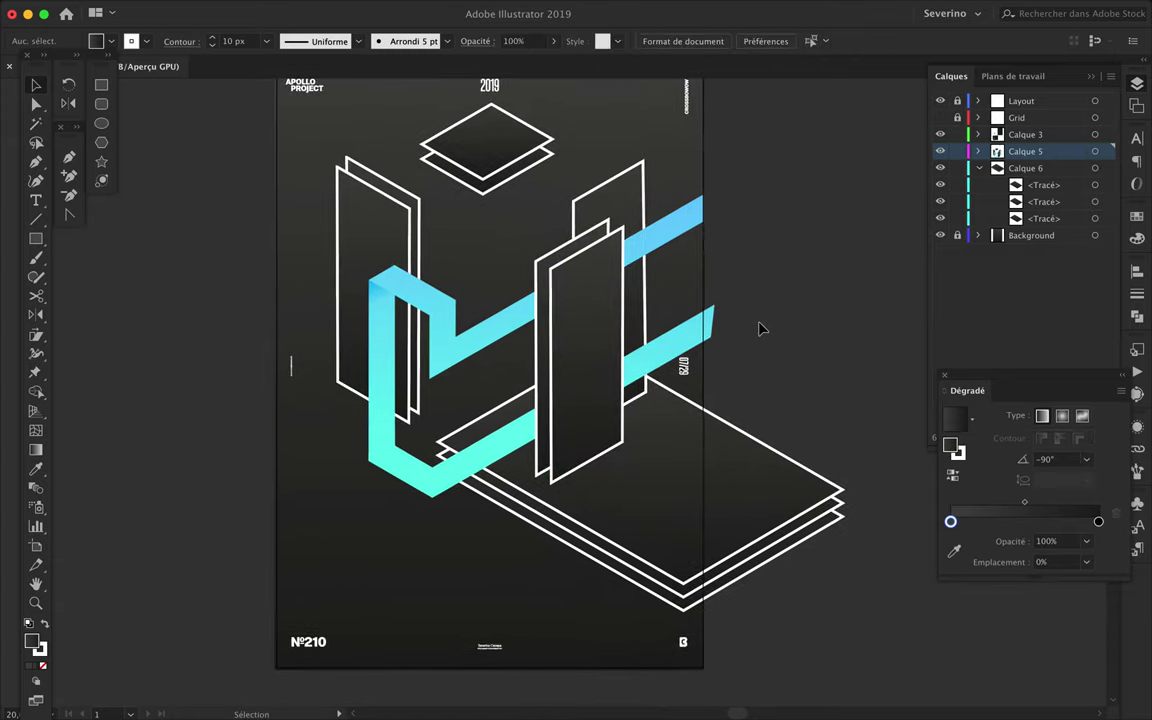
{"action": "scroll", "coordinate": [760, 328], "scroll_direction": "up", "scroll_amount": 2}
{"action": "scroll", "coordinate": [758, 328], "scroll_direction": "down", "scroll_amount": 3}
{"action": "scroll", "coordinate": [746, 553], "scroll_direction": "down", "scroll_amount": 3}
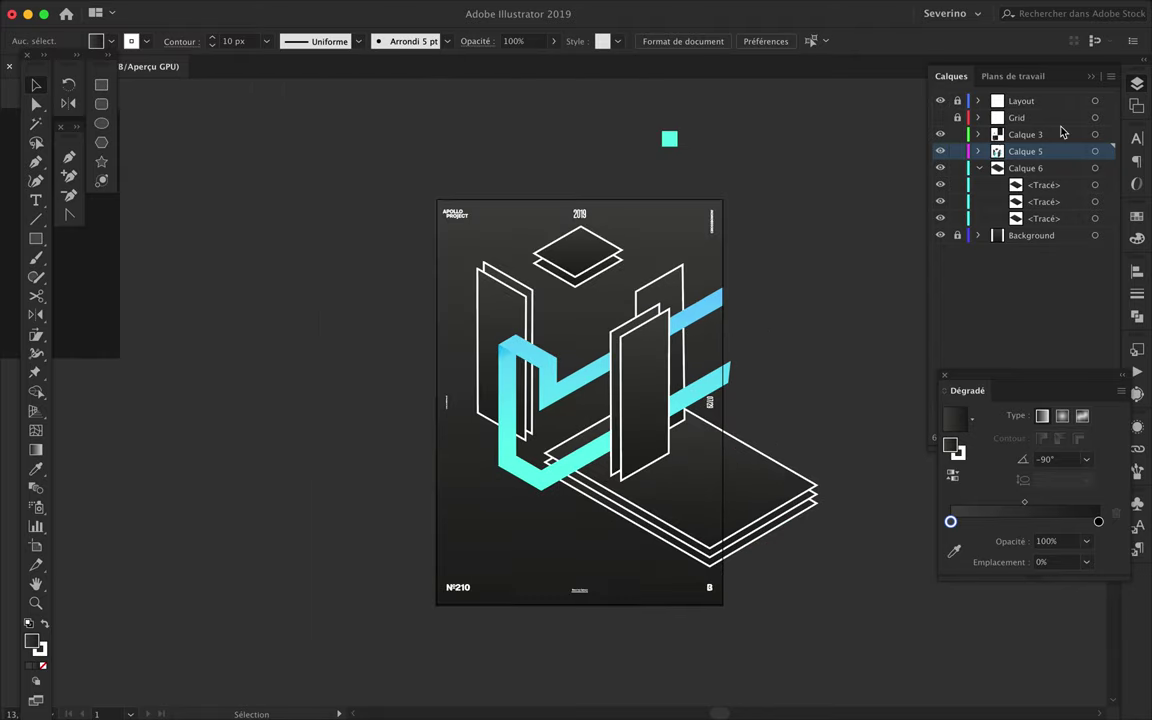
{"action": "left_click", "coordinate": [425, 8]}
{"action": "left_click", "coordinate": [429, 124]}
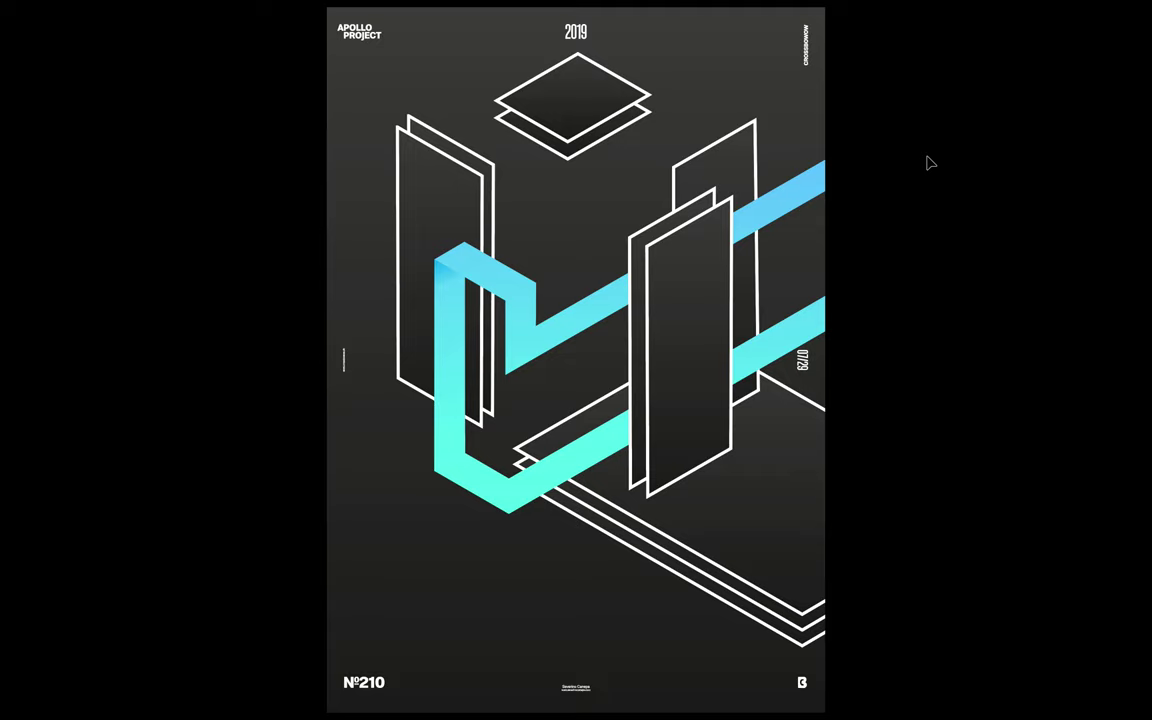
- Leave the full-screen preview and shorten the left panel by nudging its corners with Shift+arrow keys
{"action": "key", "text": "Escape"}
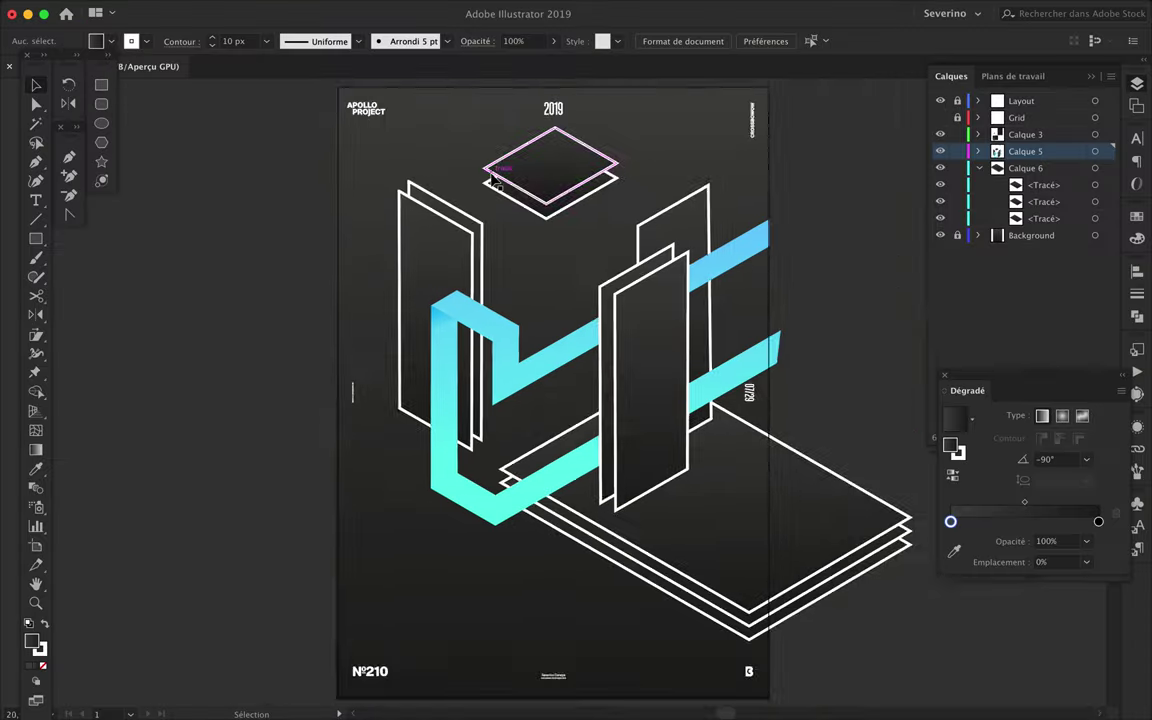
{"action": "scroll", "coordinate": [395, 228], "scroll_direction": "up", "scroll_amount": 2}
{"action": "key", "text": "shift+Down"}
{"action": "key", "text": "shift+Down"}
{"action": "key", "text": "shift+Down"}
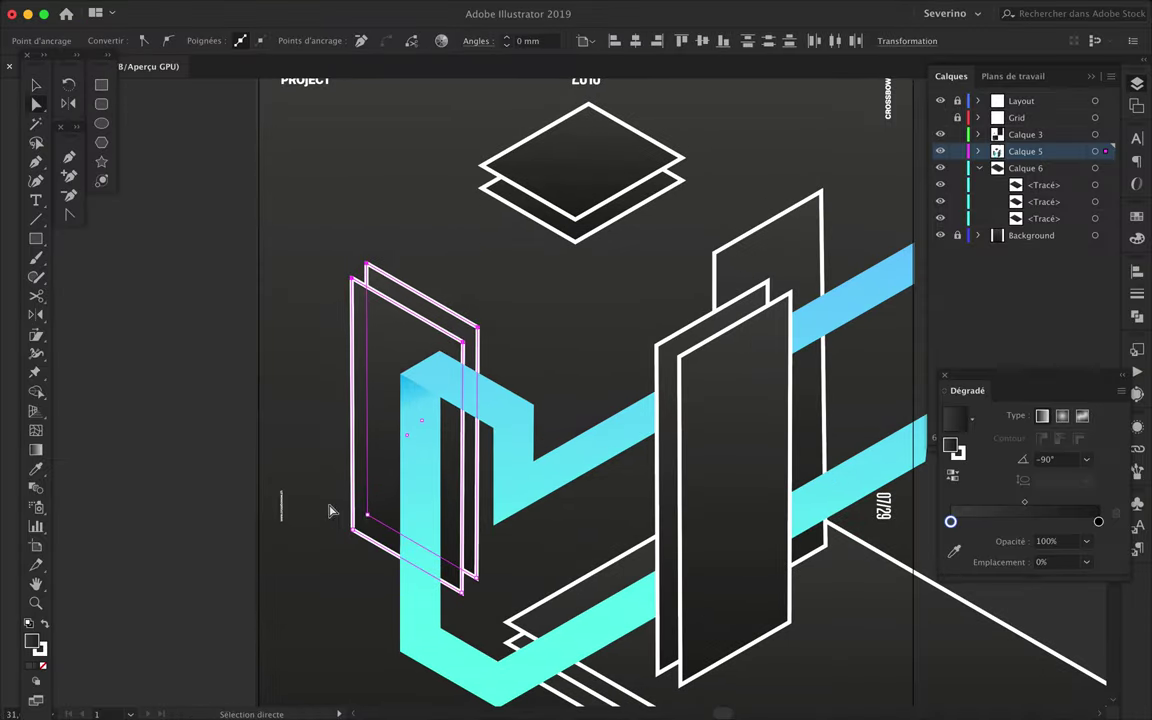
{"action": "key", "text": "shift+Up"}
{"action": "key", "text": "shift+Up"}
{"action": "key", "text": "shift+Up"}
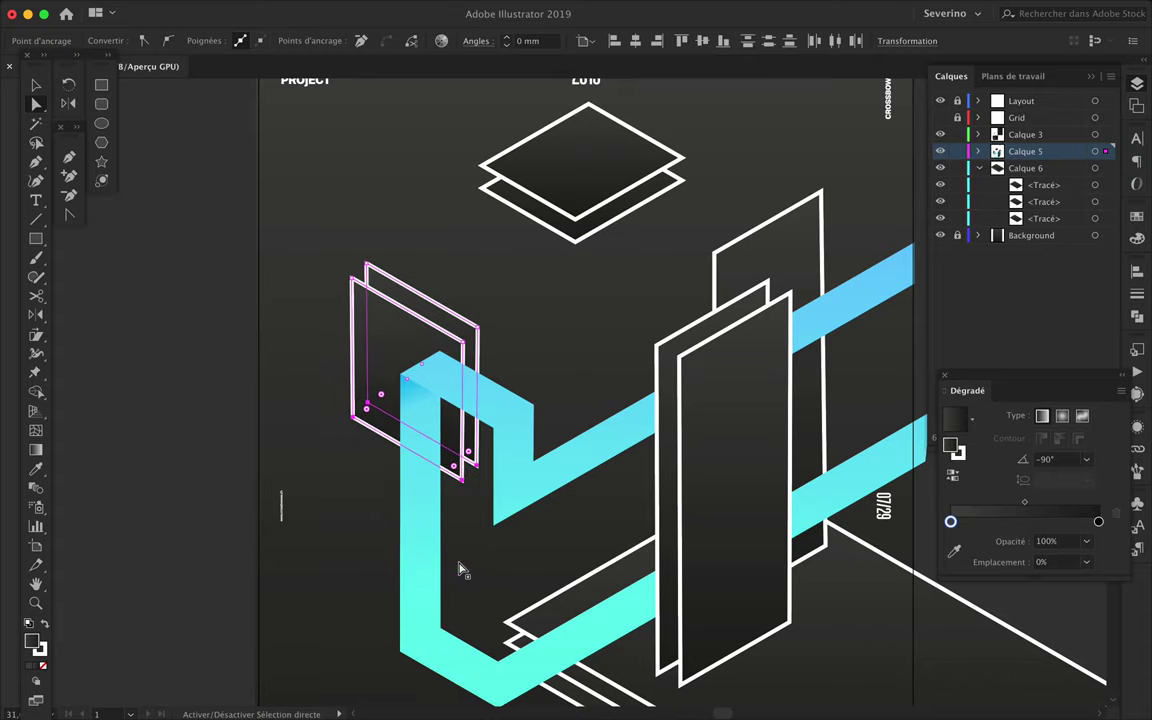
{"action": "left_click", "coordinate": [563, 329]}
{"action": "scroll", "coordinate": [563, 329], "scroll_direction": "down", "scroll_amount": 2}
{"action": "scroll", "coordinate": [563, 329], "scroll_direction": "right", "scroll_amount": 3}
- Move the tall back panel down behind the front panels
{"action": "left_click", "coordinate": [697, 228]}
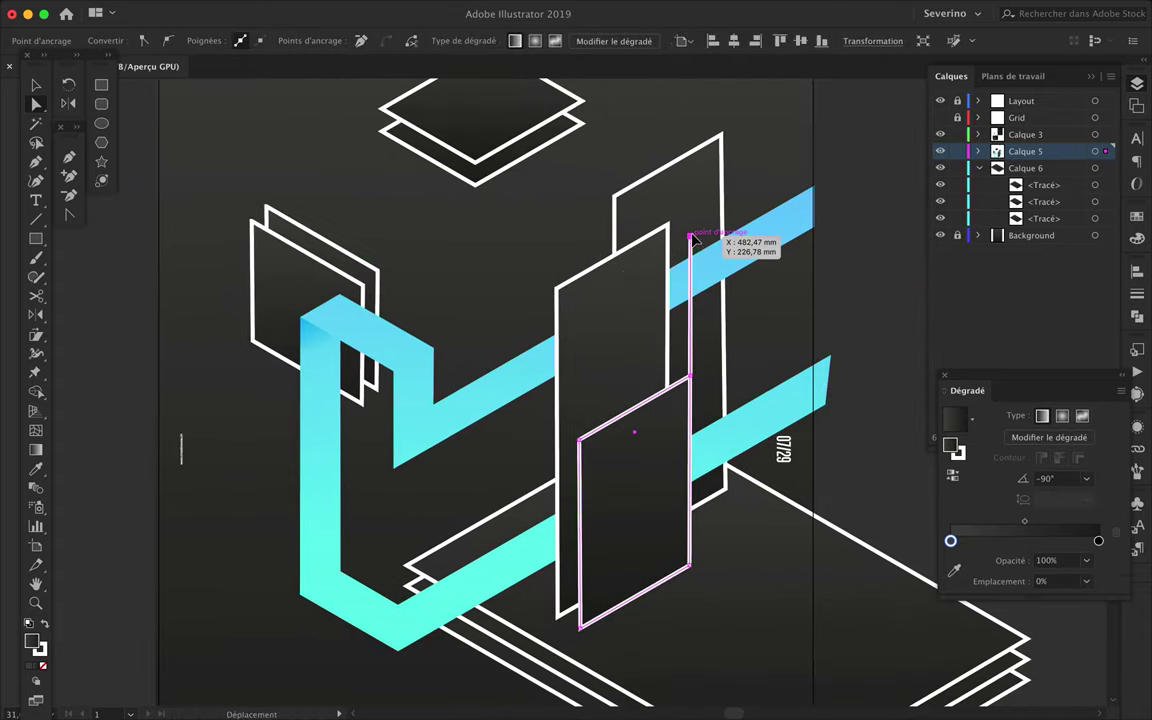
{"action": "left_click", "coordinate": [743, 368]}
{"action": "scroll", "coordinate": [743, 368], "scroll_direction": "down", "scroll_amount": 1}
{"action": "left_click_drag", "start_coordinate": [712, 100], "coordinate": [712, 260]}
{"action": "left_click", "coordinate": [797, 260]}
{"action": "key", "text": "ctrl+minus"}
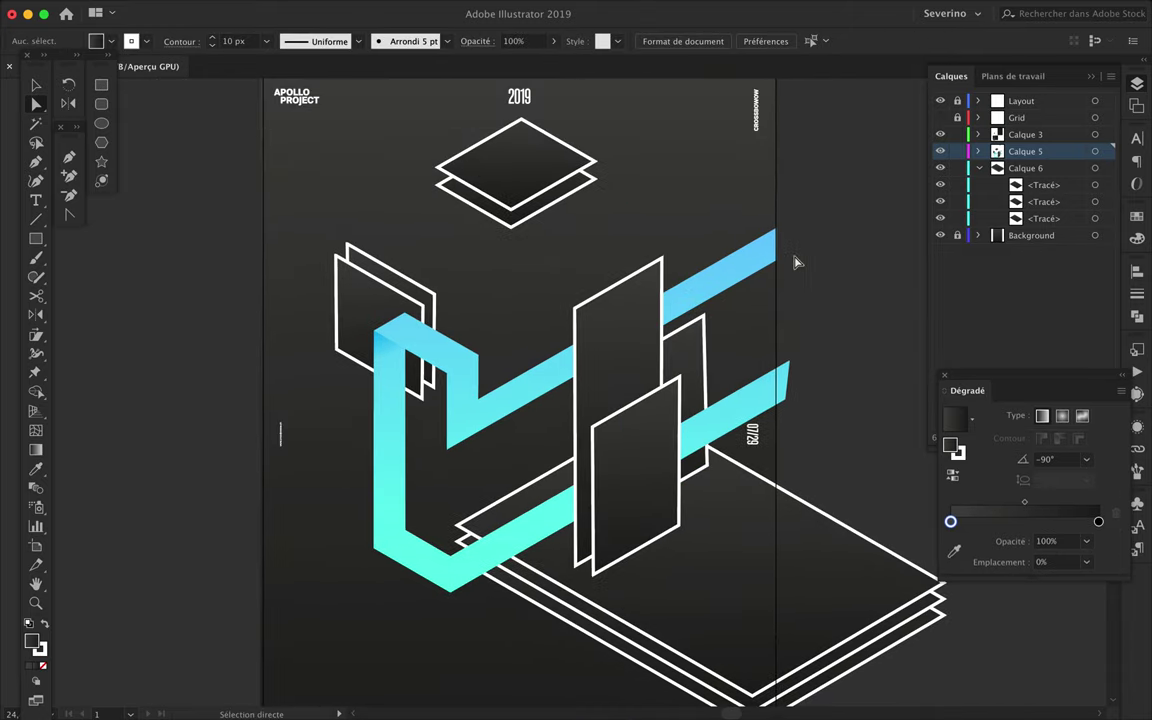
{"action": "key", "text": "ctrl+0"}
- Move the stacked rhombus group down
{"action": "left_click", "coordinate": [605, 300]}
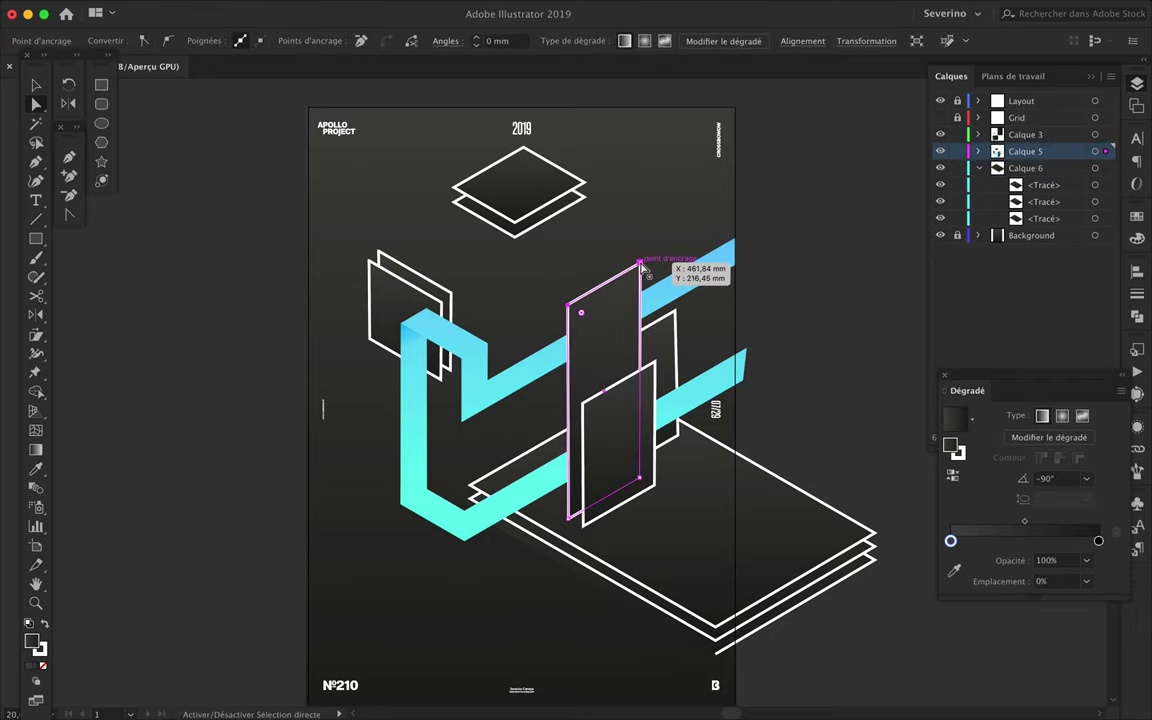
{"action": "left_click", "coordinate": [487, 233]}
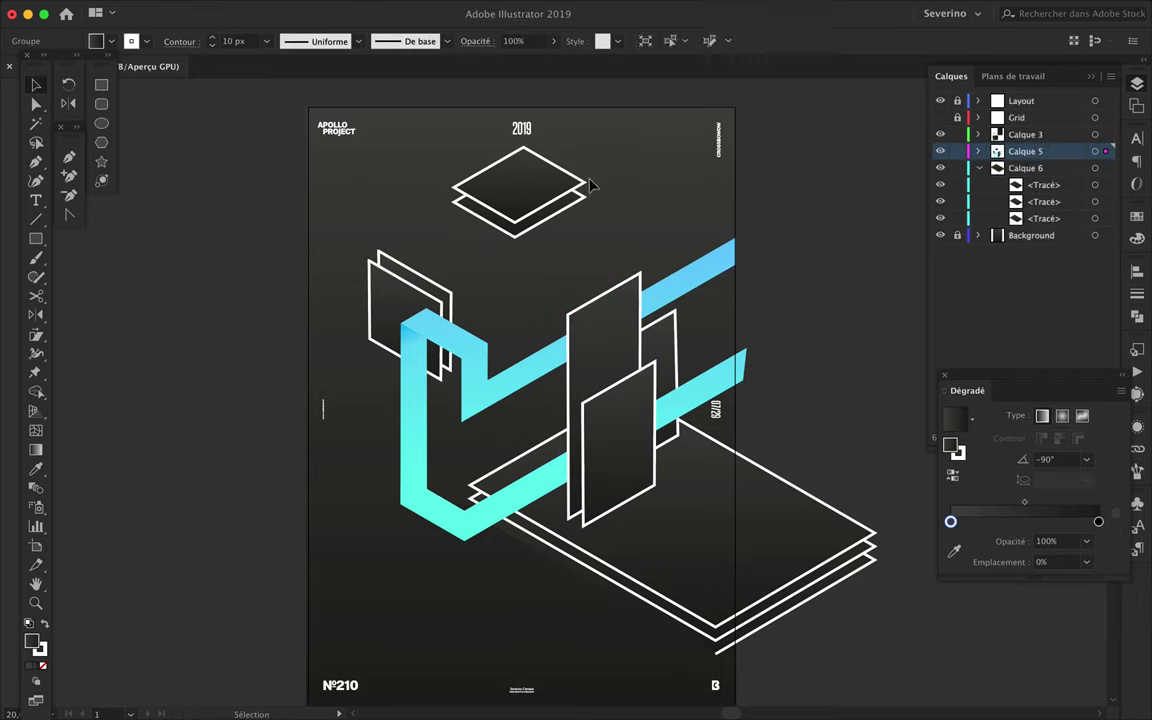
{"action": "left_click_drag", "start_coordinate": [590, 185], "coordinate": [590, 253]}
{"action": "left_click", "coordinate": [650, 192]}
{"action": "scroll", "coordinate": [650, 190], "scroll_direction": "down", "scroll_amount": 2}
{"action": "mouse_move", "coordinate": [540, 220]}
{"action": "left_mouse_down"}
{"action": "mouse_move", "coordinate": [540, 297]}
{"action": "mouse_move", "coordinate": [538, 203]}
{"action": "left_mouse_up"}
- Delete the stacked rhombus group and show the isometric Grid layer again
{"action": "left_click", "coordinate": [630, 198]}
{"action": "left_click", "coordinate": [537, 210]}
{"action": "key", "text": "Delete"}
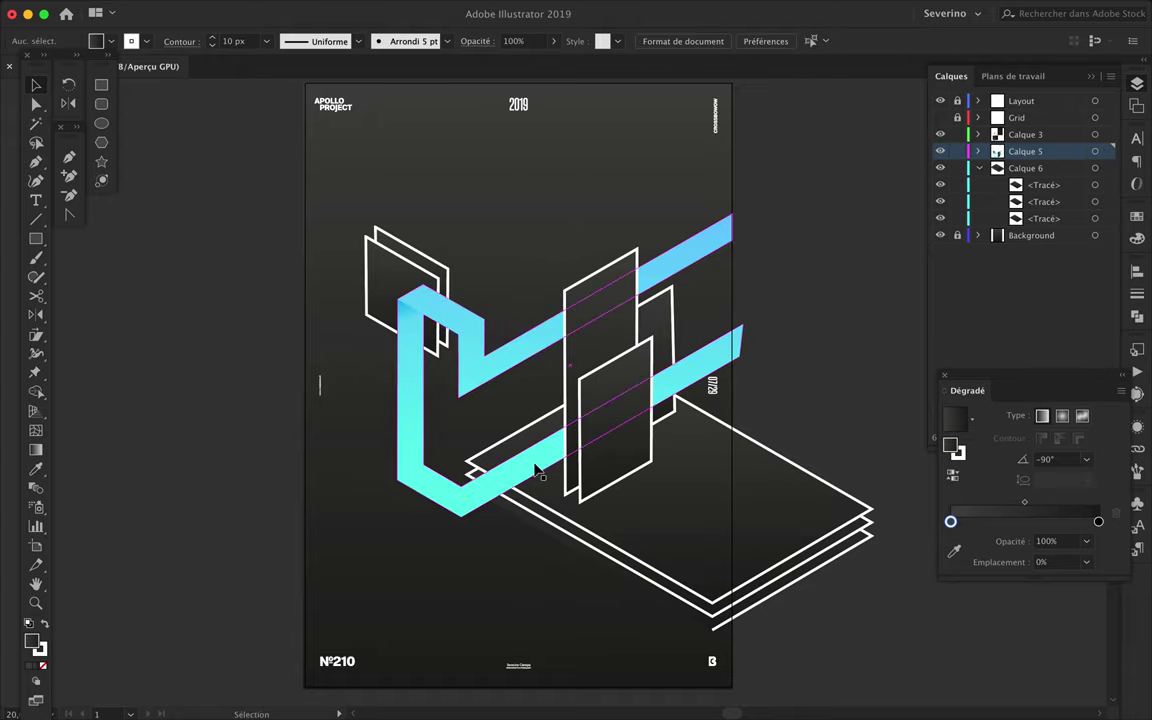
{"action": "left_click", "coordinate": [940, 117]}
{"action": "scroll", "coordinate": [673, 458], "scroll_direction": "up", "scroll_amount": 5}
- Pen a parallelogram bar on the grid, filled white with no stroke
{"action": "key", "text": "p"}
{"action": "left_click", "coordinate": [555, 421]}
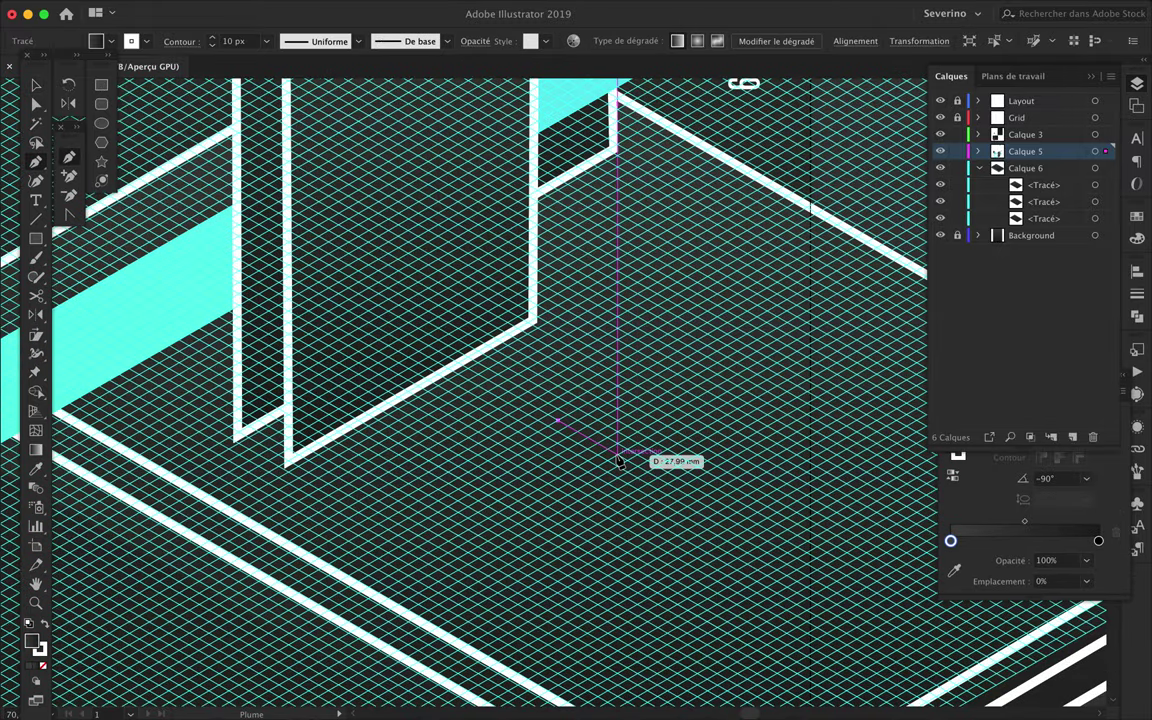
{"action": "left_click", "coordinate": [615, 453]}
{"action": "left_click", "coordinate": [229, 680]}
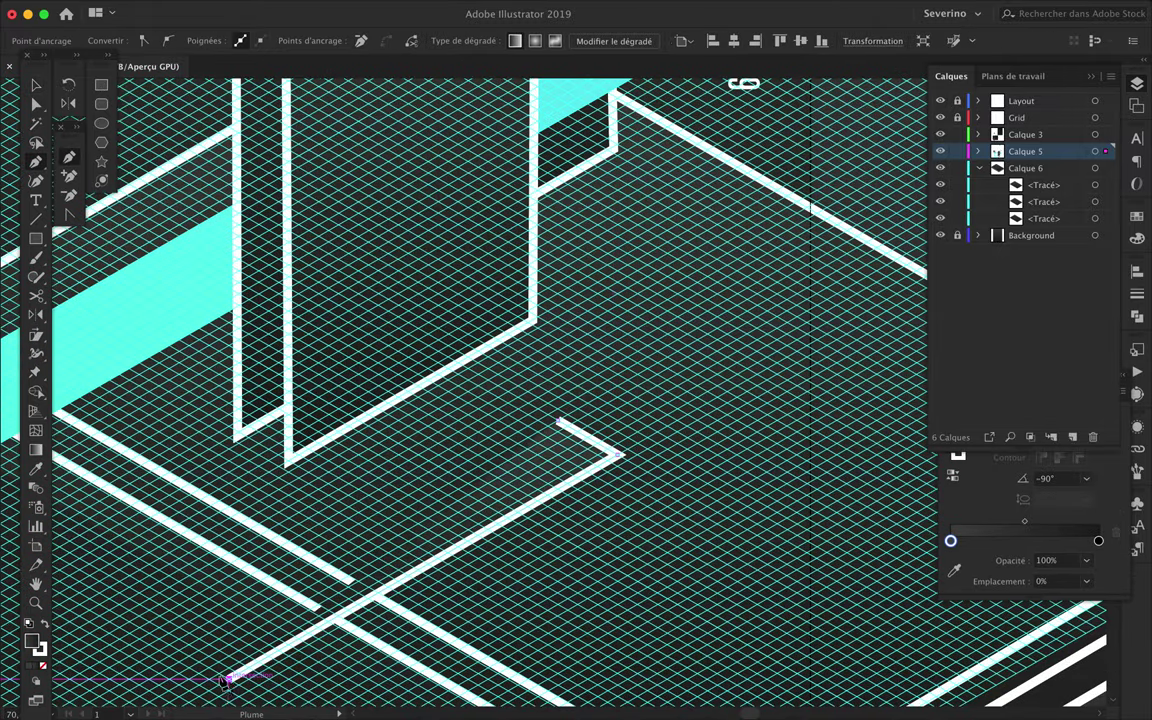
{"action": "left_click", "coordinate": [172, 648]}
{"action": "left_click", "coordinate": [555, 422]}
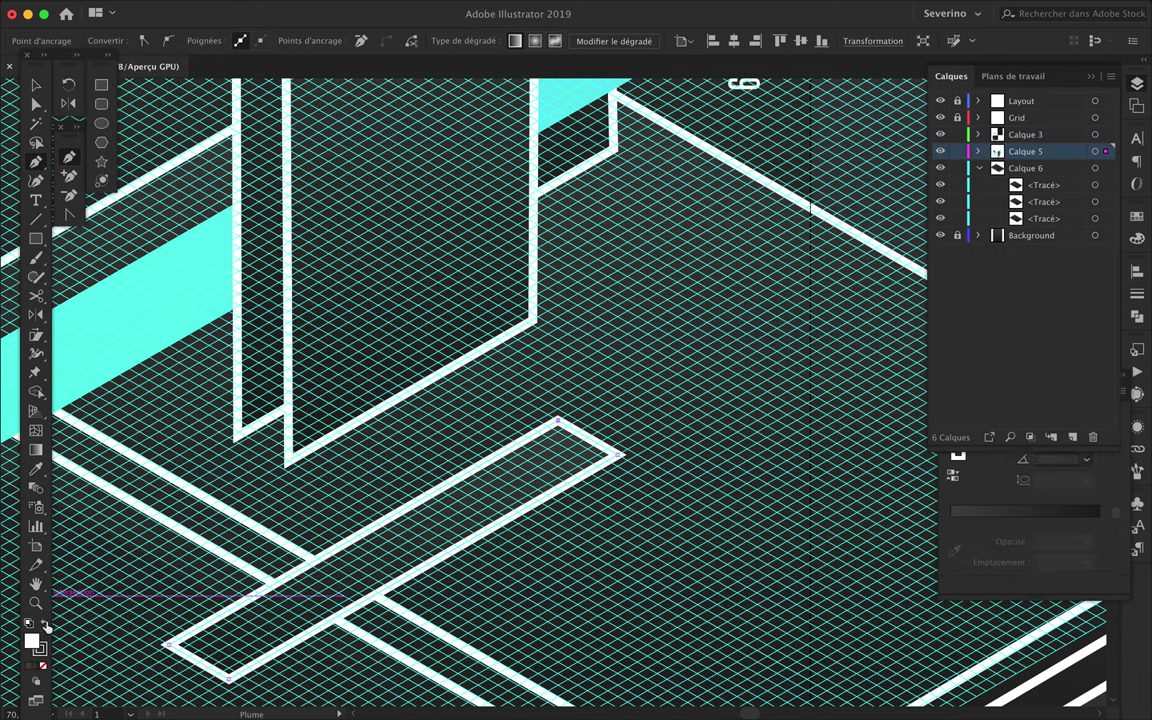
{"action": "left_click", "coordinate": [43, 668]}
{"action": "scroll", "coordinate": [532, 560], "scroll_direction": "down", "scroll_amount": 3, "text": "alt"}
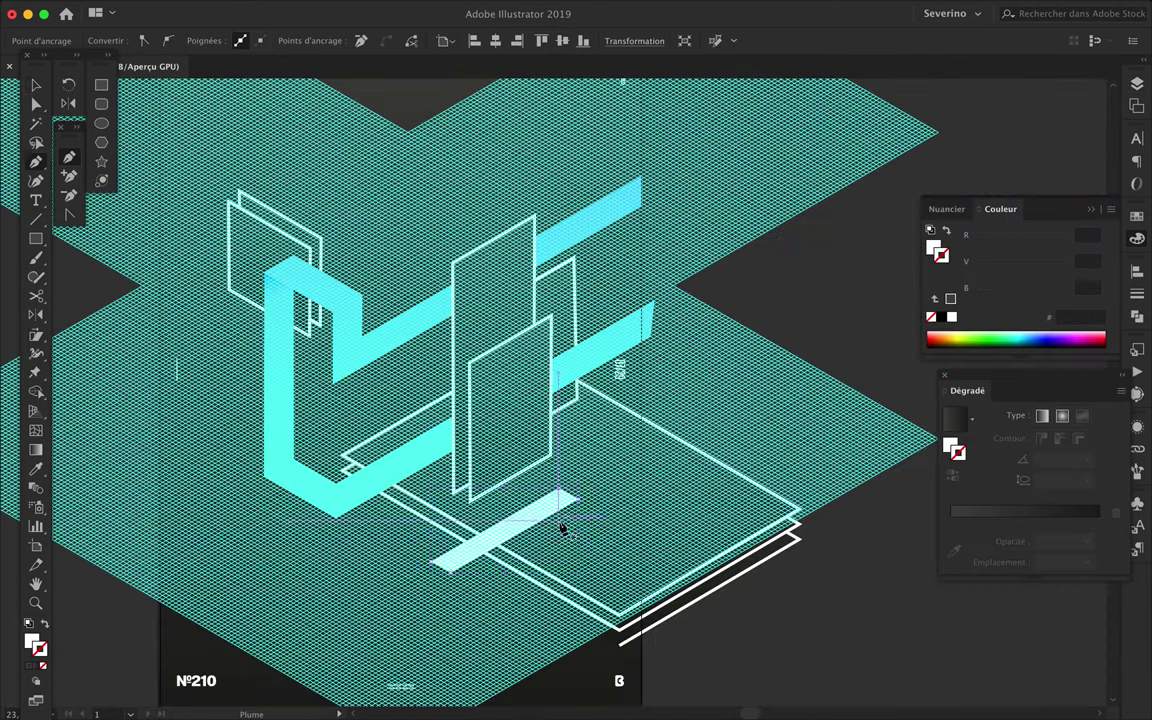
- Hide the grid, duplicate the white bar straight below itself, and move the bars into Calque 6
{"action": "left_click", "coordinate": [1137, 85]}
{"action": "left_click", "coordinate": [940, 117]}
{"action": "scroll", "coordinate": [586, 465], "scroll_direction": "up", "scroll_amount": 2, "text": "alt"}
{"action": "left_click", "coordinate": [447, 483]}
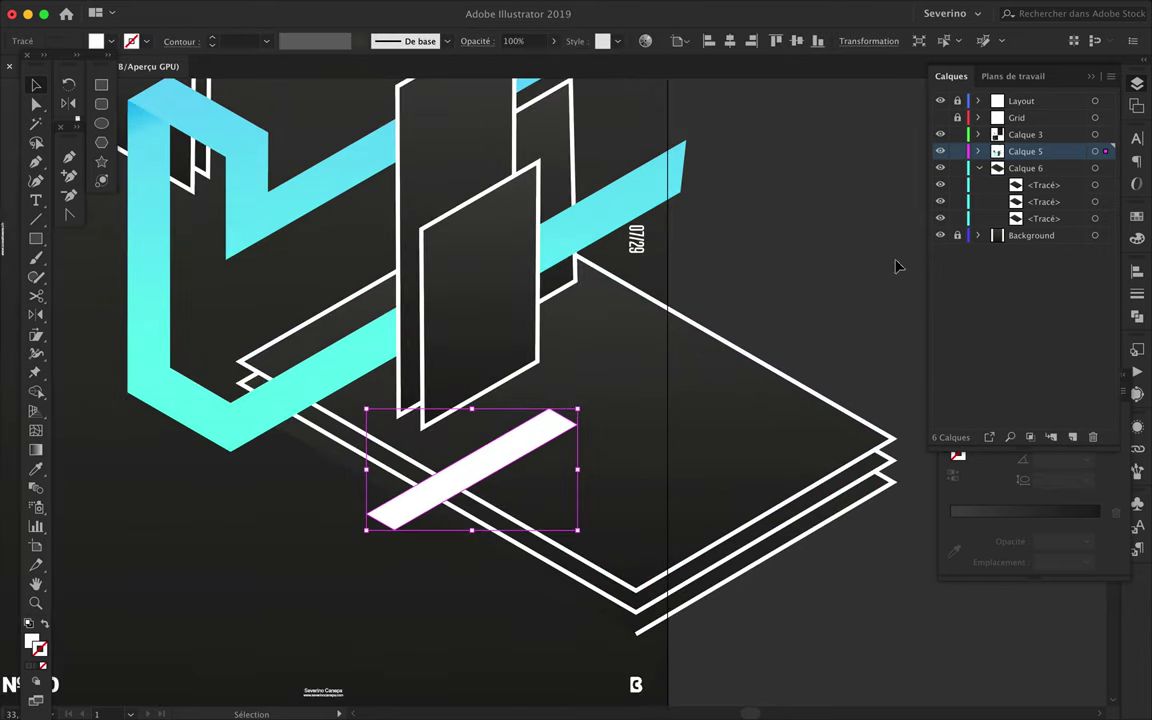
{"action": "left_click_drag", "start_coordinate": [436, 505], "coordinate": [436, 578]}
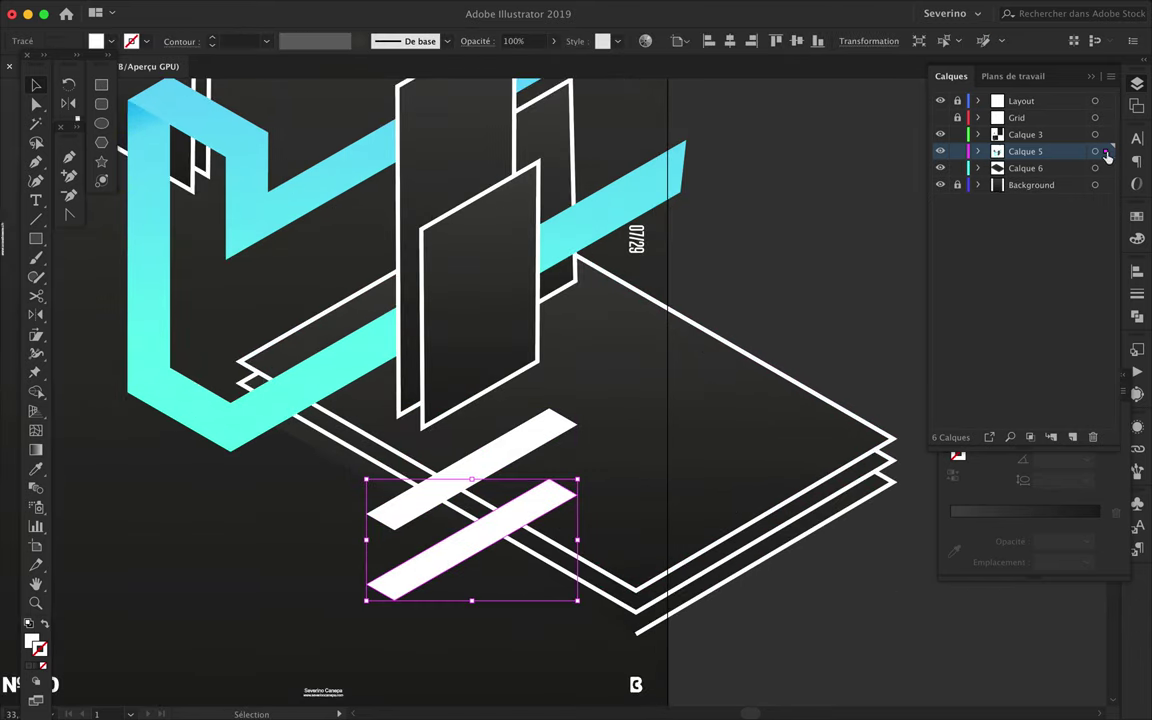
{"action": "left_click_drag", "start_coordinate": [1105, 151], "coordinate": [1105, 168]}
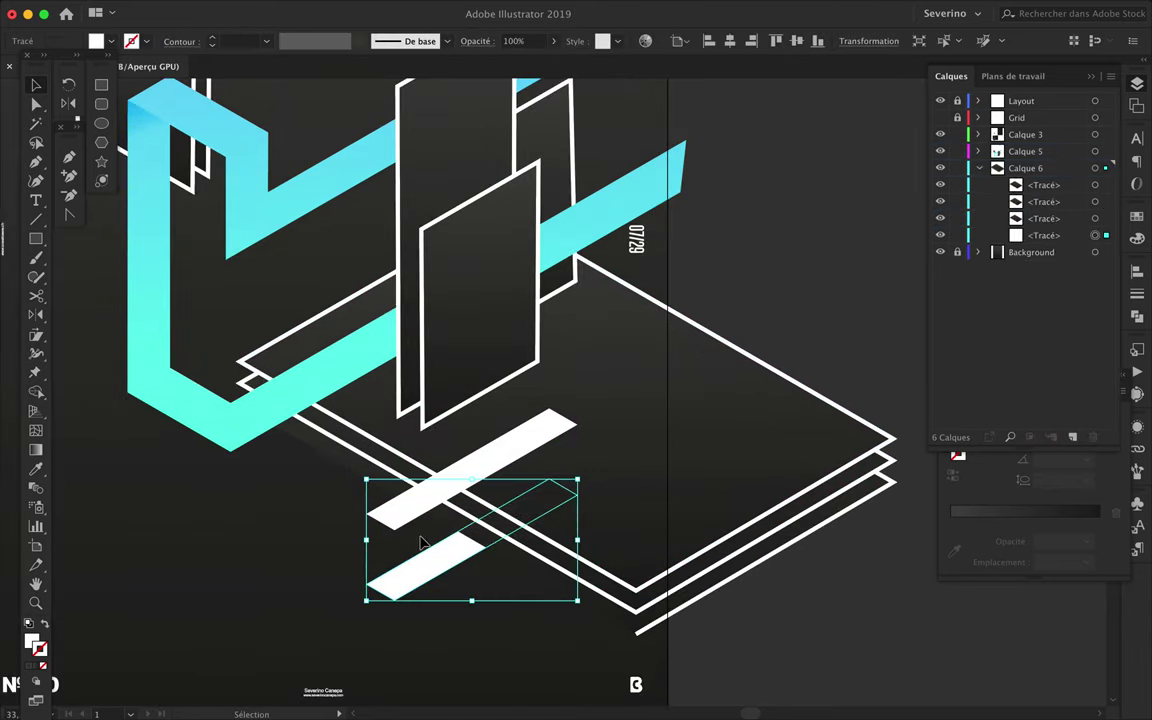
- Pen the vertical side joining the two bars, placing its corners at the bottom and top bars
{"action": "key", "text": "p"}
{"action": "left_click", "coordinate": [366, 514]}
{"action": "left_click", "coordinate": [366, 584]}
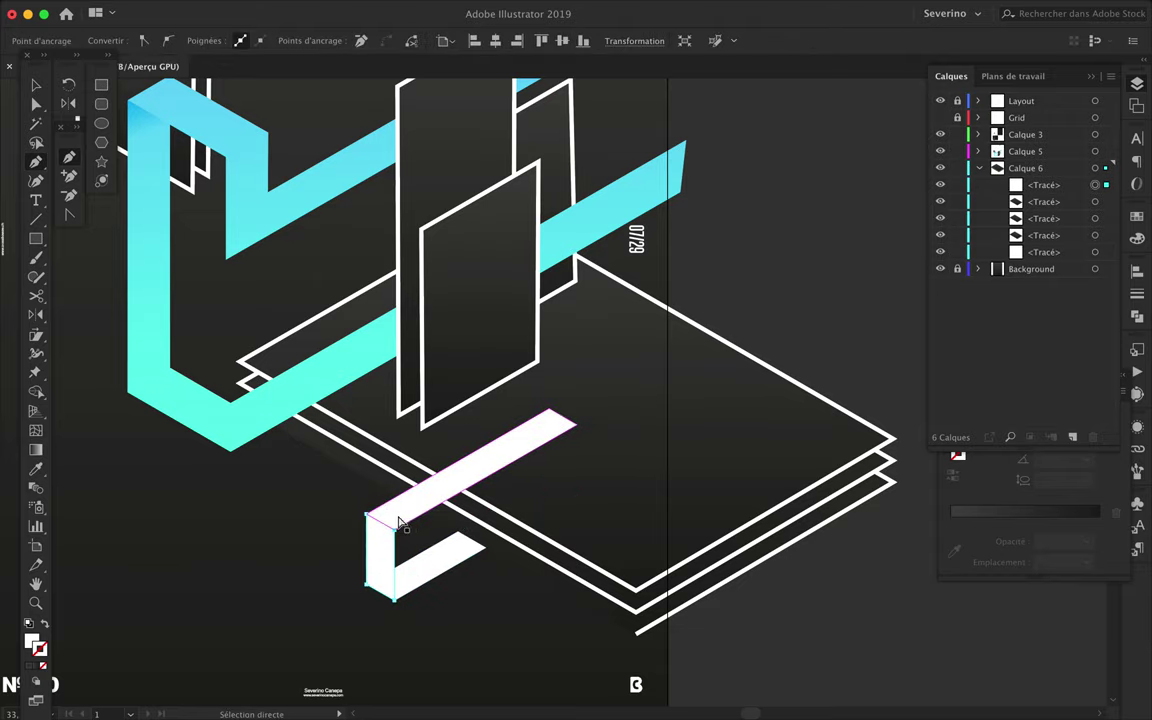
{"action": "scroll", "coordinate": [398, 522], "scroll_direction": "up", "scroll_amount": 3}
{"action": "scroll", "coordinate": [300, 505], "scroll_direction": "up", "scroll_amount": 2}
{"action": "scroll", "coordinate": [391, 565], "scroll_direction": "up", "scroll_amount": 3}
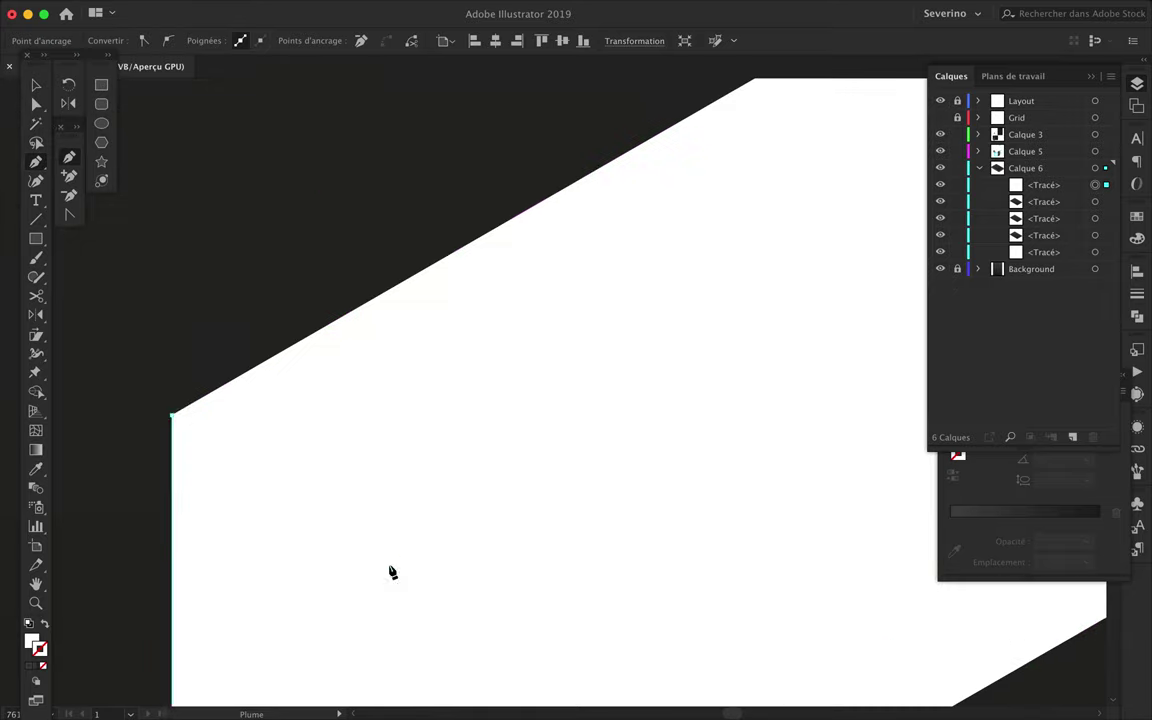
{"action": "scroll", "coordinate": [175, 420], "scroll_direction": "down", "scroll_amount": 2}
{"action": "scroll", "coordinate": [175, 424], "scroll_direction": "up", "scroll_amount": 1}
{"action": "left_click", "coordinate": [172, 370]}
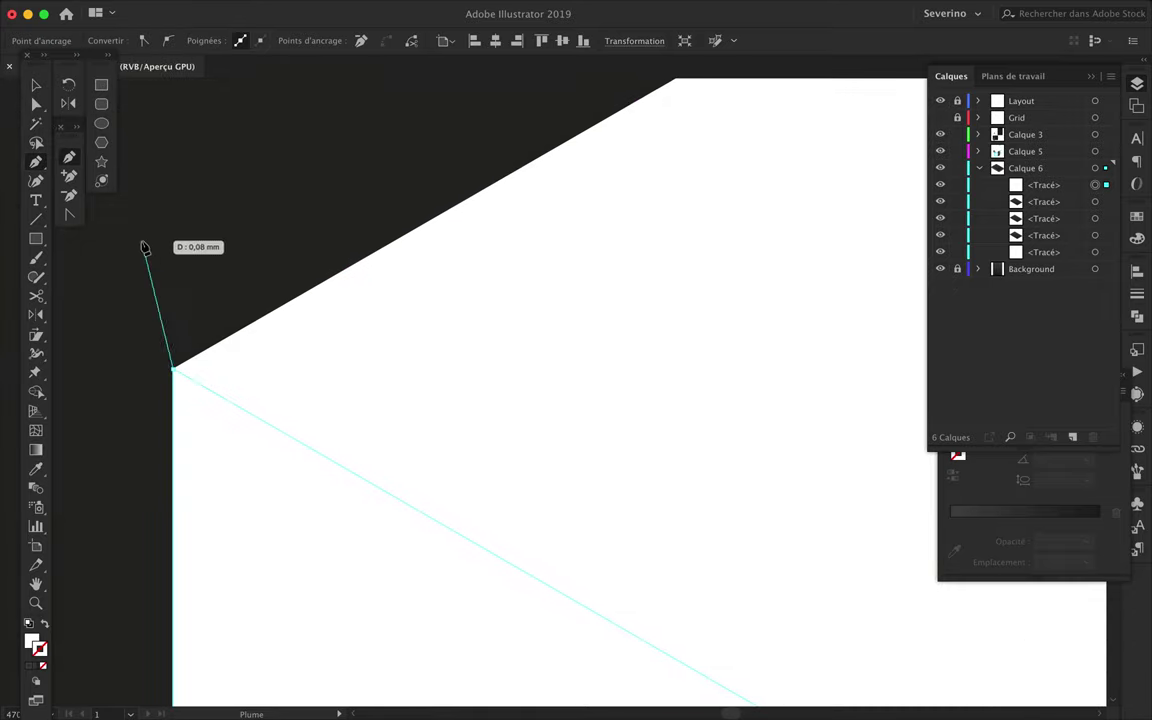
{"action": "left_click_drag", "start_coordinate": [174, 373], "coordinate": [197, 283]}
- Close the vertical side into a filled shape
{"action": "right_click", "coordinate": [175, 373]}
{"action": "left_click", "coordinate": [218, 484]}
{"action": "left_click", "coordinate": [197, 285]}
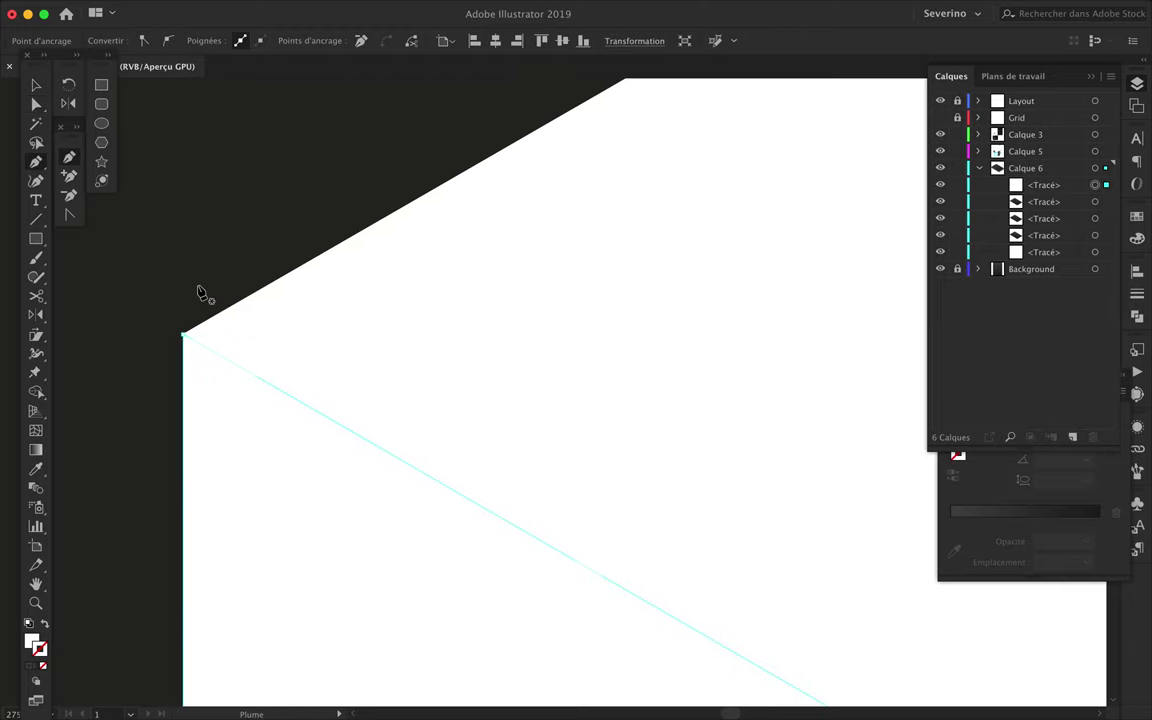
{"action": "key", "text": "ctrl+0"}
- Delete the leftover stroked outline path
{"action": "scroll", "coordinate": [545, 527], "scroll_direction": "up", "scroll_amount": 5}
{"action": "key", "text": "v"}
{"action": "scroll", "coordinate": [545, 527], "scroll_direction": "up", "scroll_amount": 2}
{"action": "left_click", "coordinate": [890, 632]}
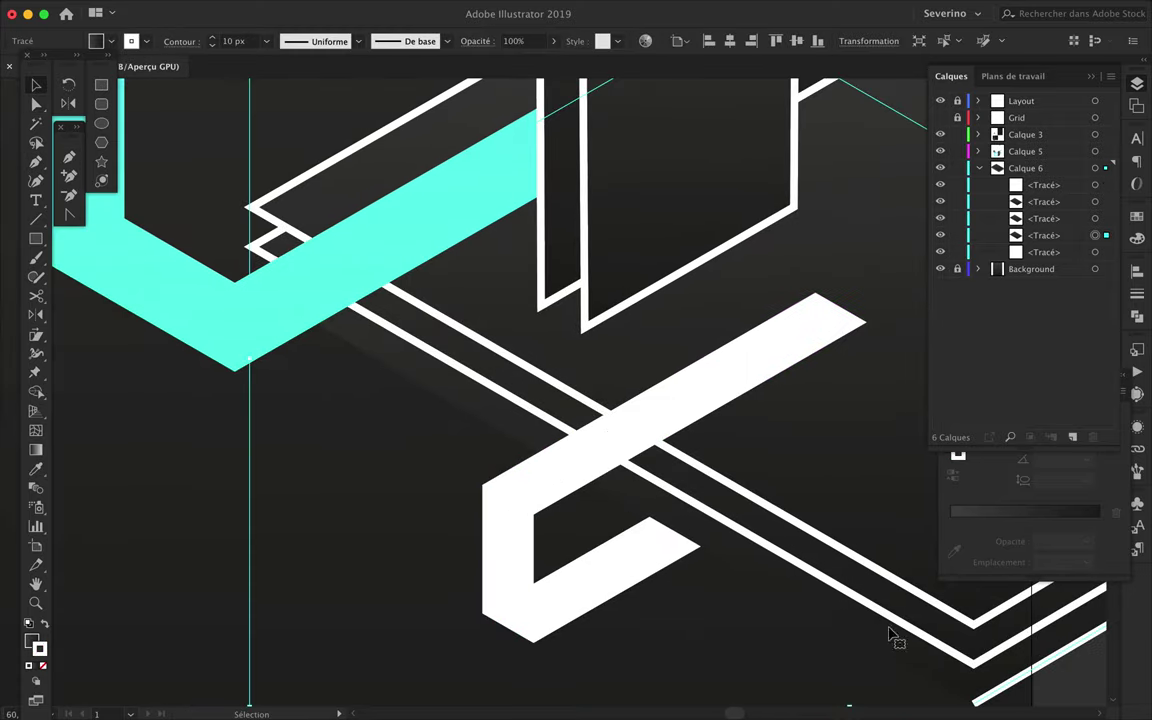
{"action": "key", "text": "Delete"}
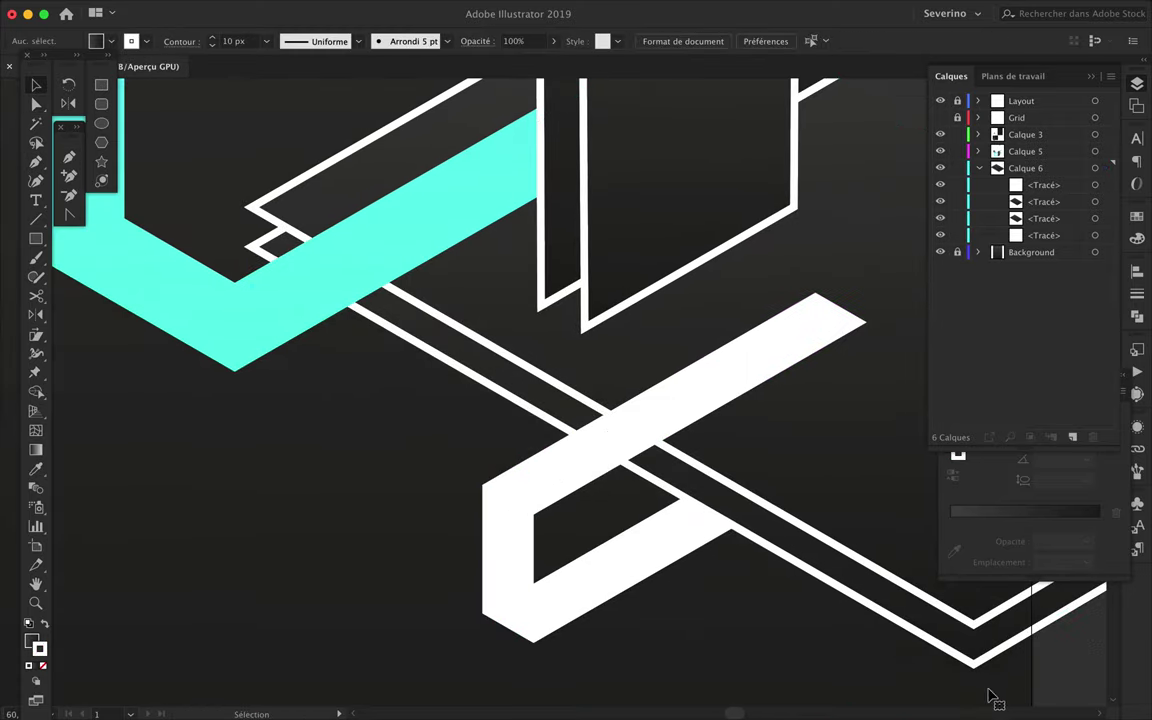
{"action": "scroll", "coordinate": [575, 535], "scroll_direction": "down", "scroll_amount": 5}
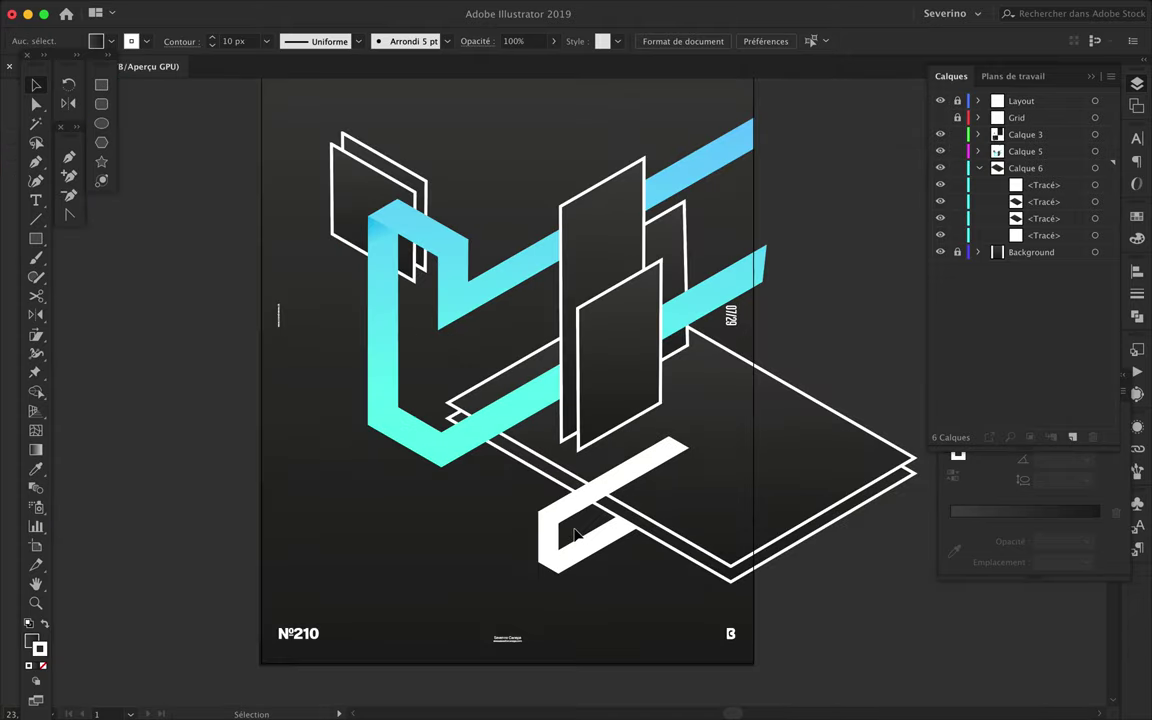
{"action": "scroll", "coordinate": [575, 535], "scroll_direction": "up", "scroll_amount": 5}
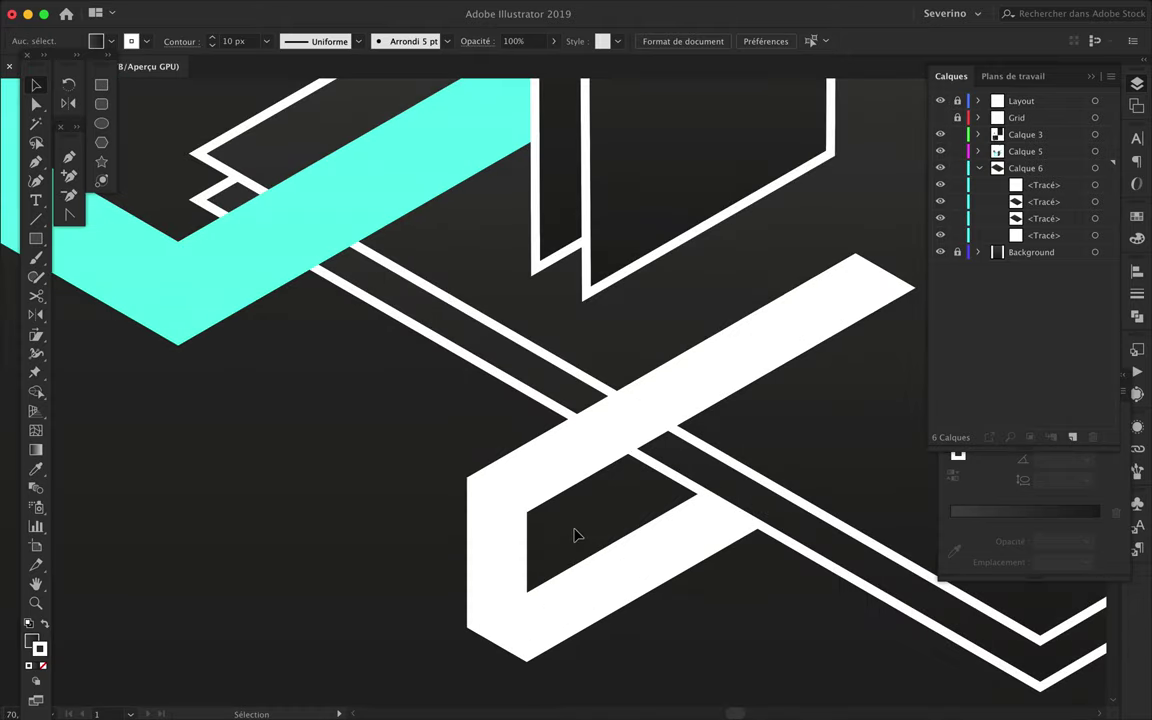
{"action": "scroll", "coordinate": [501, 360], "scroll_direction": "up", "scroll_amount": 5}
{"action": "right_click", "coordinate": [255, 155]}
- Place a white triangle at the lower bar's inner corner, snapping its corners onto the bar
{"action": "key", "text": "Escape"}
{"action": "scroll", "coordinate": [578, 600], "scroll_direction": "down", "scroll_amount": 5}
{"action": "scroll", "coordinate": [578, 600], "scroll_direction": "up", "scroll_amount": 3}
{"action": "mouse_move", "coordinate": [554, 475]}
{"action": "left_mouse_down"}
{"action": "mouse_move", "coordinate": [588, 662]}
{"action": "mouse_move", "coordinate": [628, 560]}
{"action": "left_mouse_up"}
{"action": "key", "text": "a"}
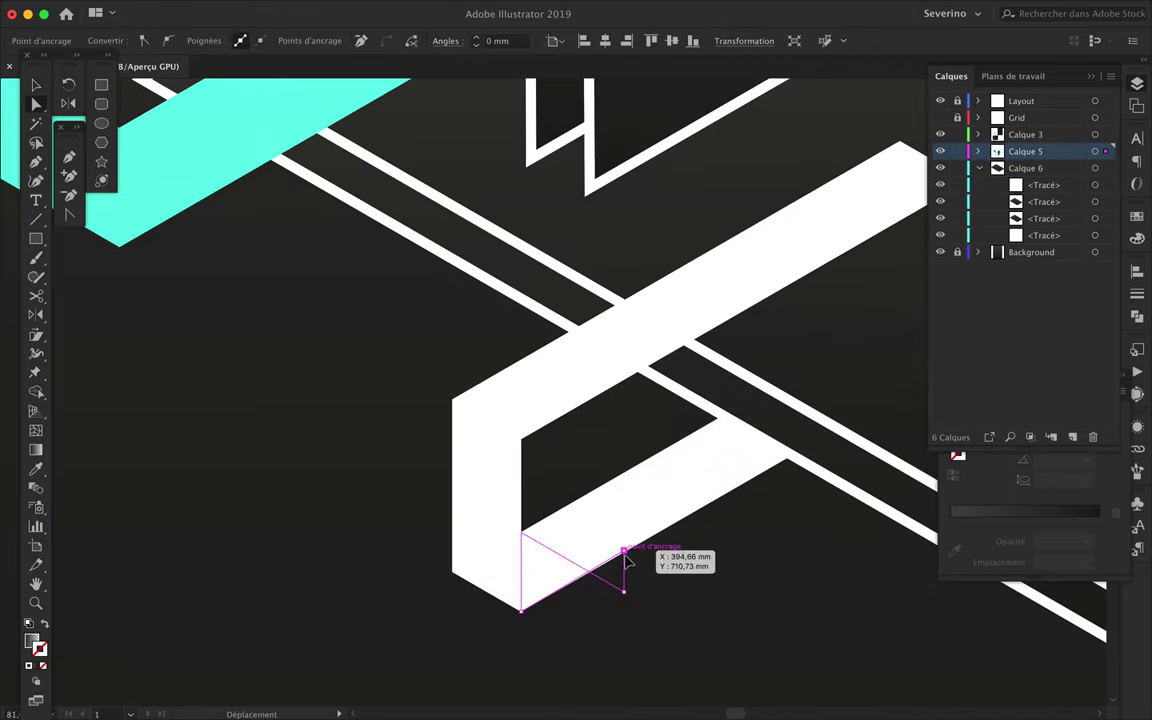
{"action": "scroll", "coordinate": [630, 578], "scroll_direction": "up", "scroll_amount": 3}
{"action": "left_click_drag", "start_coordinate": [630, 580], "coordinate": [609, 493]}
{"action": "left_click_drag", "start_coordinate": [606, 648], "coordinate": [187, 408]}
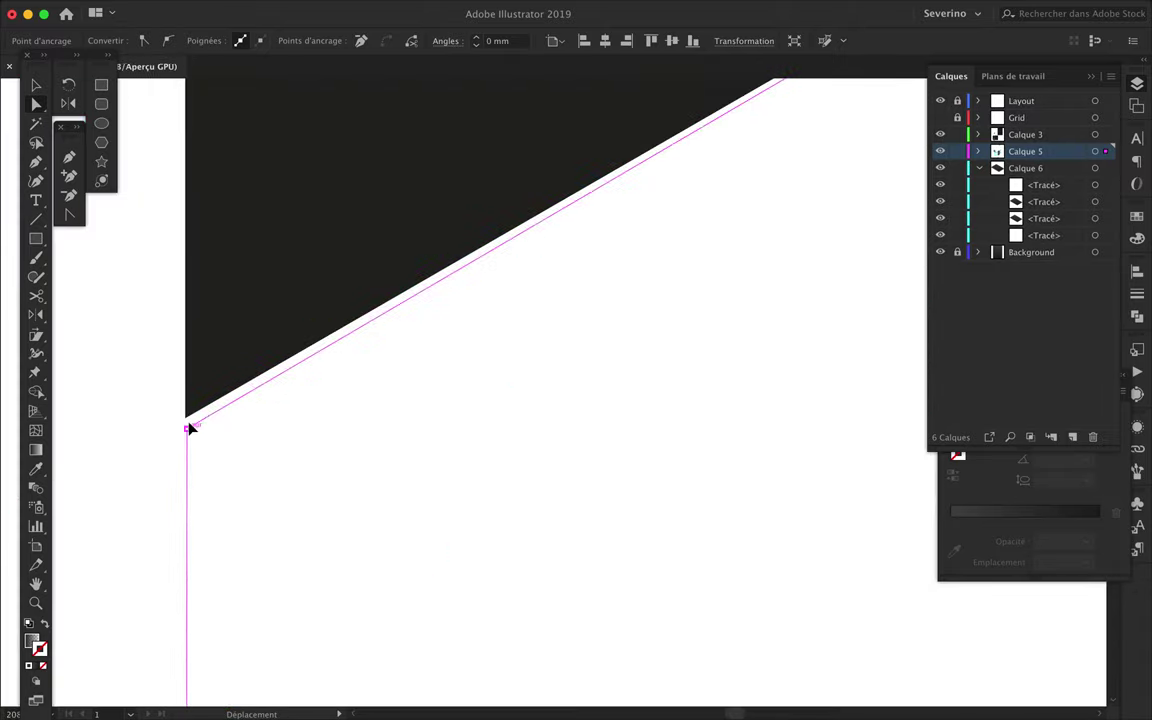
{"action": "scroll", "coordinate": [190, 420], "scroll_direction": "down", "scroll_amount": 2}
{"action": "scroll", "coordinate": [190, 420], "scroll_direction": "down", "scroll_amount": 5}
{"action": "scroll", "coordinate": [826, 418], "scroll_direction": "up", "scroll_amount": 5}
{"action": "scroll", "coordinate": [826, 418], "scroll_direction": "up", "scroll_amount": 5}
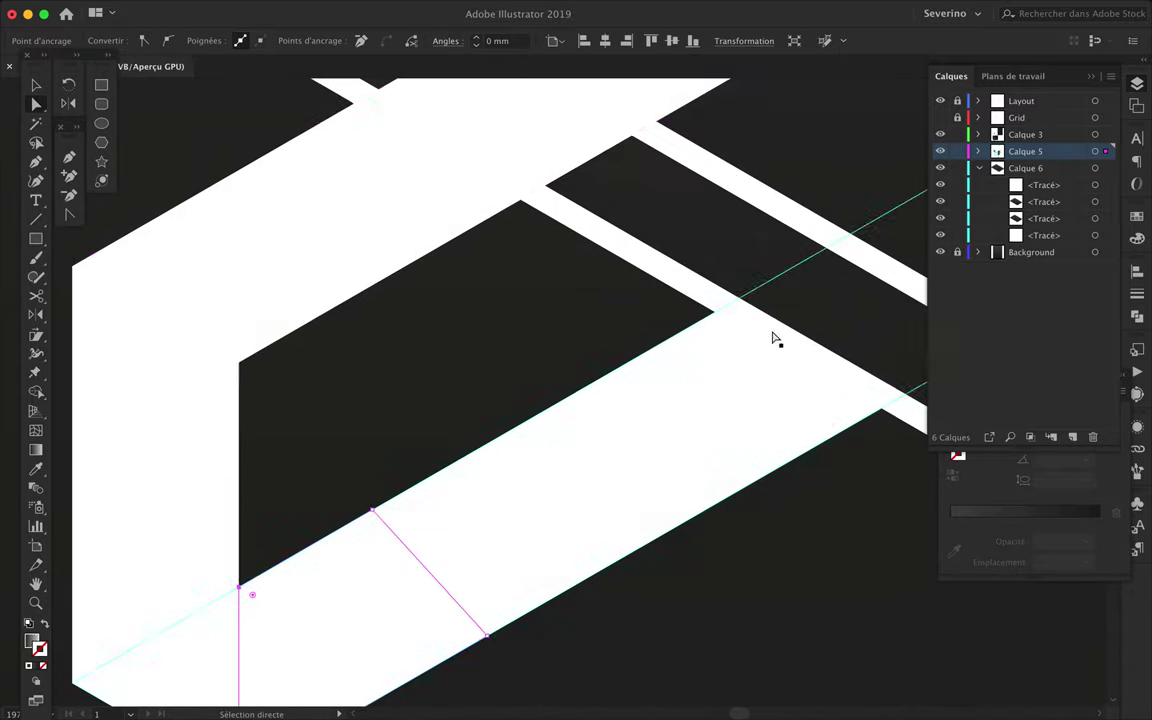
- Change the triangle's blend mode in the Transparency options
{"action": "key", "text": "v"}
{"action": "left_click", "coordinate": [350, 512]}
{"action": "left_click", "coordinate": [482, 47]}
{"action": "left_click", "coordinate": [372, 67]}
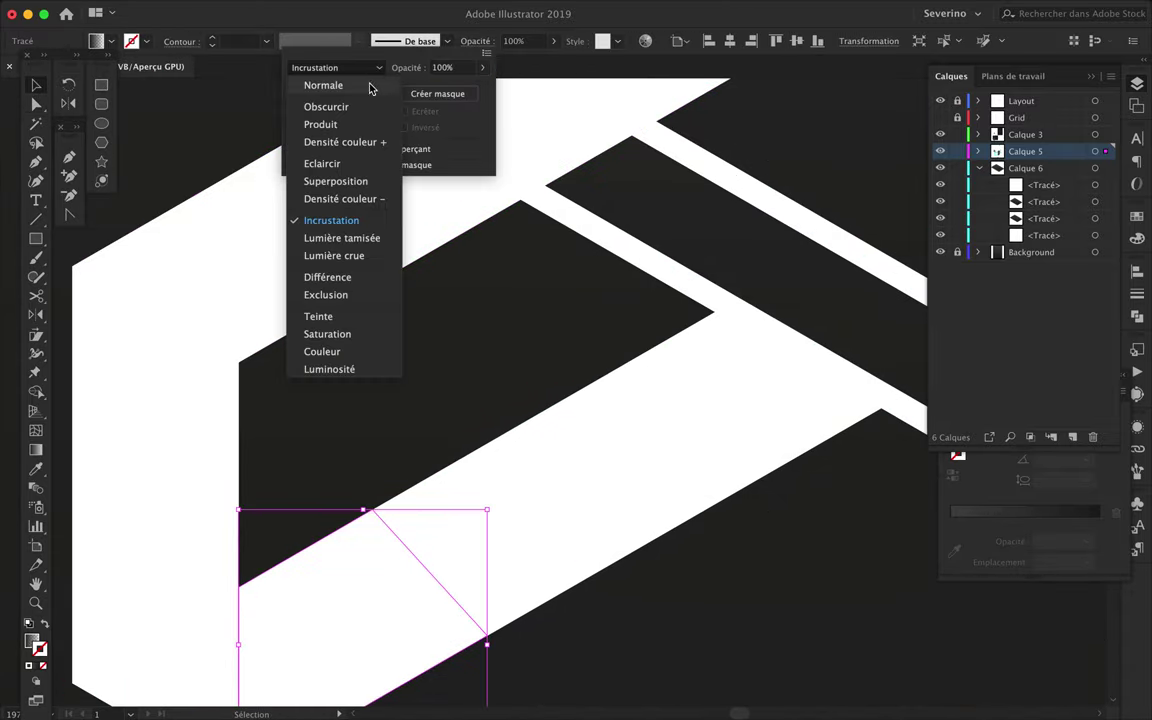
{"action": "left_click", "coordinate": [362, 127]}
{"action": "scroll", "coordinate": [232, 605], "scroll_direction": "down", "scroll_amount": 3}
- Fill the triangle with a black-to-transparent linear gradient at about 48°, shading the bottom arm
{"action": "key", "text": "g"}
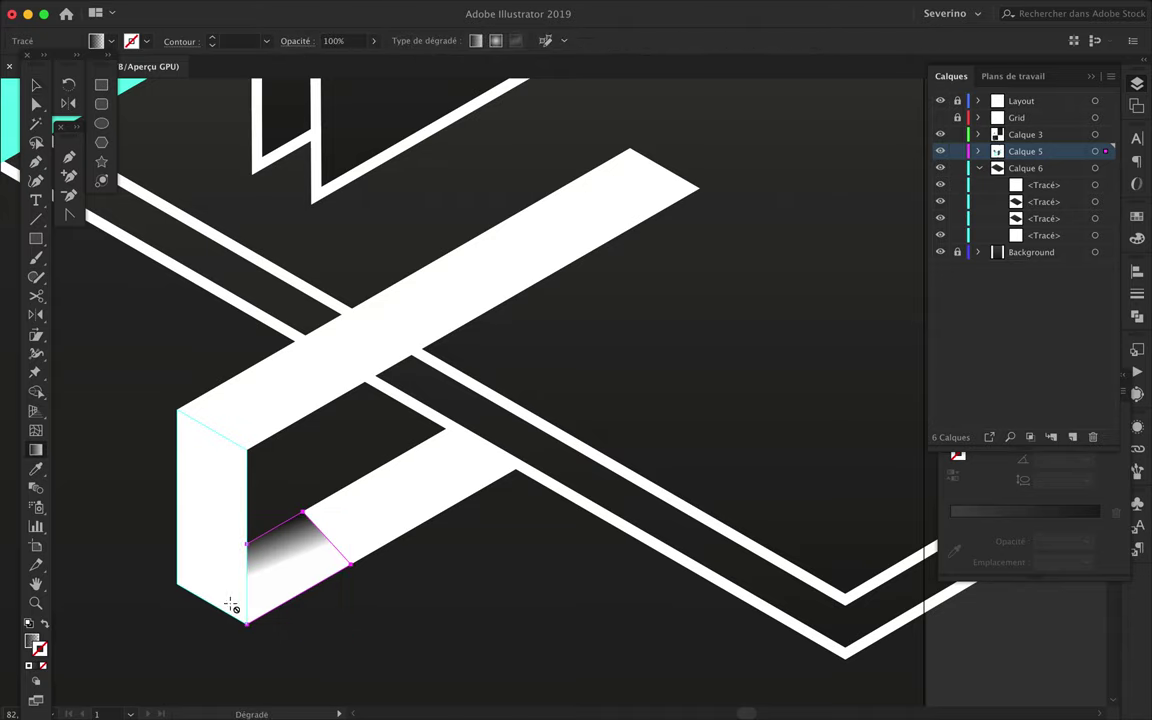
{"action": "left_click", "coordinate": [31, 642]}
{"action": "mouse_move", "coordinate": [270, 524]}
{"action": "left_mouse_down"}
{"action": "mouse_move", "coordinate": [278, 578]}
{"action": "mouse_move", "coordinate": [350, 512]}
{"action": "mouse_move", "coordinate": [321, 535]}
{"action": "left_mouse_up"}
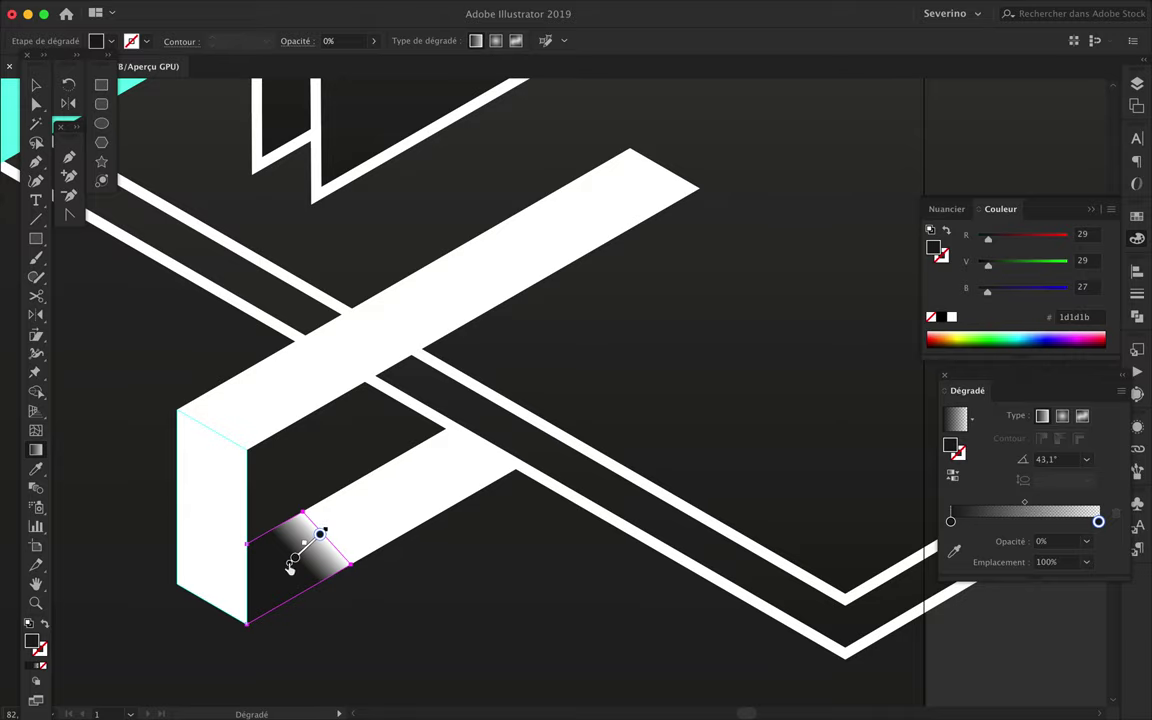
{"action": "scroll", "coordinate": [288, 570], "scroll_direction": "up", "scroll_amount": 3}
{"action": "left_click_drag", "start_coordinate": [342, 514], "coordinate": [411, 442]}
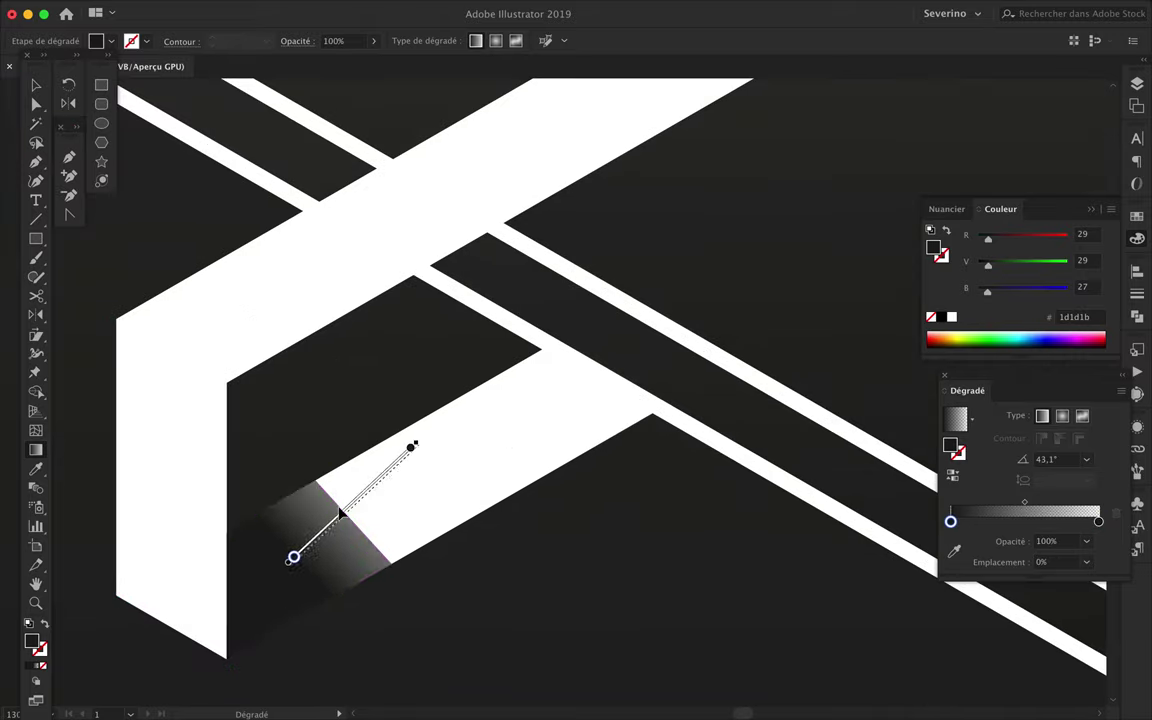
{"action": "left_click_drag", "start_coordinate": [300, 540], "coordinate": [225, 612]}
{"action": "left_click_drag", "start_coordinate": [292, 566], "coordinate": [319, 582]}
{"action": "scroll", "coordinate": [285, 547], "scroll_direction": "down", "scroll_amount": 5}
- Stretch the bracket's top bar end point and snap its corner onto the isometric grid
{"action": "key", "text": "v"}
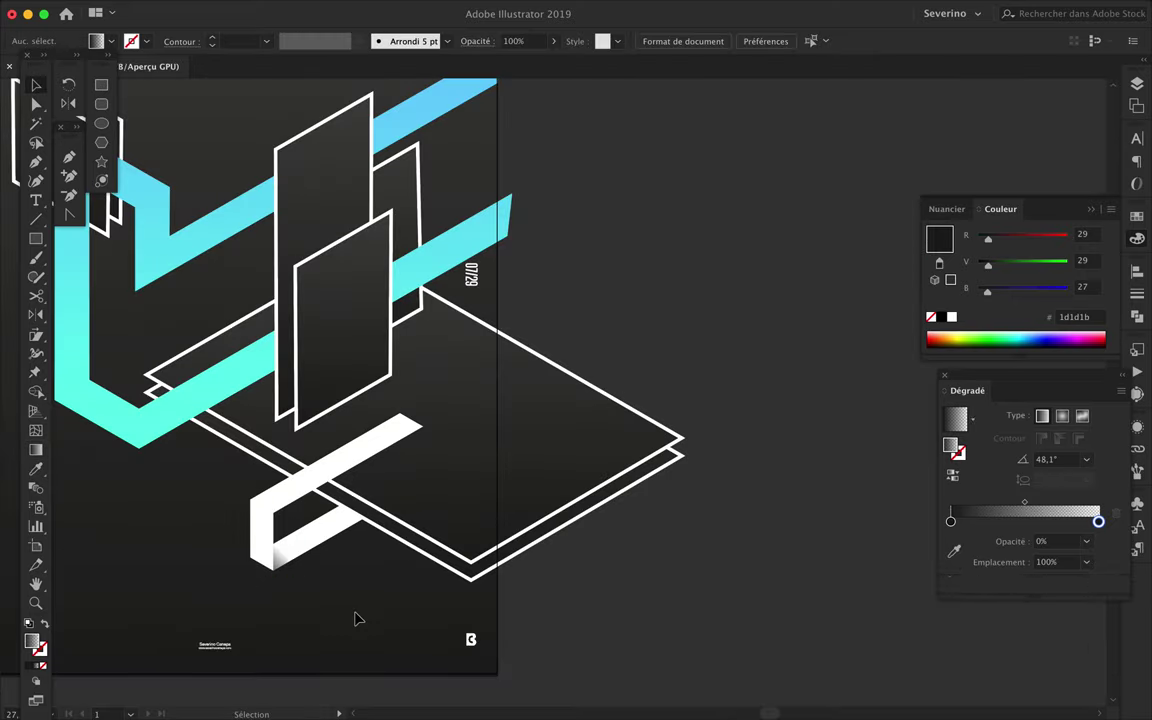
{"action": "scroll", "coordinate": [355, 619], "scroll_direction": "down", "scroll_amount": 3}
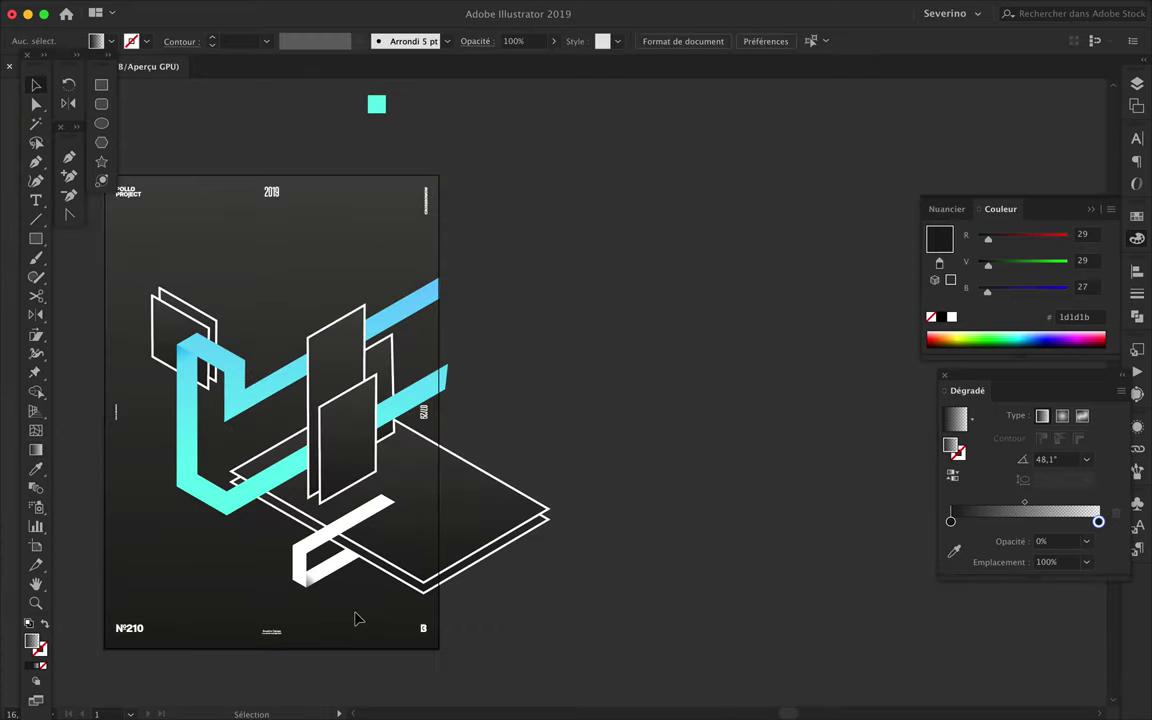
{"action": "scroll", "coordinate": [400, 515], "scroll_direction": "up", "scroll_amount": 5}
{"action": "scroll", "coordinate": [387, 495], "scroll_direction": "down", "scroll_amount": 4}
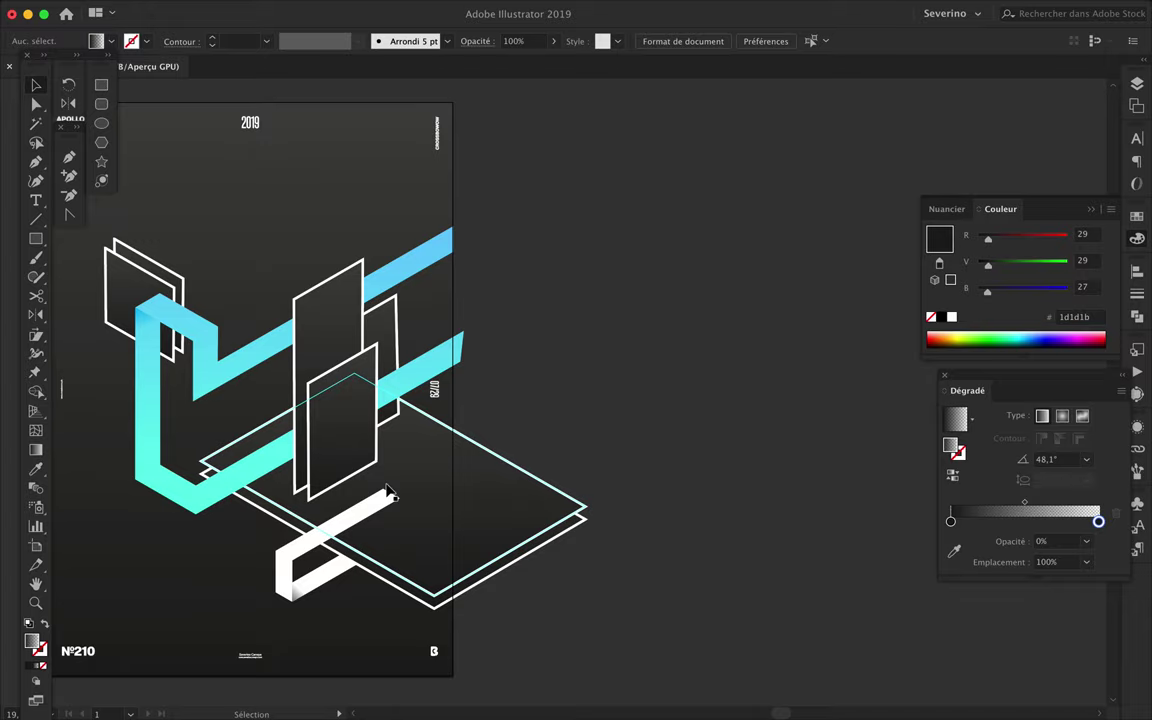
{"action": "scroll", "coordinate": [383, 347], "scroll_direction": "up", "scroll_amount": 3}
{"action": "key", "text": "a"}
{"action": "mouse_move", "coordinate": [430, 322]}
{"action": "left_mouse_down"}
{"action": "mouse_move", "coordinate": [360, 352]}
{"action": "mouse_move", "coordinate": [386, 370]}
{"action": "left_mouse_up"}
{"action": "key", "text": "F7"}
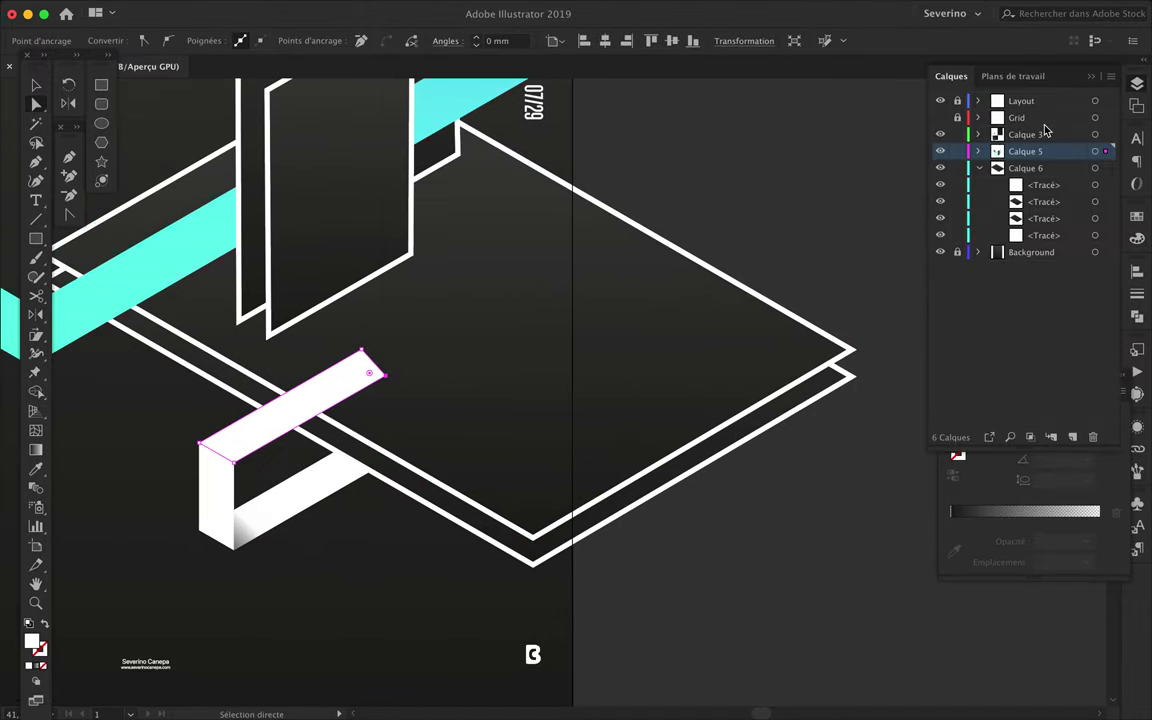
{"action": "scroll", "coordinate": [387, 382], "scroll_direction": "up", "scroll_amount": 5}
{"action": "left_click_drag", "start_coordinate": [386, 385], "coordinate": [406, 368]}
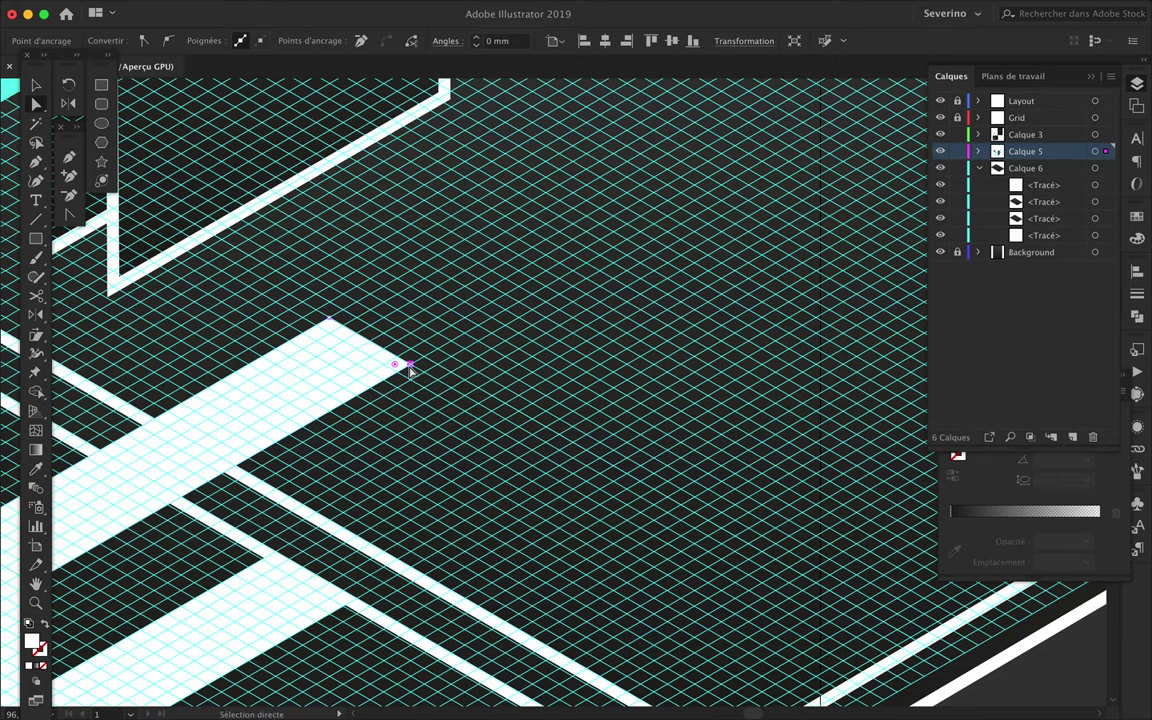
- Draw a small white wedge-shaped vertical bar with the Pen tool
{"action": "key", "text": "minus"}
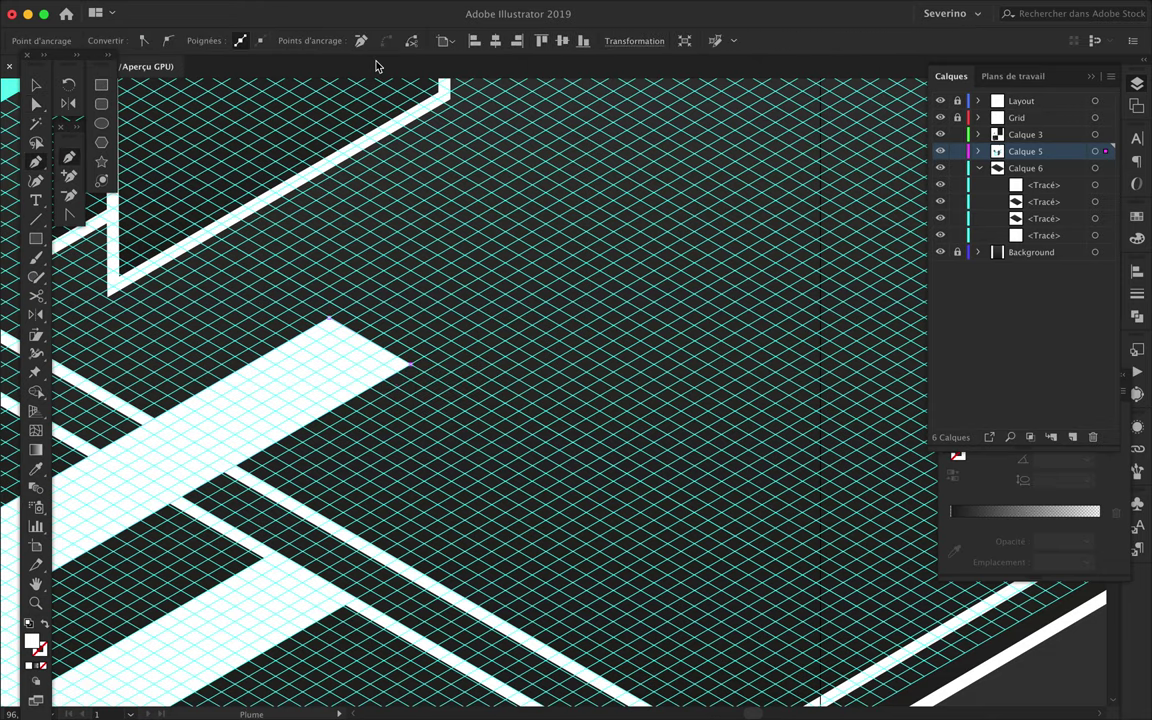
{"action": "scroll", "coordinate": [380, 130], "scroll_direction": "down", "scroll_amount": 3}
{"action": "left_click", "coordinate": [381, 121]}
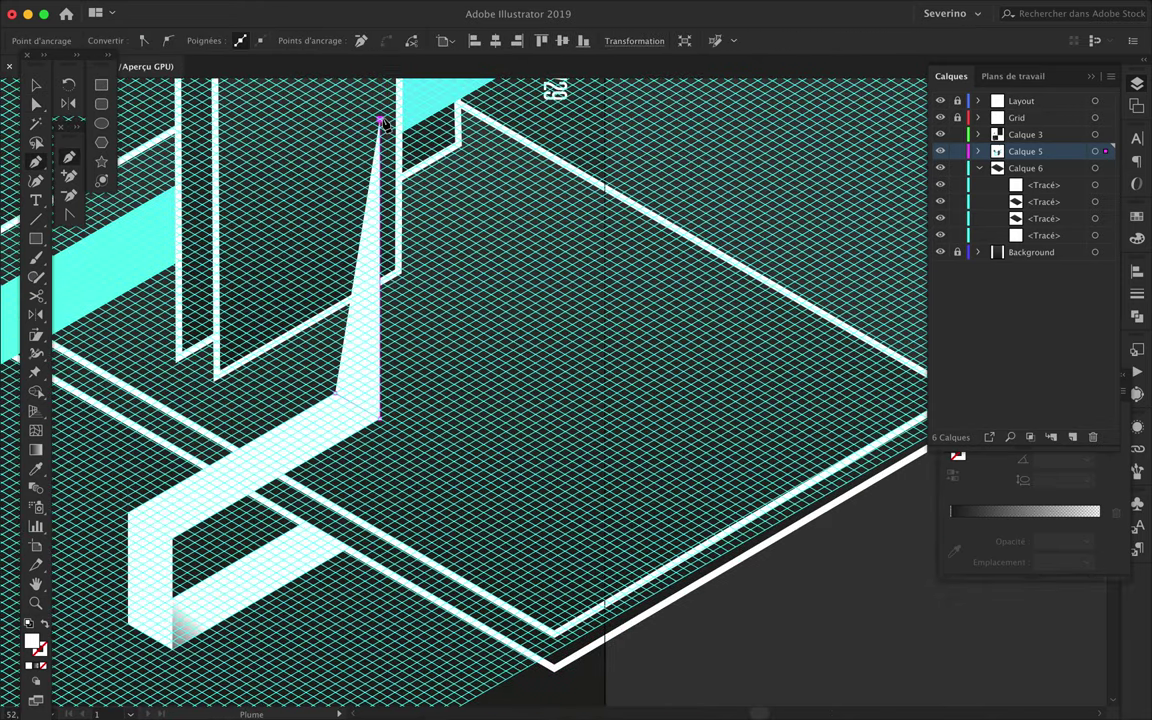
{"action": "left_click", "coordinate": [340, 101]}
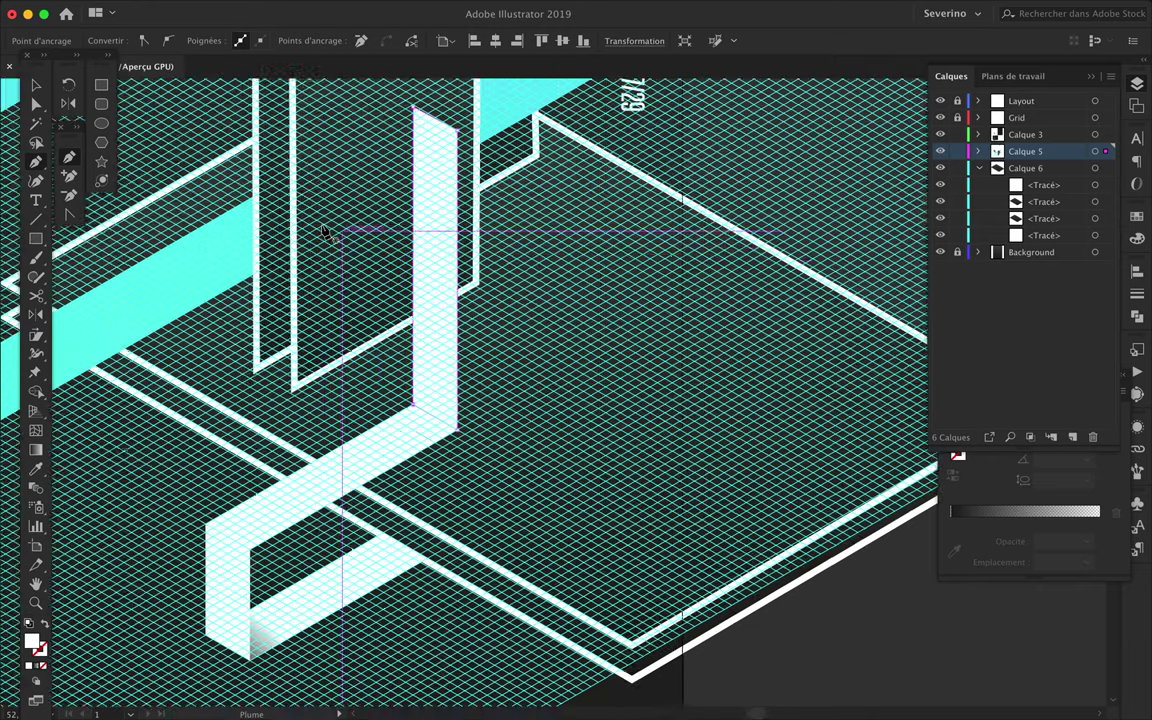
{"action": "scroll", "coordinate": [334, 399], "scroll_direction": "down", "scroll_amount": 3}
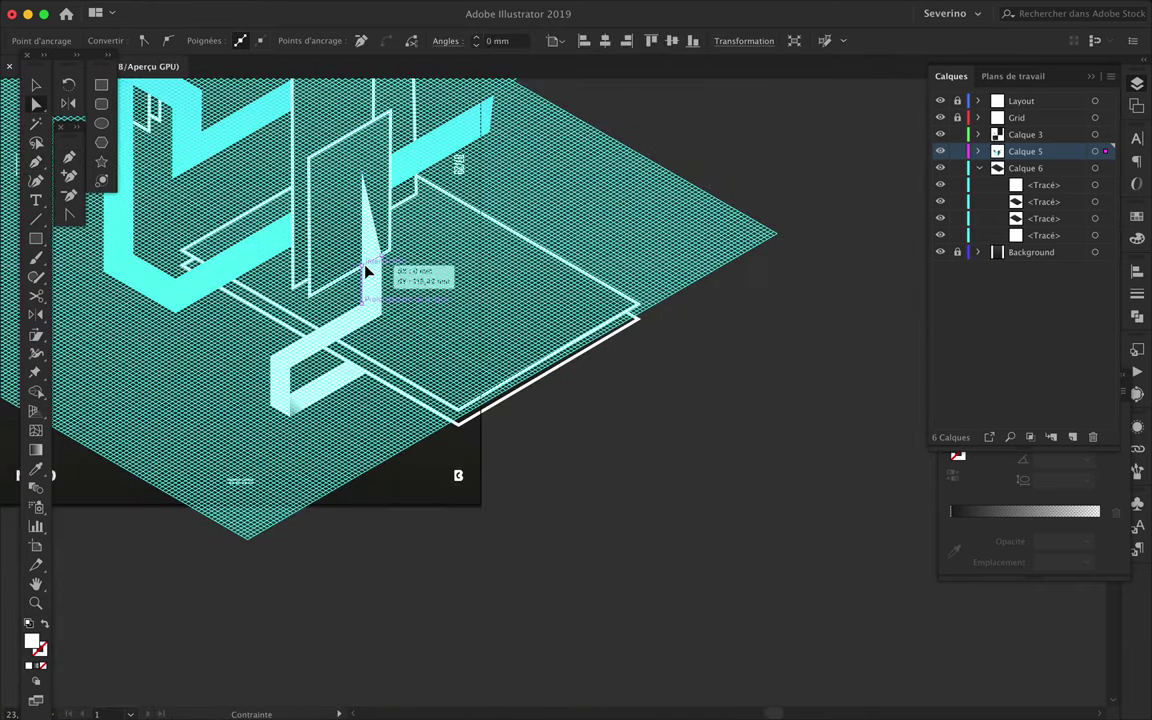
{"action": "scroll", "coordinate": [367, 271], "scroll_direction": "up", "scroll_amount": 3}
{"action": "scroll", "coordinate": [360, 300], "scroll_direction": "up", "scroll_amount": 3}
- Shift the white bar into place and align its corner points with the grid guides
{"action": "left_click_drag", "start_coordinate": [360, 321], "coordinate": [337, 334]}
{"action": "key", "text": "a"}
{"action": "left_click_drag", "start_coordinate": [393, 406], "coordinate": [366, 420]}
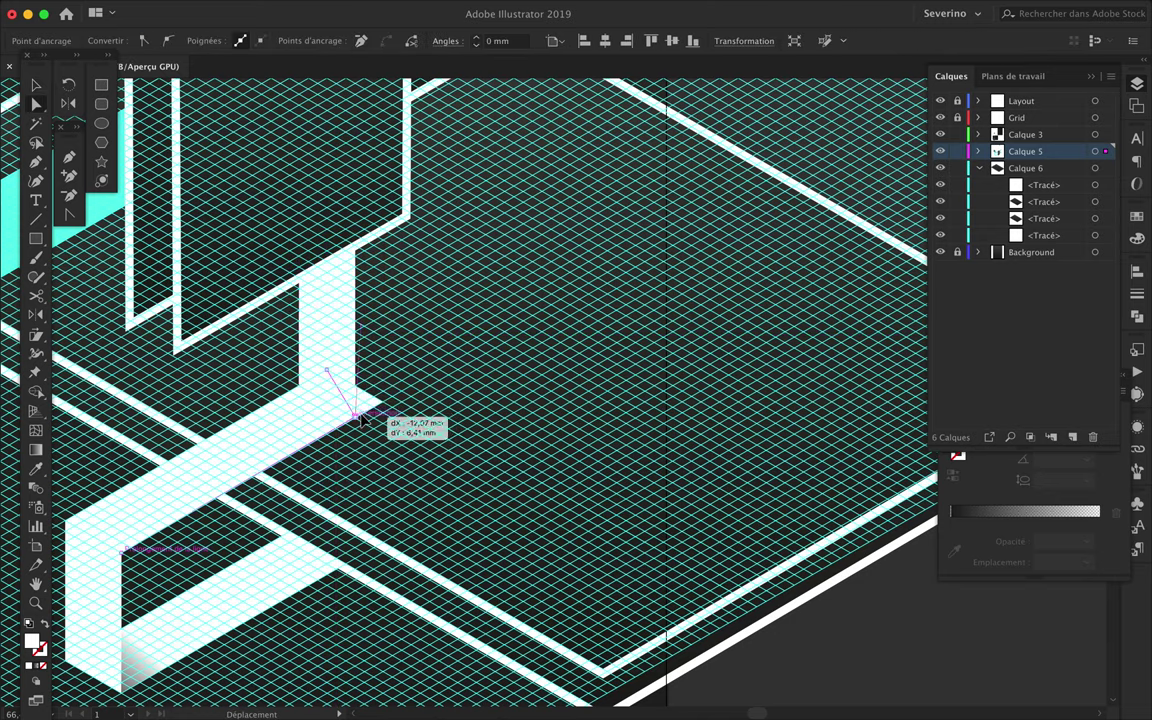
{"action": "scroll", "coordinate": [386, 342], "scroll_direction": "down", "scroll_amount": 3}
{"action": "mouse_move", "coordinate": [386, 342]}
{"action": "left_mouse_down"}
{"action": "mouse_move", "coordinate": [342, 337]}
{"action": "mouse_move", "coordinate": [350, 345]}
{"action": "left_mouse_up"}
{"action": "scroll", "coordinate": [338, 349], "scroll_direction": "up", "scroll_amount": 3}
{"action": "mouse_move", "coordinate": [410, 530]}
{"action": "left_mouse_down"}
{"action": "mouse_move", "coordinate": [399, 428]}
{"action": "mouse_move", "coordinate": [319, 442]}
{"action": "mouse_move", "coordinate": [298, 463]}
{"action": "left_mouse_up"}
- Raise the small white bar between the panels and lift its bottom-right corner to slant it
{"action": "key", "text": "ctrl+minus"}
{"action": "key", "text": "ctrl+minus"}
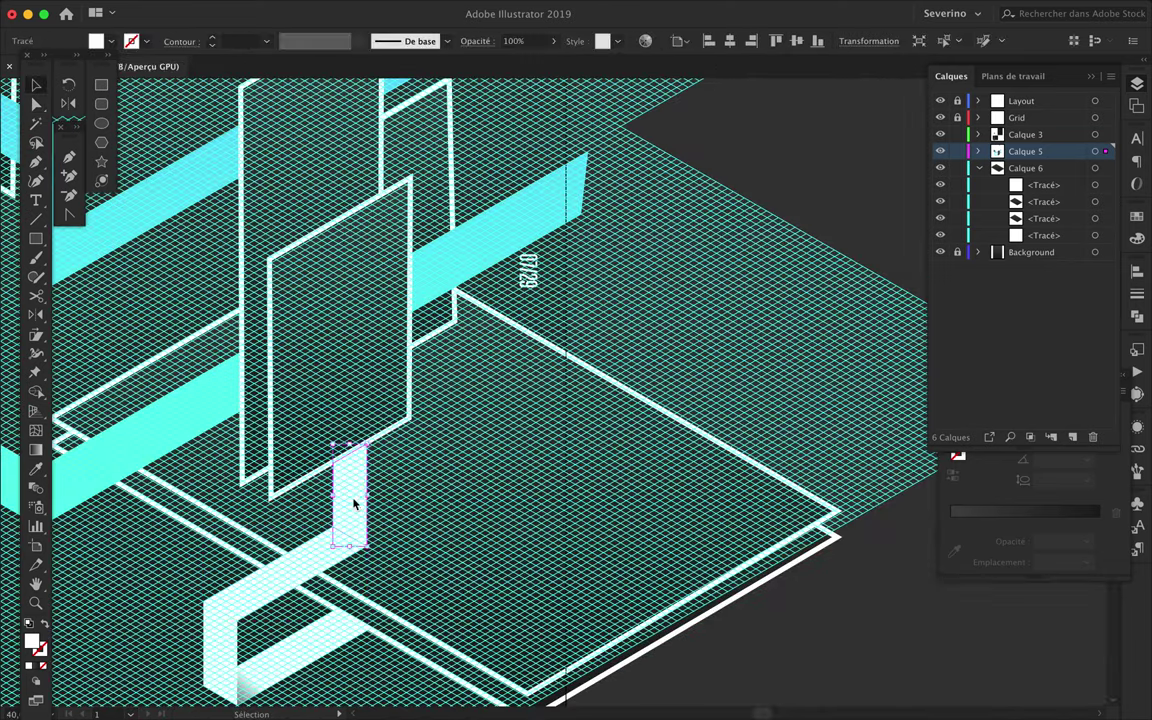
{"action": "left_click_drag", "start_coordinate": [354, 503], "coordinate": [354, 186]}
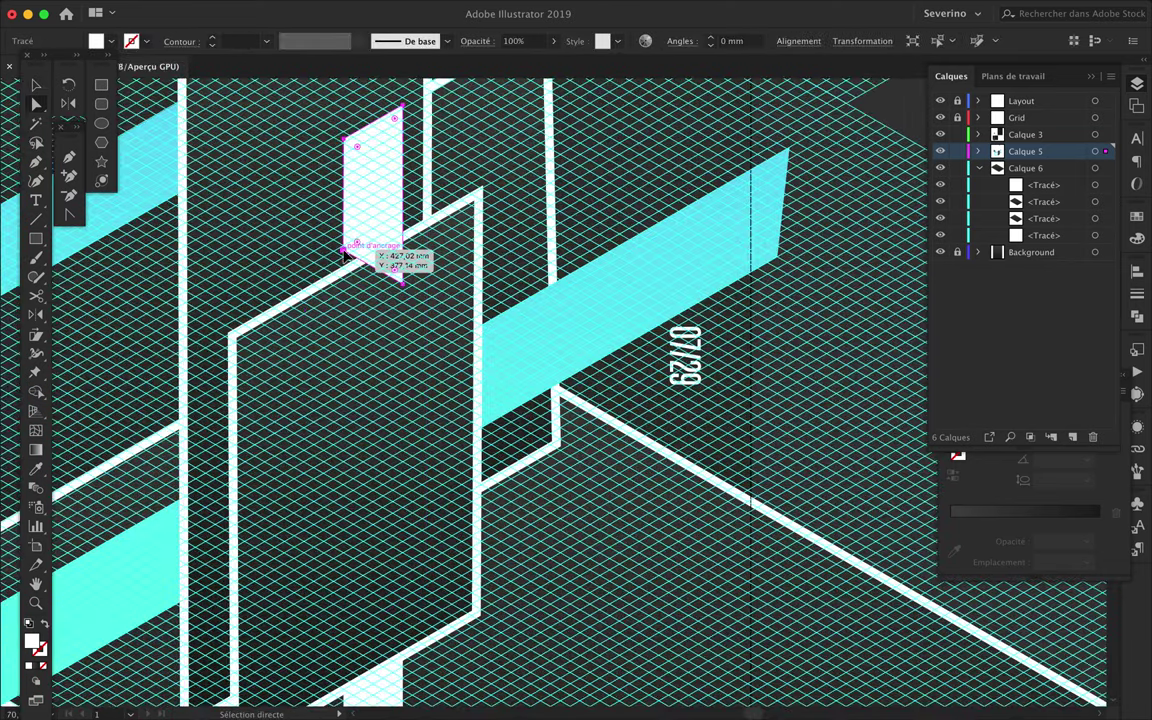
{"action": "key", "text": "a"}
{"action": "left_click_drag", "start_coordinate": [403, 283], "coordinate": [405, 238]}
{"action": "scroll", "coordinate": [400, 240], "scroll_direction": "down", "scroll_amount": 2}
{"action": "scroll", "coordinate": [400, 240], "scroll_direction": "down", "scroll_amount": 2}
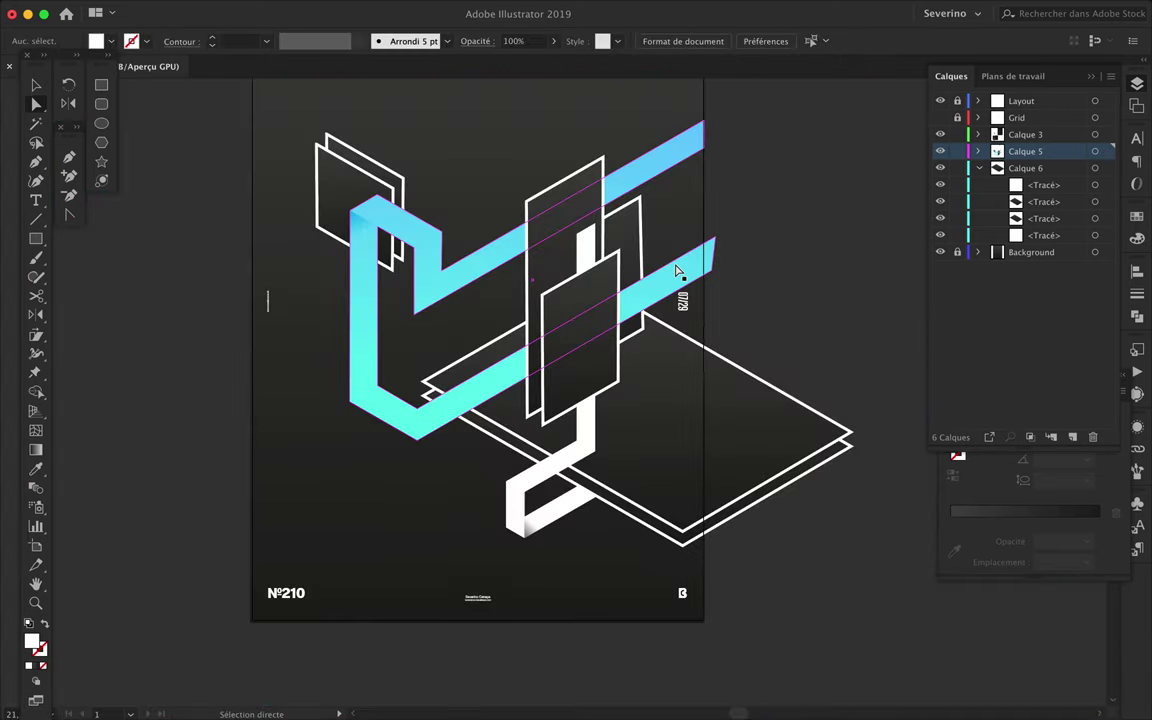
- Move the small white bar down behind the front panel
{"action": "left_click", "coordinate": [585, 255]}
{"action": "scroll", "coordinate": [590, 270], "scroll_direction": "up", "scroll_amount": 5}
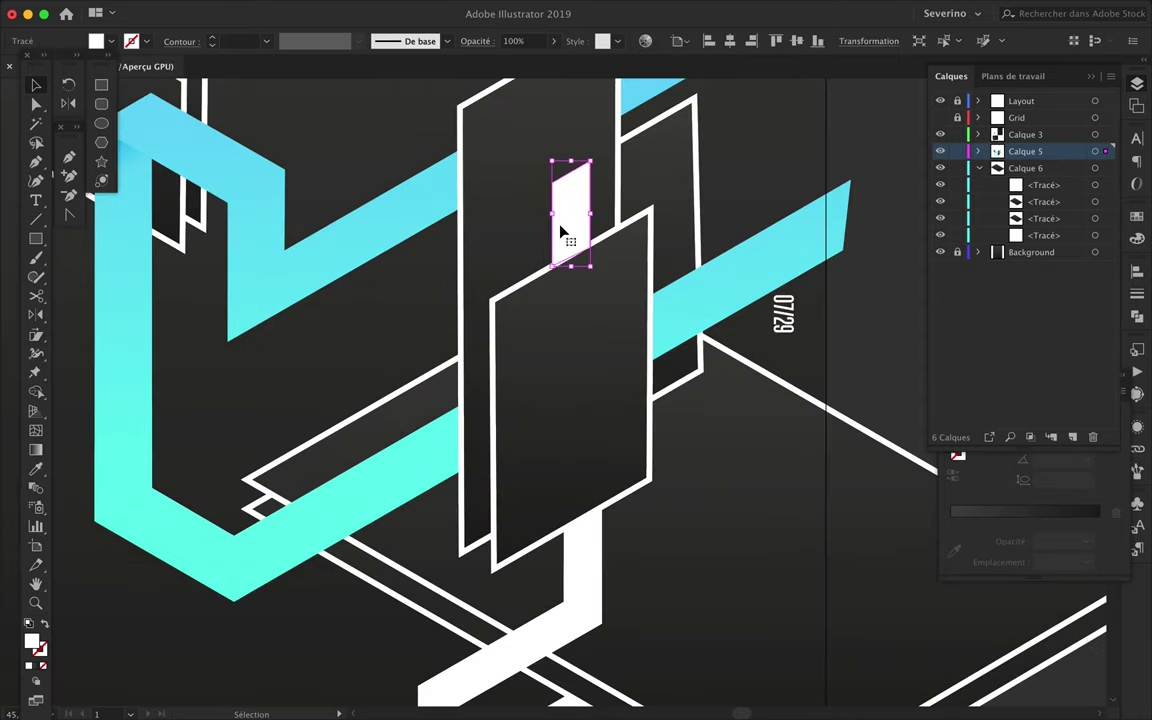
{"action": "left_click", "coordinate": [758, 278]}
{"action": "scroll", "coordinate": [790, 235], "scroll_direction": "down", "scroll_amount": 2}
{"action": "mouse_move", "coordinate": [609, 231]}
{"action": "left_mouse_down"}
{"action": "mouse_move", "coordinate": [627, 465]}
{"action": "mouse_move", "coordinate": [617, 507]}
{"action": "mouse_move", "coordinate": [622, 218]}
{"action": "left_mouse_up"}
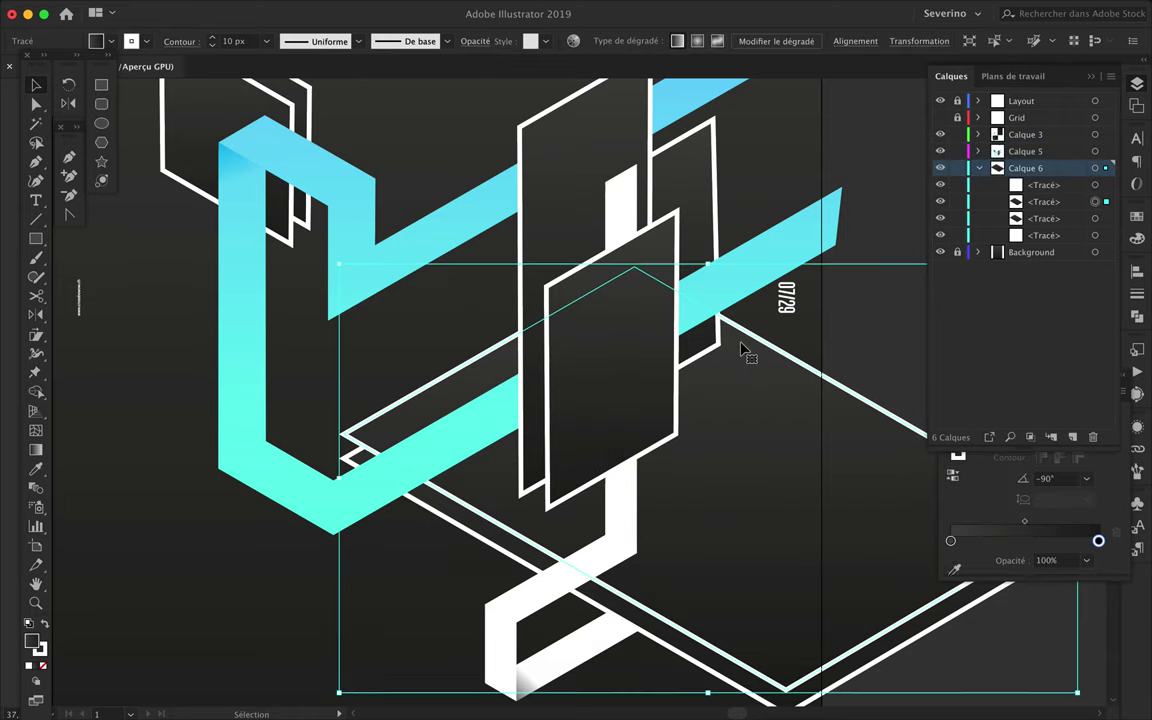
- Check the cyan beam and front panel, then select the small bar's top corner anchor
{"action": "left_click", "coordinate": [742, 348]}
{"action": "scroll", "coordinate": [742, 348], "scroll_direction": "down", "scroll_amount": 2}
{"action": "left_click", "coordinate": [632, 248]}
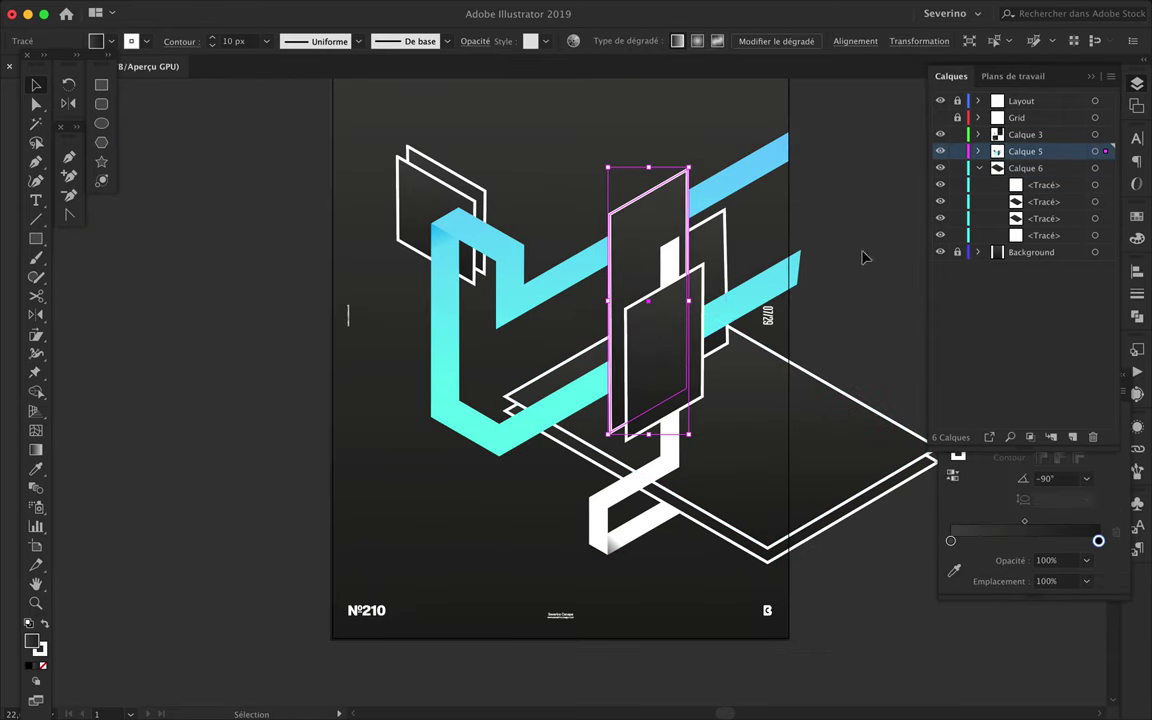
{"action": "left_click", "coordinate": [865, 257]}
{"action": "scroll", "coordinate": [816, 317], "scroll_direction": "down", "scroll_amount": 2}
{"action": "scroll", "coordinate": [742, 258], "scroll_direction": "up", "scroll_amount": 5}
{"action": "key", "text": "a"}
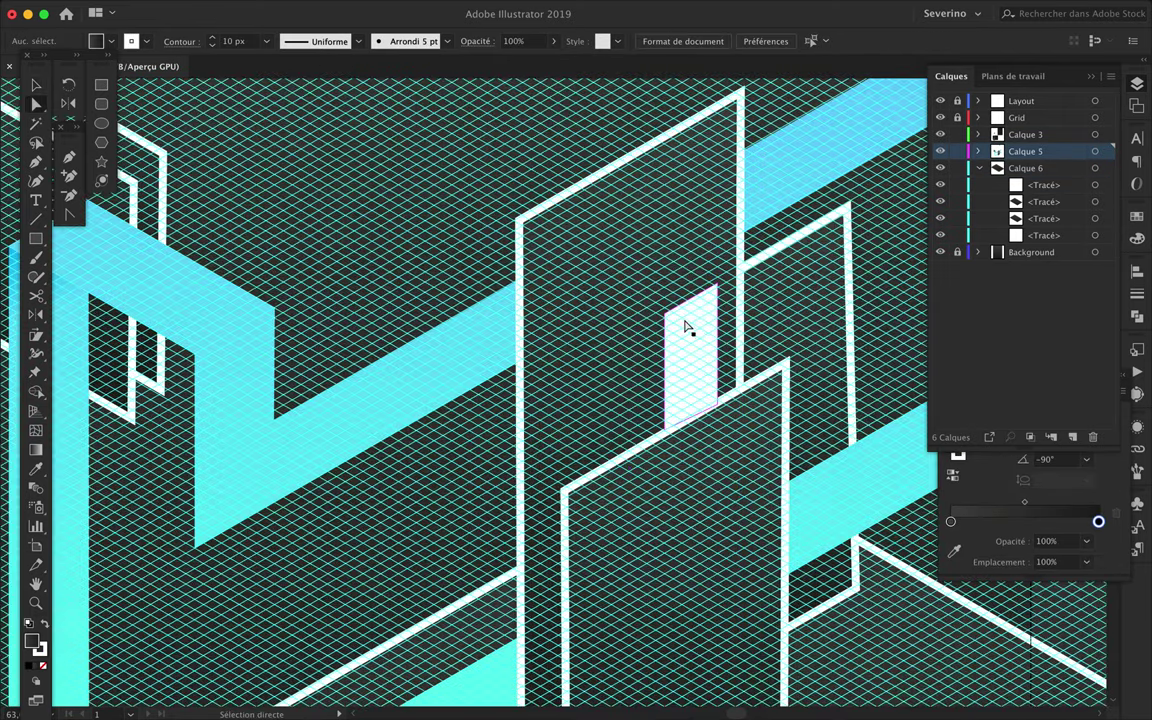
{"action": "left_click", "coordinate": [665, 317]}
{"action": "scroll", "coordinate": [664, 316], "scroll_direction": "up", "scroll_amount": 5}
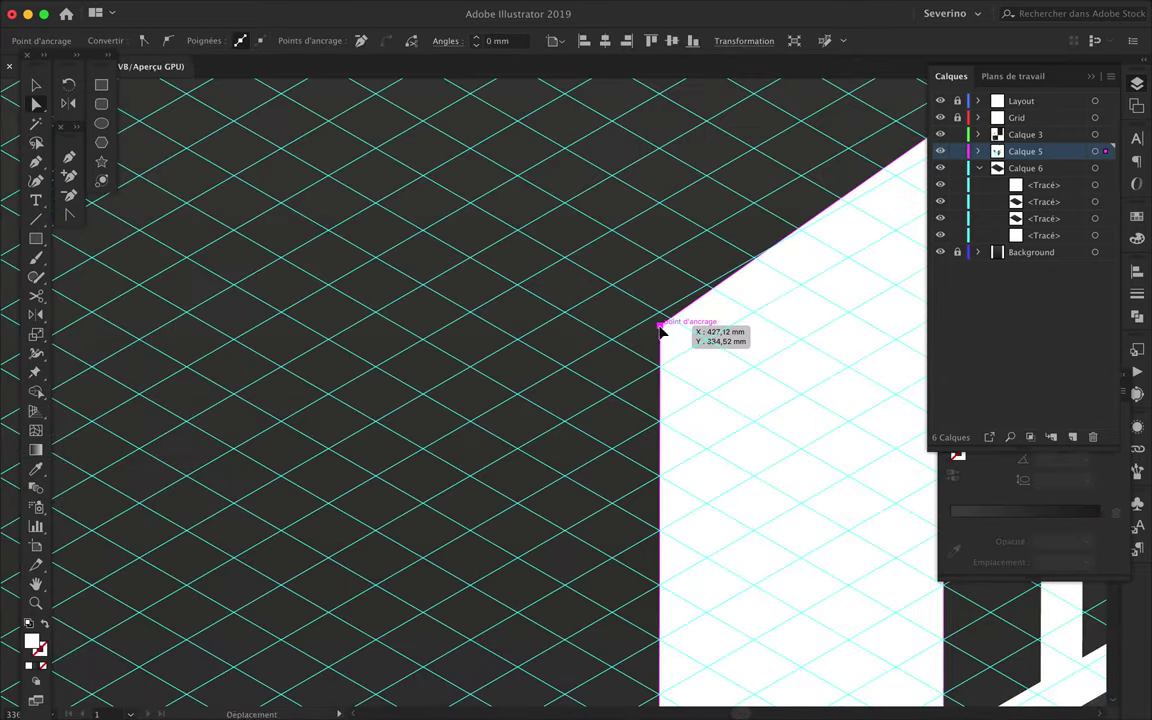
{"action": "scroll", "coordinate": [665, 317], "scroll_direction": "down", "scroll_amount": 3}
{"action": "scroll", "coordinate": [738, 360], "scroll_direction": "down", "scroll_amount": 2}
{"action": "scroll", "coordinate": [738, 360], "scroll_direction": "down", "scroll_amount": 3}
- Select the white floor outline and hide the isometric grid
{"action": "key", "text": "v"}
{"action": "left_click", "coordinate": [855, 547]}
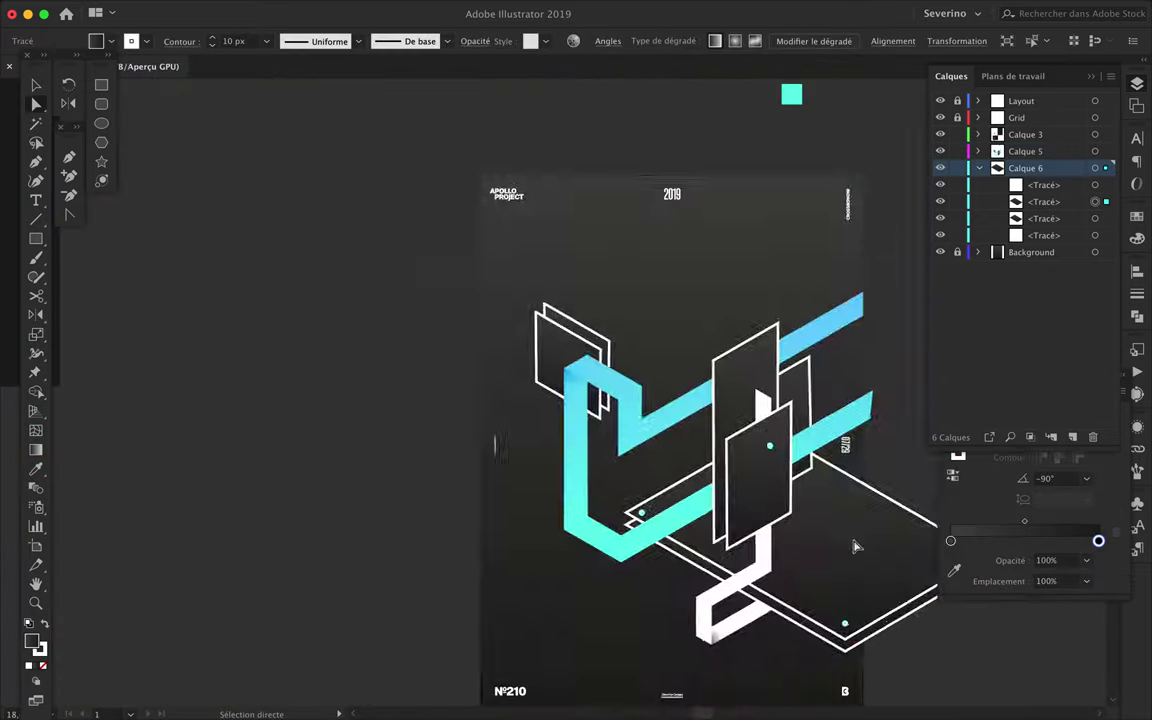
{"action": "key", "text": "a"}
{"action": "scroll", "coordinate": [700, 480], "scroll_direction": "down", "scroll_amount": 2}
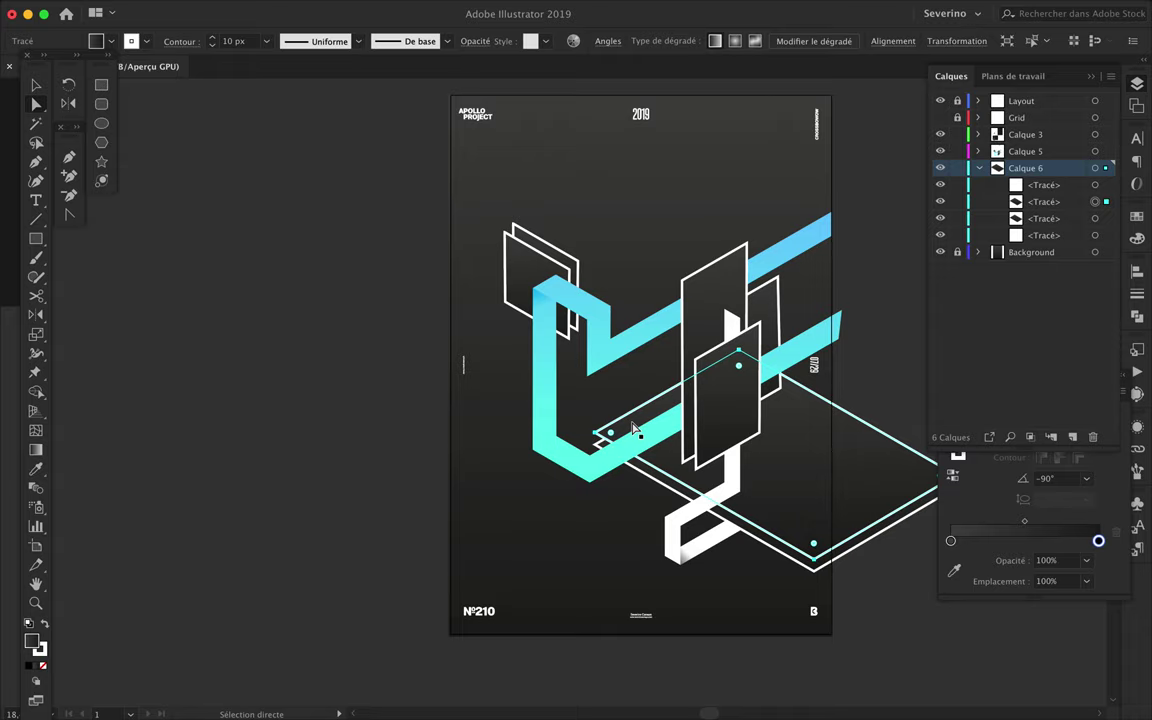
- Draw a large cyan-gradient circle, send it to the back, and place it at the bottom right
{"action": "left_click_drag", "start_coordinate": [36, 238], "coordinate": [100, 272]}
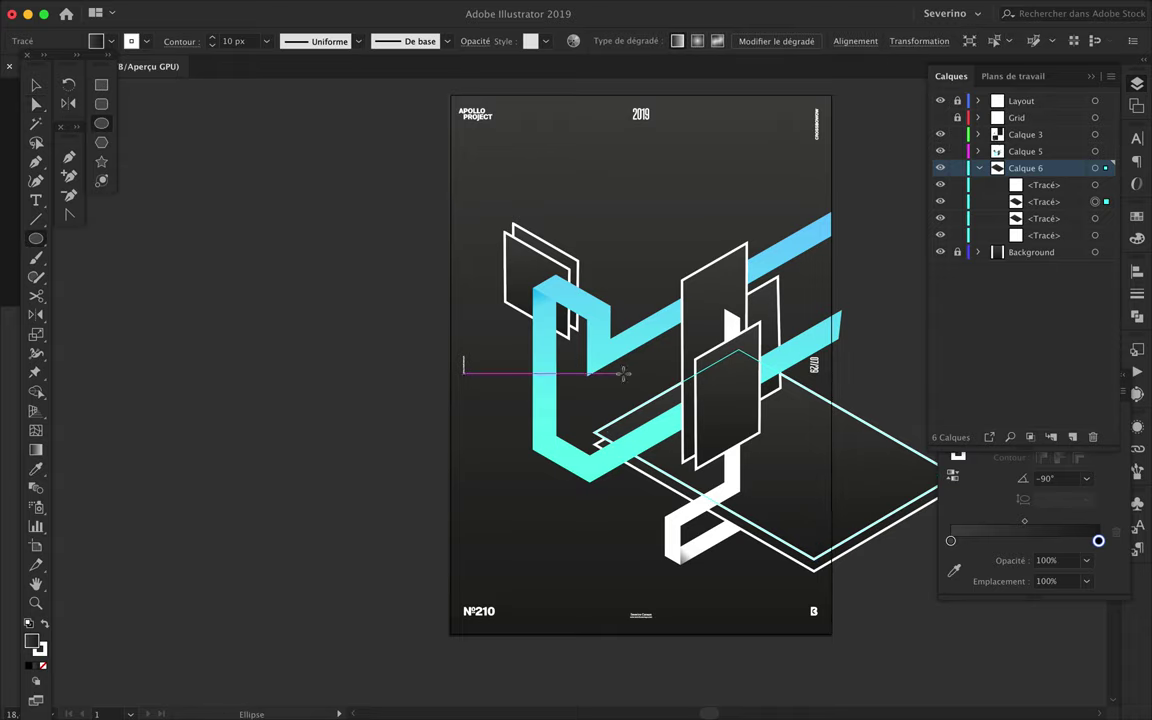
{"action": "left_click_drag", "start_coordinate": [552, 328], "coordinate": [794, 571]}
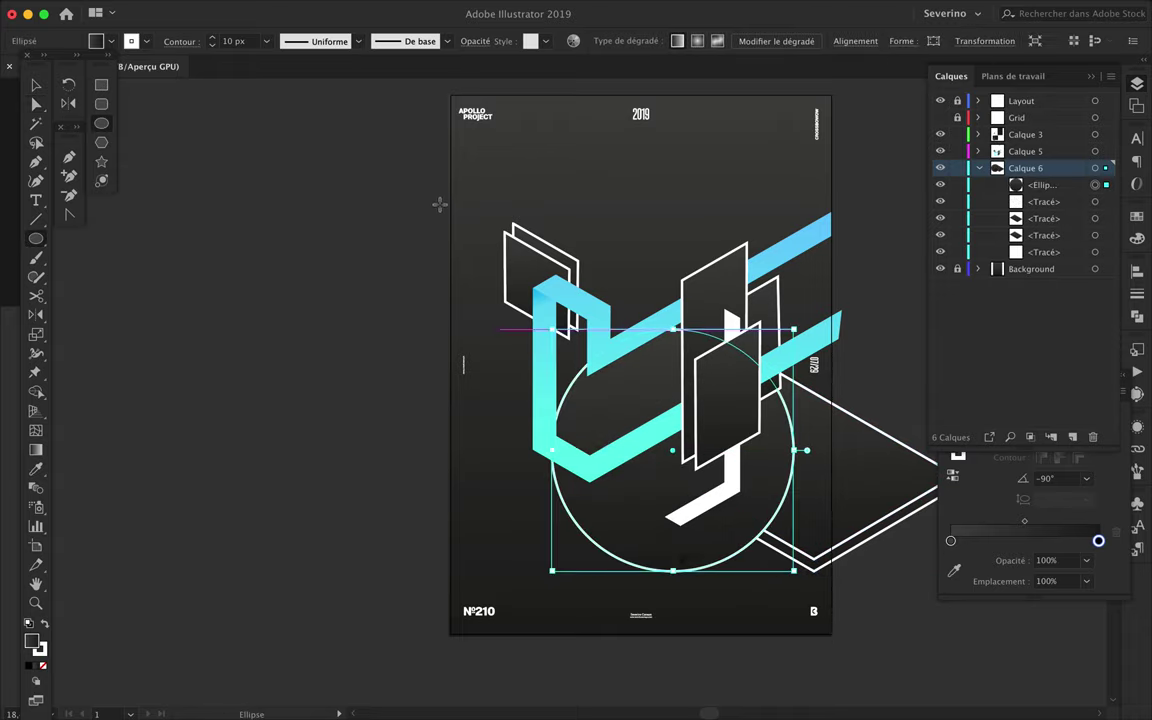
{"action": "key", "text": "."}
{"action": "left_click_drag", "start_coordinate": [671, 488], "coordinate": [693, 507]}
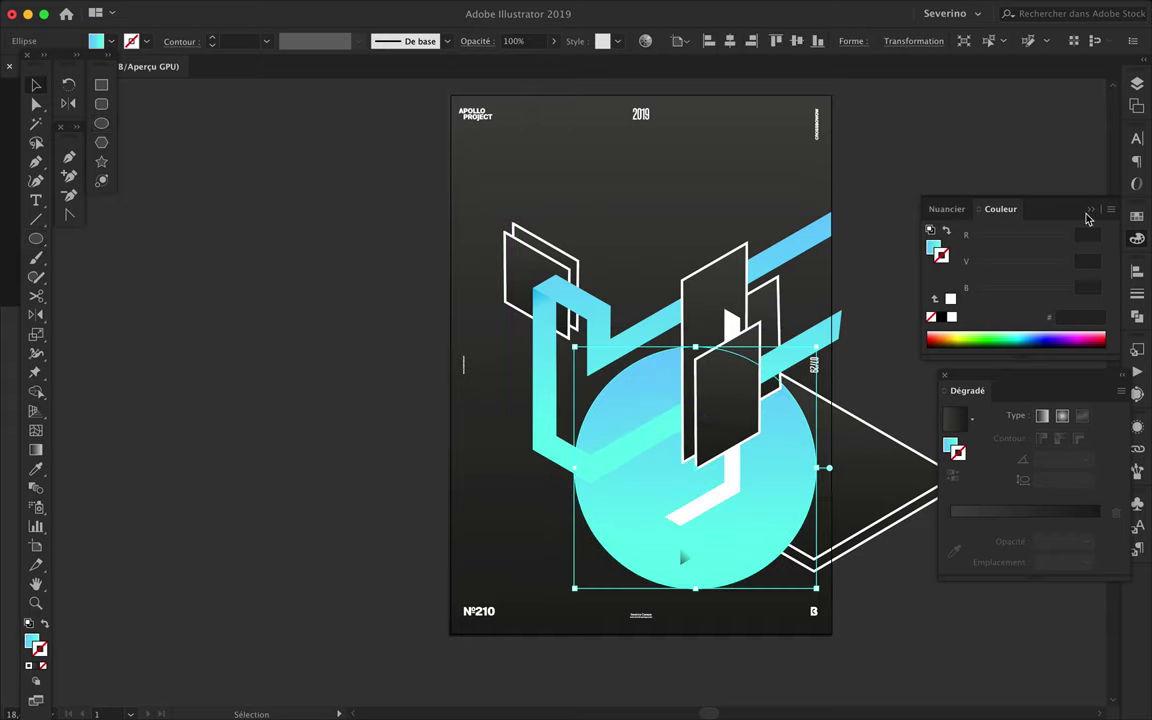
{"action": "left_click_drag", "start_coordinate": [1093, 188], "coordinate": [1067, 257]}
{"action": "left_click_drag", "start_coordinate": [665, 567], "coordinate": [725, 660]}
{"action": "left_click", "coordinate": [884, 630]}
{"action": "scroll", "coordinate": [884, 630], "scroll_direction": "down", "scroll_amount": 5}
{"action": "scroll", "coordinate": [884, 630], "scroll_direction": "up", "scroll_amount": 3}
{"action": "scroll", "coordinate": [884, 630], "scroll_direction": "down", "scroll_amount": 3}
- Add a top layer with dark rectangles covering artwork past the poster's right and bottom edges
{"action": "left_click", "coordinate": [1072, 437]}
{"action": "left_click_drag", "start_coordinate": [1025, 168], "coordinate": [1025, 96]}
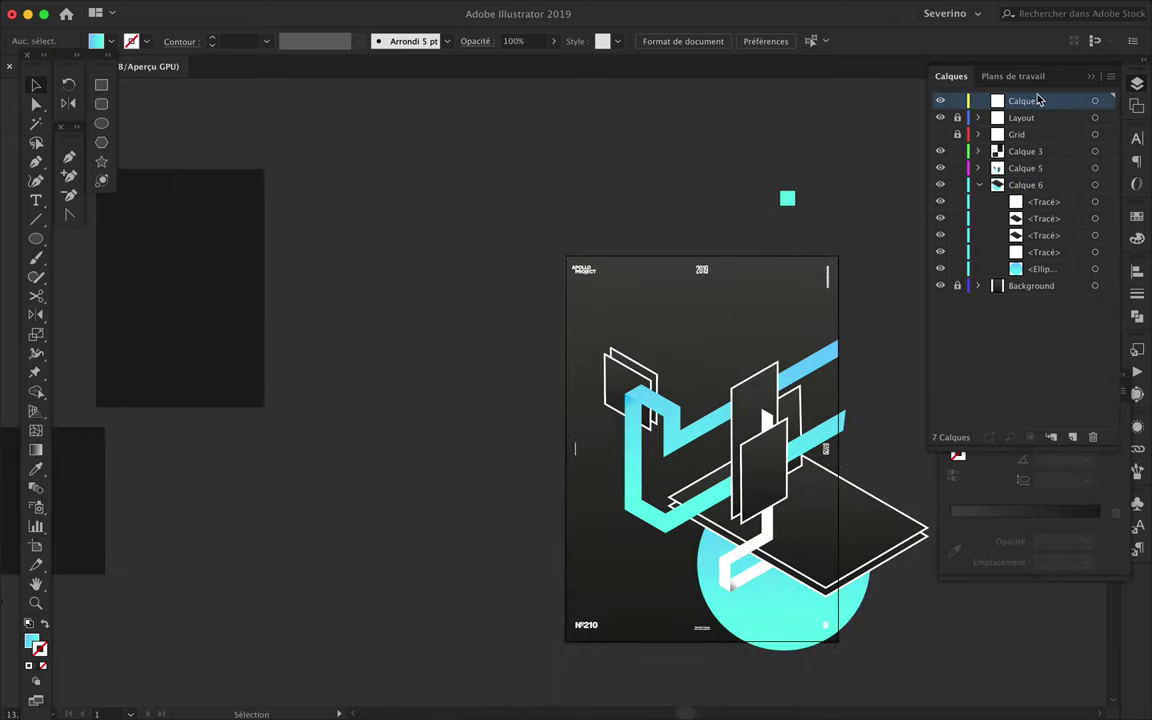
{"action": "scroll", "coordinate": [795, 185], "scroll_direction": "down", "scroll_amount": 2}
{"action": "key", "text": "m"}
{"action": "left_click_drag", "start_coordinate": [786, 198], "coordinate": [974, 656]}
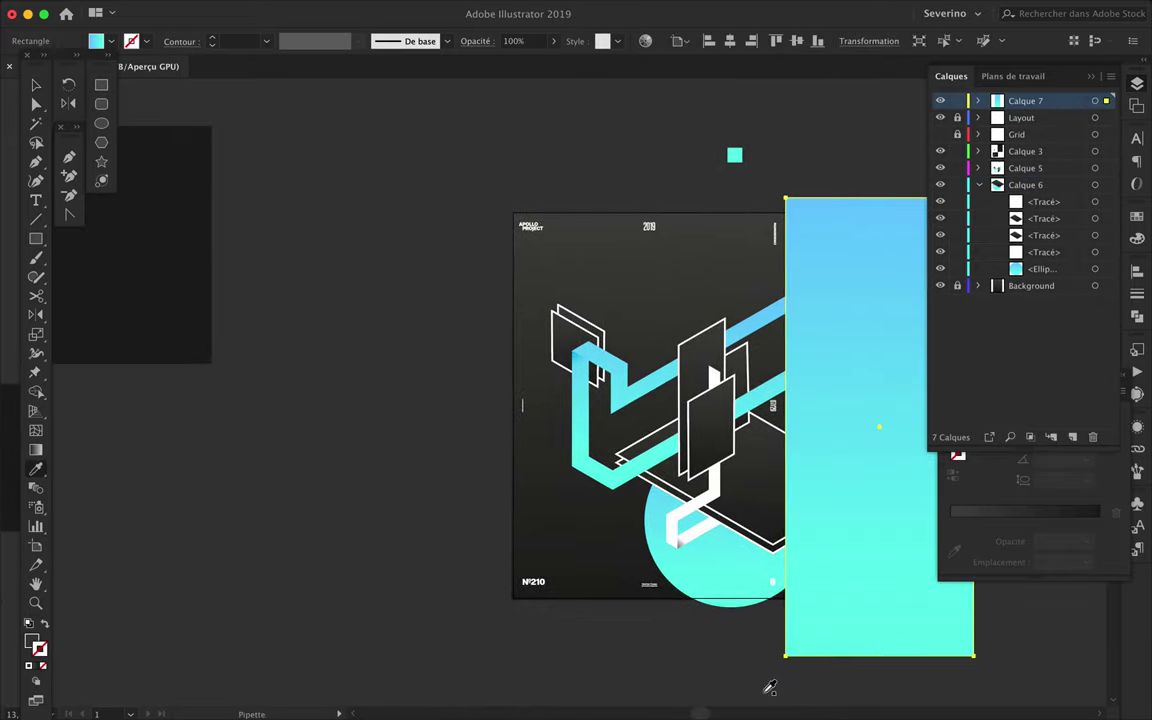
{"action": "key", "text": "v"}
{"action": "left_click_drag", "start_coordinate": [503, 600], "coordinate": [884, 676]}
{"action": "key", "text": "v"}
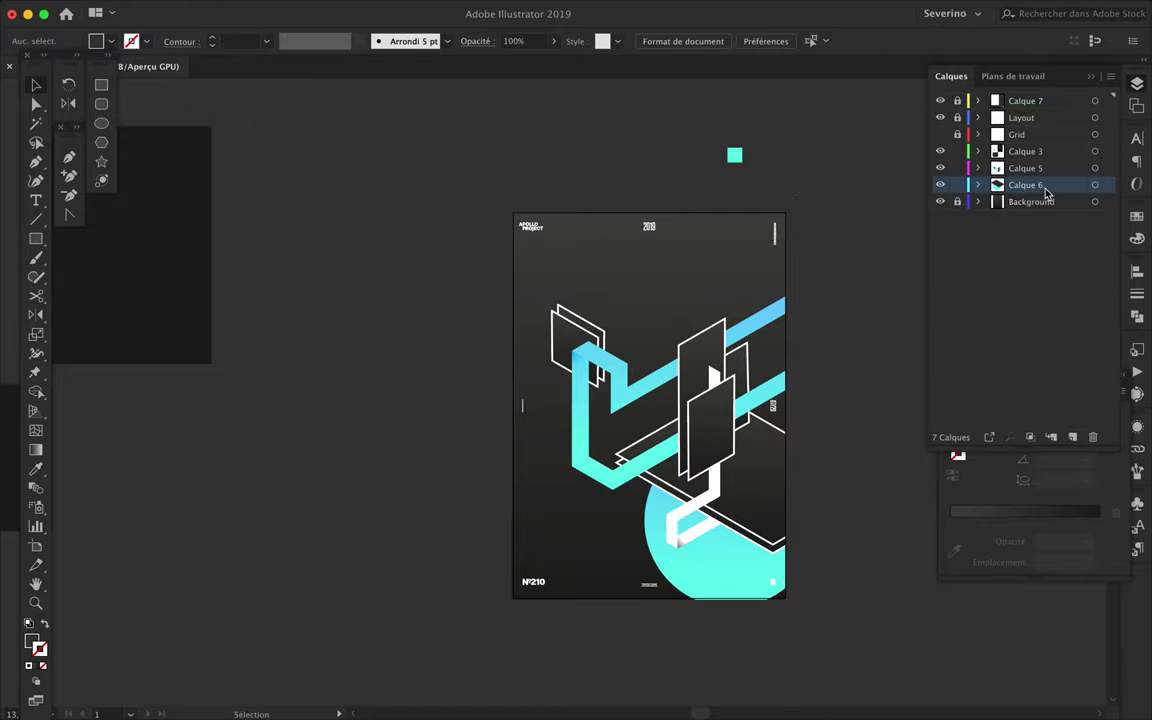
{"action": "left_click", "coordinate": [1045, 187]}
{"action": "scroll", "coordinate": [669, 213], "scroll_direction": "up", "scroll_amount": 2}
{"action": "scroll", "coordinate": [663, 213], "scroll_direction": "down", "scroll_amount": 2}
{"action": "scroll", "coordinate": [663, 213], "scroll_direction": "up", "scroll_amount": 2}
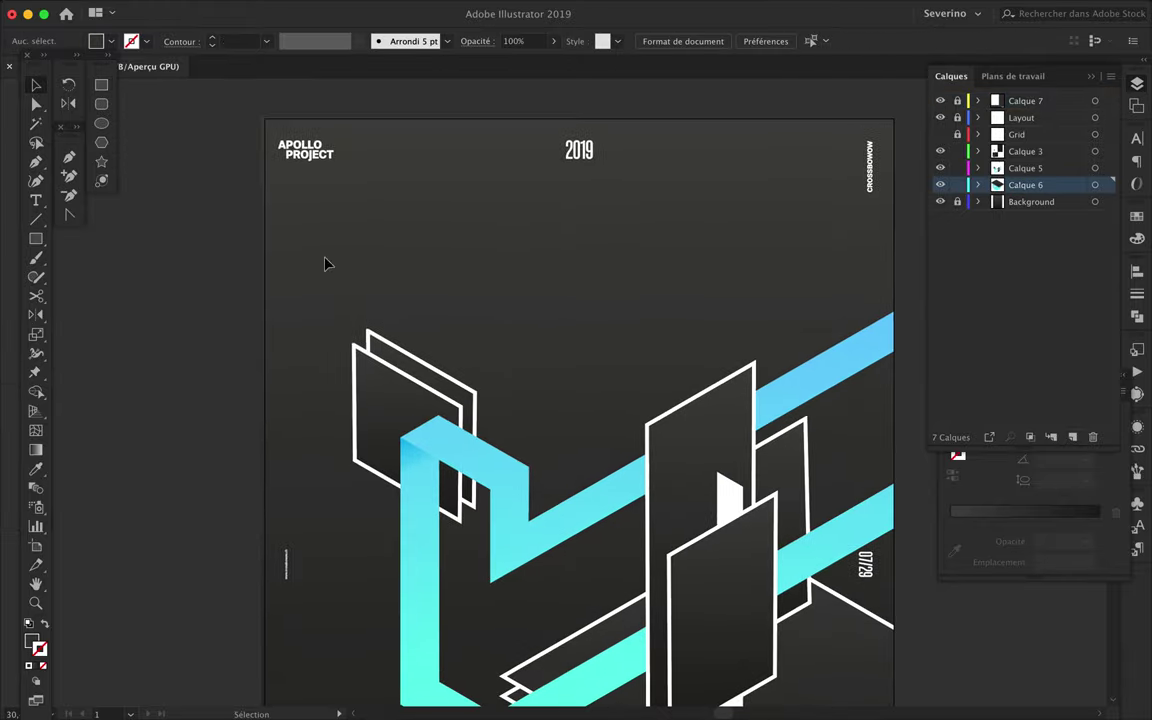
- With the grid shown, draw a short diagonal cyan dash and duplicate it nearby
{"action": "left_click", "coordinate": [940, 134]}
{"action": "scroll", "coordinate": [668, 198], "scroll_direction": "up", "scroll_amount": 3}
{"action": "key", "text": "p"}
{"action": "left_click", "coordinate": [498, 291]}
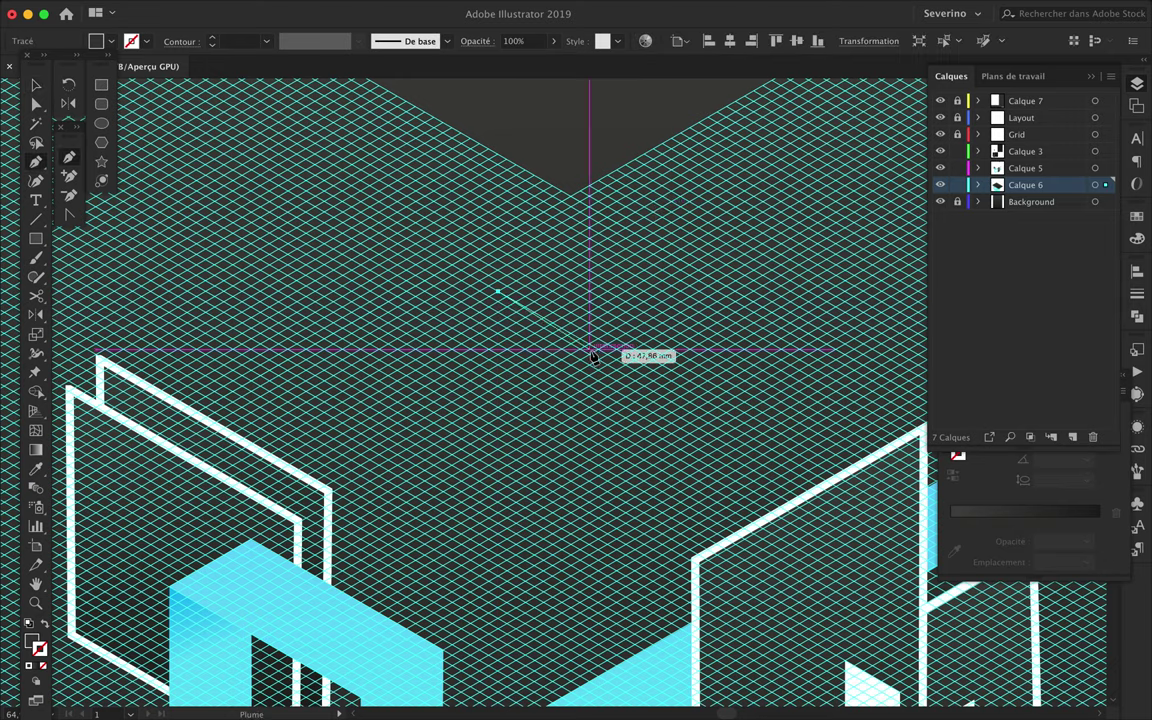
{"action": "left_click_drag", "start_coordinate": [598, 354], "coordinate": [617, 342]}
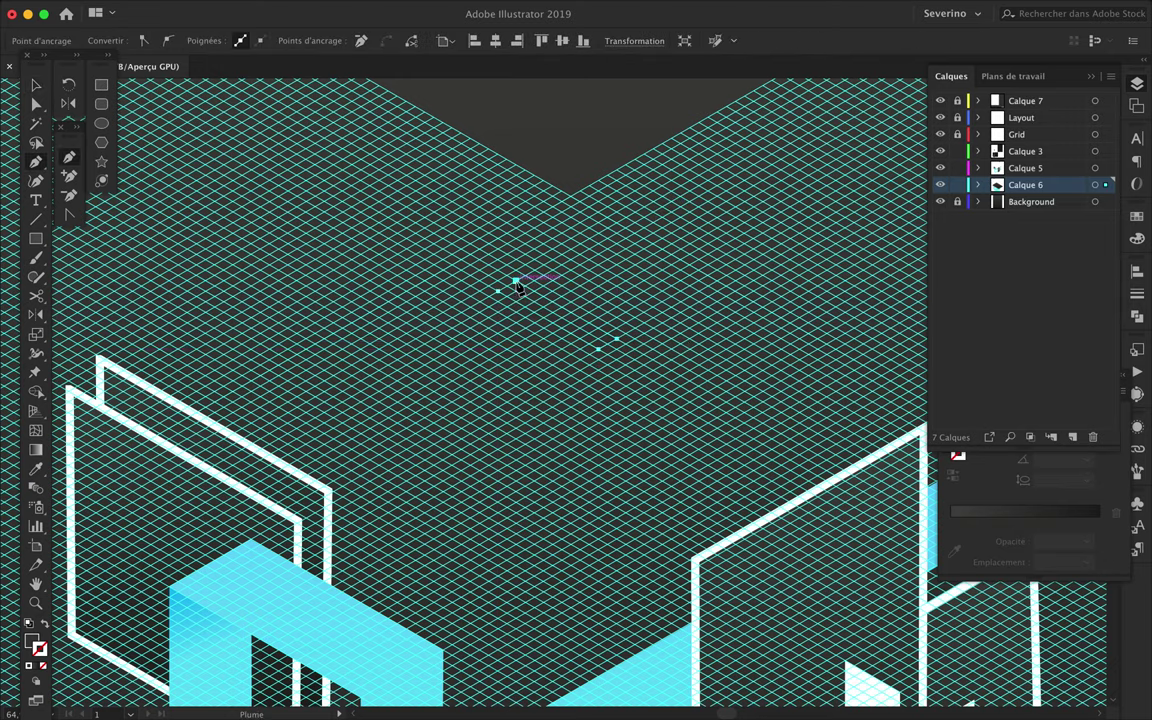
{"action": "scroll", "coordinate": [590, 290], "scroll_direction": "down", "scroll_amount": 3}
{"action": "key", "text": "v"}
{"action": "mouse_move", "coordinate": [575, 300]}
{"action": "left_mouse_down"}
{"action": "mouse_move", "coordinate": [530, 370]}
{"action": "mouse_move", "coordinate": [674, 334]}
{"action": "left_mouse_up"}
{"action": "scroll", "coordinate": [680, 335], "scroll_direction": "up", "scroll_amount": 3}
{"action": "scroll", "coordinate": [674, 334], "scroll_direction": "down", "scroll_amount": 5}
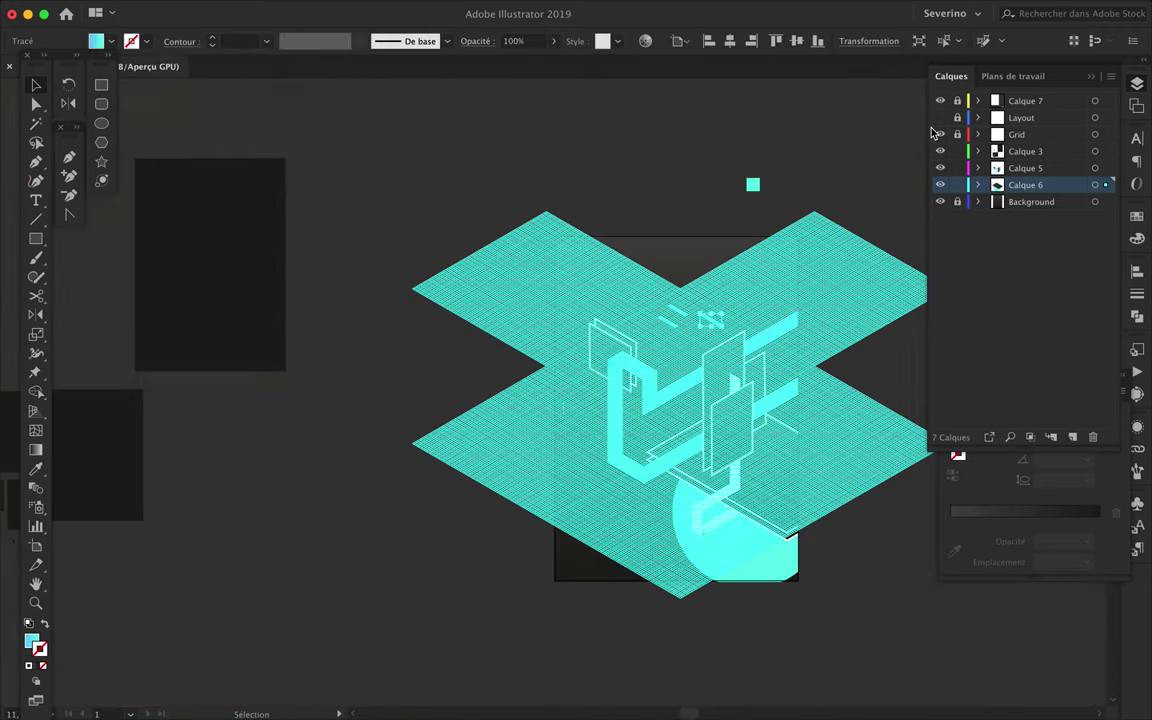
- Hide the grid, move a dash into new layer Calque 8, and copy dashes toward the upper left
{"action": "left_click", "coordinate": [940, 134]}
{"action": "left_click", "coordinate": [940, 117]}
{"action": "scroll", "coordinate": [674, 342], "scroll_direction": "up", "scroll_amount": 2}
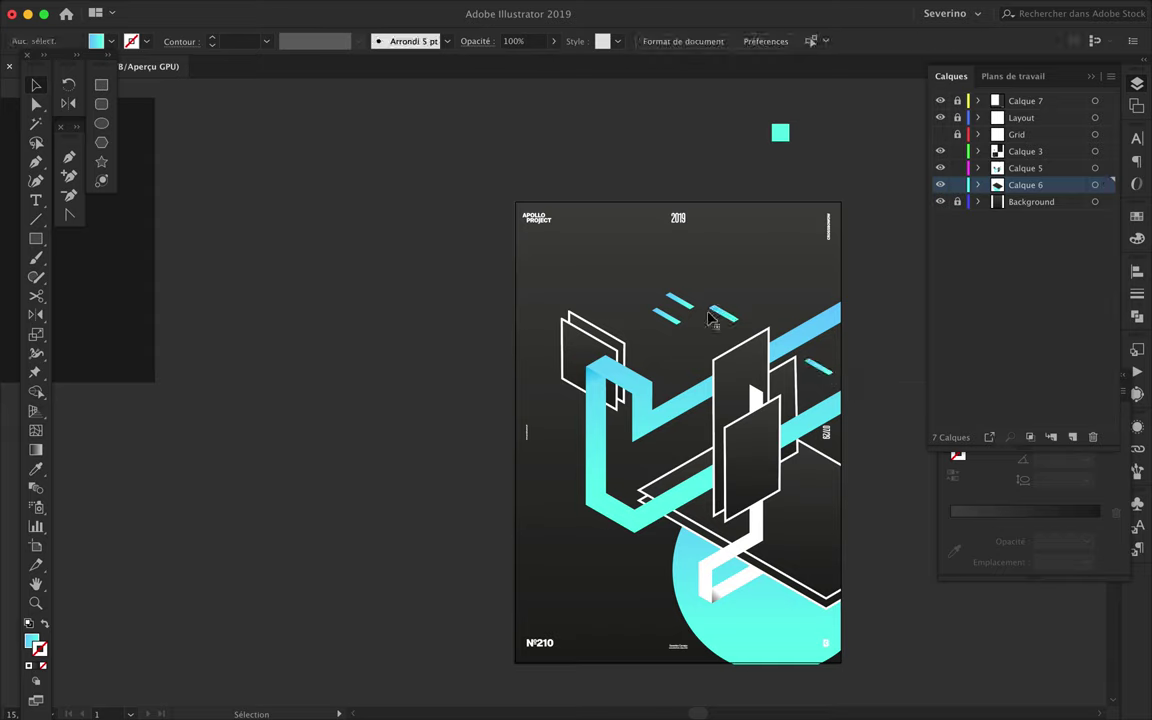
{"action": "left_click_drag", "start_coordinate": [709, 318], "coordinate": [735, 395]}
{"action": "left_click", "coordinate": [978, 185]}
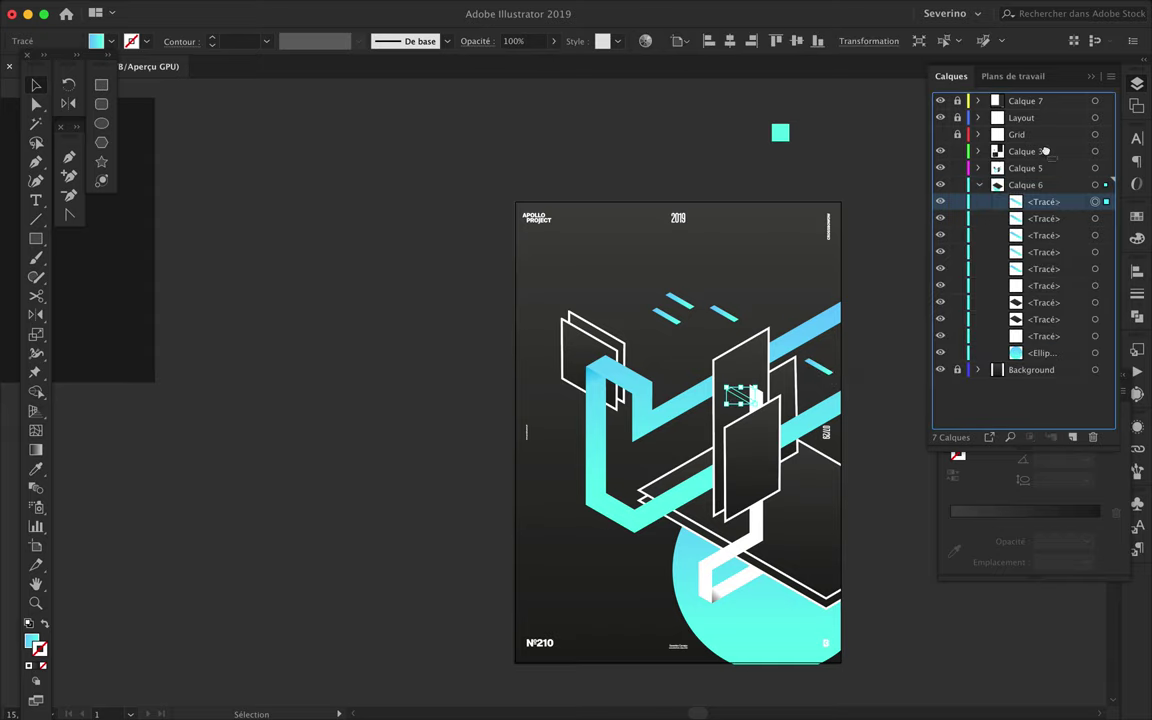
{"action": "left_click_drag", "start_coordinate": [1047, 204], "coordinate": [980, 143]}
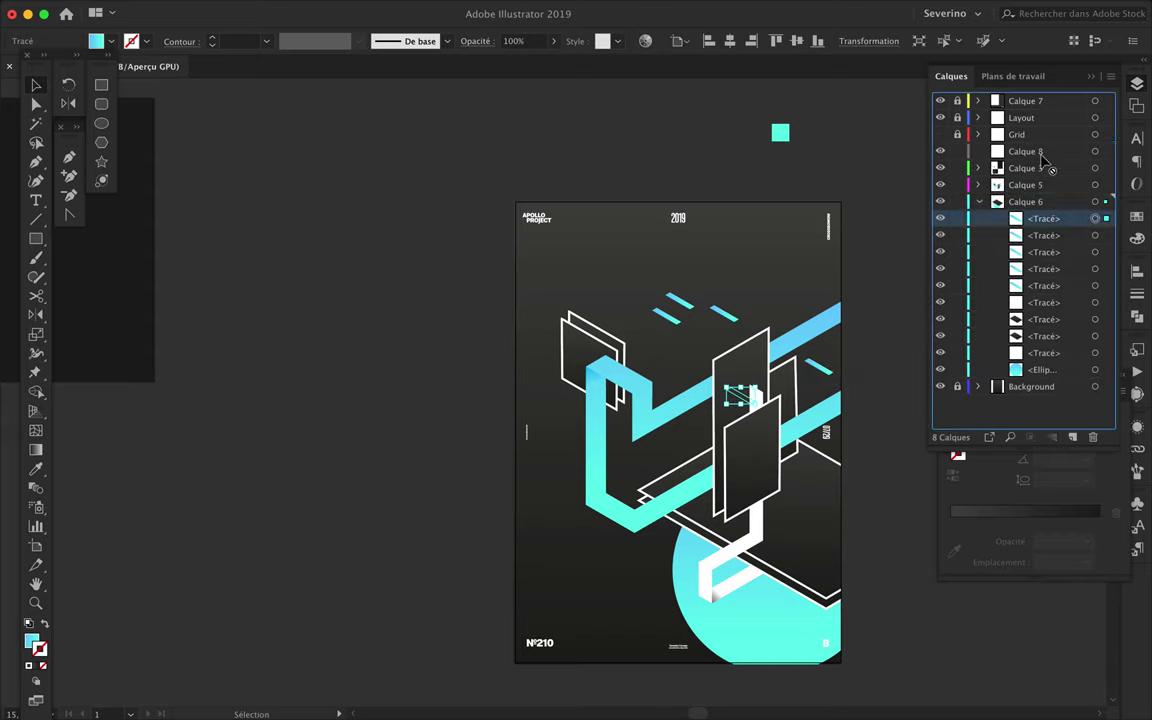
{"action": "left_click", "coordinate": [880, 290]}
{"action": "mouse_move", "coordinate": [735, 352]}
{"action": "left_mouse_down"}
{"action": "mouse_move", "coordinate": [593, 262]}
{"action": "mouse_move", "coordinate": [660, 272]}
{"action": "left_mouse_up"}
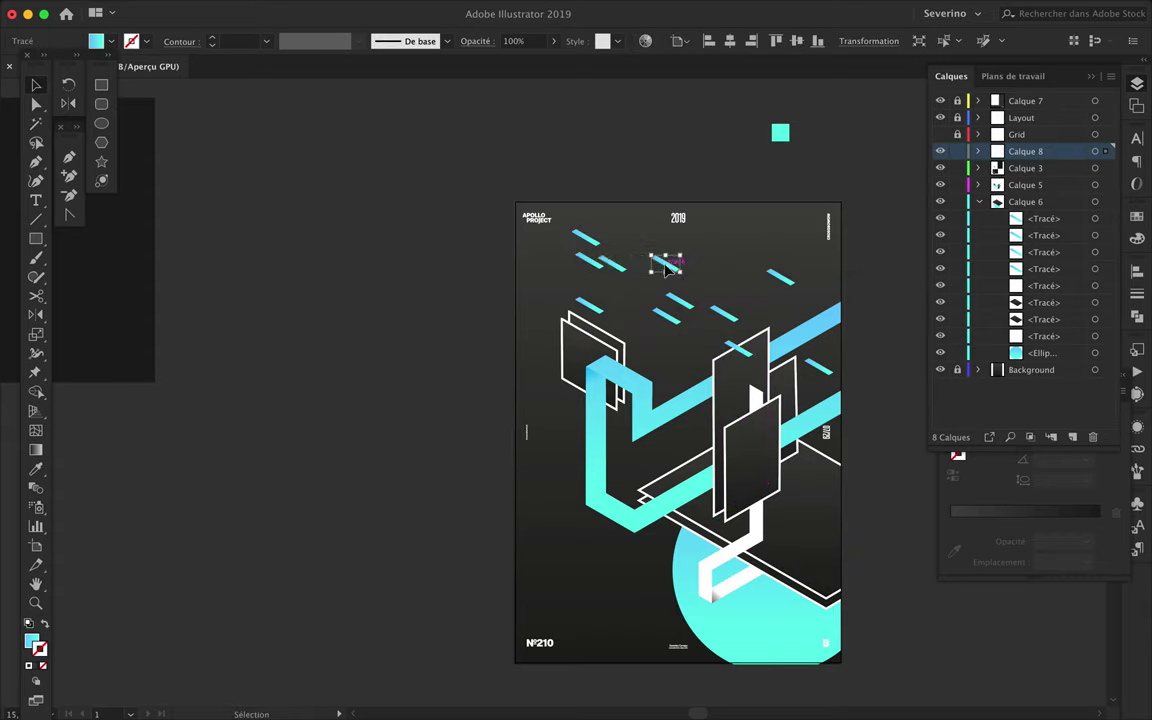
{"action": "left_click", "coordinate": [900, 303]}
{"action": "scroll", "coordinate": [897, 365], "scroll_direction": "down", "scroll_amount": 2}
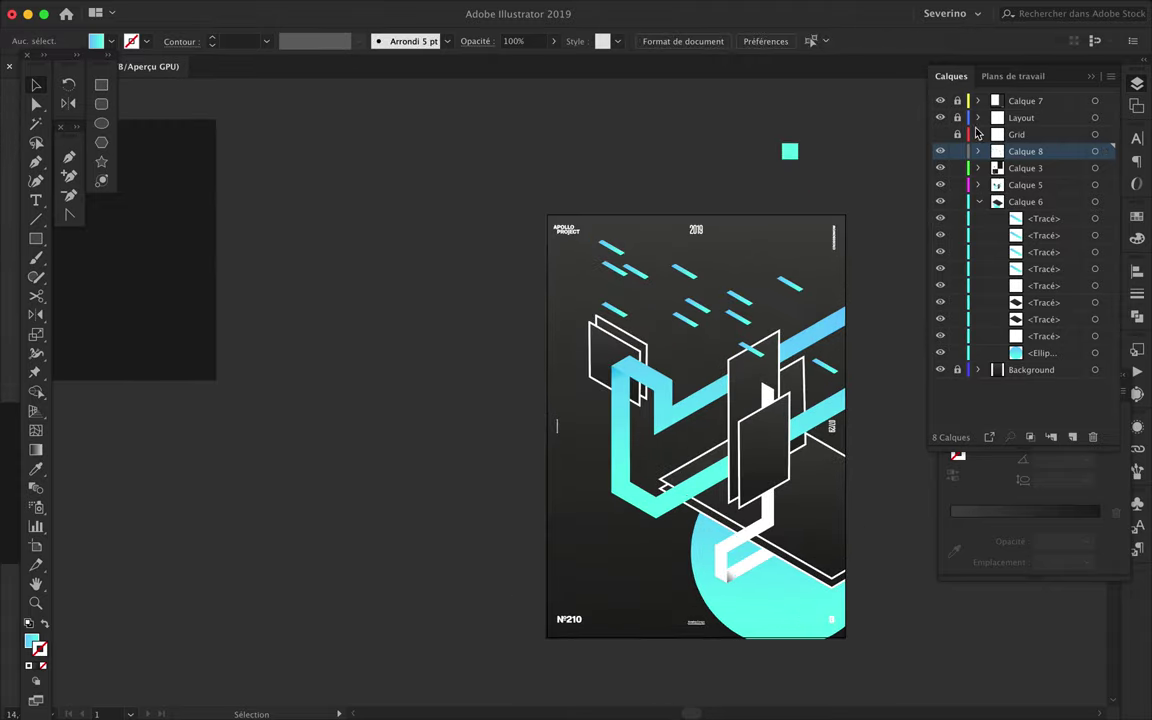